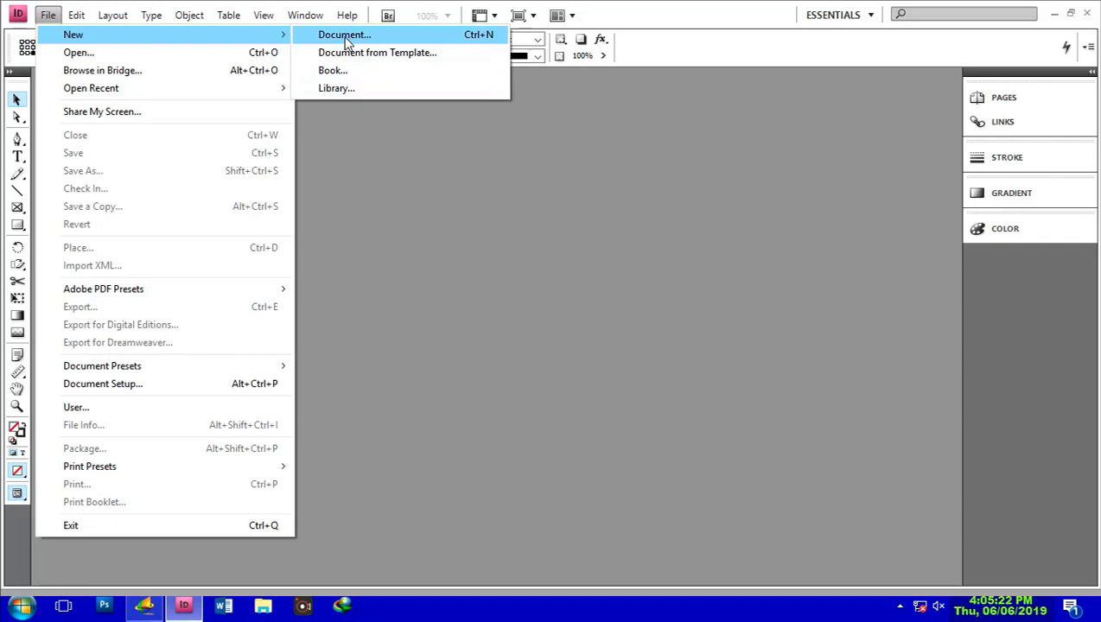
Create a new 10-page Letter document with Facing Pages turned off.
left_click(345, 36)
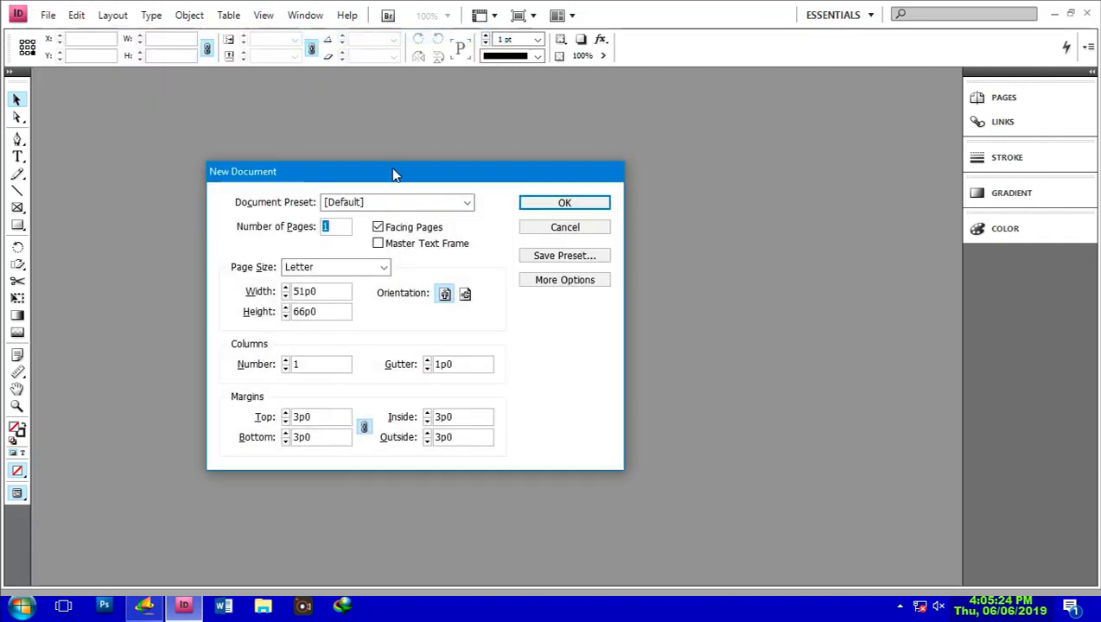
left_click_drag(394, 175, 465, 106)
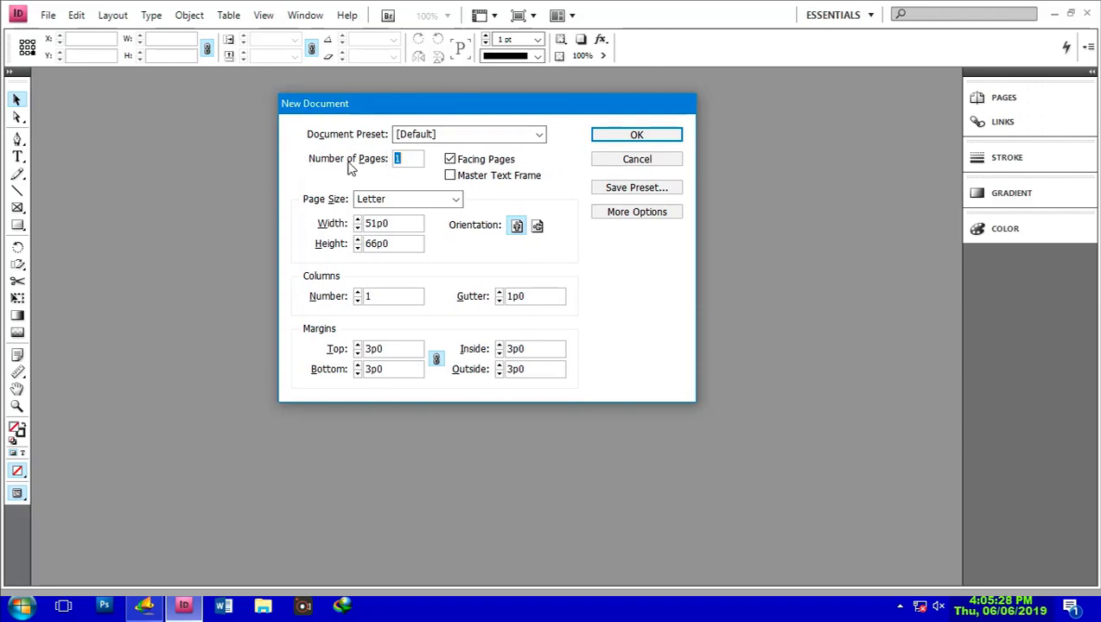
left_click(451, 160)
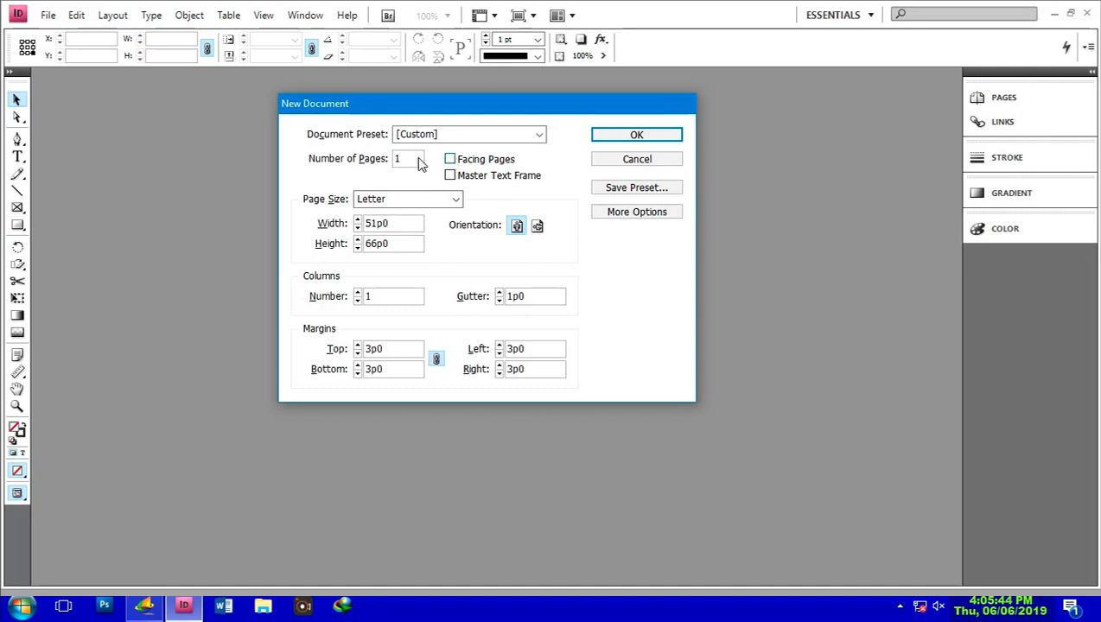
left_click_drag(414, 159, 352, 165)
type("1")
left_click(671, 136)
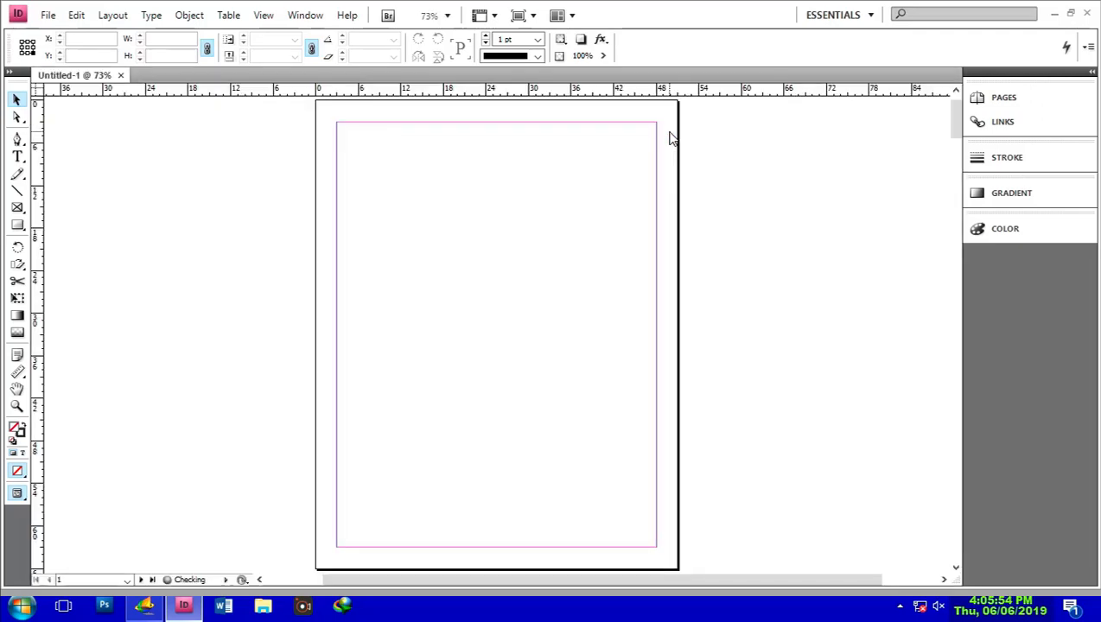
Examine how the single pages are laid out in the document and in the list of its pages.
scroll(637, 264, "down", 15)
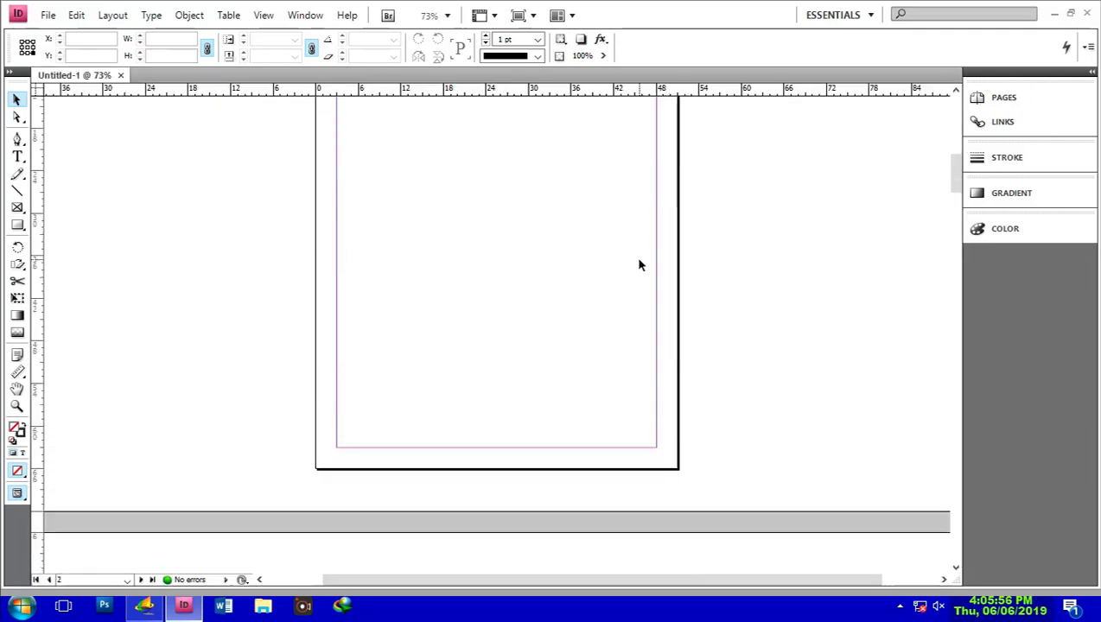
scroll(648, 256, "down", 5)
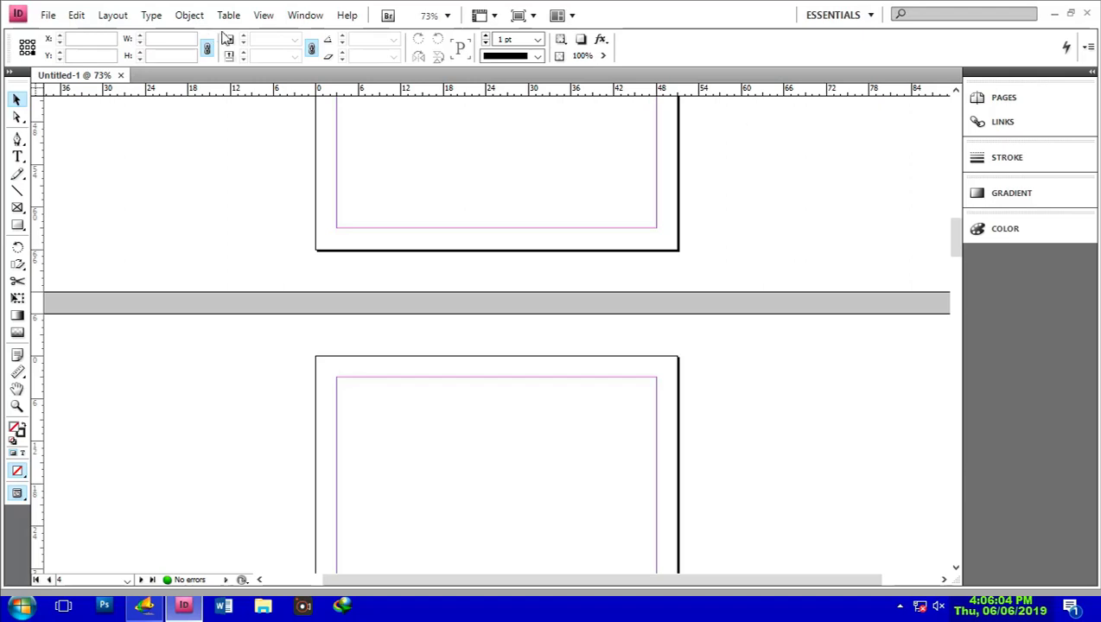
left_click(316, 17)
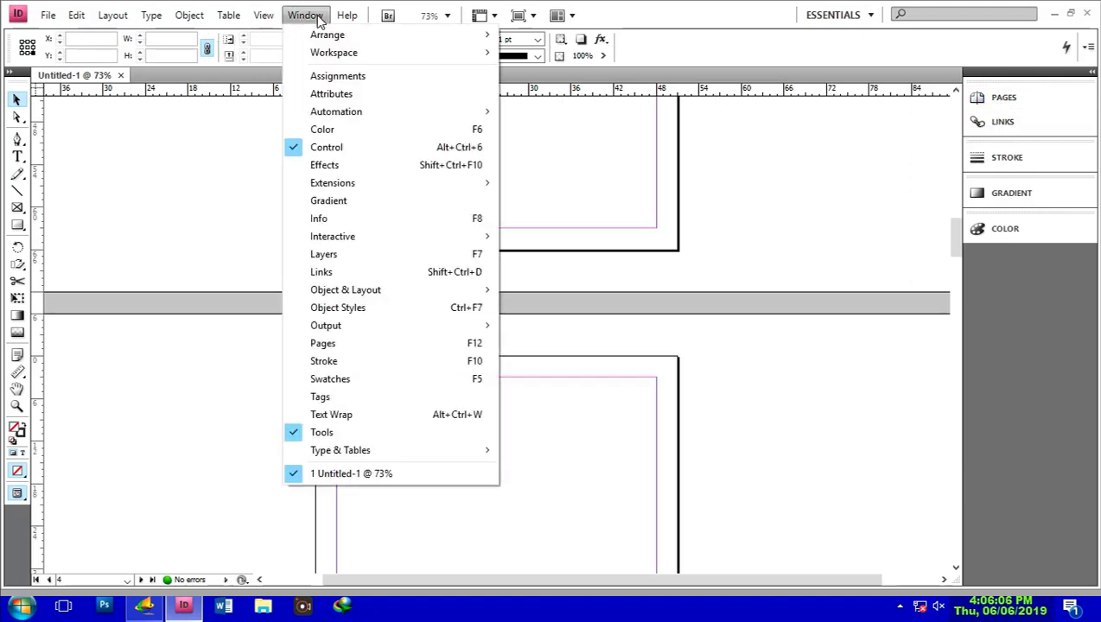
left_click(324, 346)
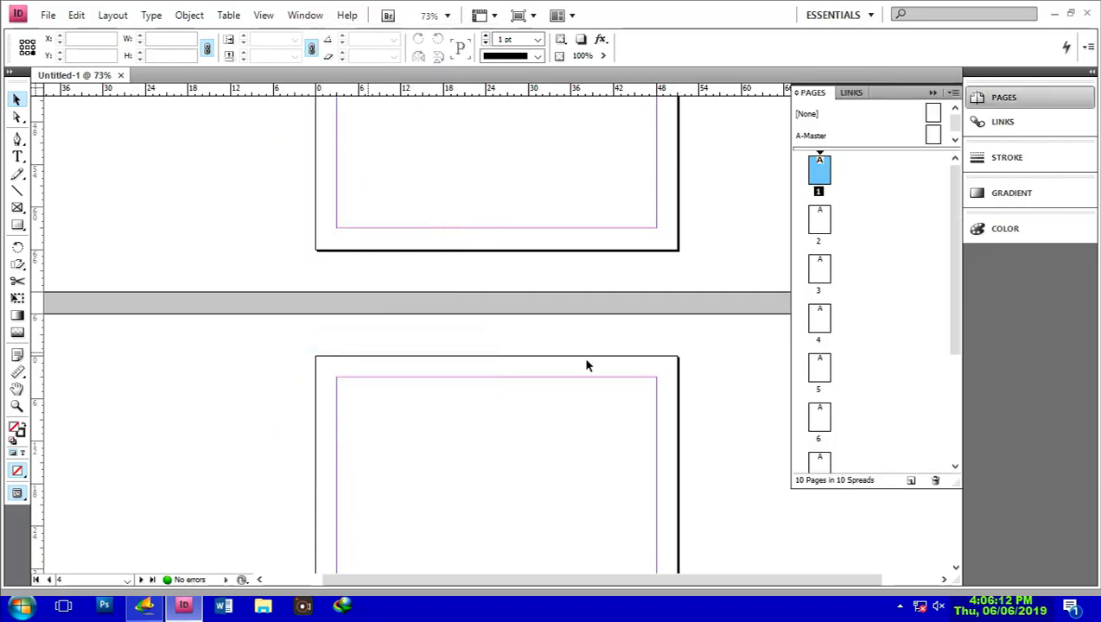
scroll(878, 332, "down", 3)
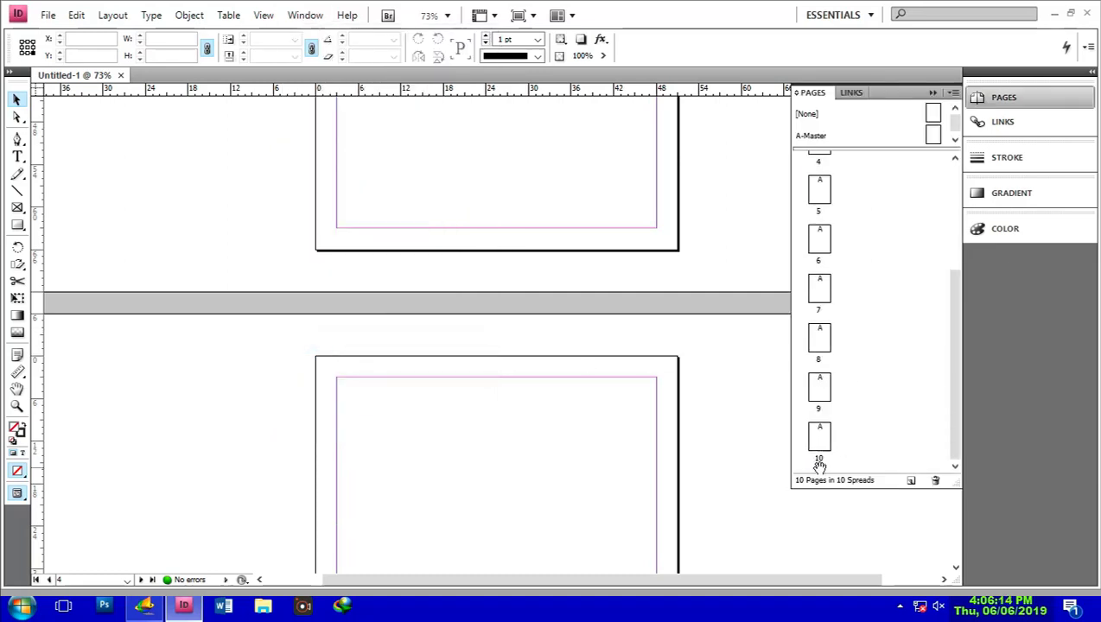
scroll(832, 380, "up", 3)
scroll(927, 312, "down", 3)
left_click(933, 93)
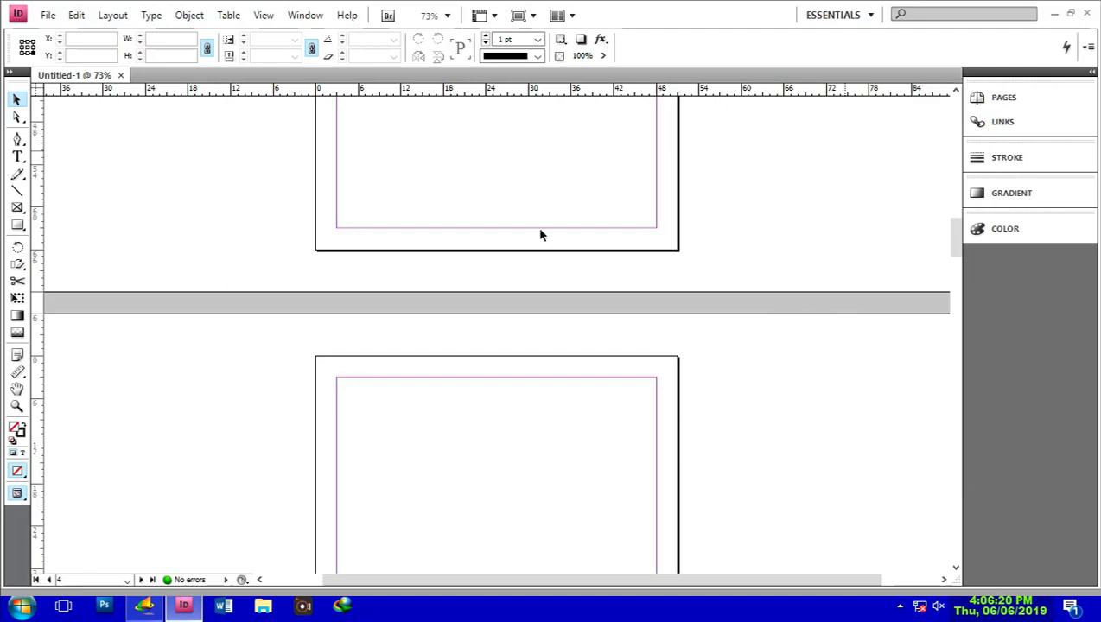
Close the current document and create a new 10-page Letter document with Facing Pages left on.
left_click(121, 76)
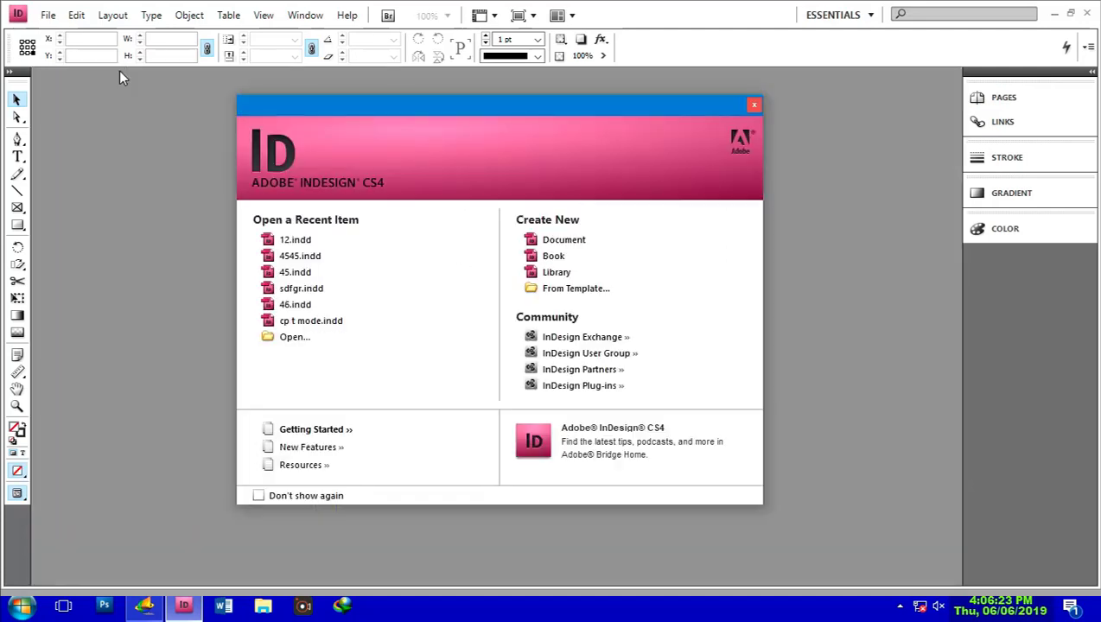
left_click(47, 14)
mouse_move(95, 39)
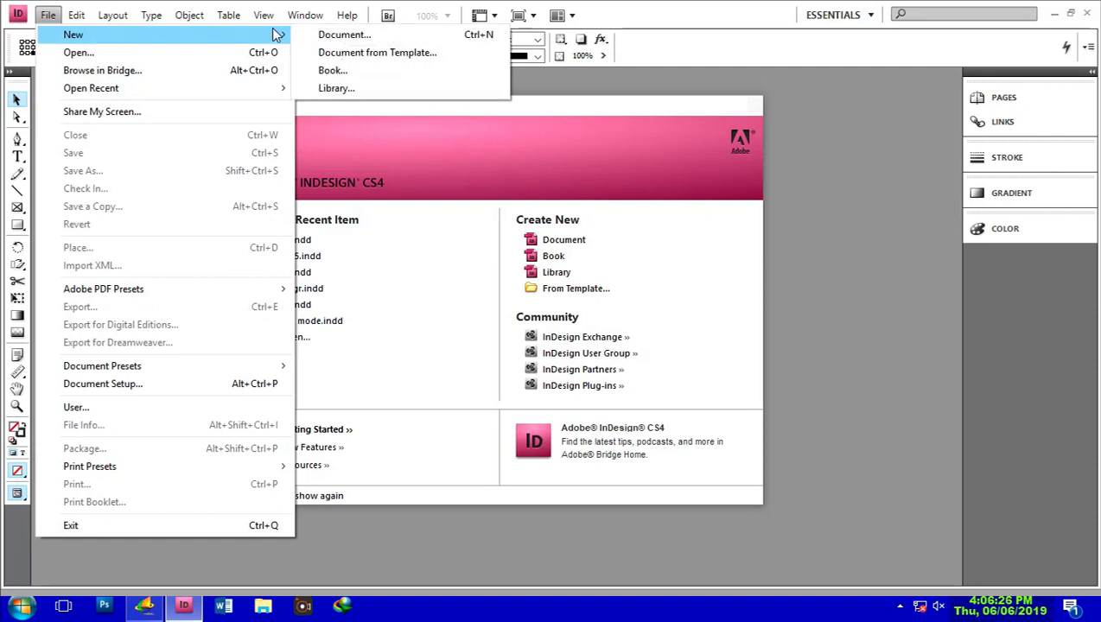
left_click(349, 38)
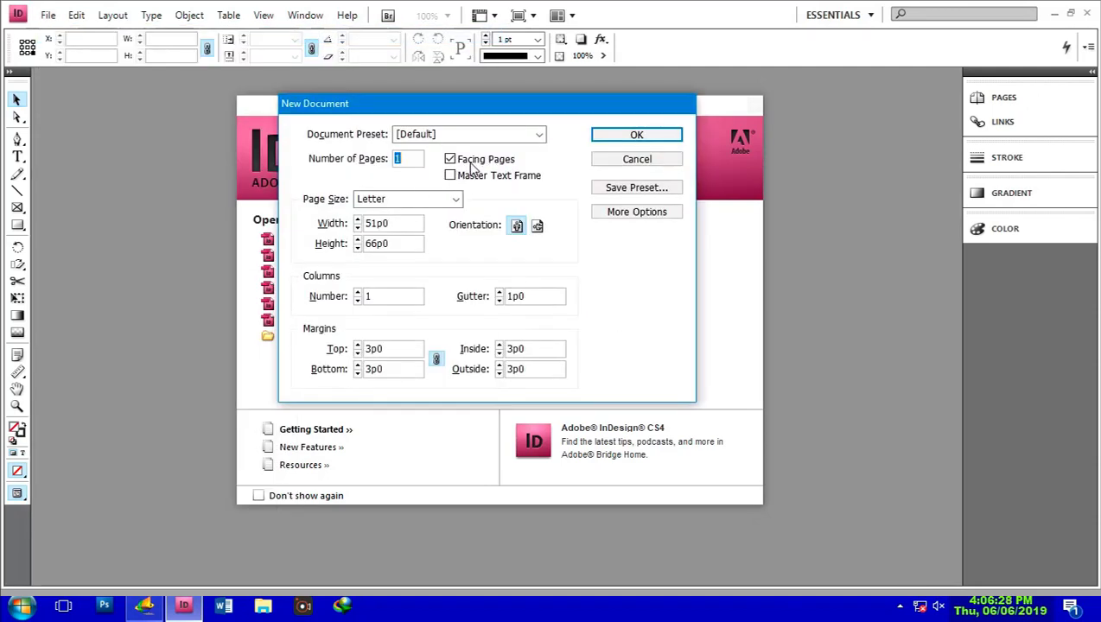
left_click(416, 164)
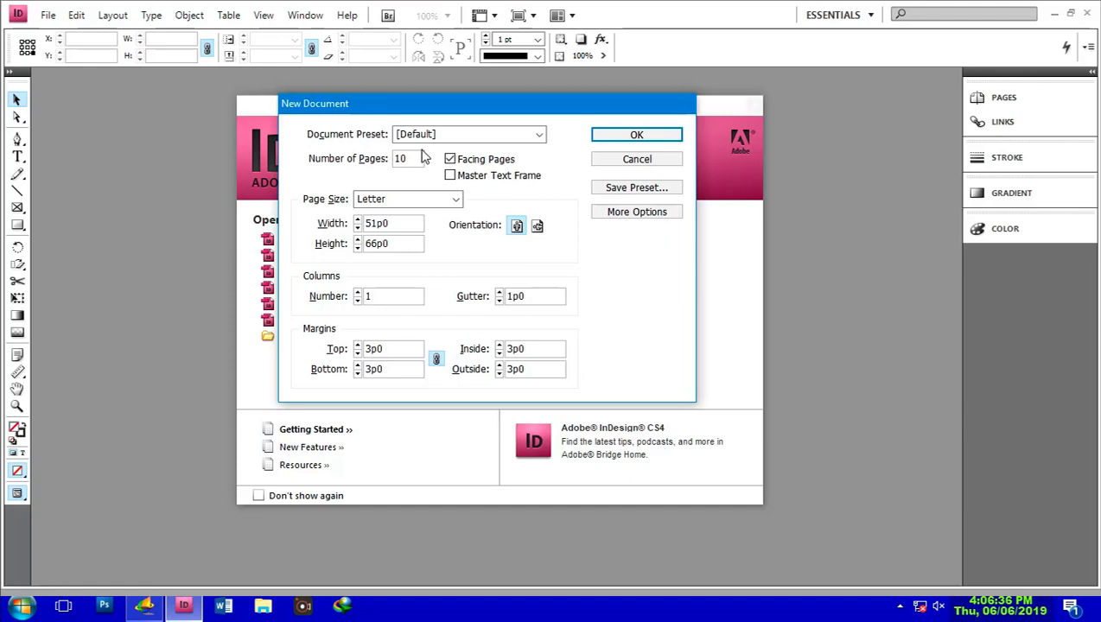
left_click(638, 134)
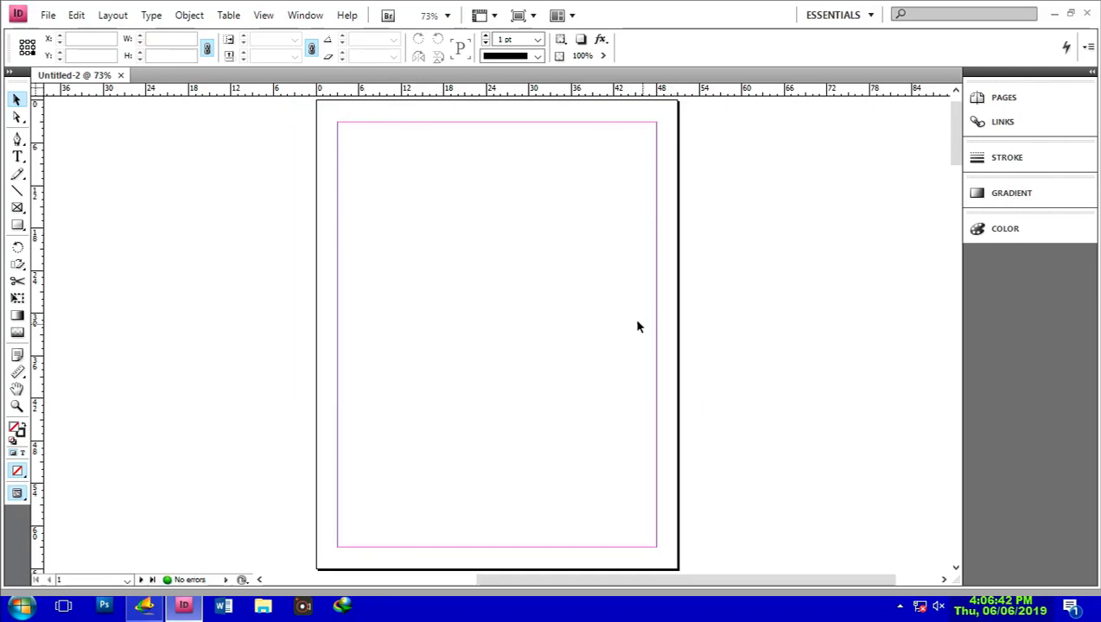
Examine how the facing pages are arranged as two-page spreads throughout the document.
scroll(681, 393, "down", 5)
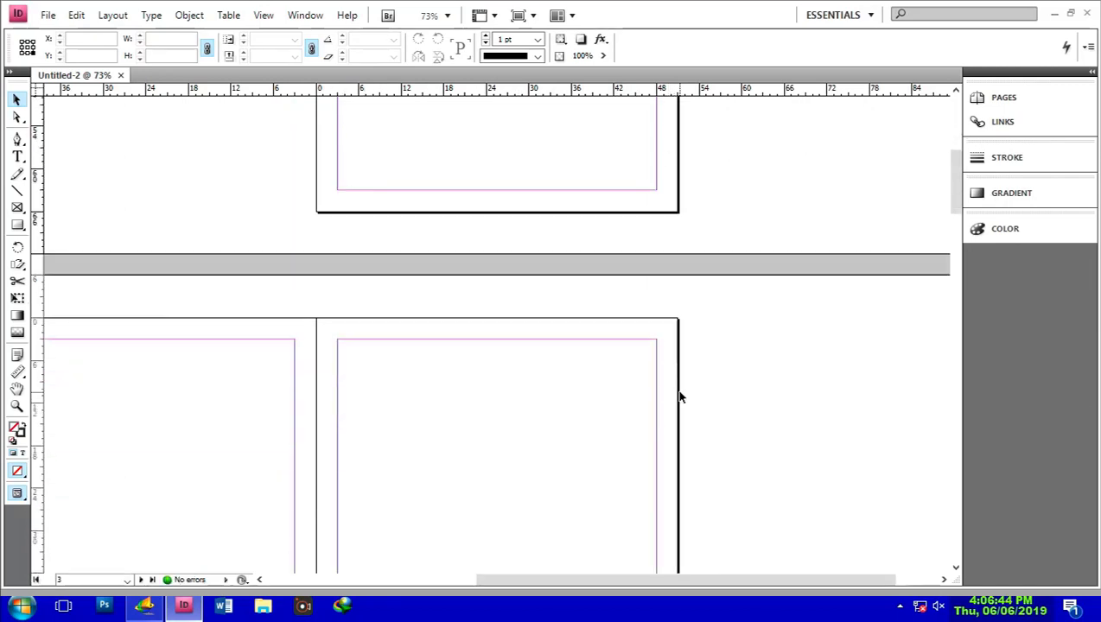
left_click_drag(679, 589, 573, 576)
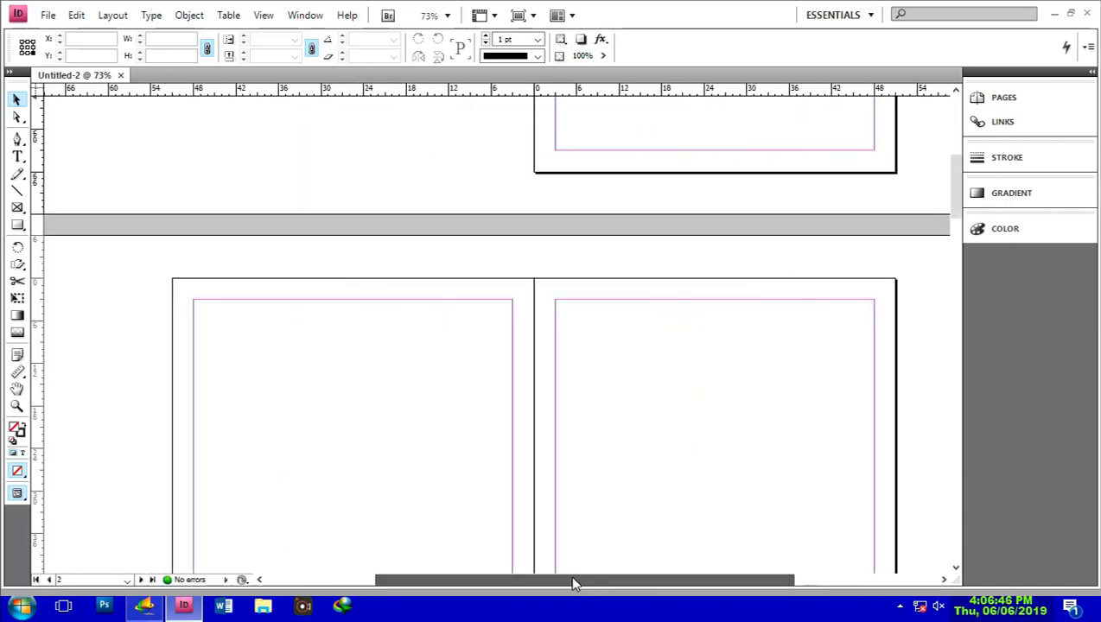
scroll(597, 460, "down", 5)
scroll(597, 461, "down", 10)
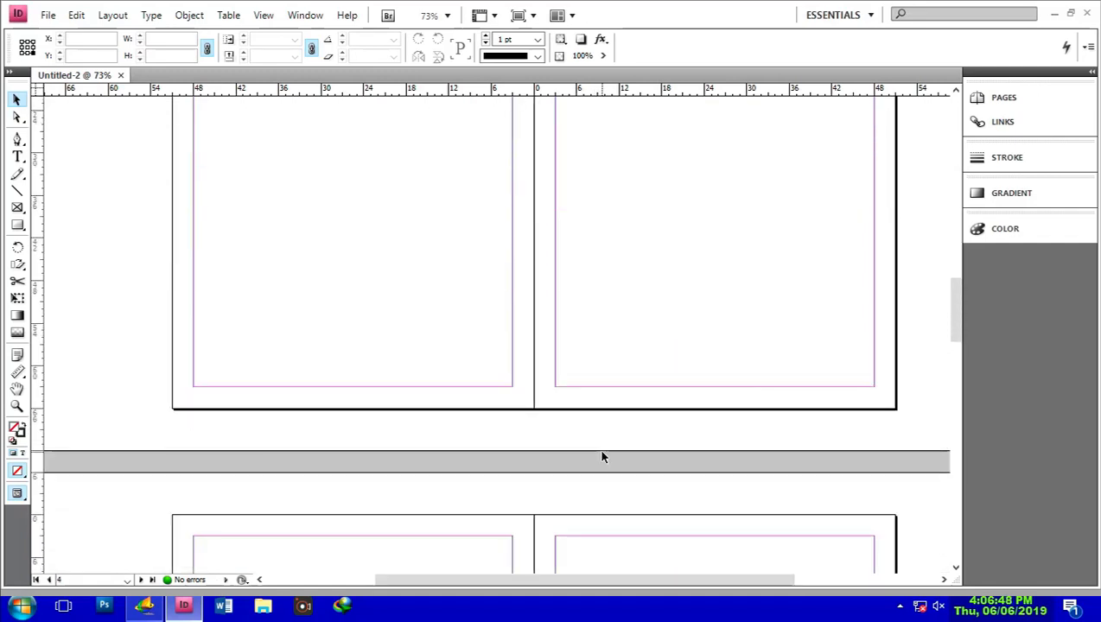
scroll(606, 453, "down", 10)
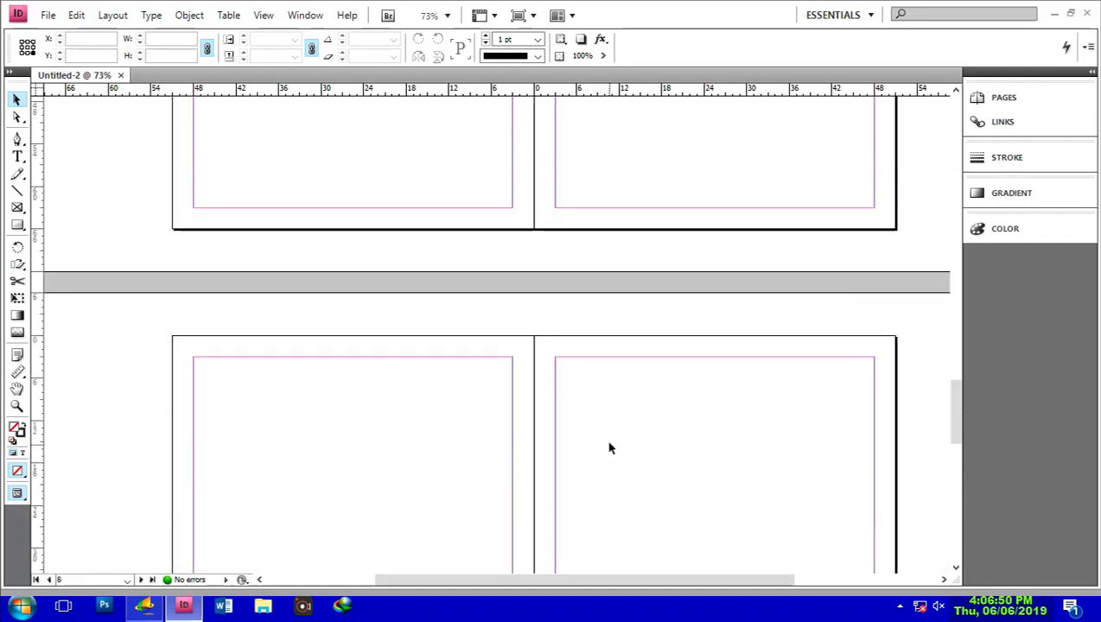
scroll(610, 442, "up", 10)
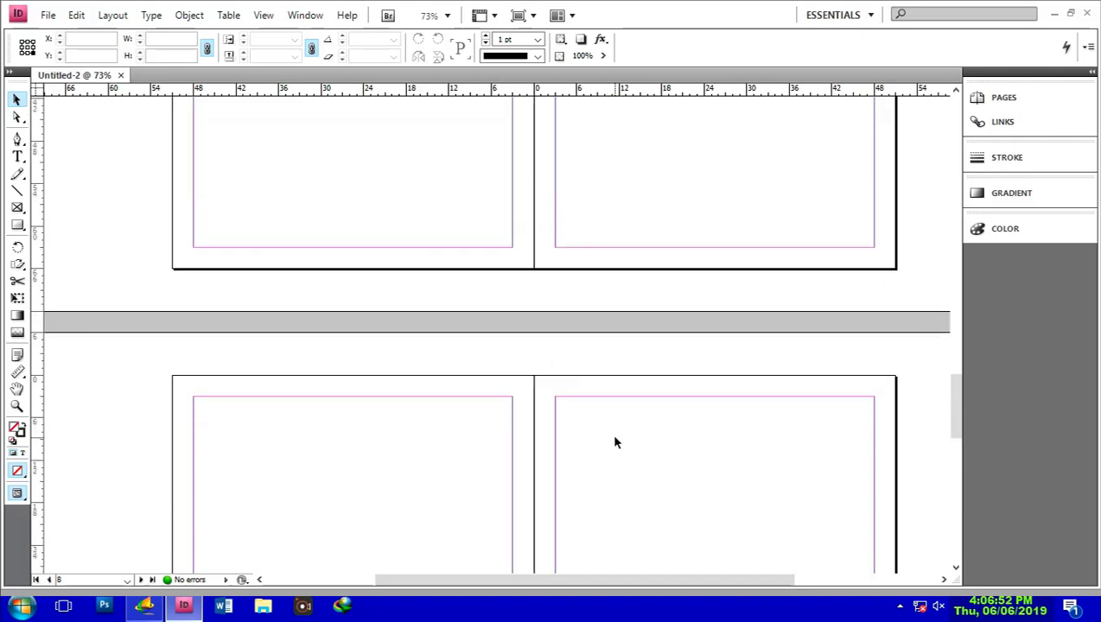
scroll(605, 431, "up", 3)
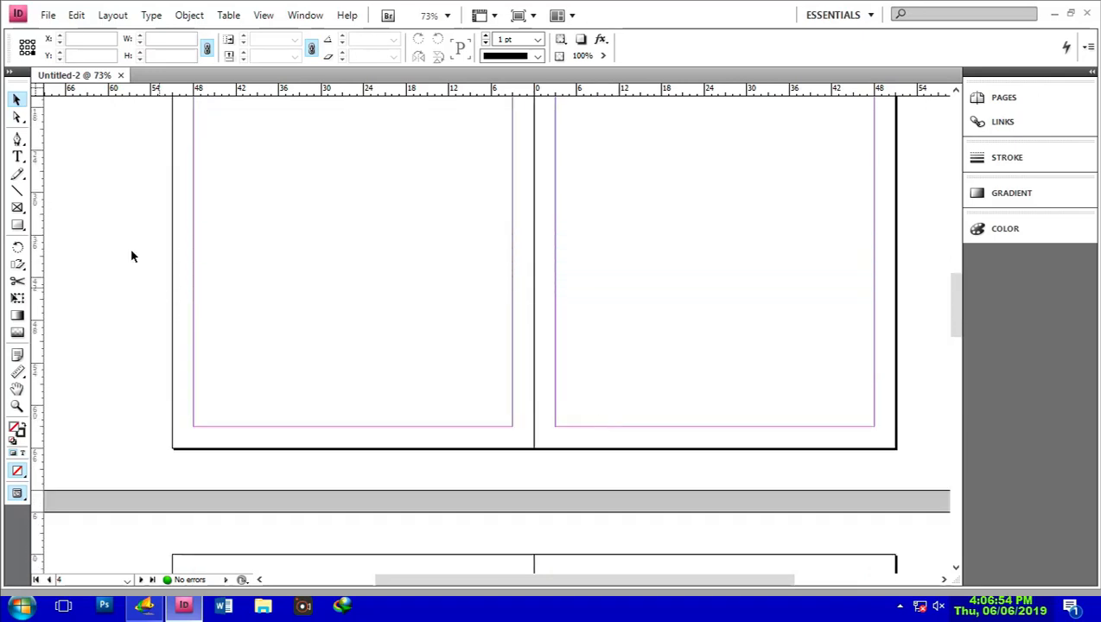
Close the document and create a new 3-page Letter document with Facing Pages off and Master Text Frame on.
left_click(120, 75)
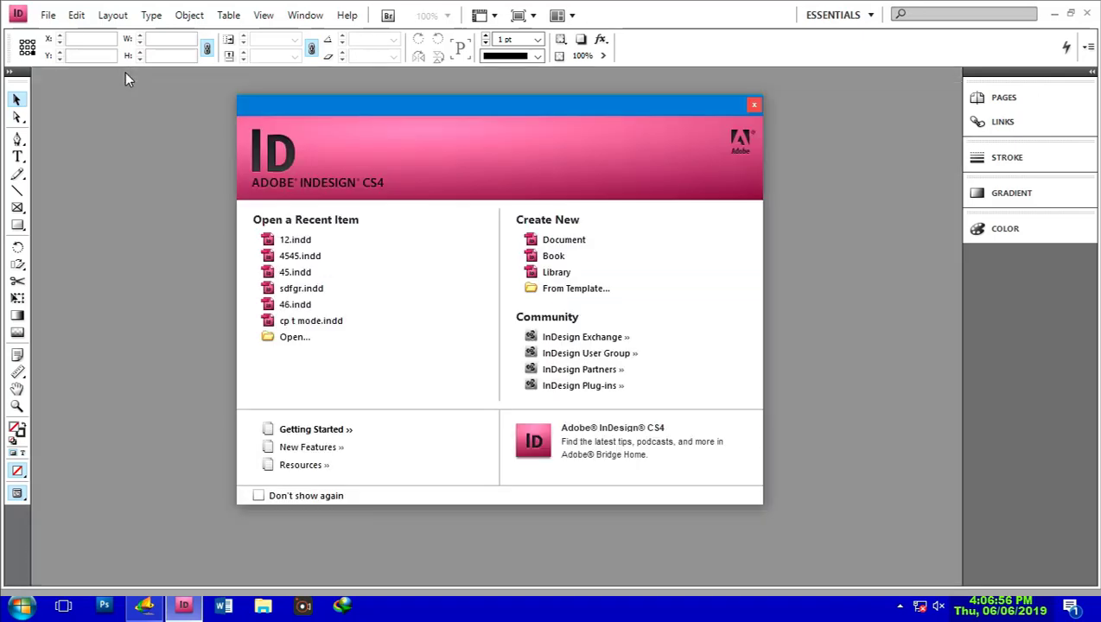
left_click(48, 15)
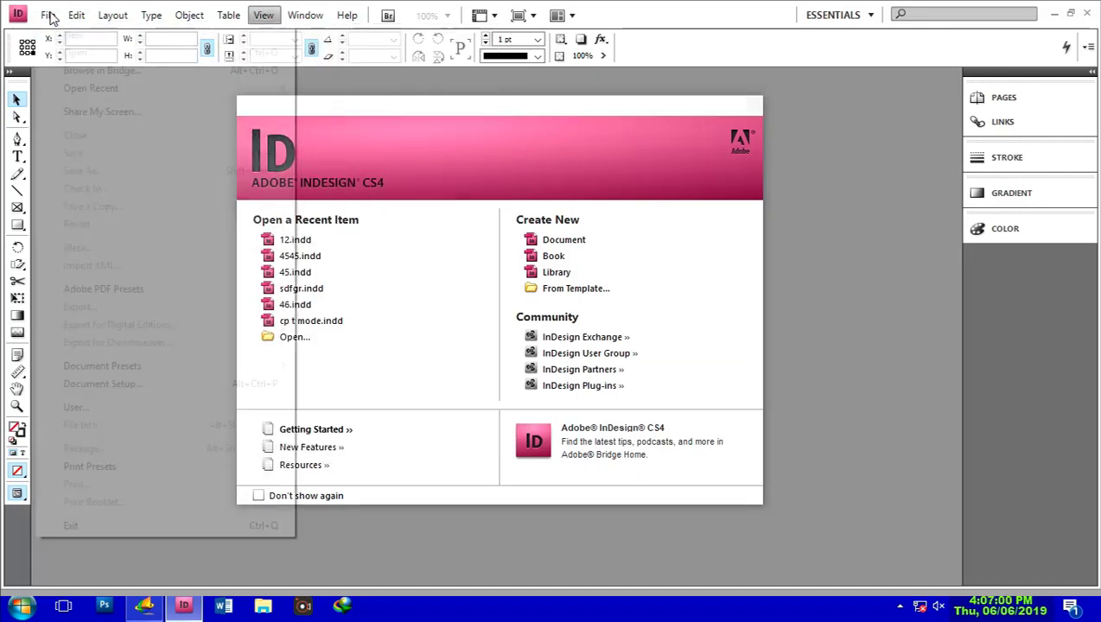
mouse_move(268, 34)
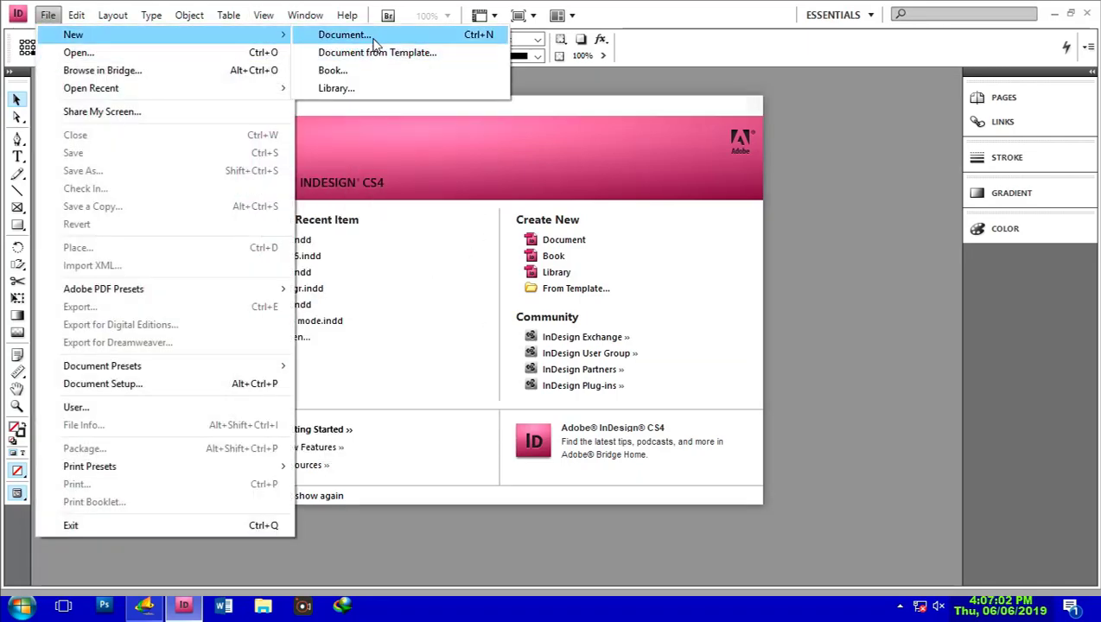
left_click(374, 39)
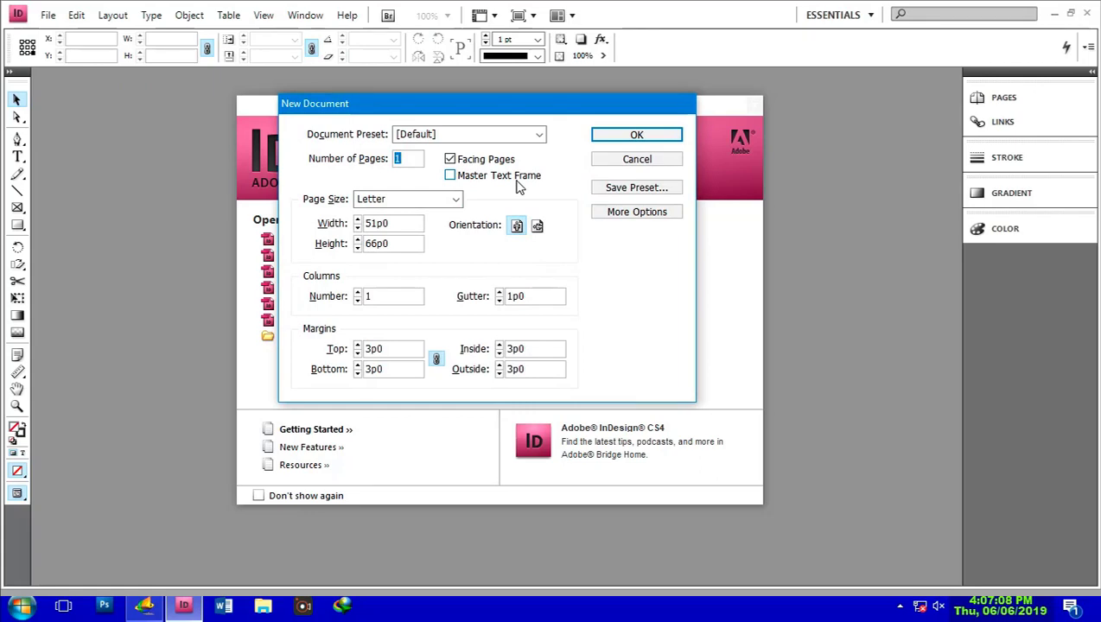
left_click(450, 160)
left_click(450, 177)
double_click(408, 158)
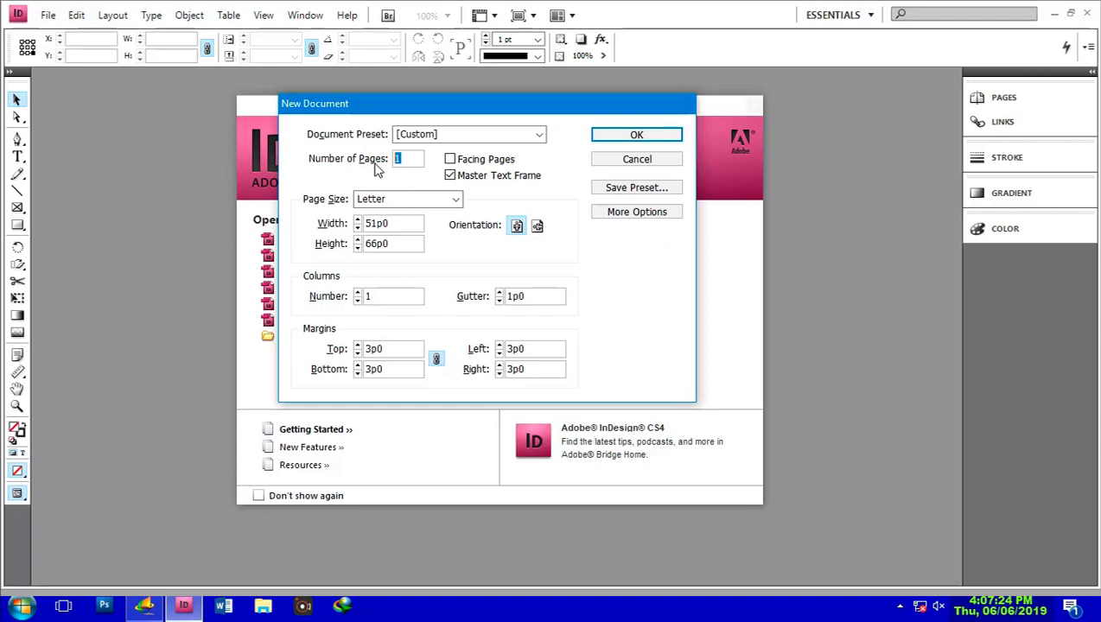
type("3")
left_click(637, 135)
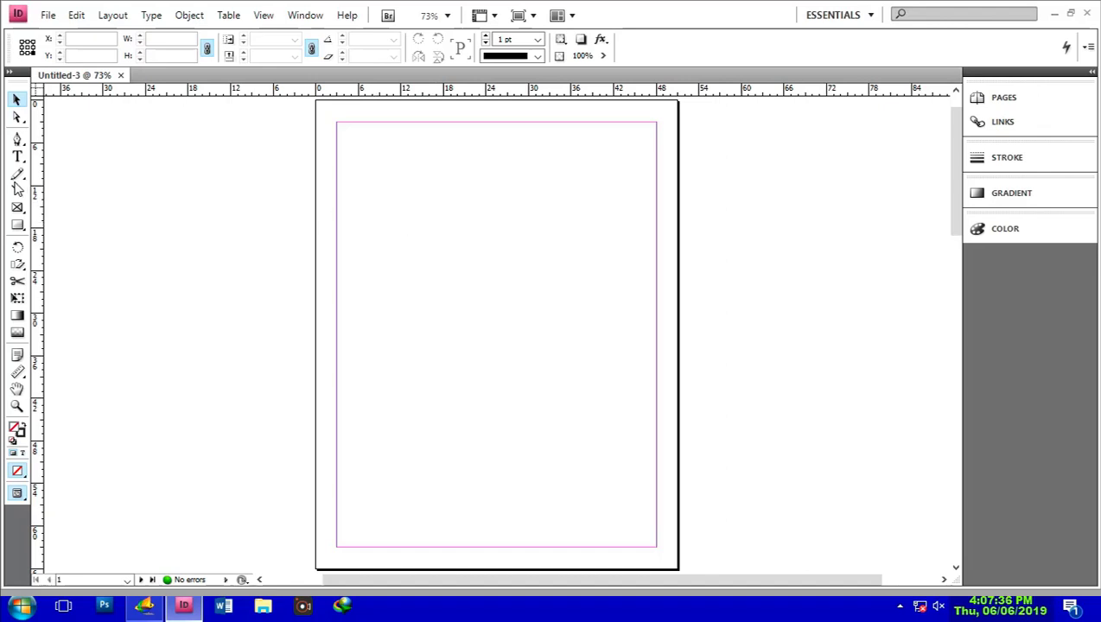
Draw a text frame about 23p0 wide and 12p9 high on the pasteboard beside page 1, and delete it.
left_click(18, 159)
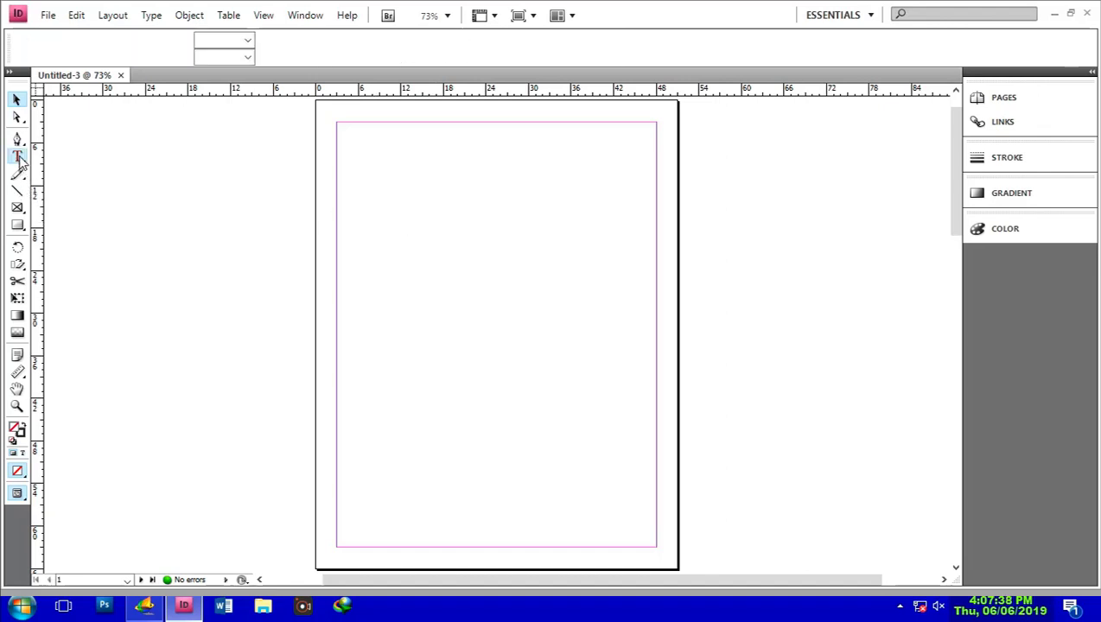
left_click_drag(103, 168, 265, 254)
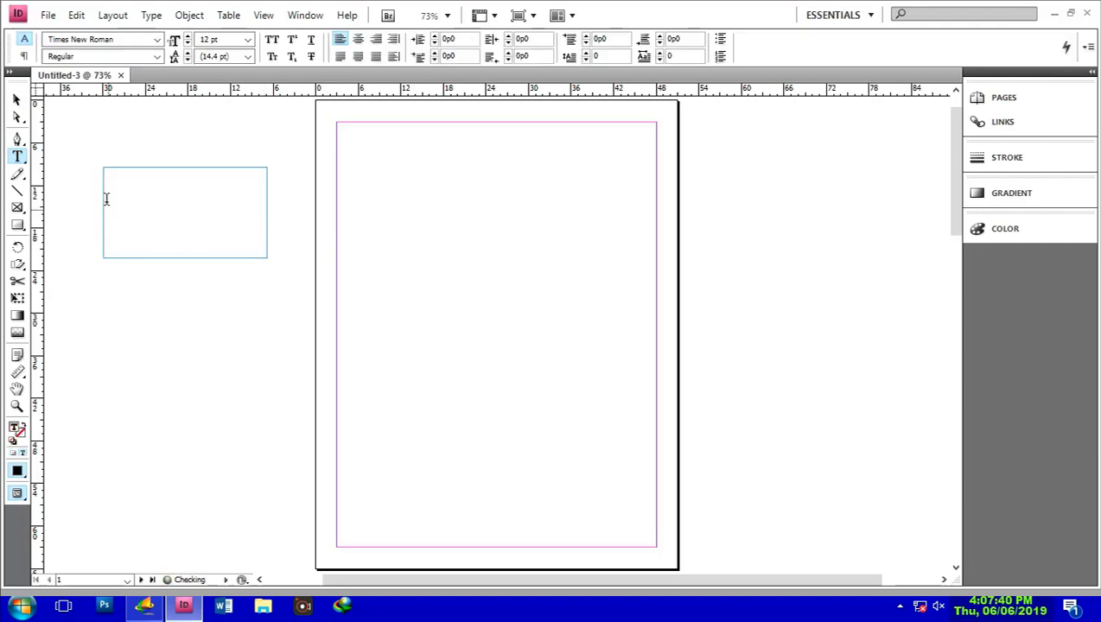
left_click(18, 102)
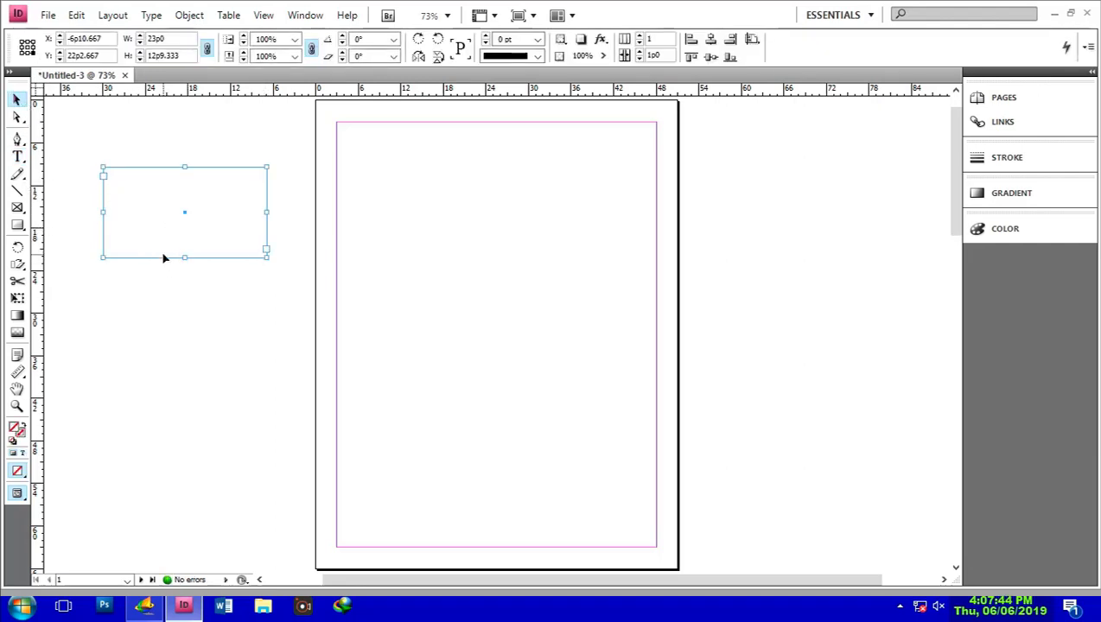
key("Delete")
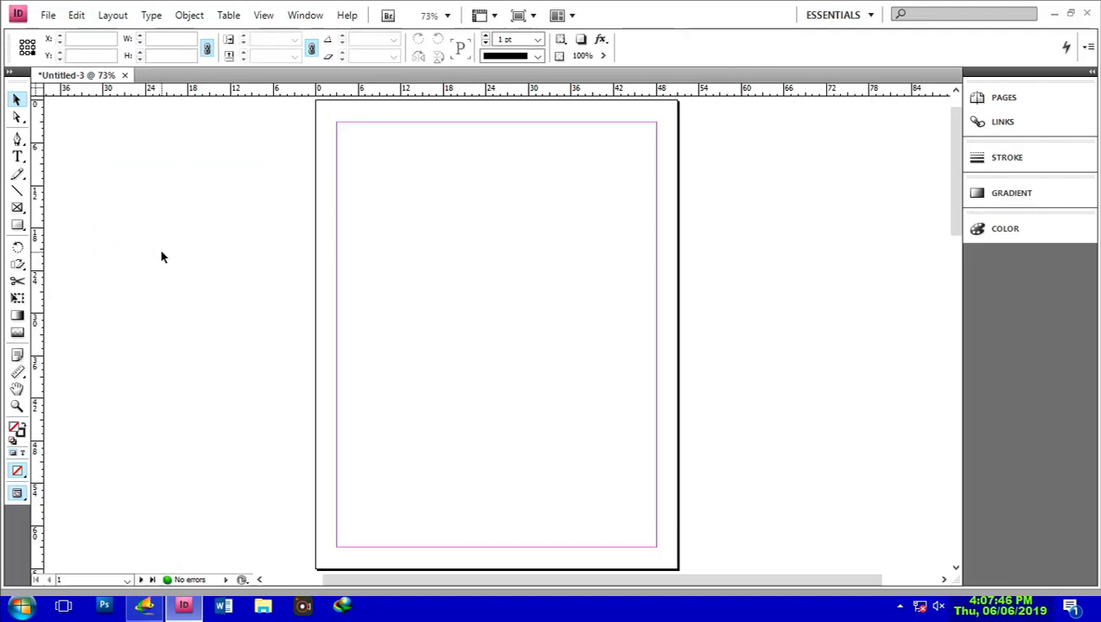
Delete the text frame that fills the margins of page 1, and undo the deletion.
left_click(435, 238)
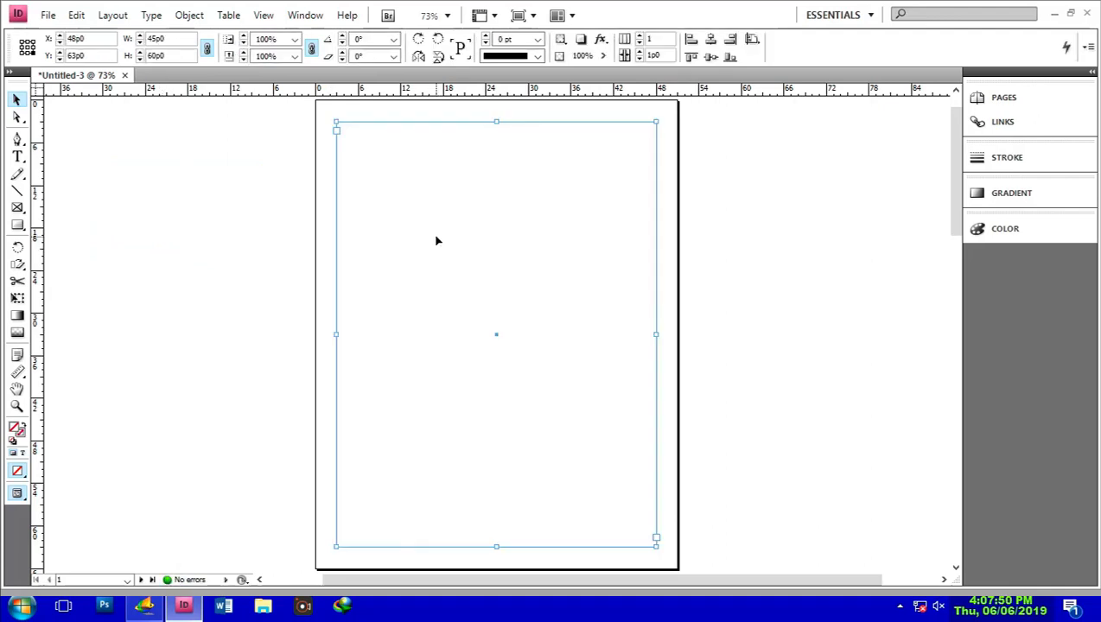
key("Delete")
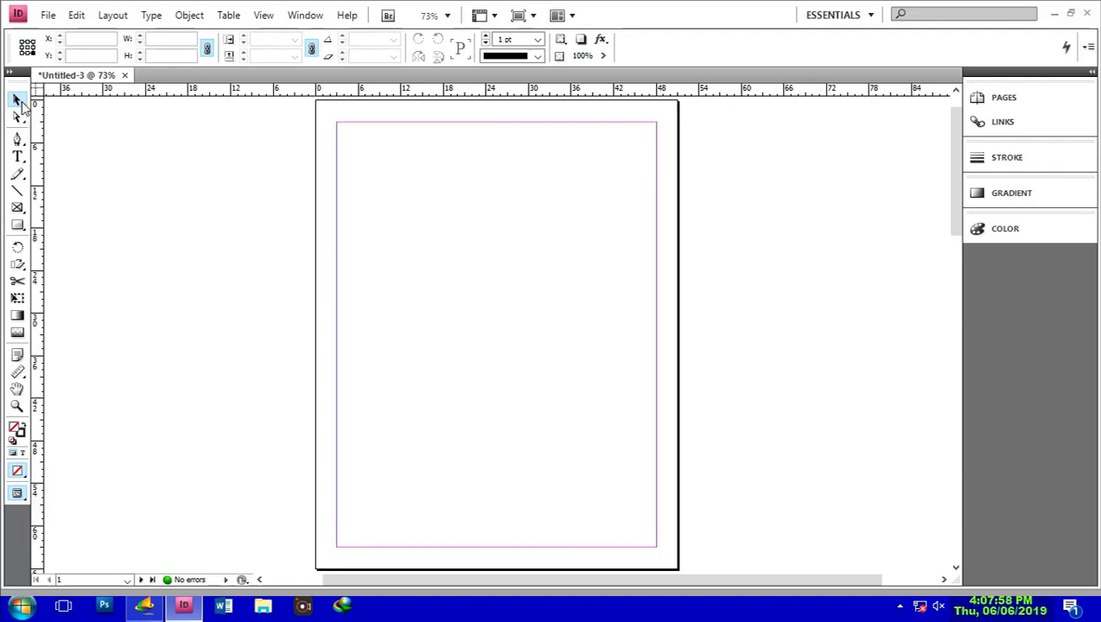
key("ctrl+z")
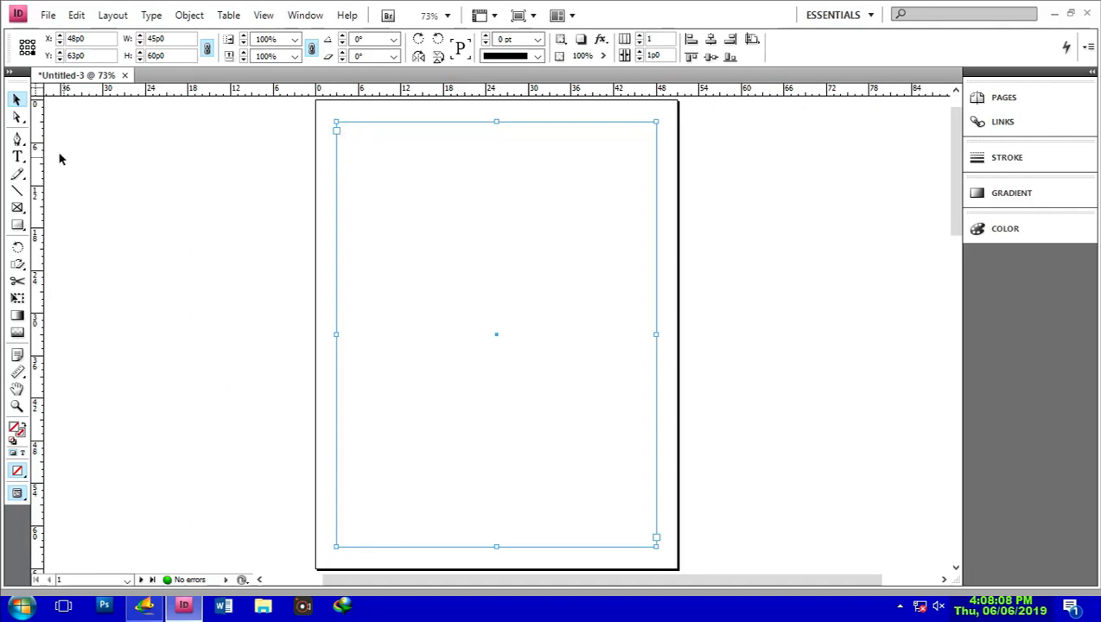
Enter the sample text "fgfgfgfg" in the text frame on page 1, and erase it.
left_click(17, 157)
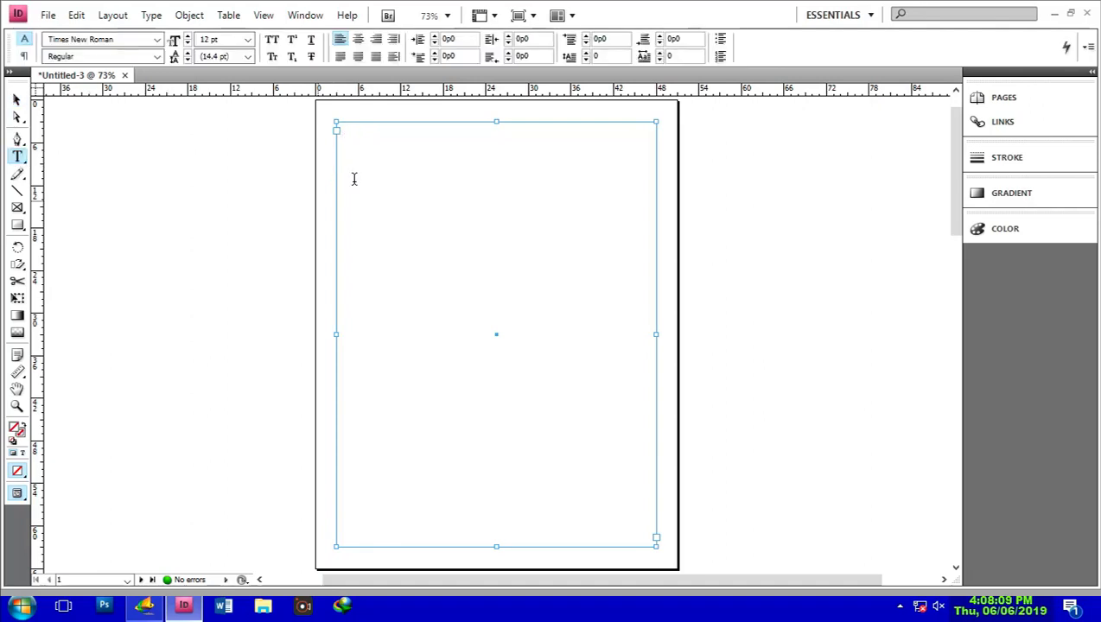
left_click(342, 127)
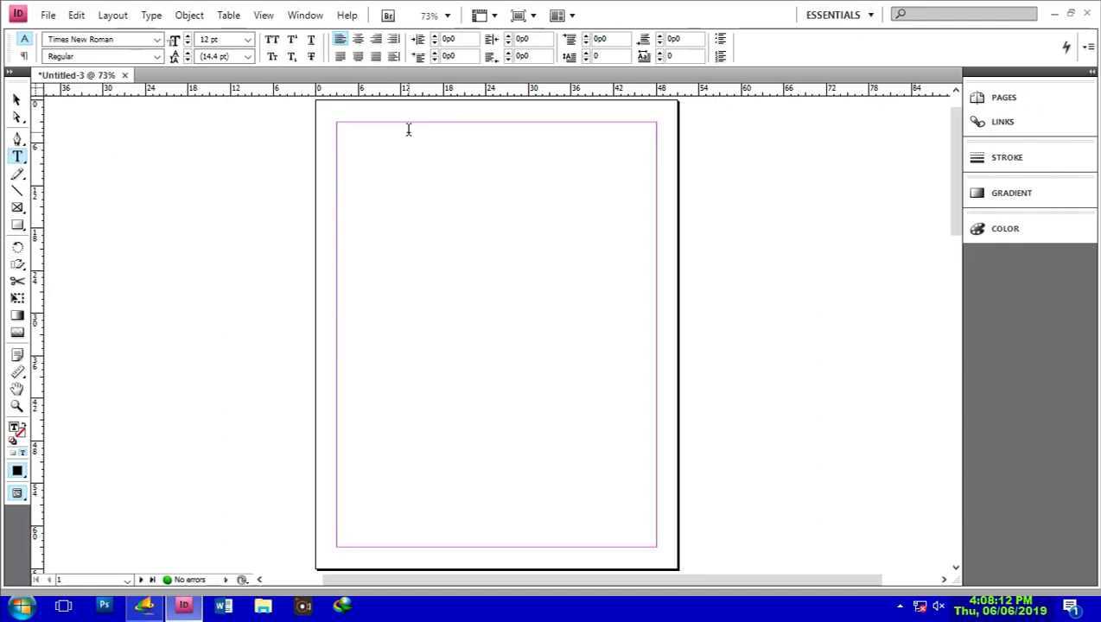
type("fgfgfgfg")
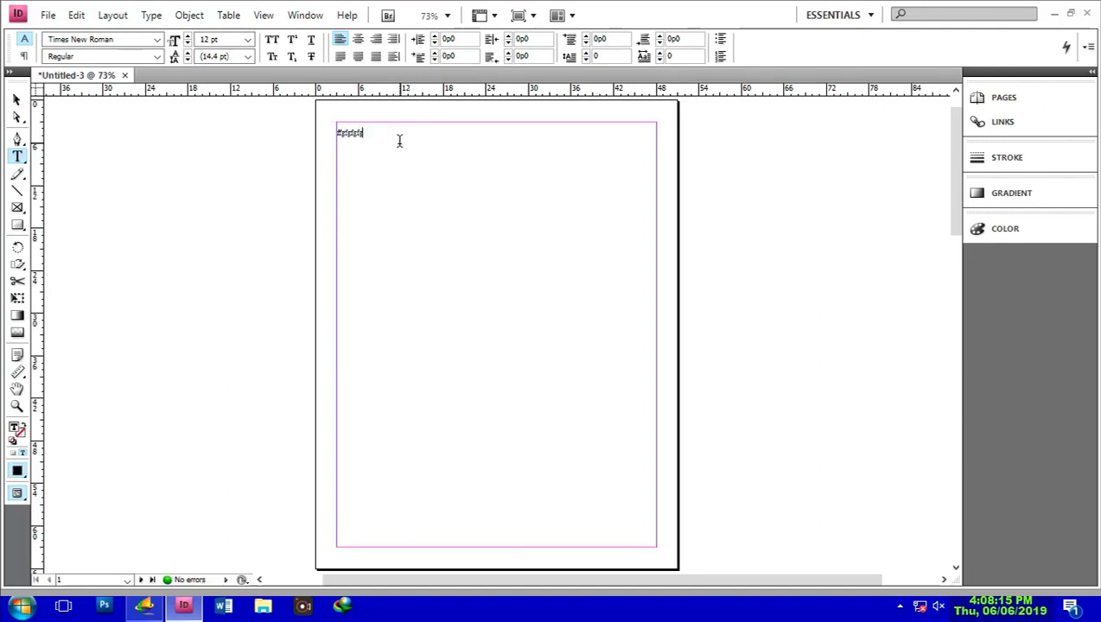
key("BackSpace")
Activate the master text frames on pages 2 and 3, and examine how they fill the page margins.
scroll(427, 196, "down", 6)
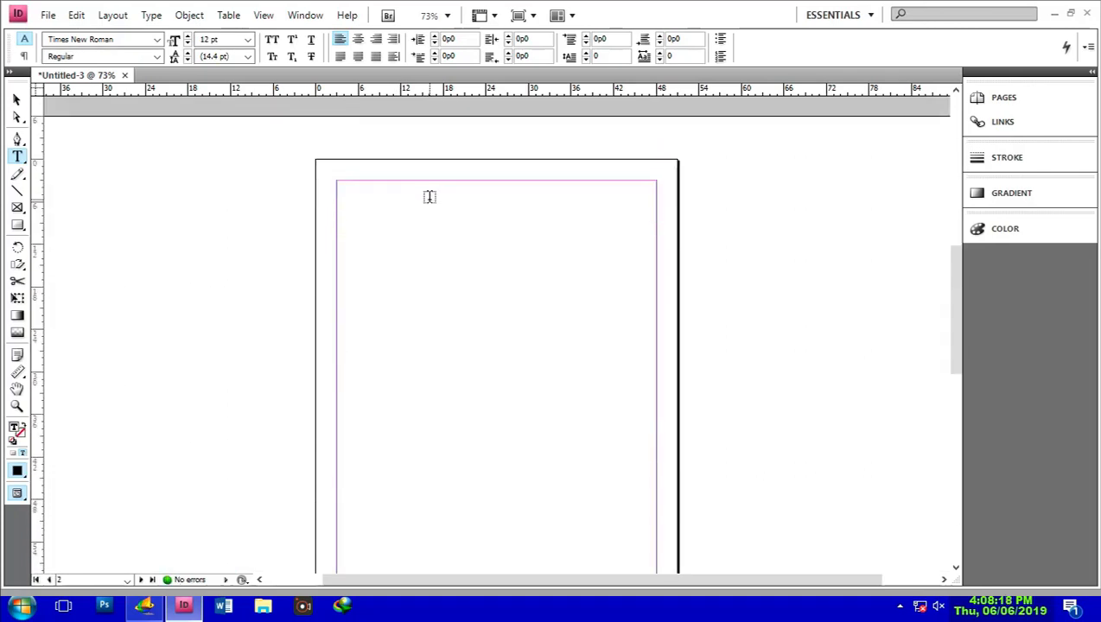
scroll(431, 193, "up", 3)
scroll(430, 194, "up", 3)
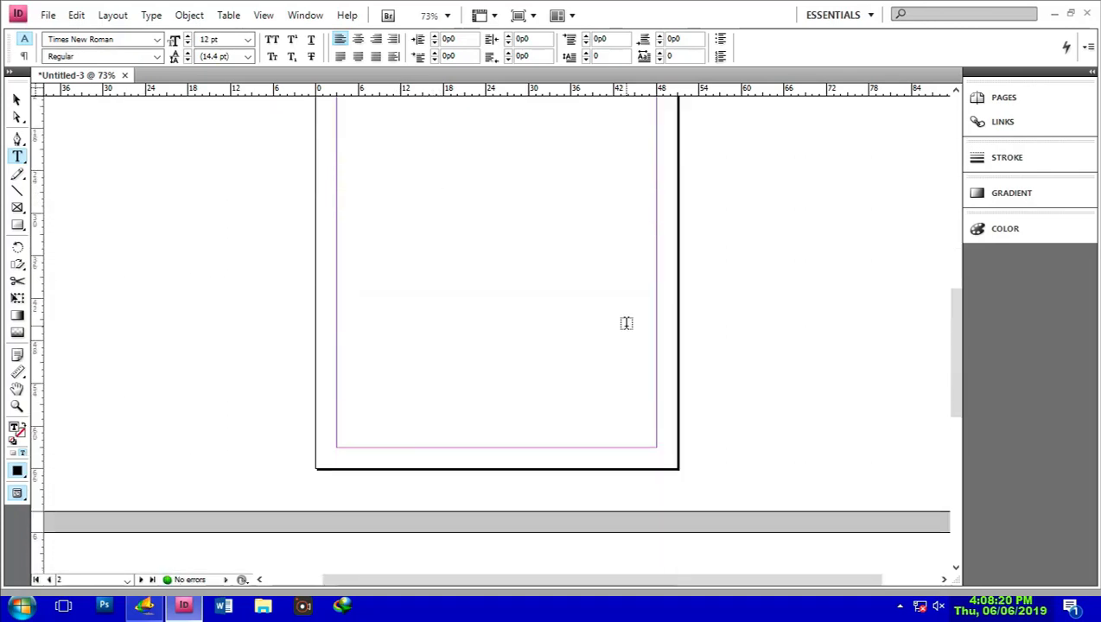
left_click(575, 331)
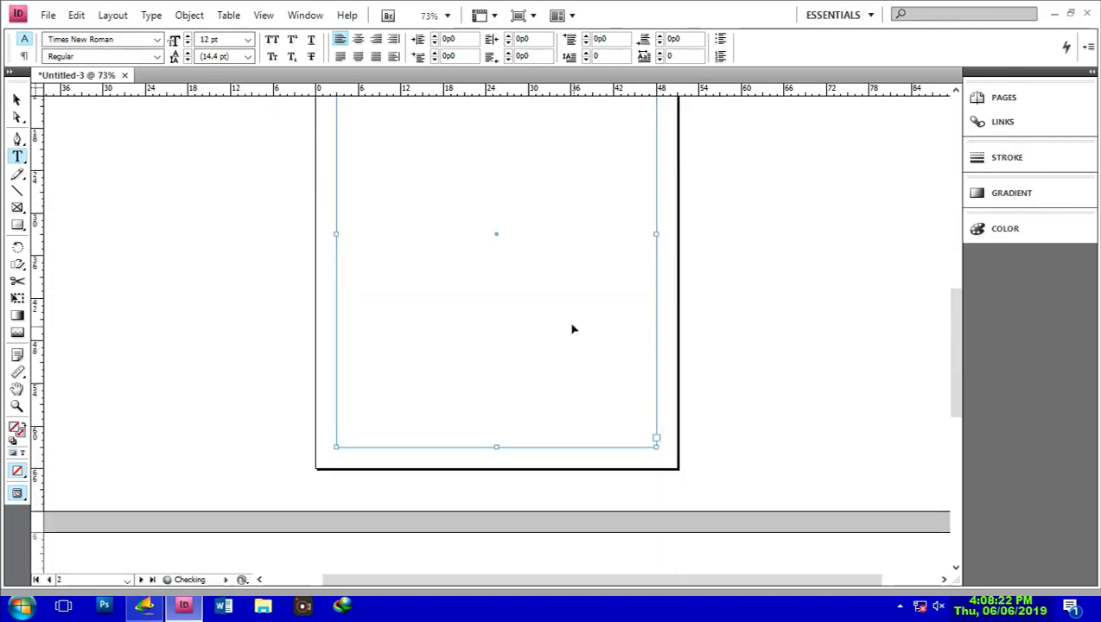
scroll(572, 324, "down", 8)
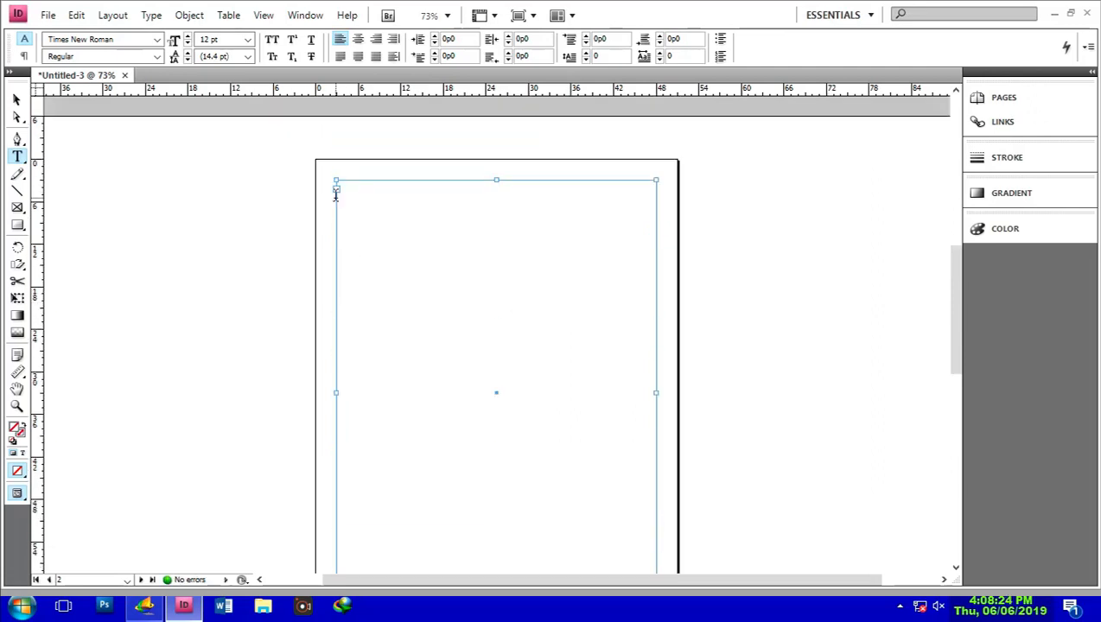
scroll(371, 268, "down", 4)
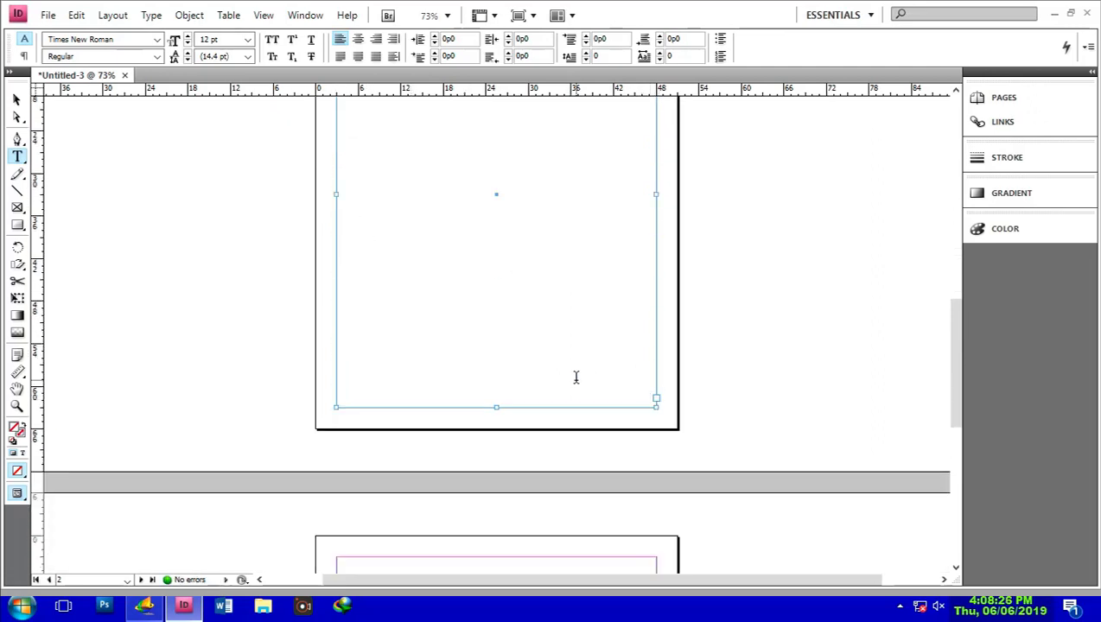
scroll(574, 376, "down", 5)
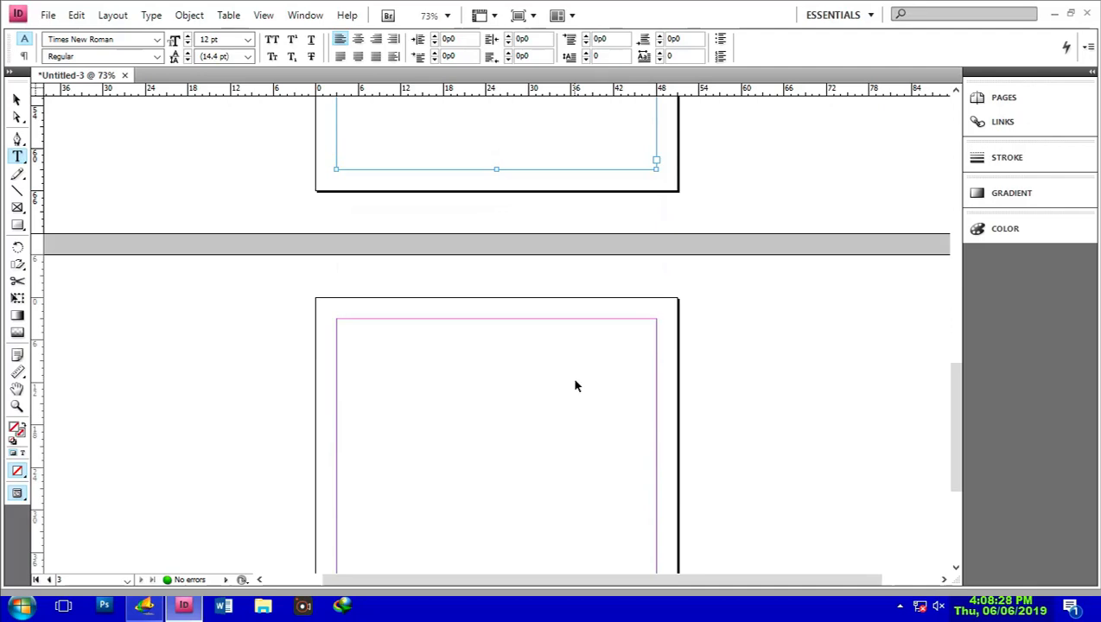
left_click(553, 403)
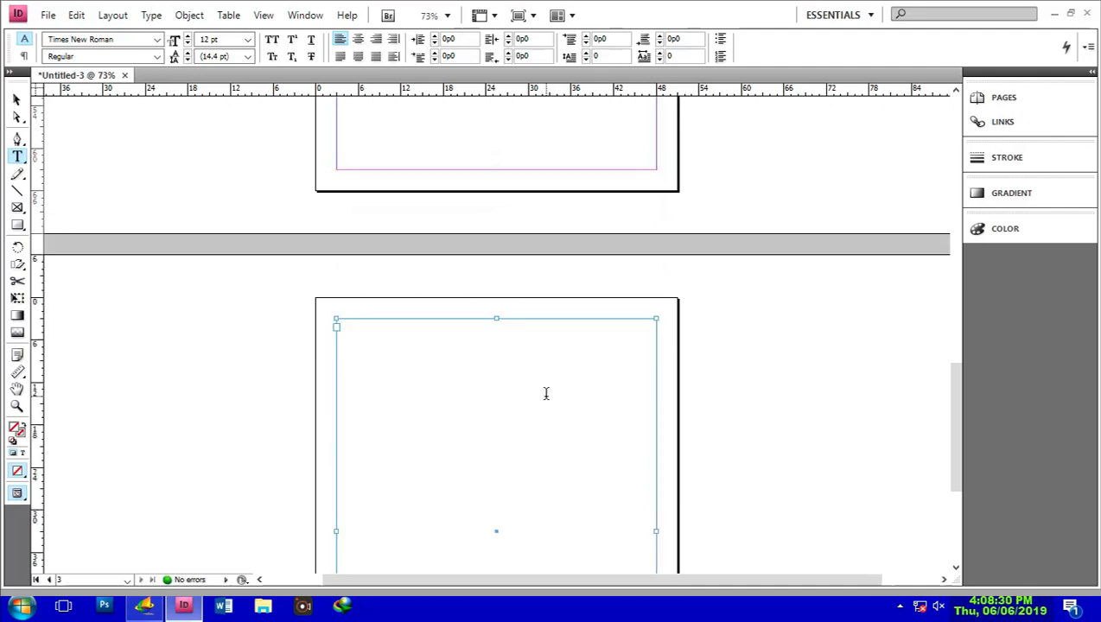
scroll(546, 393, "down", 2)
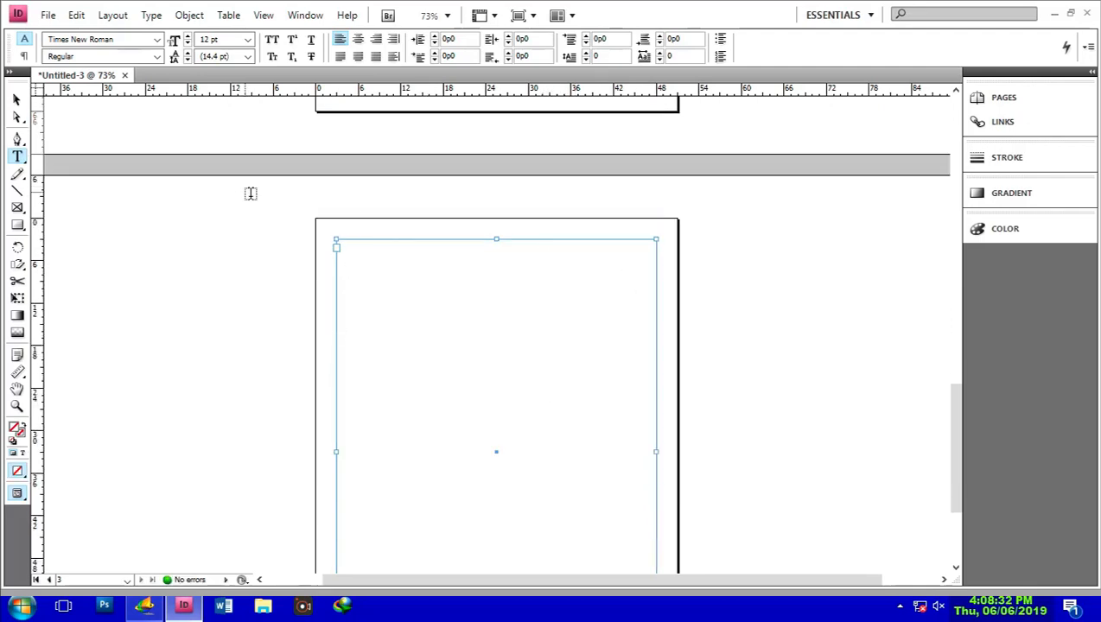
scroll(467, 240, "up", 3)
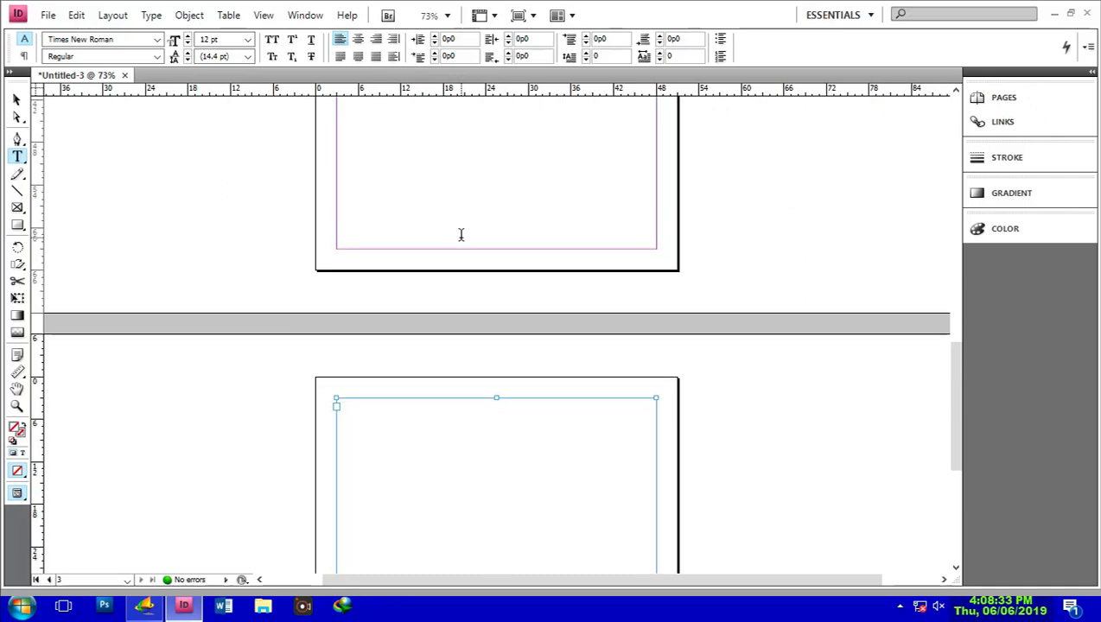
Close the document without saving, start a new document, and review the available page size presets.
left_click(125, 75)
left_click(603, 361)
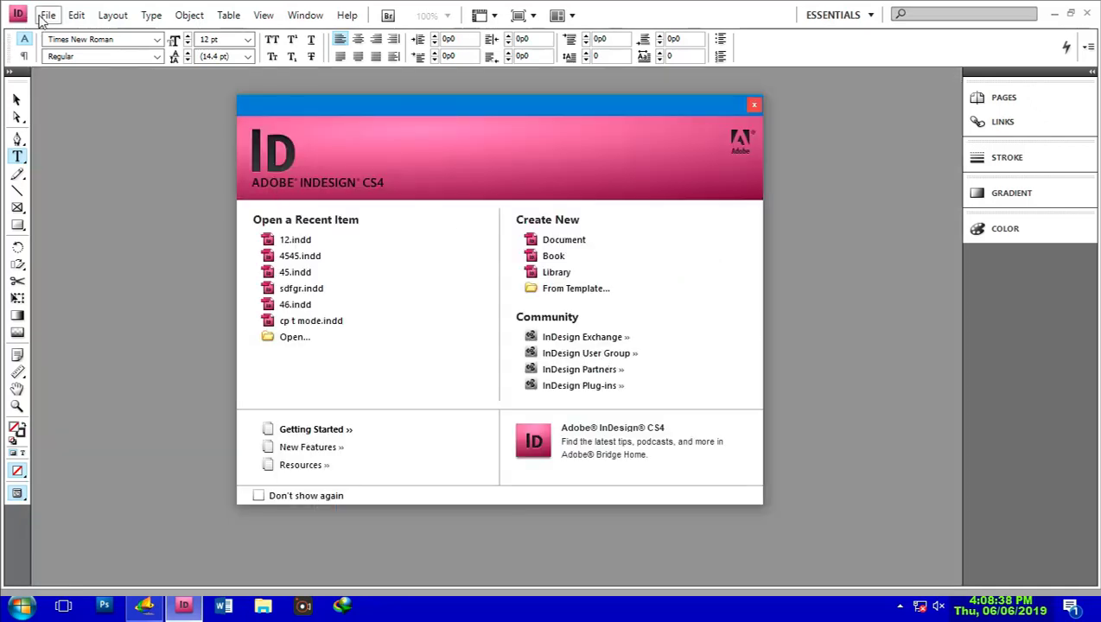
left_click(48, 14)
mouse_move(163, 42)
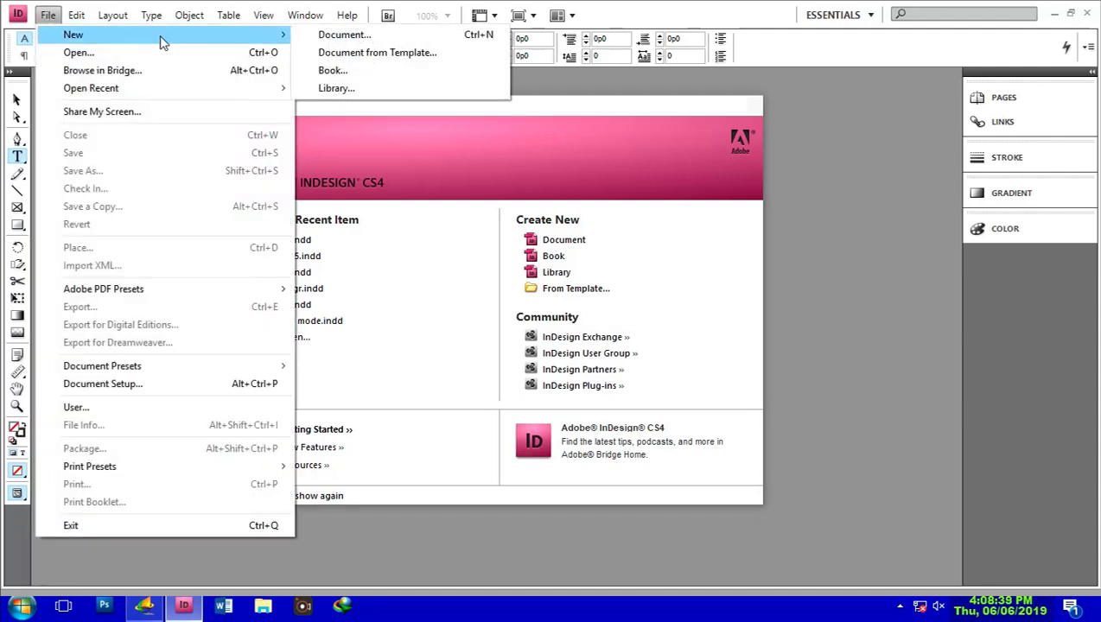
left_click(344, 35)
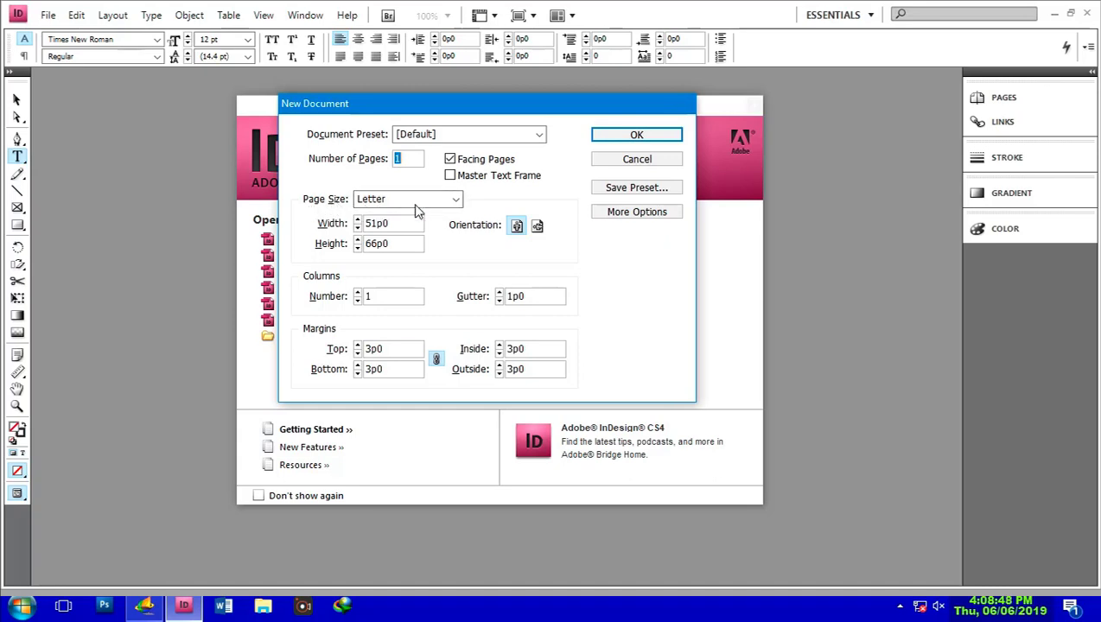
left_click(456, 200)
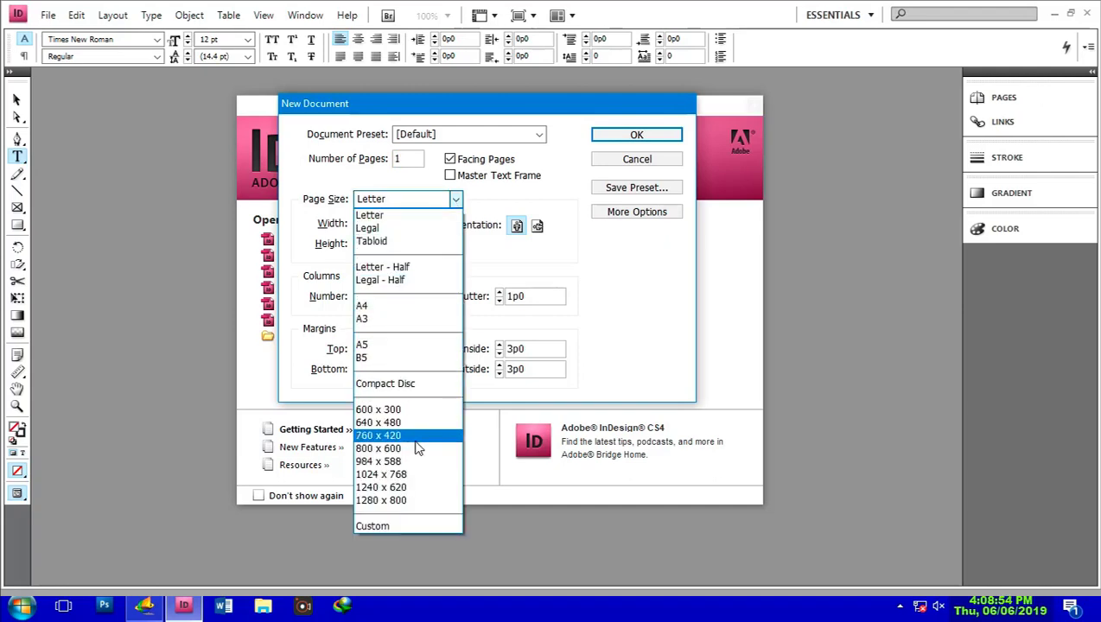
left_click(487, 202)
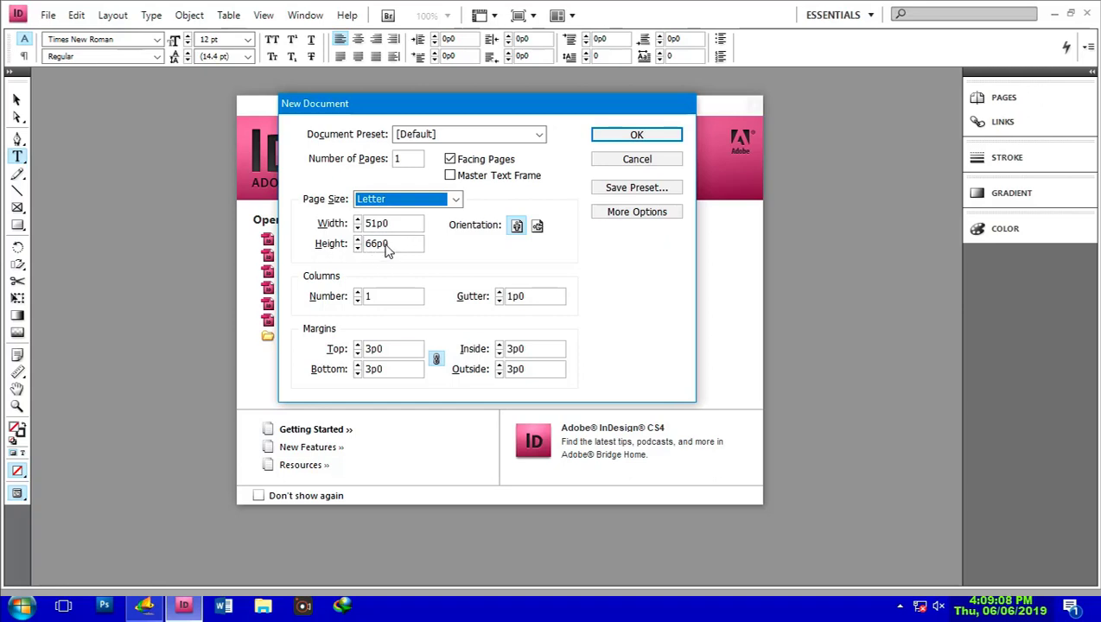
Try the Legal page size, and create a one-page A4 document in portrait orientation with Facing Pages on.
left_click(456, 200)
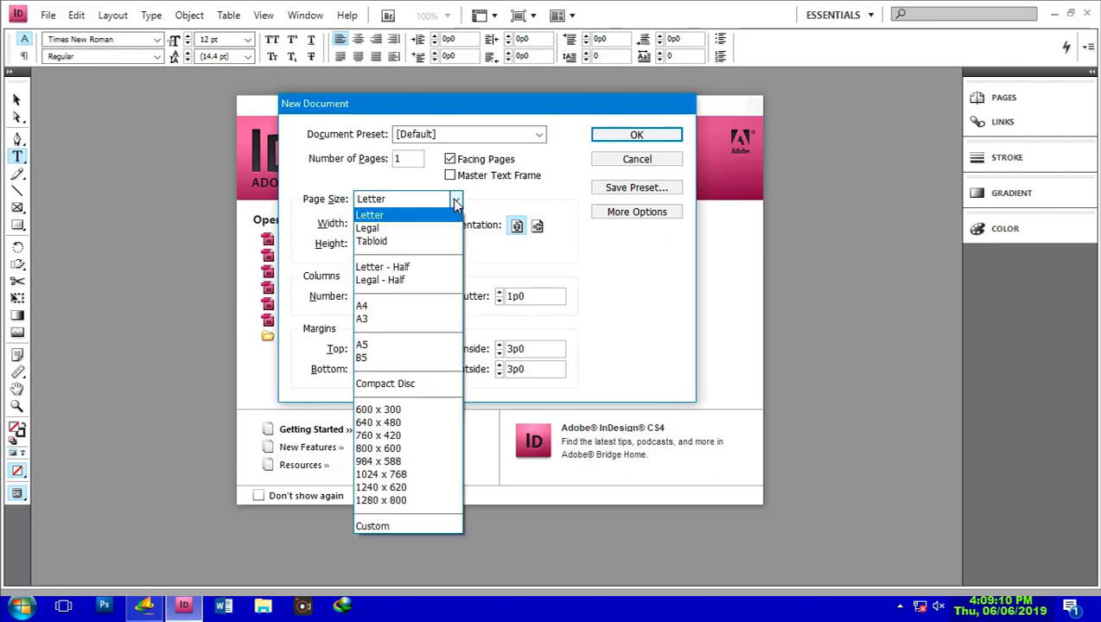
left_click(380, 229)
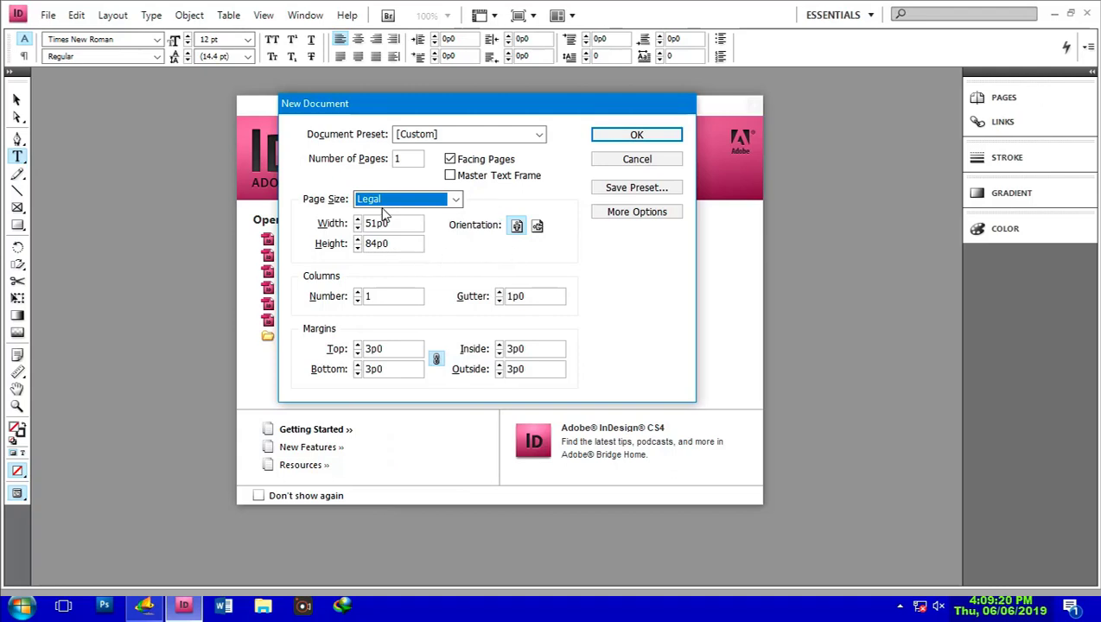
left_click(455, 201)
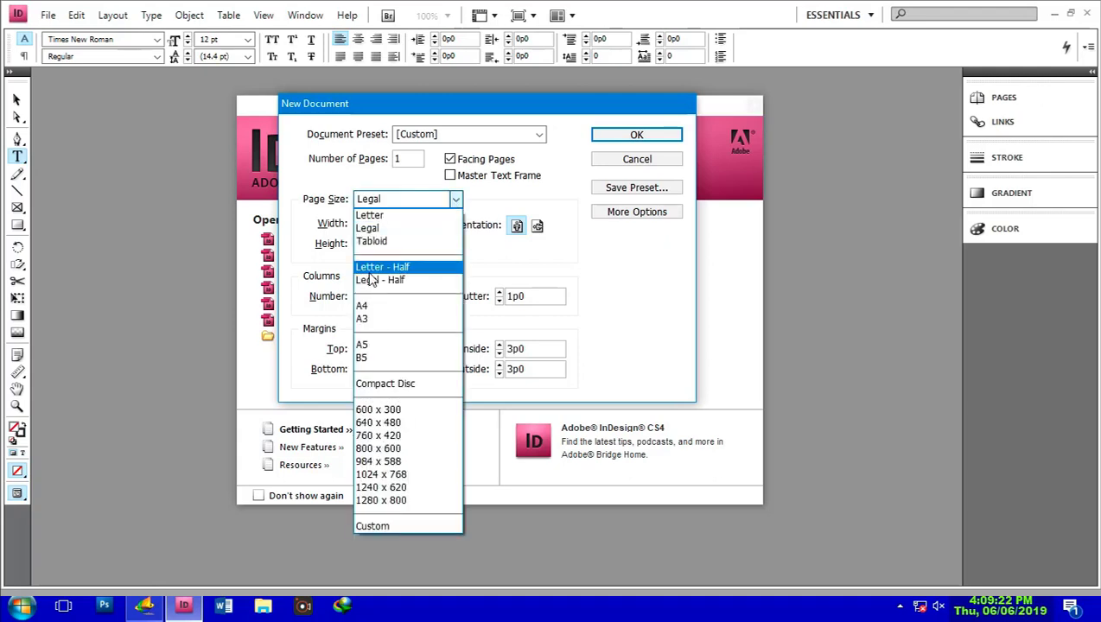
left_click(370, 307)
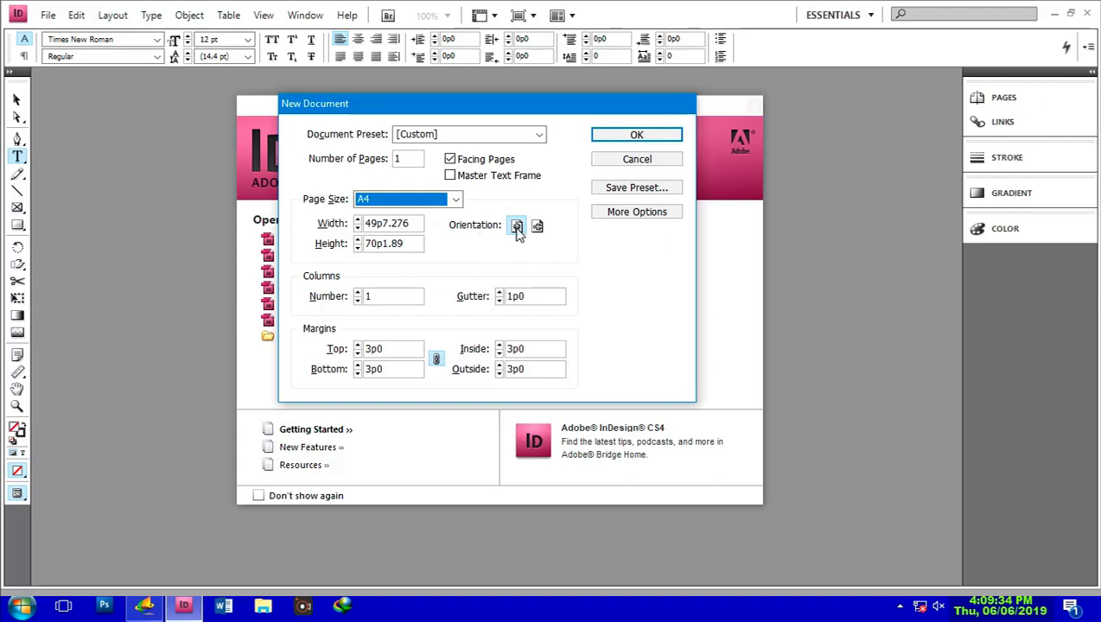
left_click(641, 136)
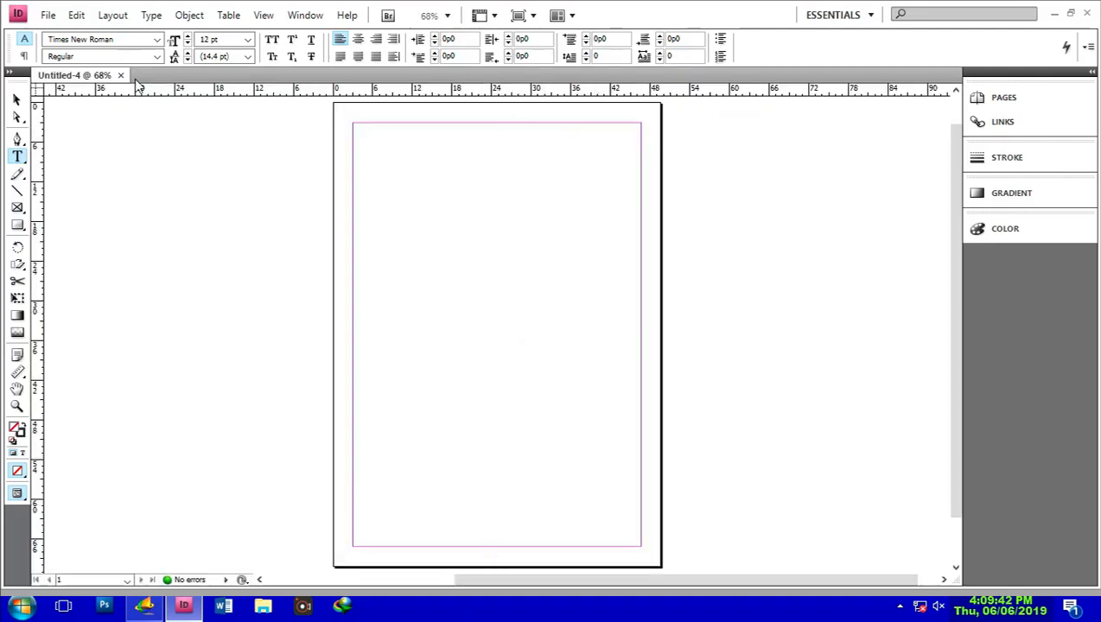
Create a one-page Letter document in landscape orientation, and compare it with the portrait A4 document.
left_click(44, 15)
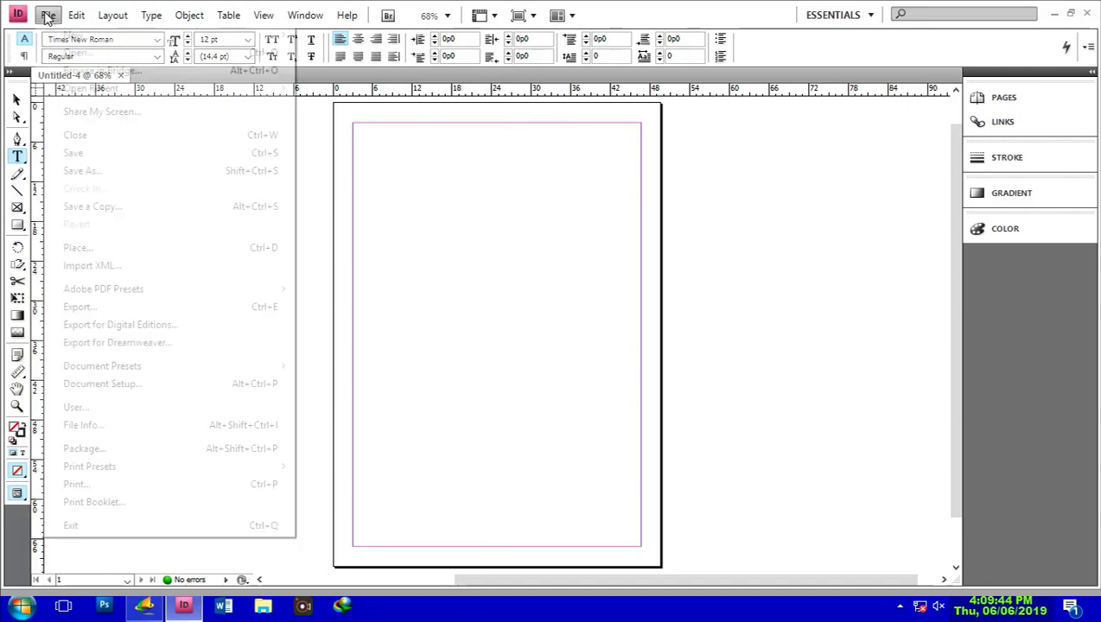
mouse_move(69, 33)
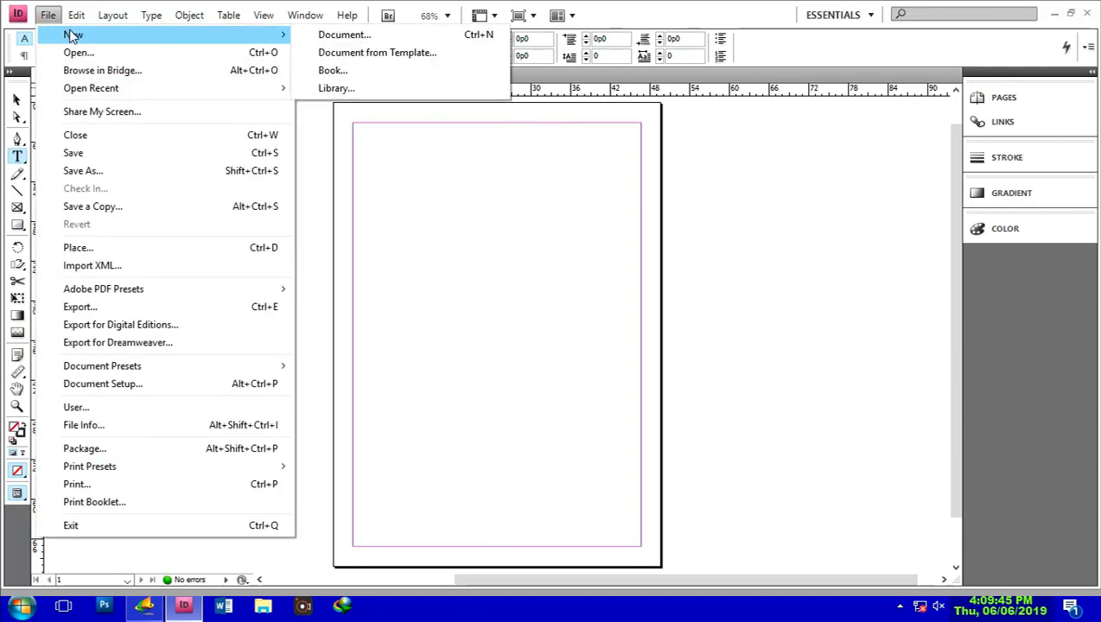
left_click(340, 35)
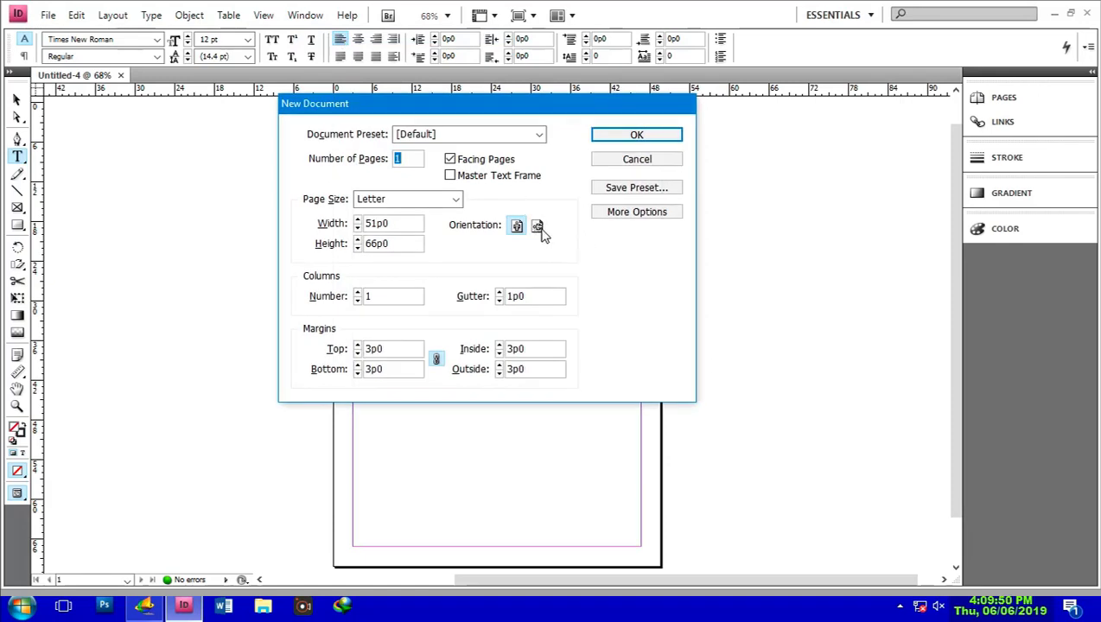
left_click(538, 228)
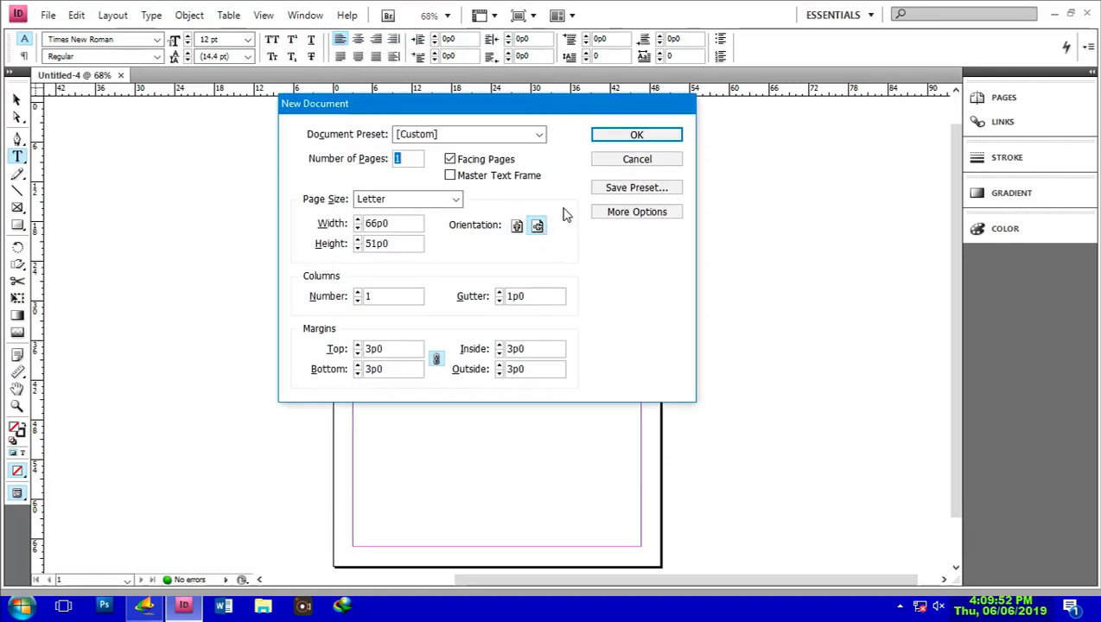
left_click(649, 140)
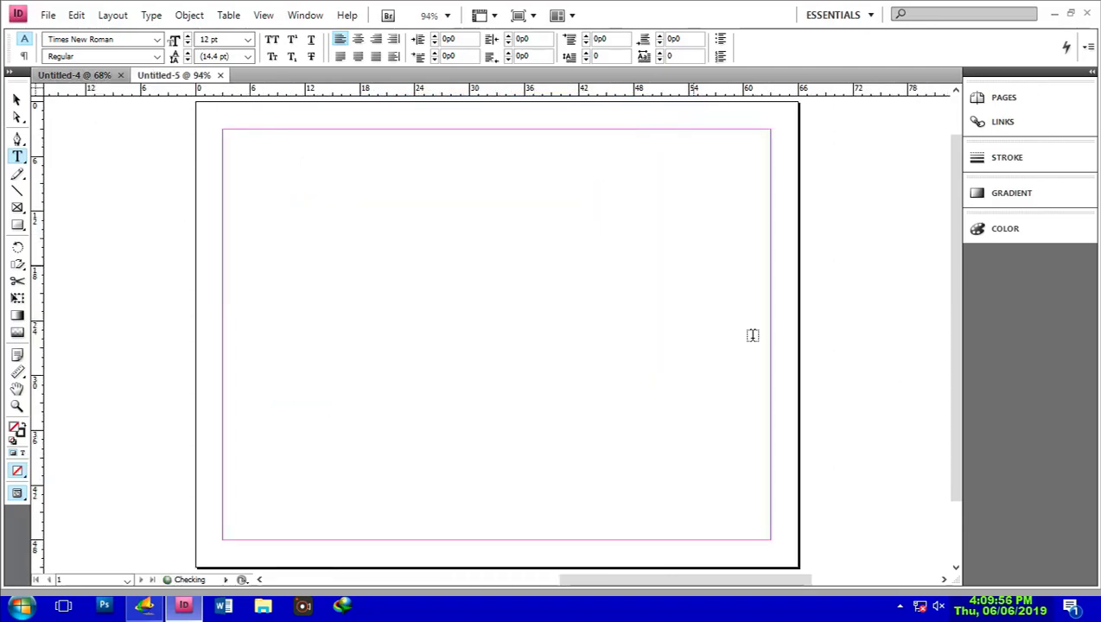
left_click(78, 78)
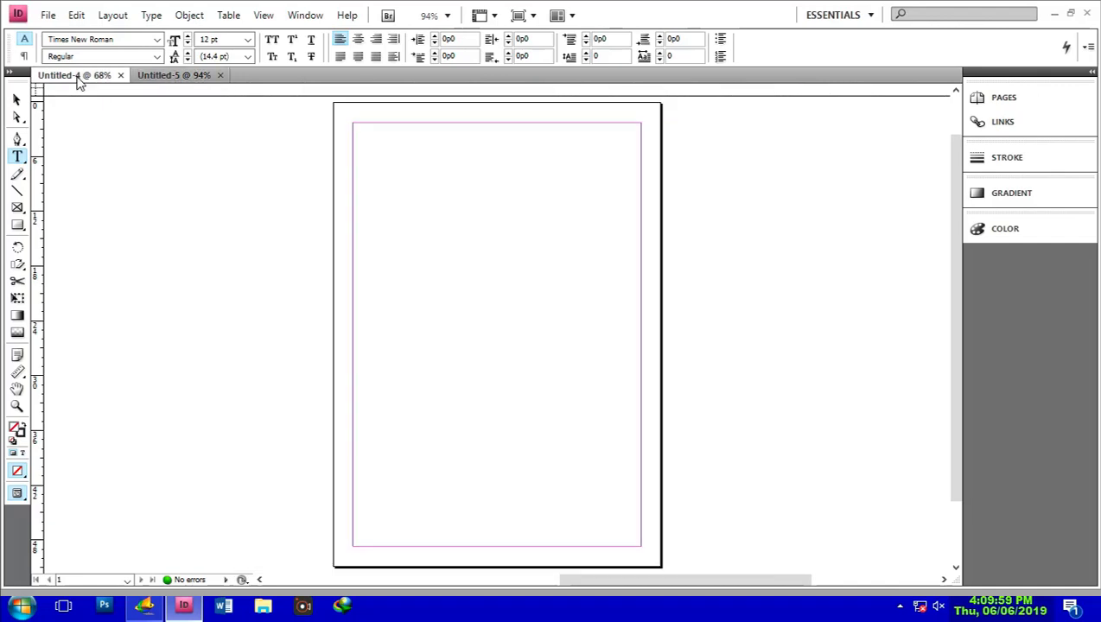
left_click(176, 76)
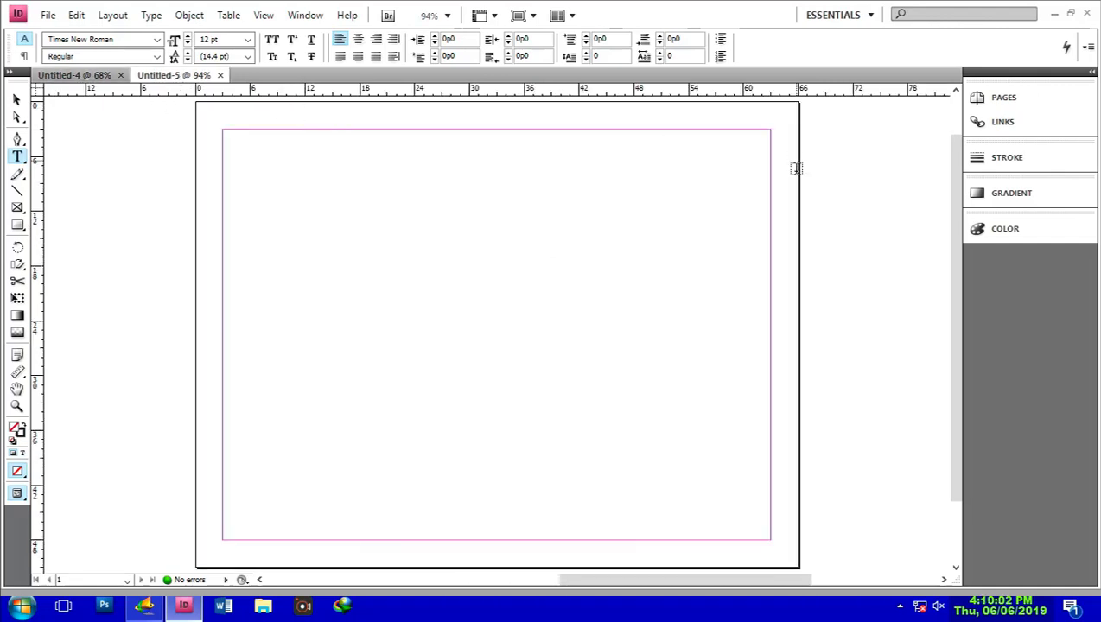
Create a one-page portrait Letter document with 4 columns, a 1p0 gutter and 3p0 margins.
left_click(50, 16)
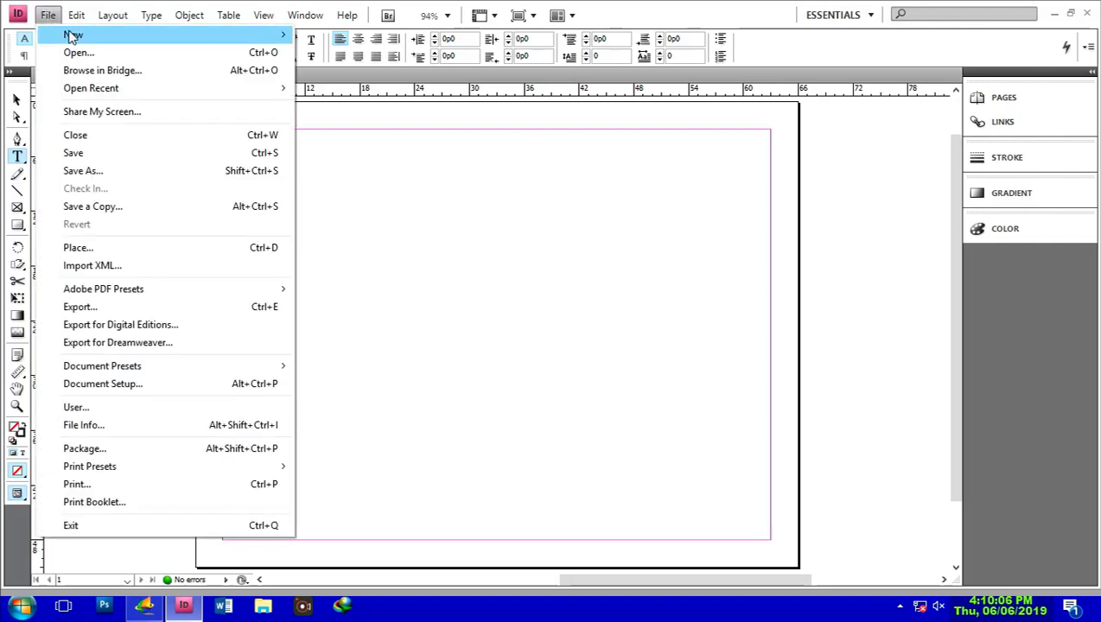
mouse_move(73, 36)
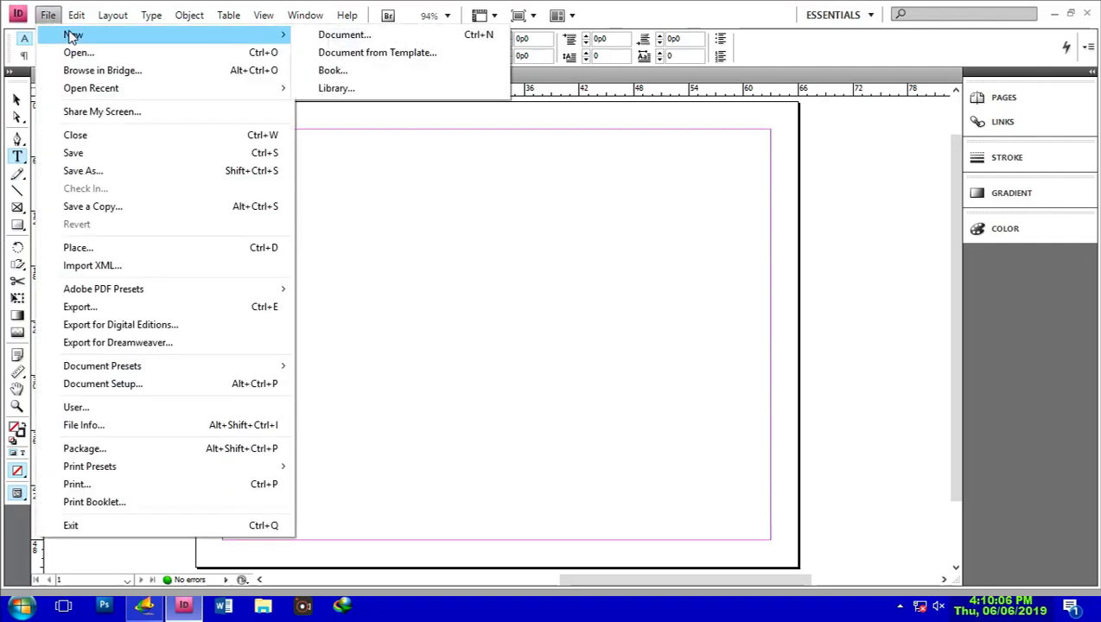
left_click(350, 37)
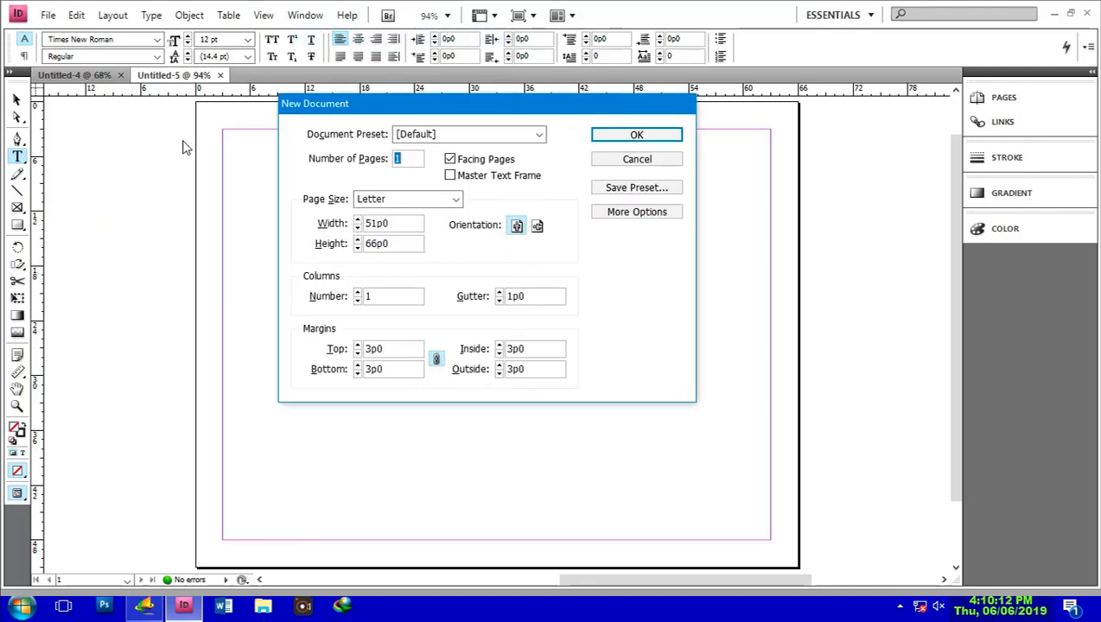
left_click(219, 76)
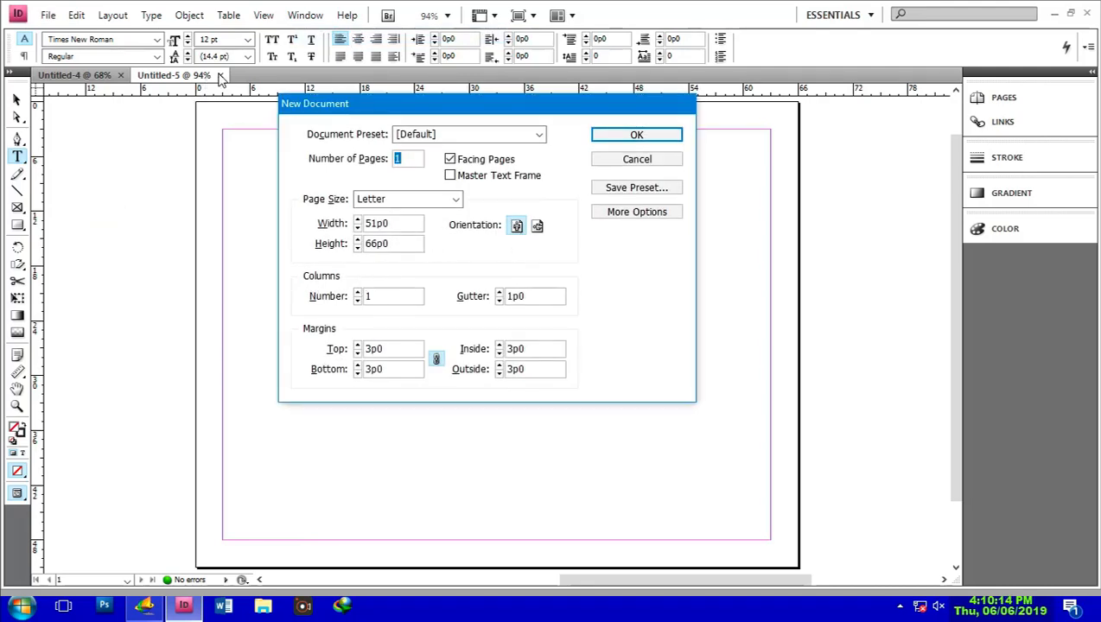
left_click(385, 297)
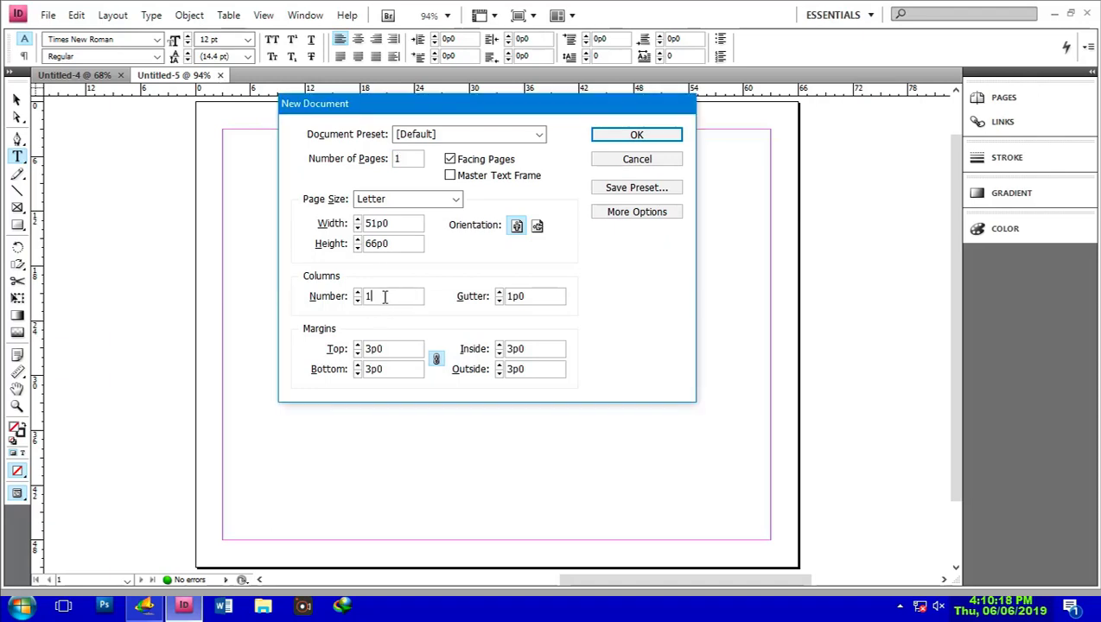
left_click_drag(385, 296, 360, 292)
left_click(637, 137)
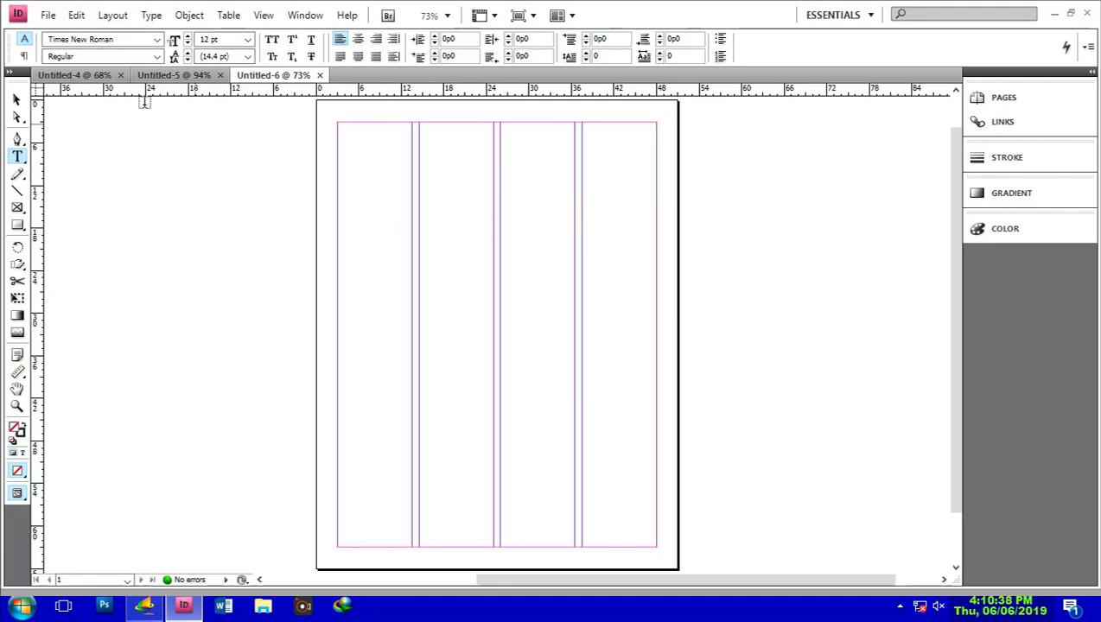
Create a one-page portrait Letter document with one column and linked margins of 6p0 on all sides.
left_click(47, 16)
mouse_move(87, 40)
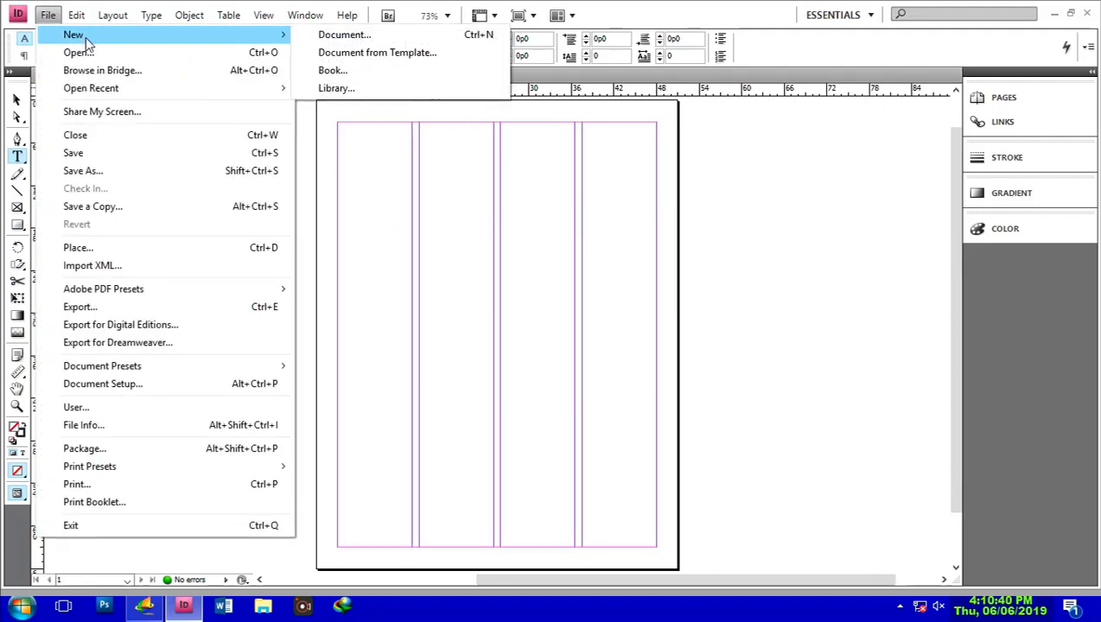
left_click(344, 35)
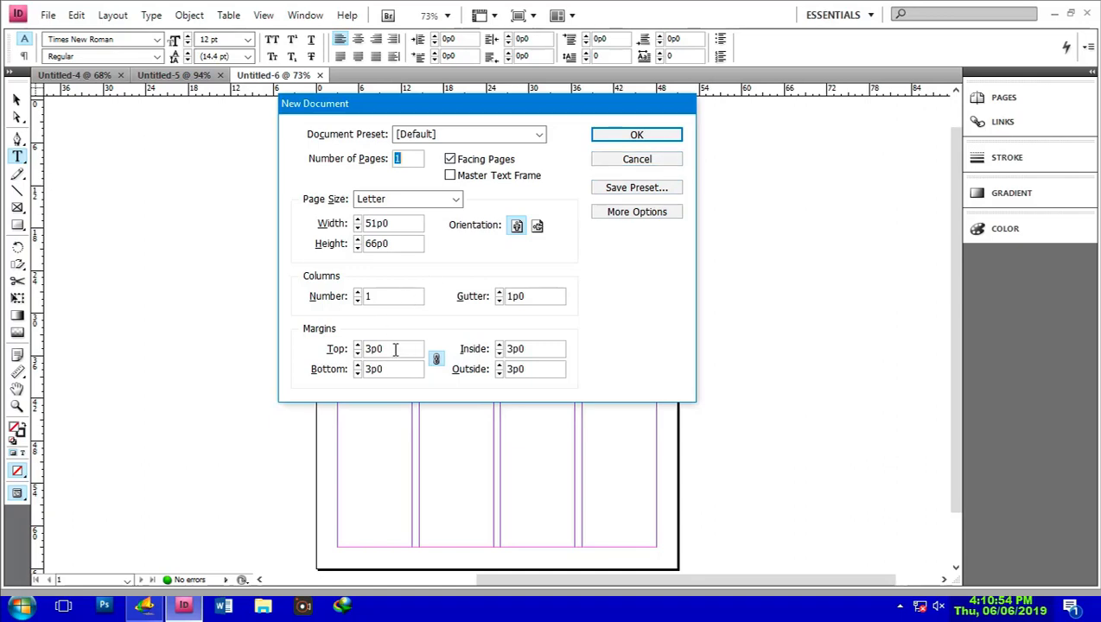
left_click(338, 348)
type("6")
left_click(436, 361)
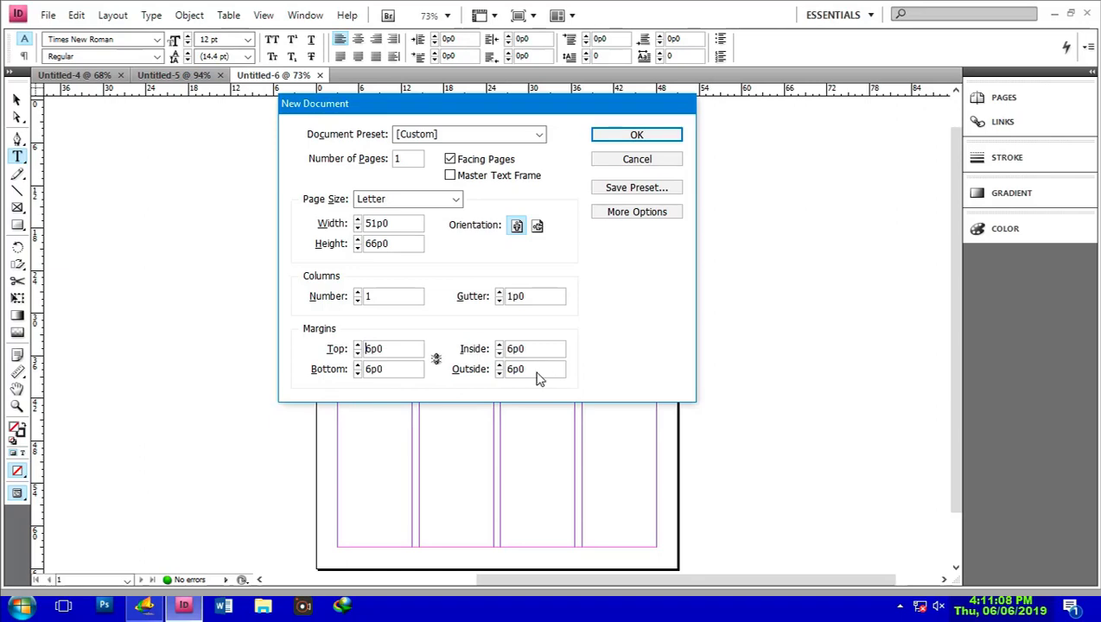
left_click(637, 135)
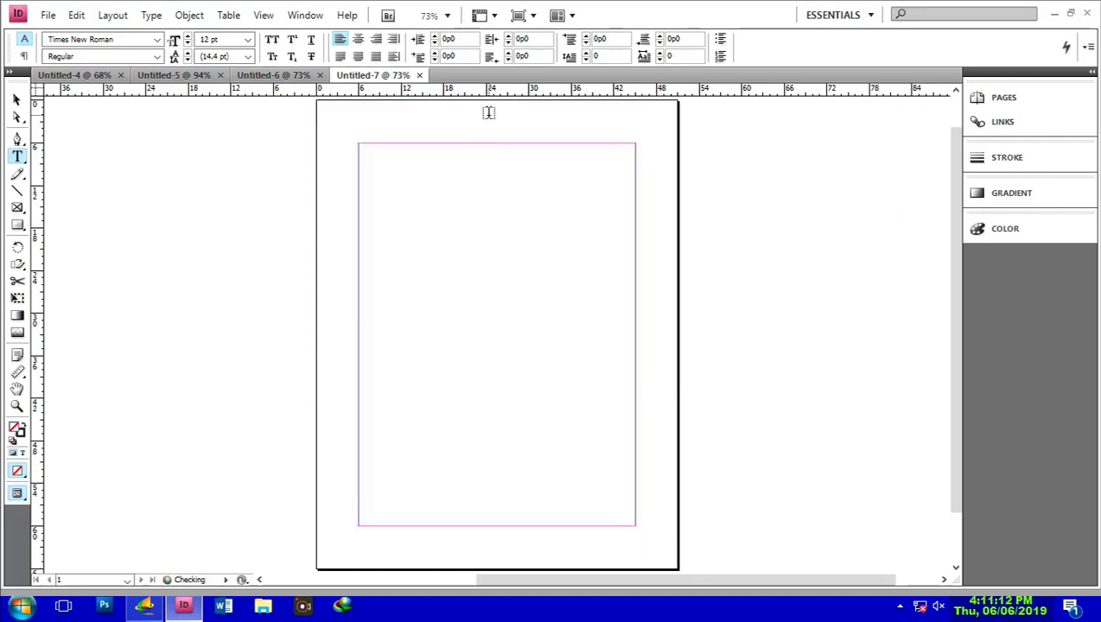
Compare the A4 document's margins with those of the new 6p0-margin document.
left_click(67, 76)
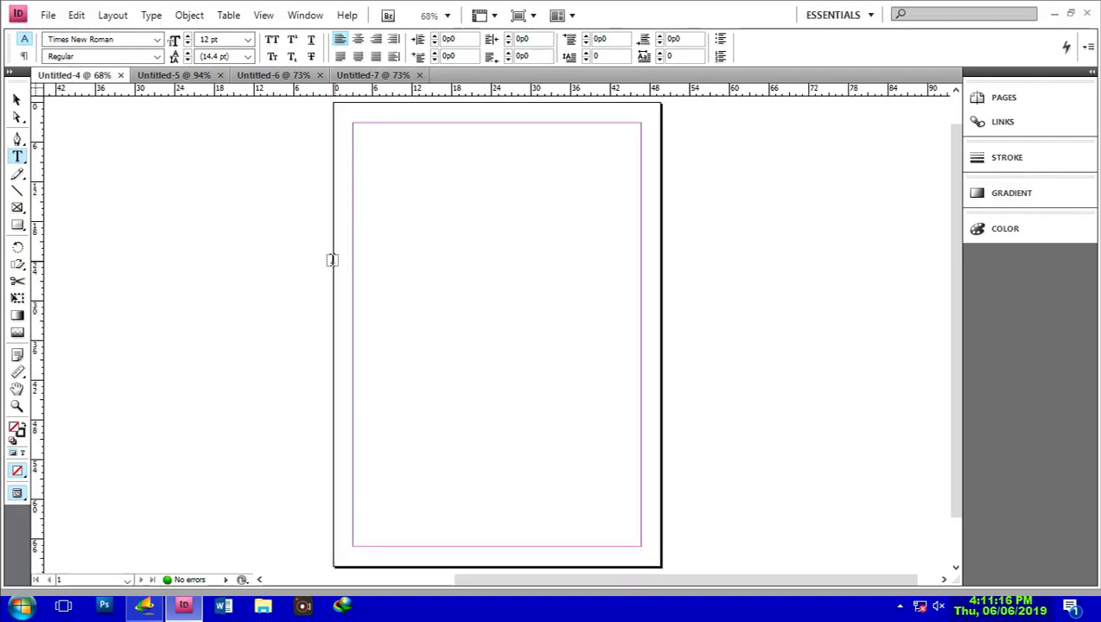
left_click(365, 74)
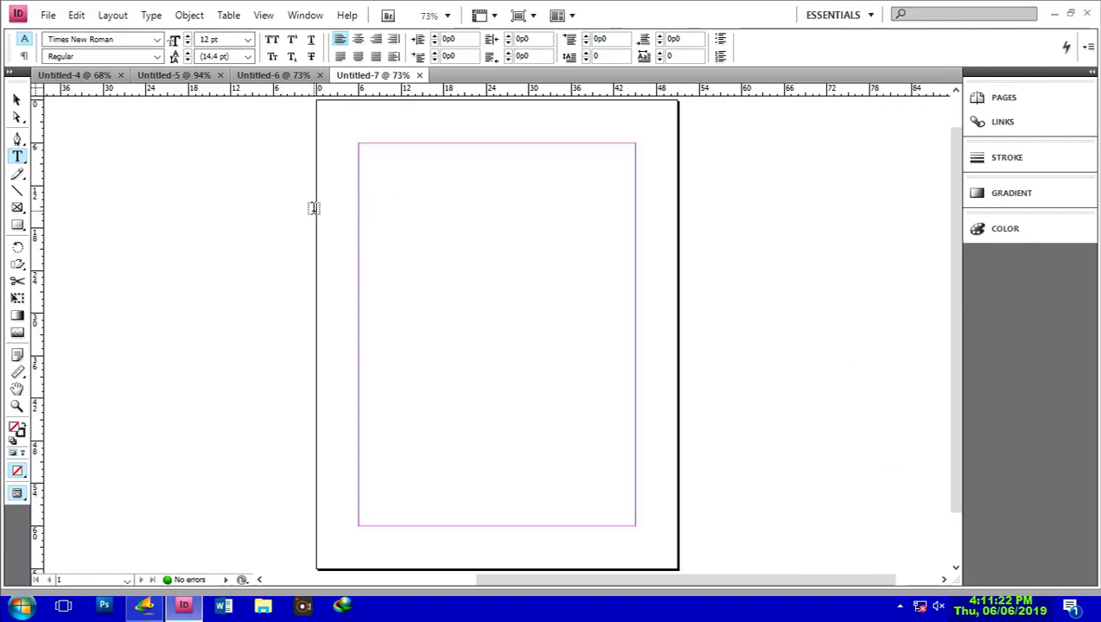
scroll(319, 216, "down", 1)
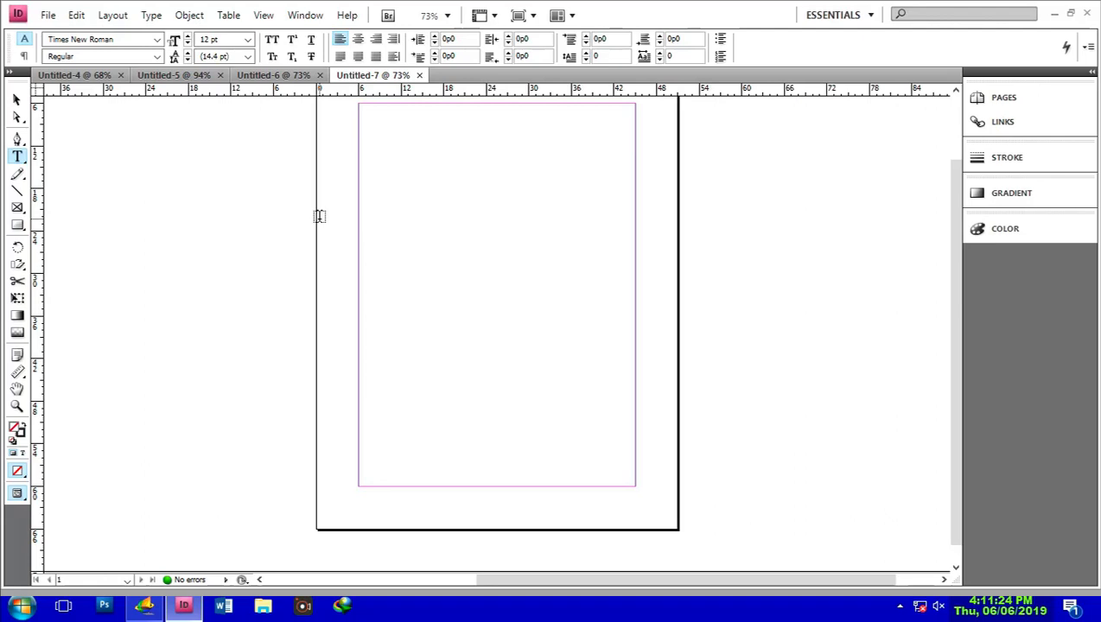
Create a five-page portrait Letter document with Facing Pages off, one column and 3p0 margins.
left_click(49, 16)
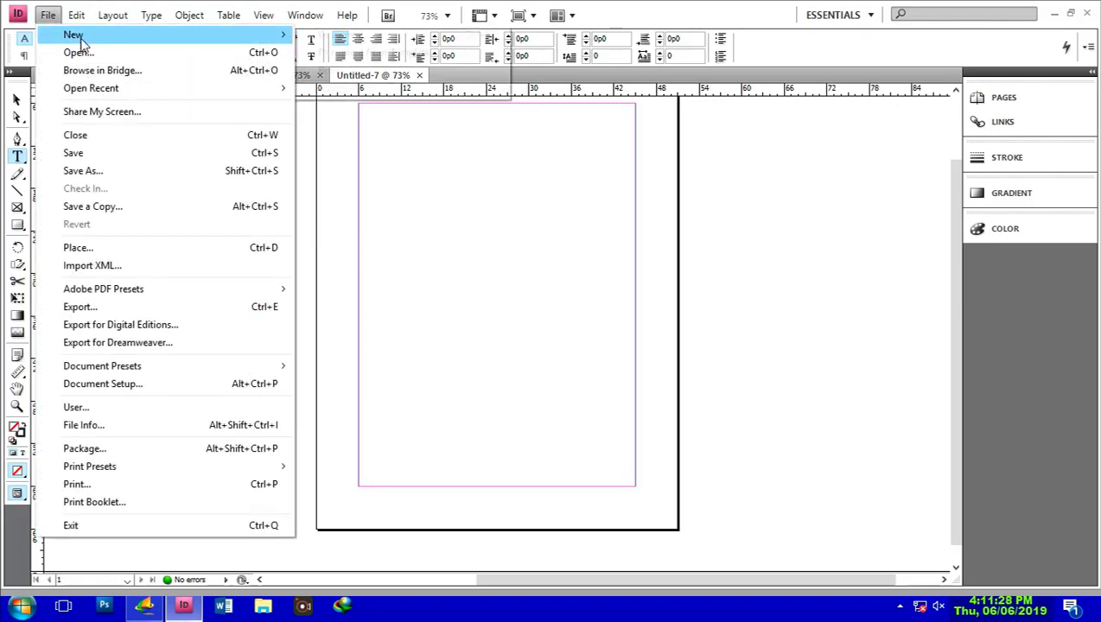
mouse_move(176, 36)
left_click(344, 34)
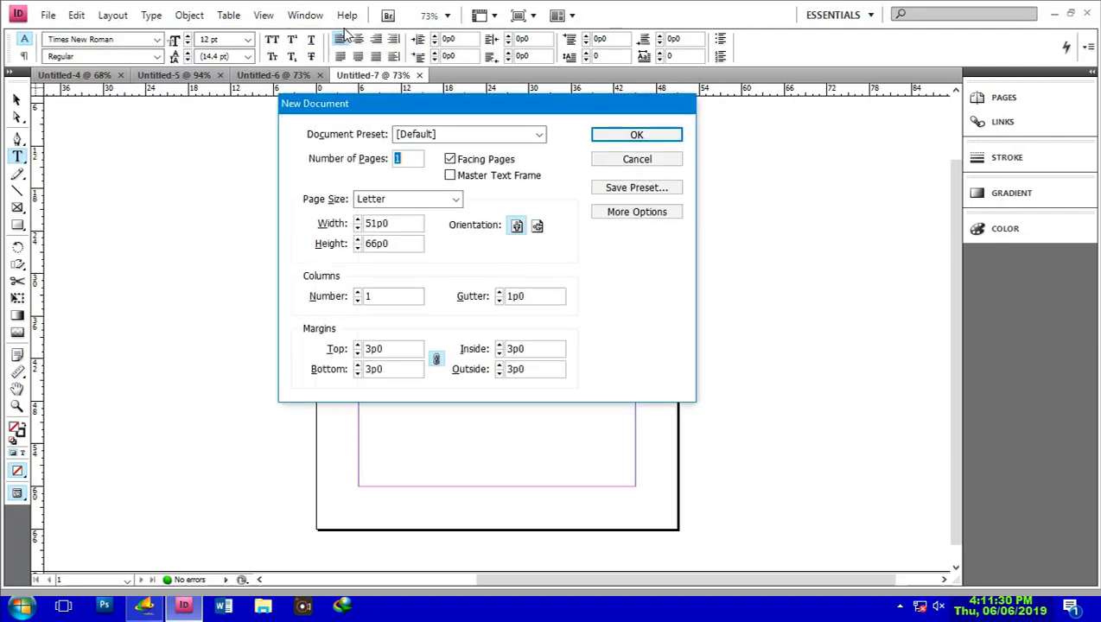
left_click(411, 159)
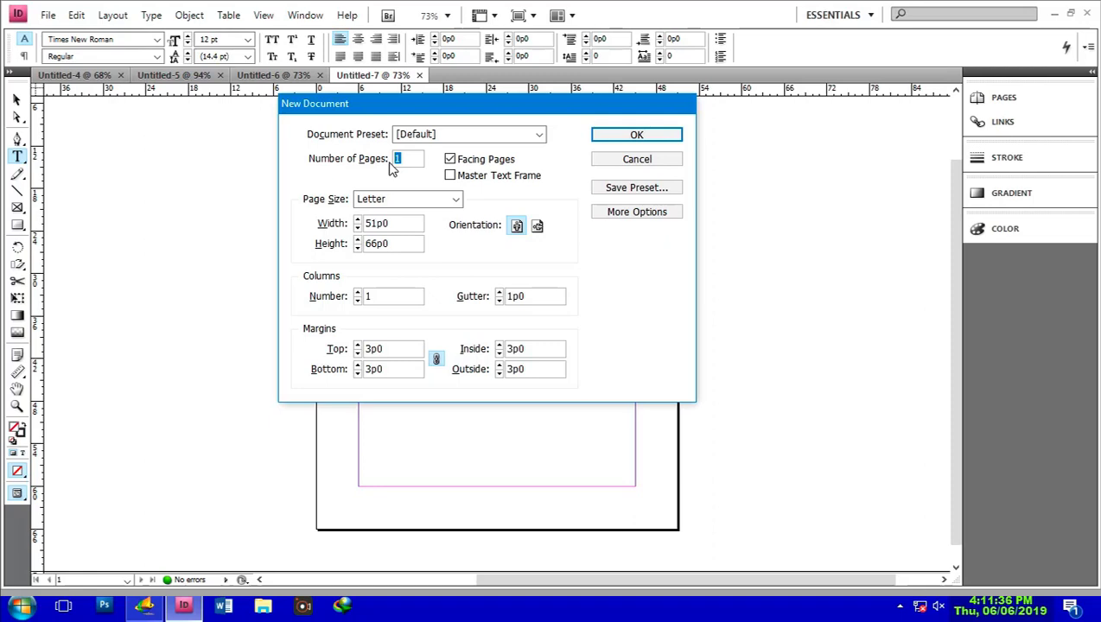
left_click(450, 160)
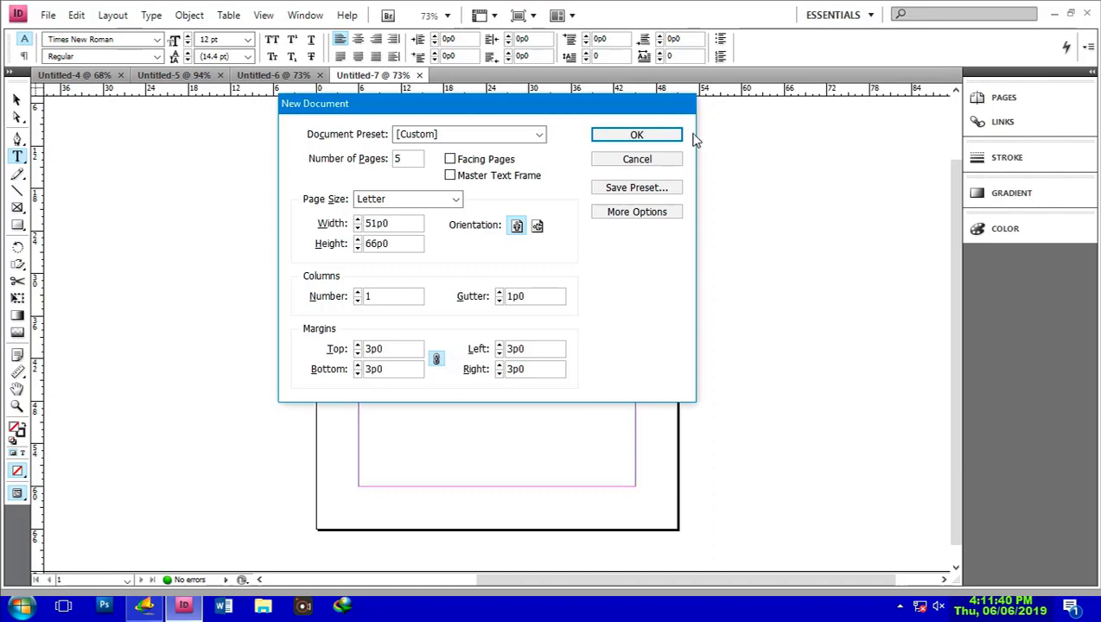
left_click(650, 140)
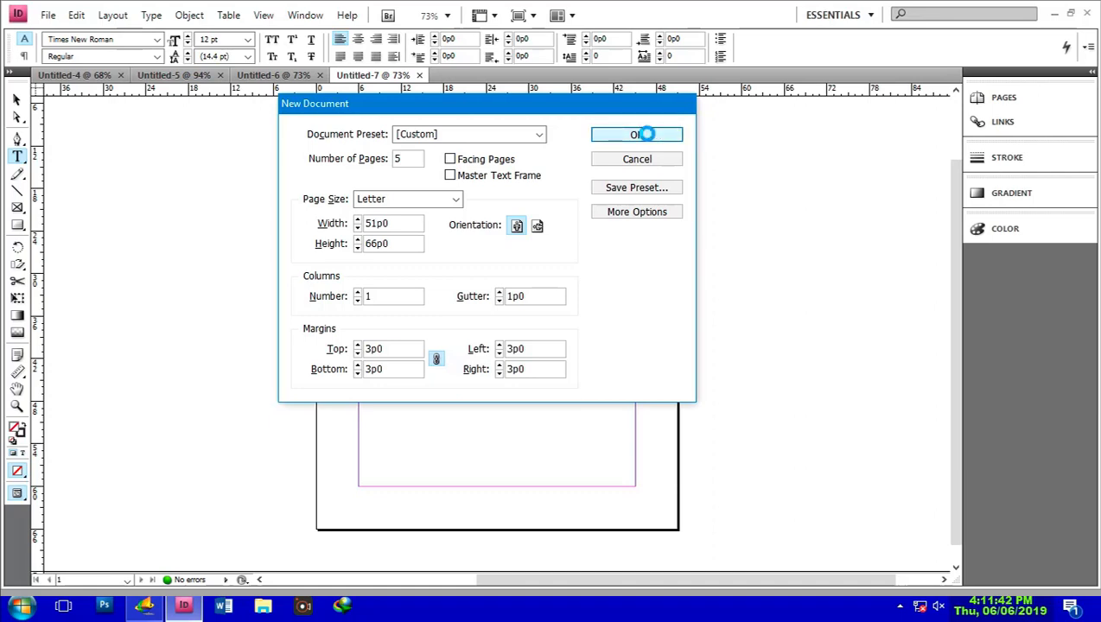
Review the new document's page thumbnails and look through its individual pages.
scroll(526, 318, "down", 5)
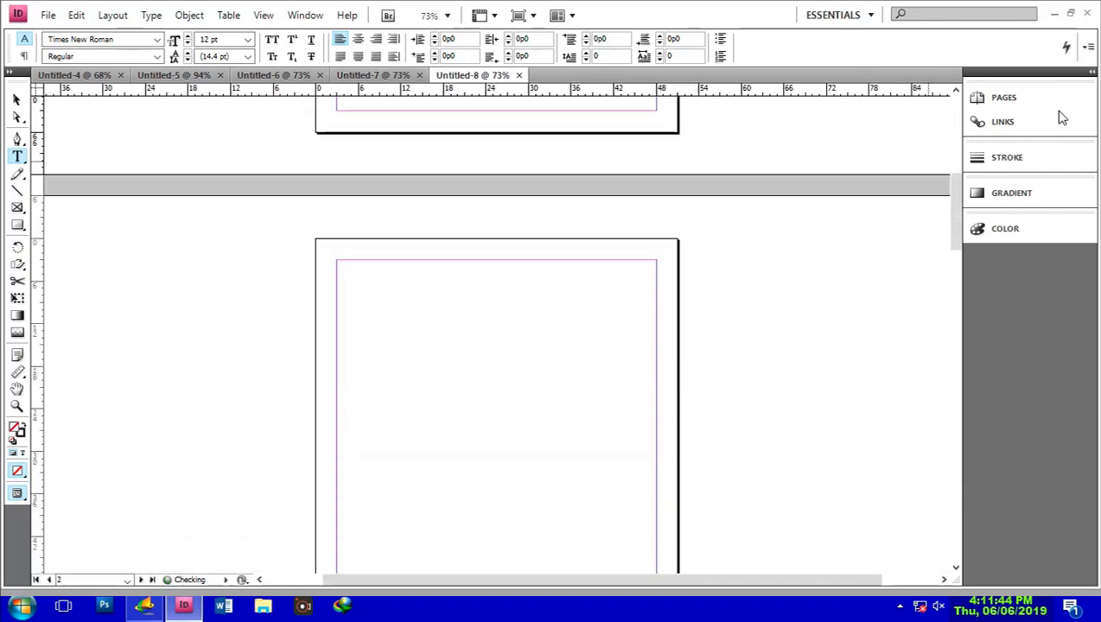
left_click(1027, 109)
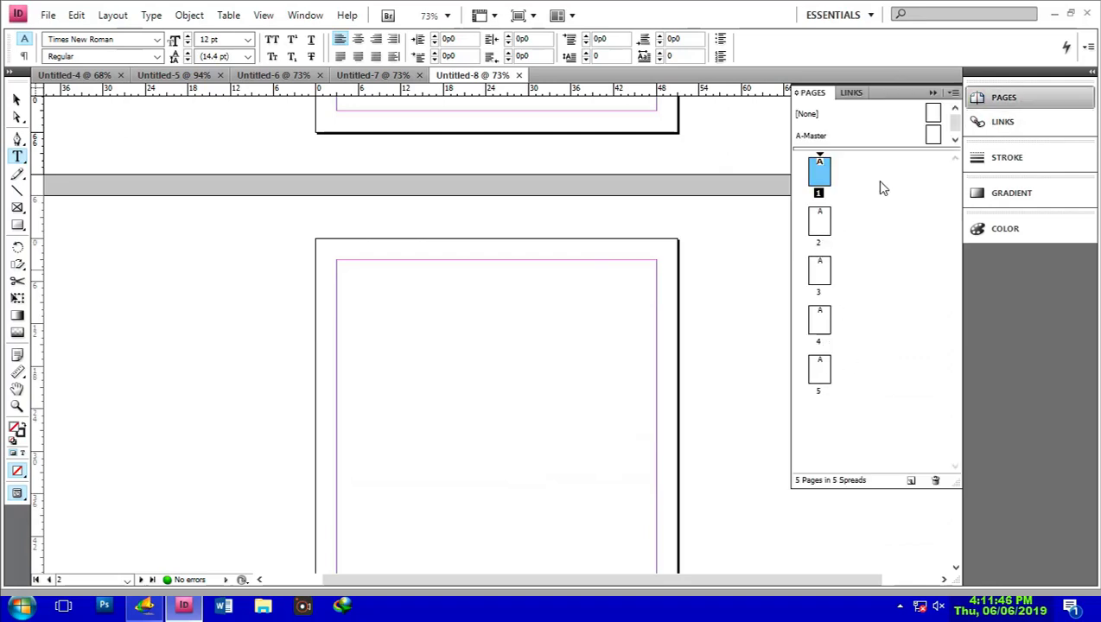
left_click(721, 261)
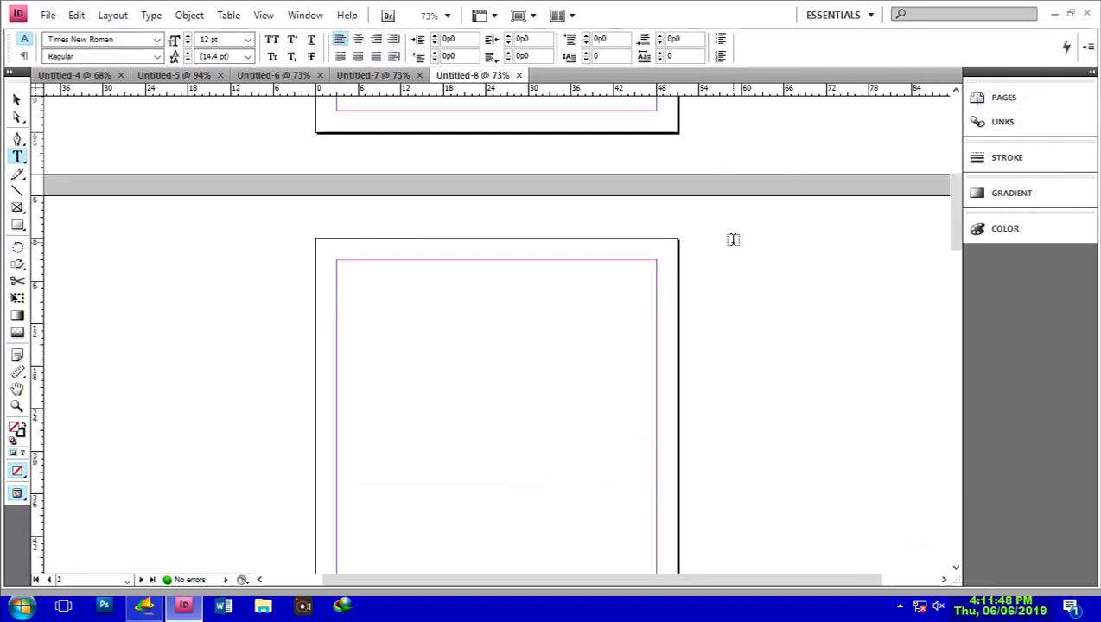
scroll(719, 228, "up", 5)
scroll(719, 227, "down", 4)
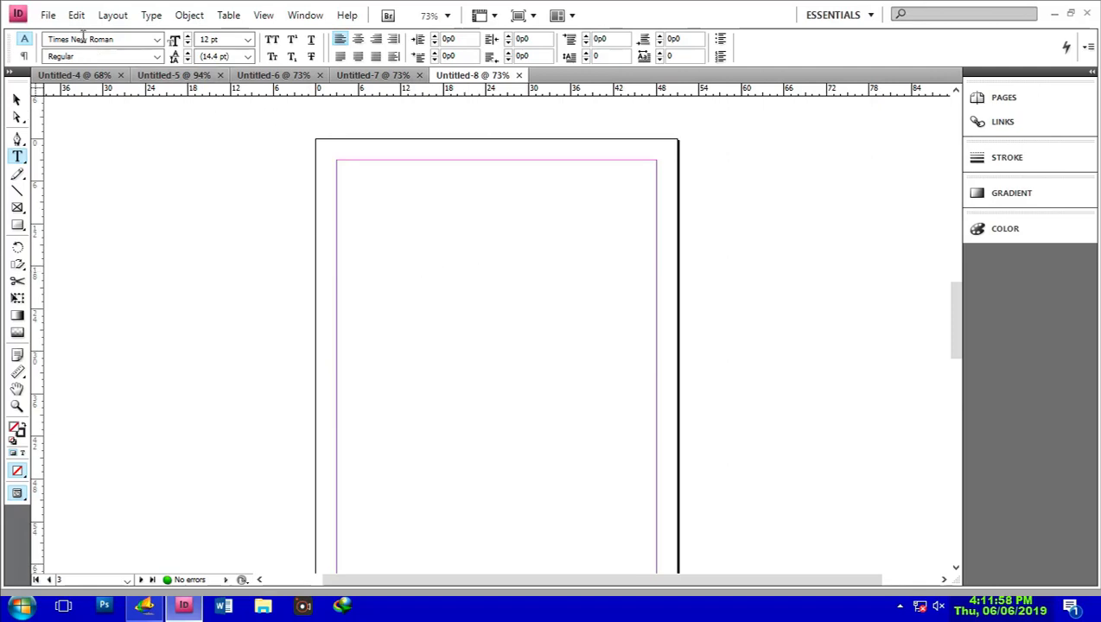
Set all four margins of the active page to 8p0 through Margins and Columns, with the margin values linked.
left_click(105, 17)
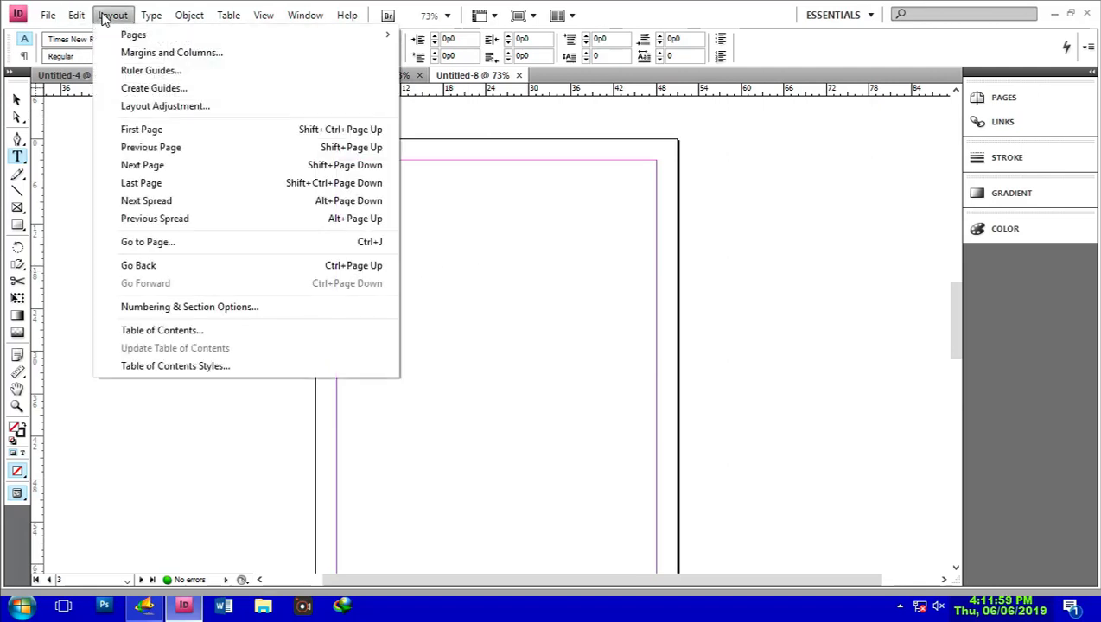
left_click(158, 52)
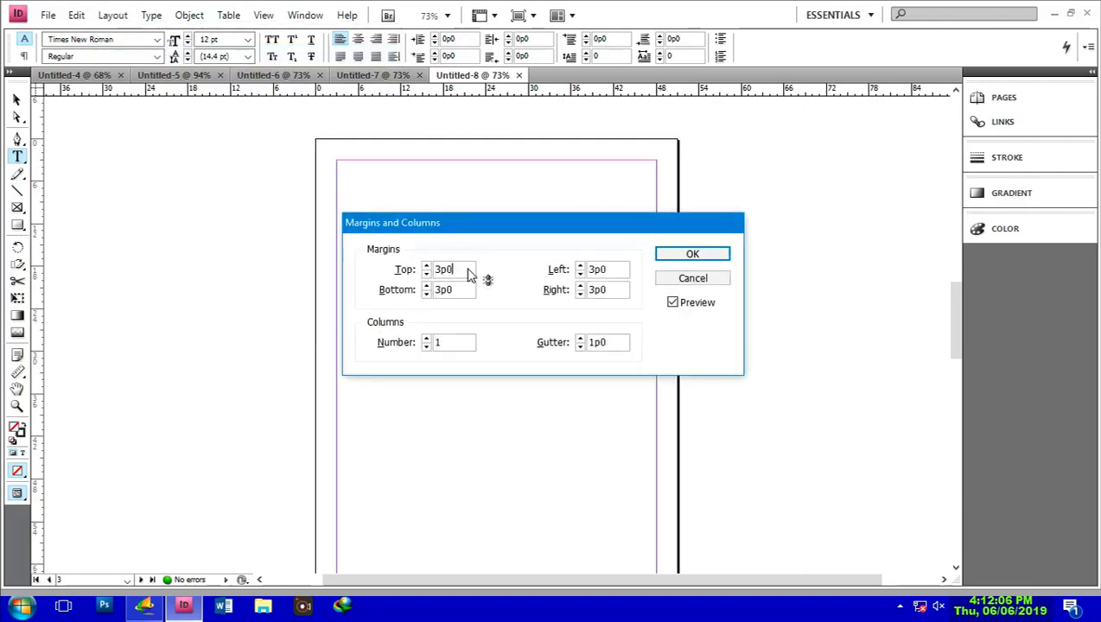
left_click_drag(468, 274, 414, 265)
type("8")
left_click(488, 280)
left_click(489, 282)
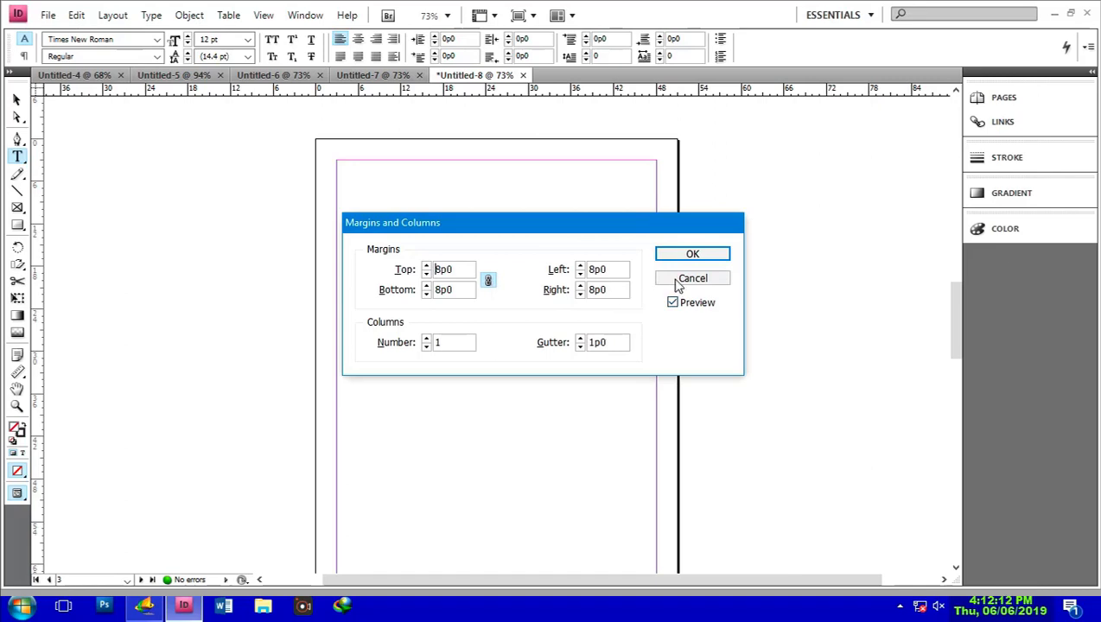
left_click(711, 256)
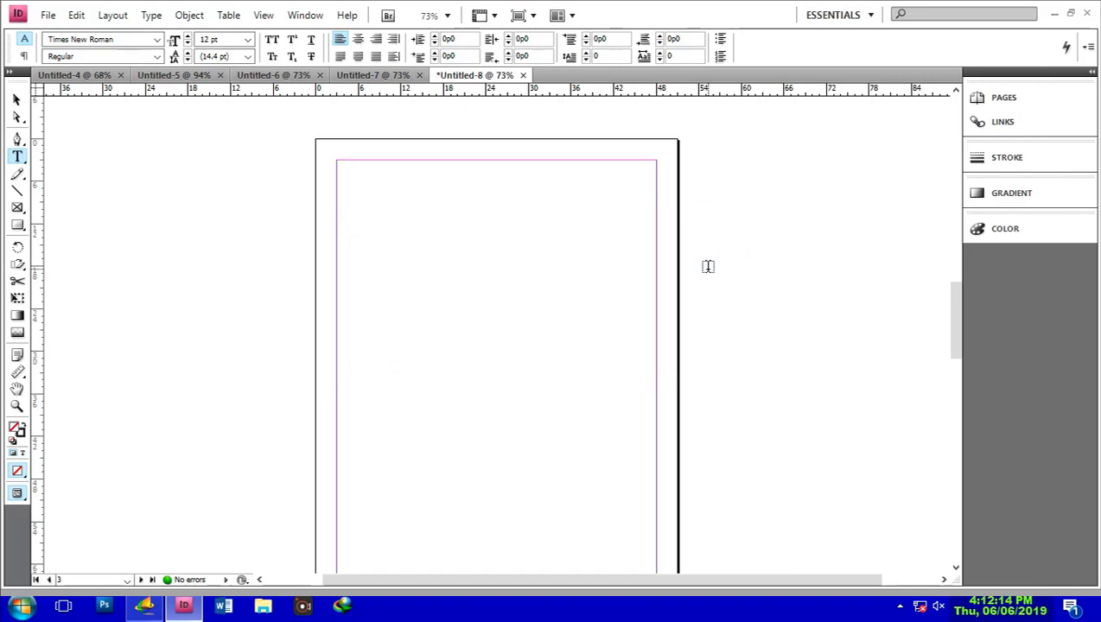
Examine the document's pages and compare the margins of page 2 with those of the neighbouring pages.
scroll(506, 349, "down", 5)
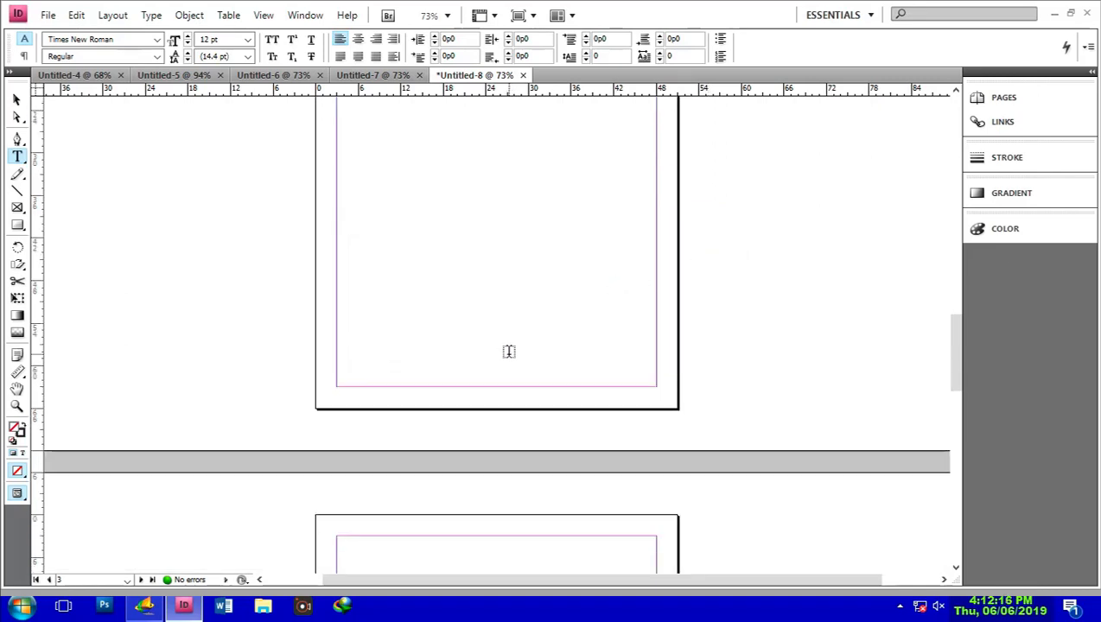
scroll(508, 351, "up", 5)
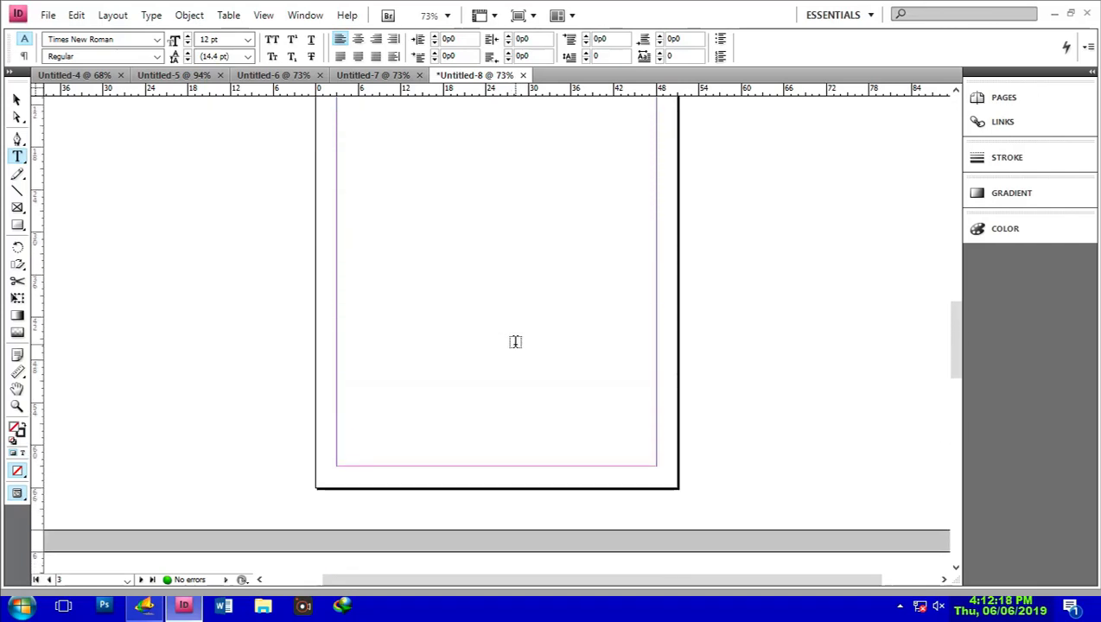
scroll(512, 340, "down", 3)
scroll(514, 337, "up", 5)
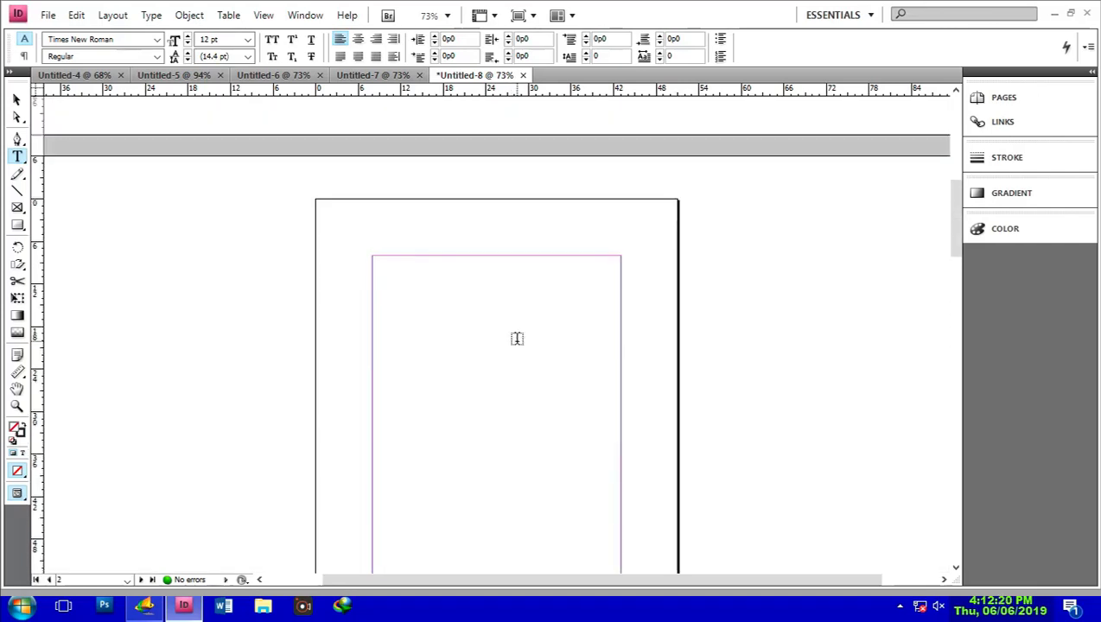
scroll(512, 334, "up", 1)
scroll(511, 332, "down", 1)
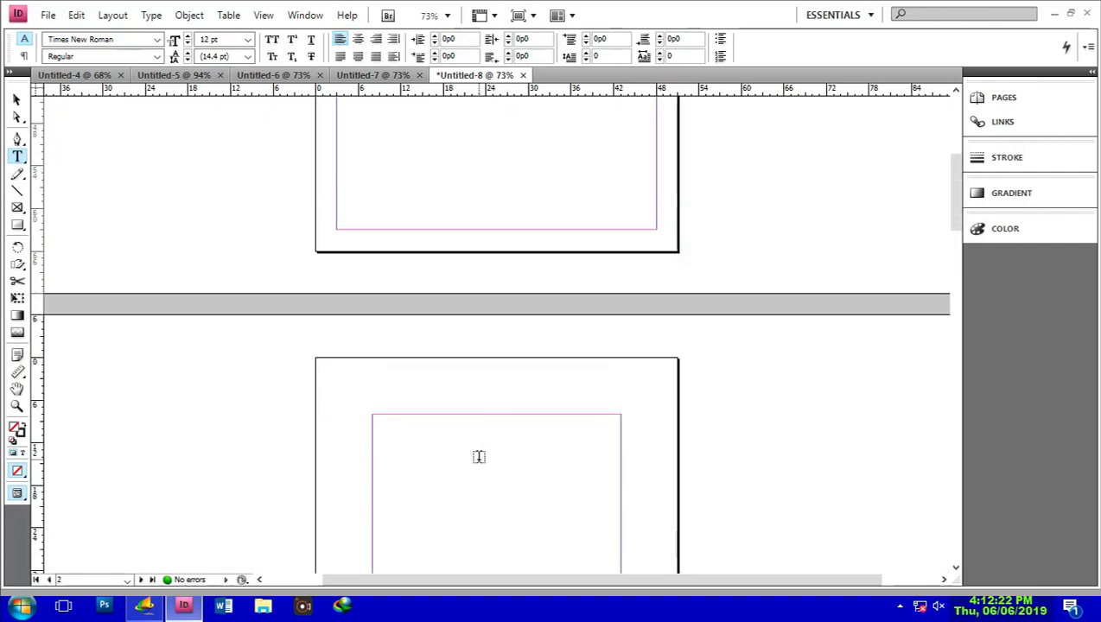
scroll(592, 397, "up", 5)
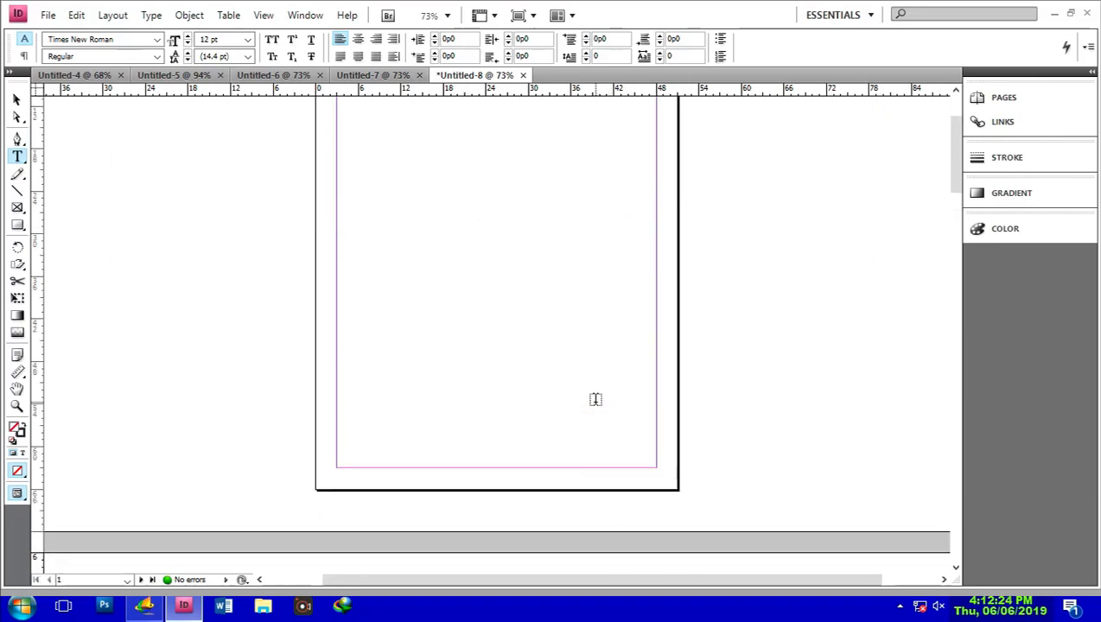
scroll(588, 395, "down", 5)
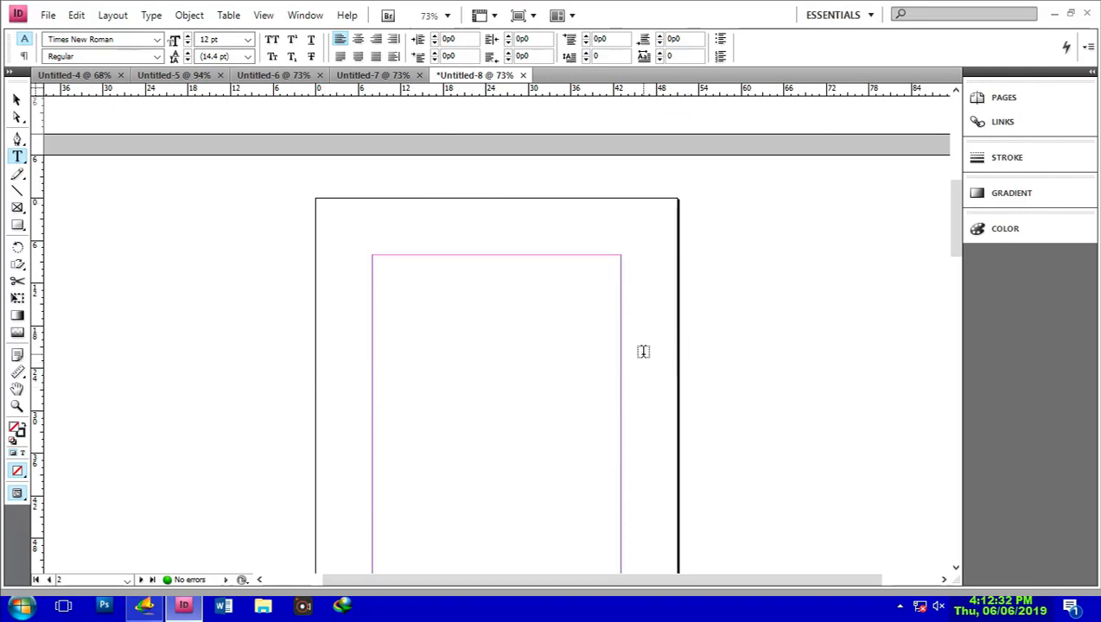
scroll(654, 358, "down", 3)
scroll(653, 358, "down", 1)
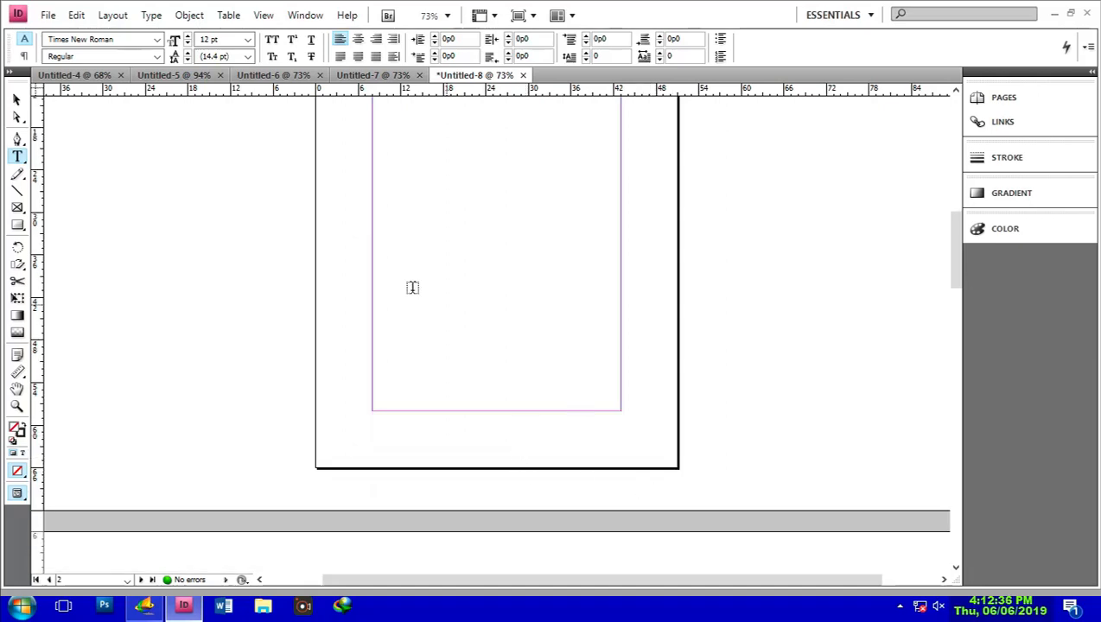
scroll(372, 289, "up", 6)
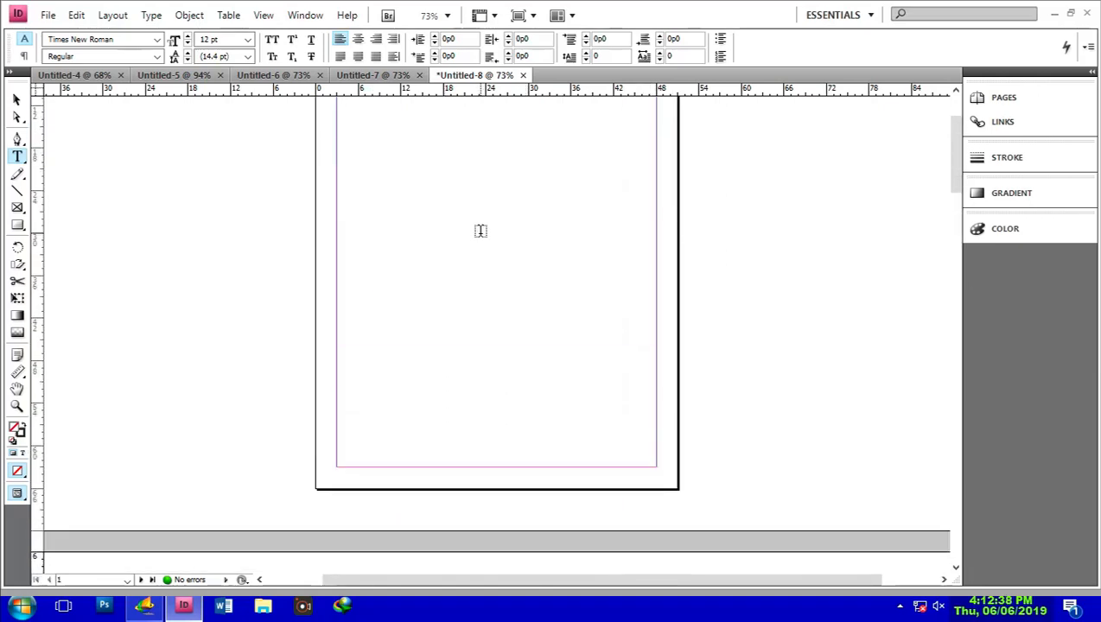
scroll(480, 230, "down", 2)
scroll(481, 231, "down", 5)
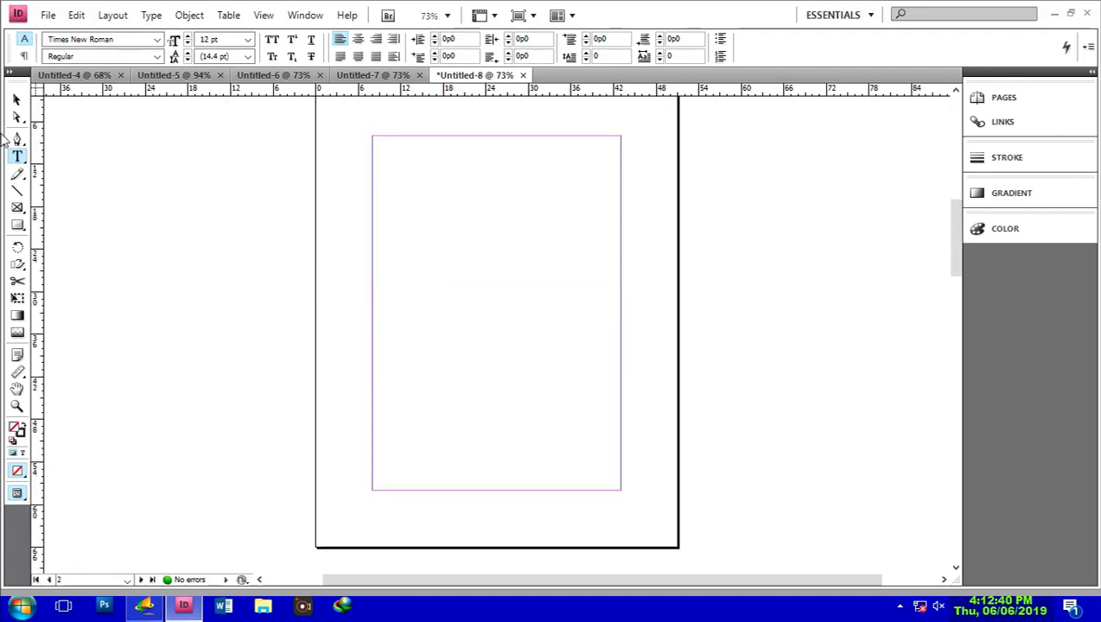
Review the bleed and slug options, and create a one-page portrait Letter document with the default settings.
left_click(48, 15)
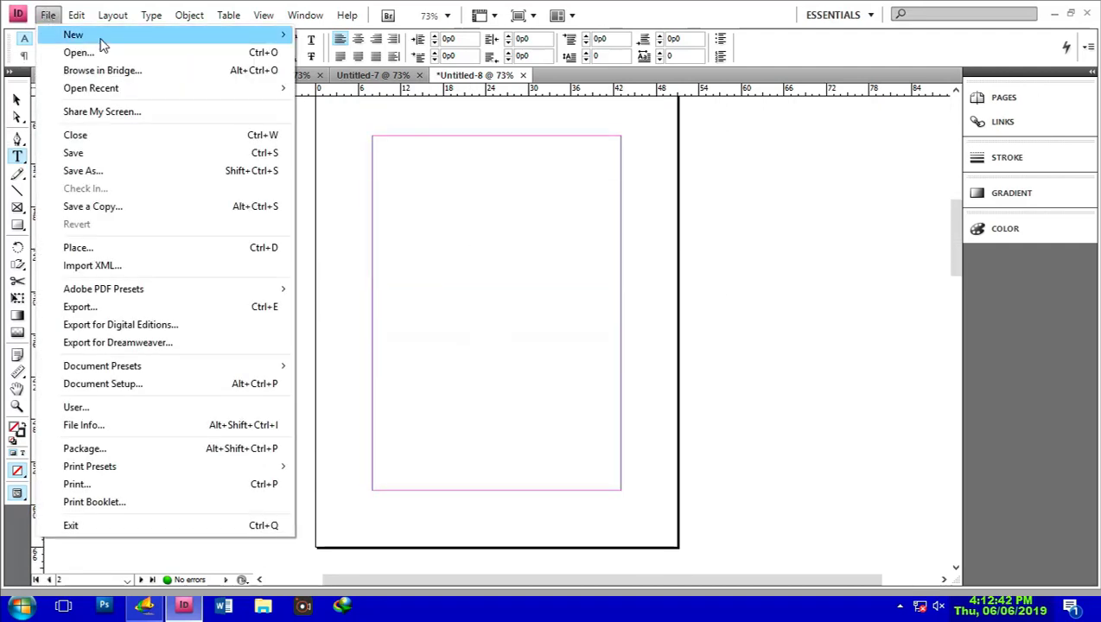
mouse_move(102, 43)
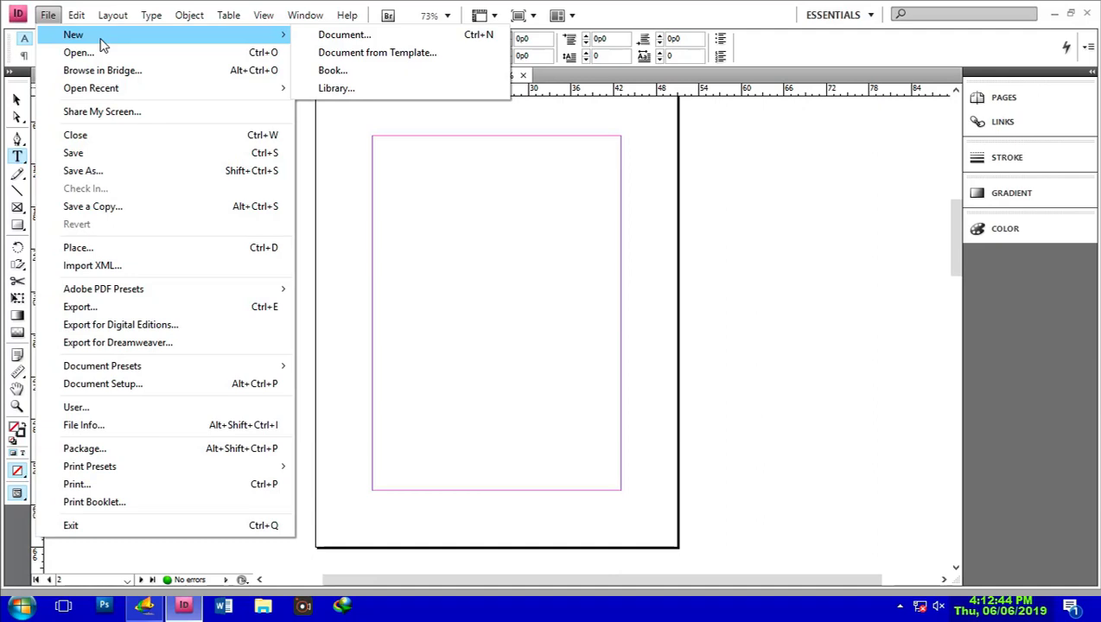
left_click(341, 36)
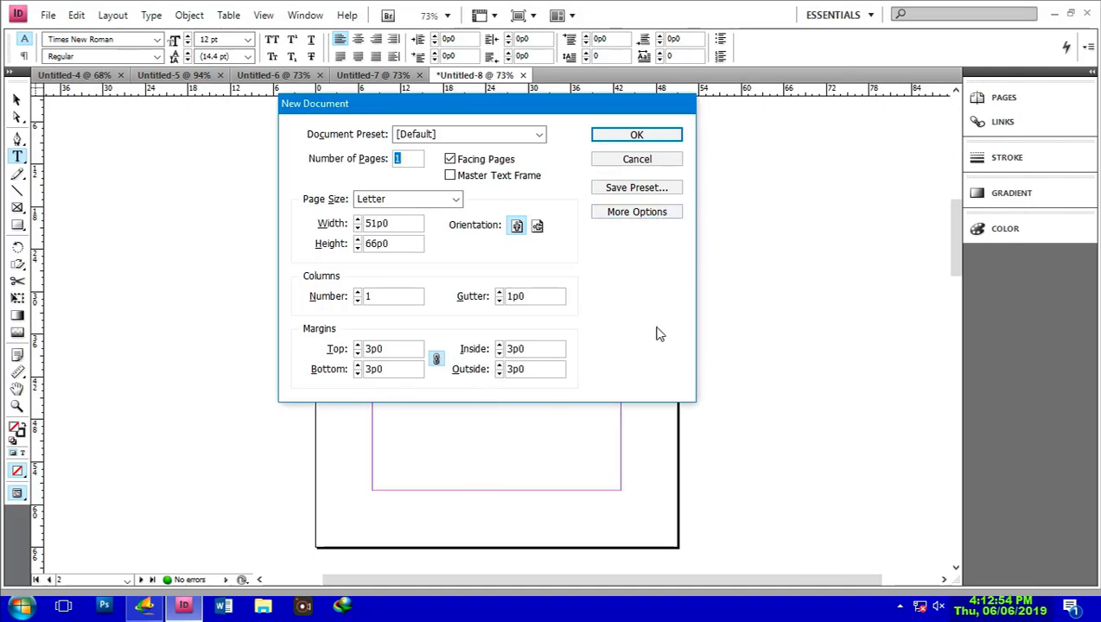
left_click(637, 213)
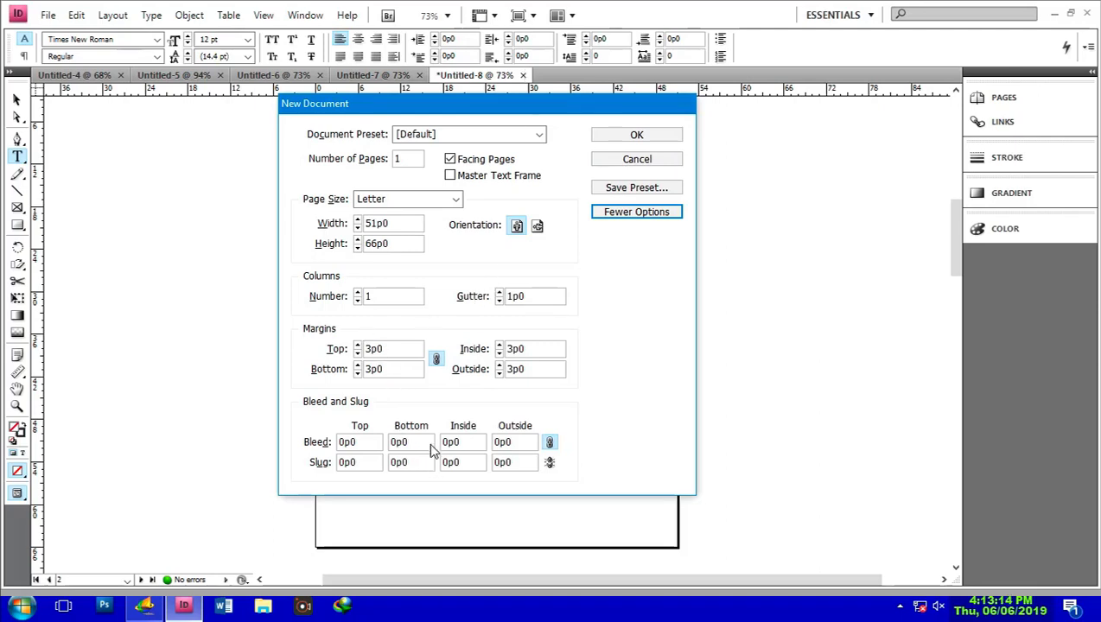
left_click(641, 216)
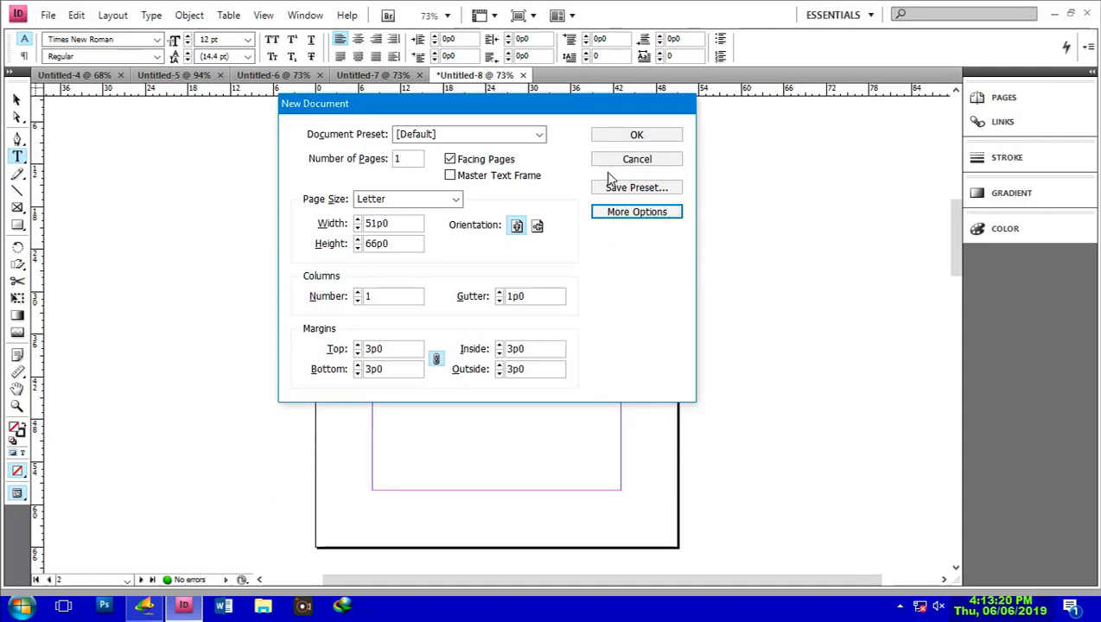
left_click(637, 136)
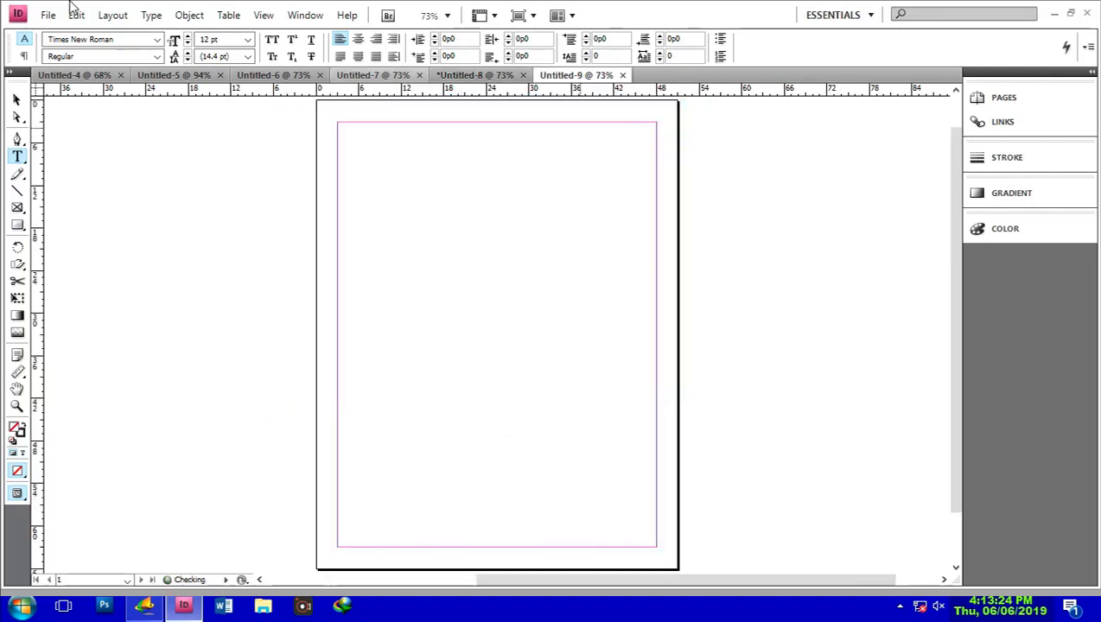
Start a new document, set all four margins to 4p0 with the values linked, and unlink the margin values.
left_click(47, 15)
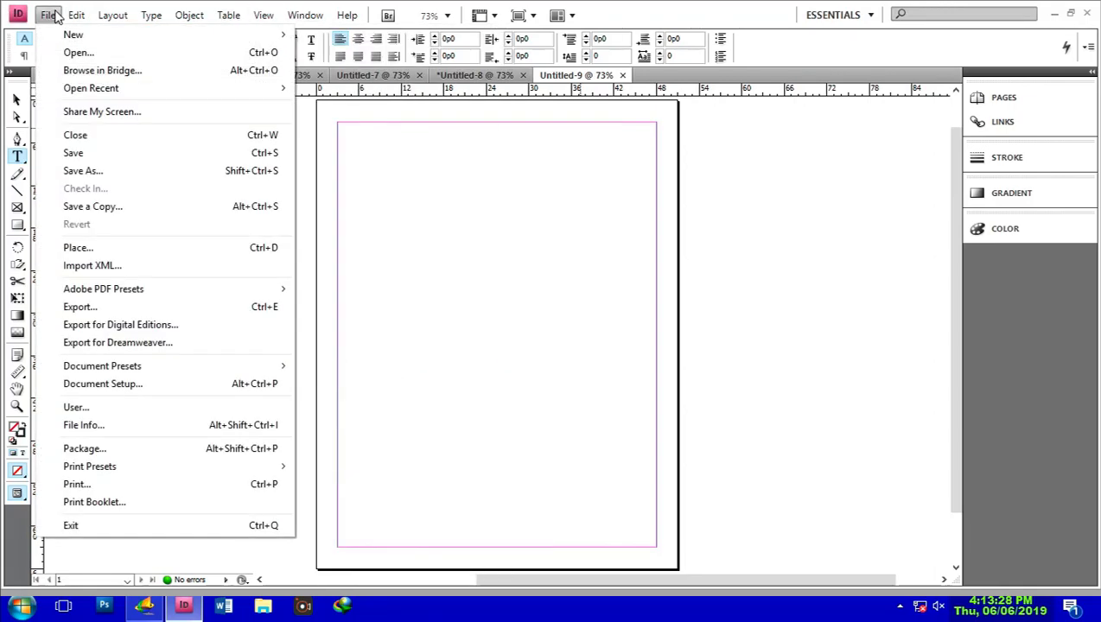
mouse_move(47, 18)
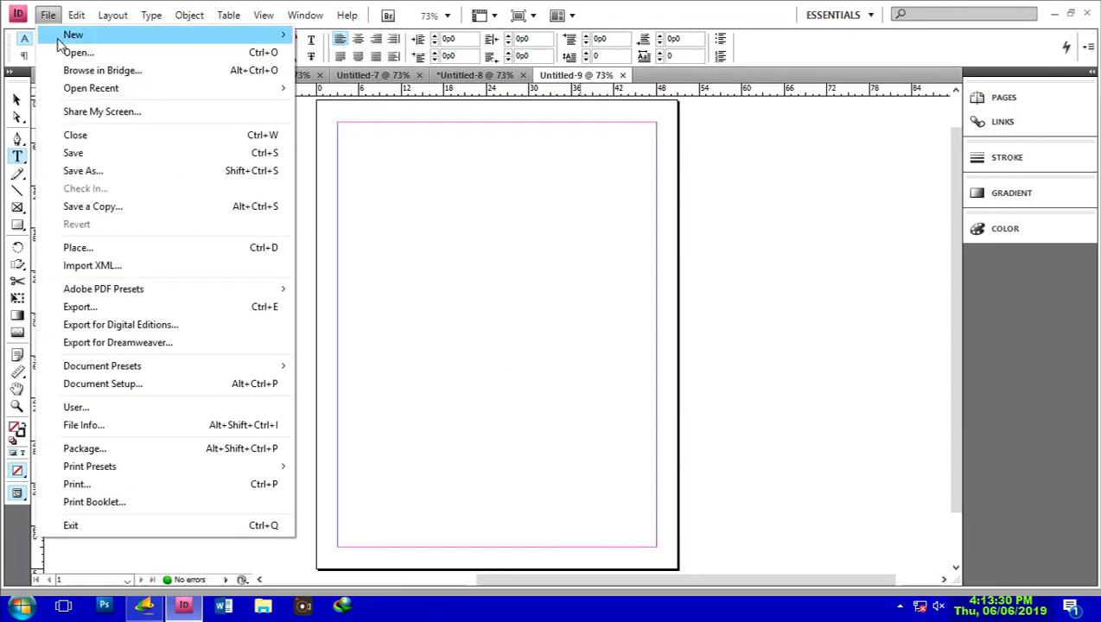
mouse_move(60, 35)
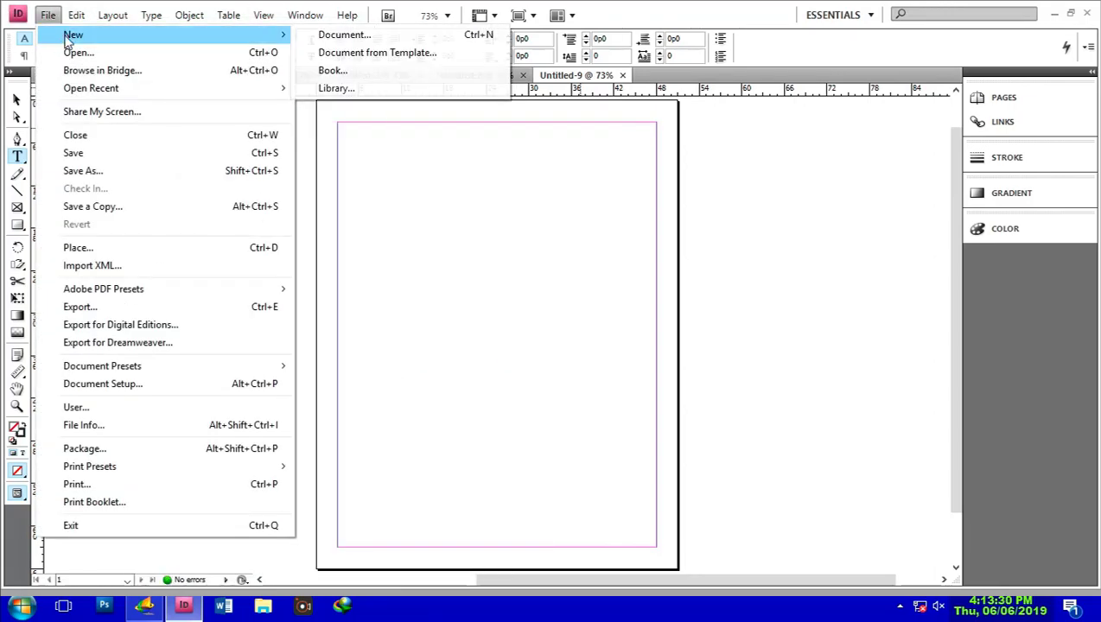
left_click(342, 36)
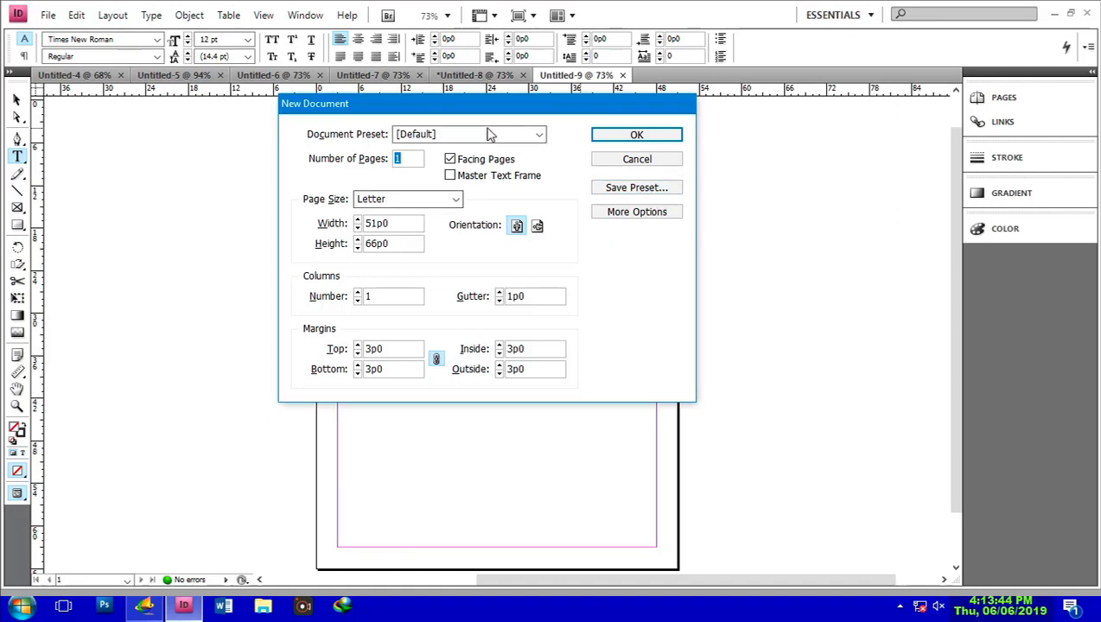
left_click(540, 137)
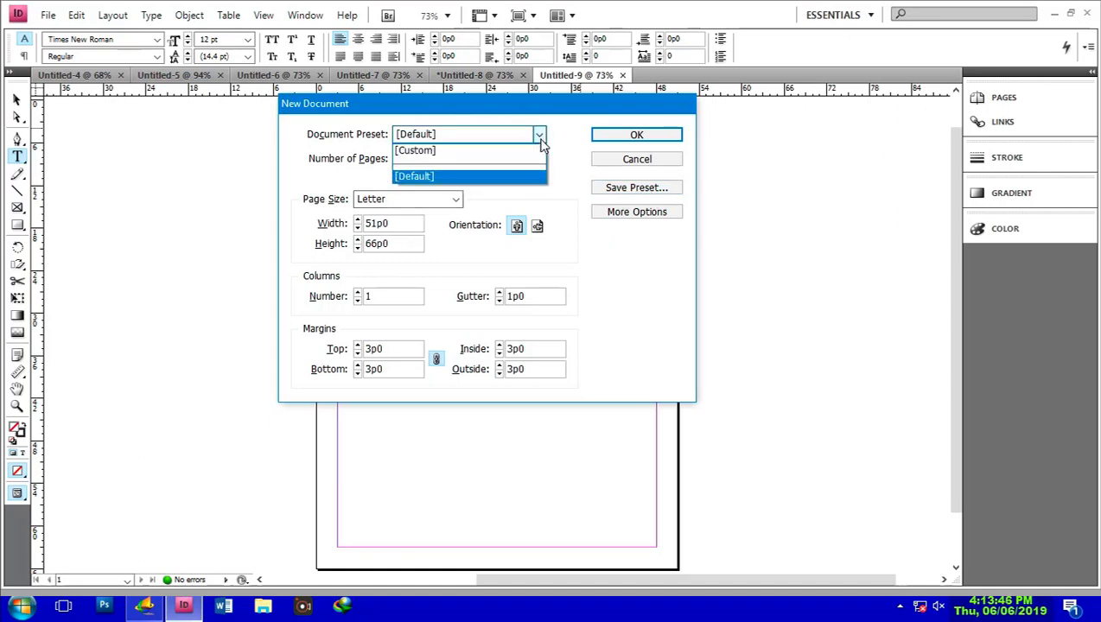
left_click(539, 137)
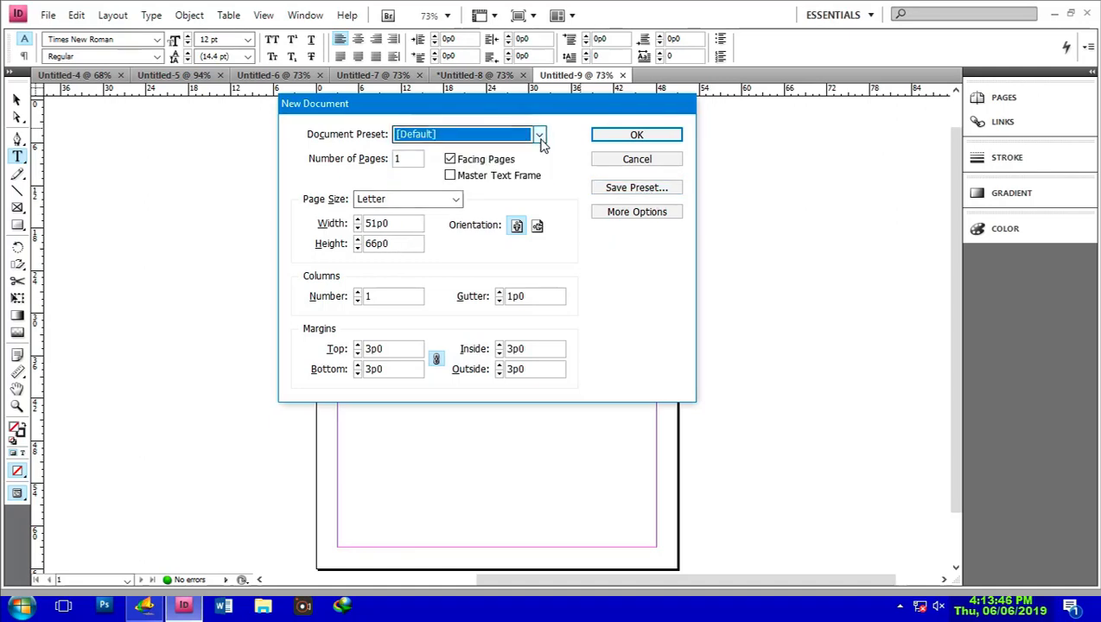
left_click(402, 225)
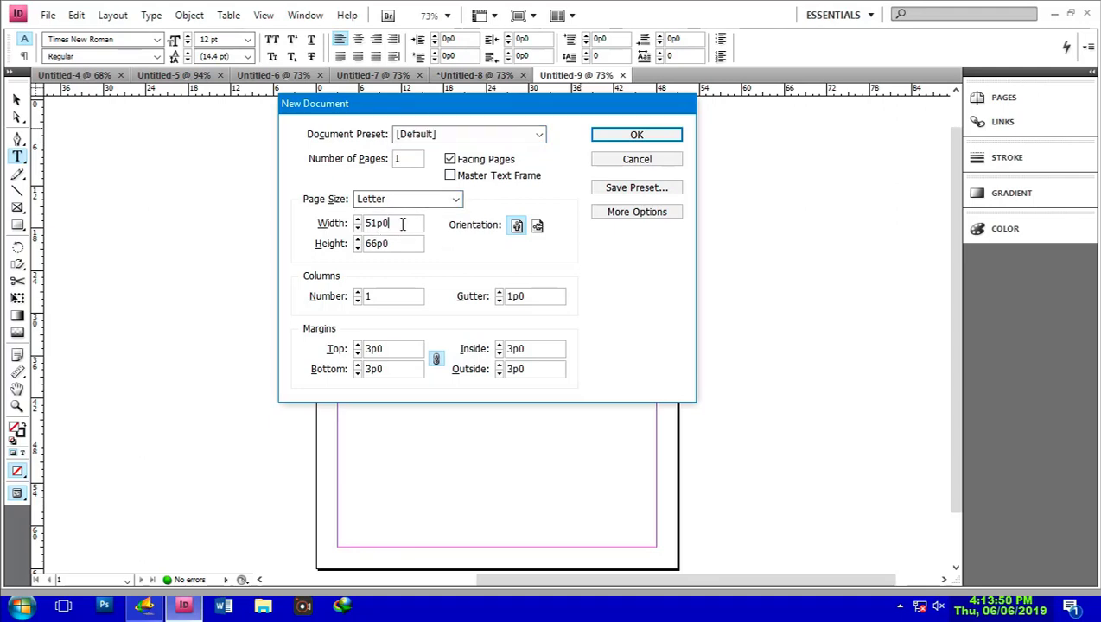
double_click(381, 351)
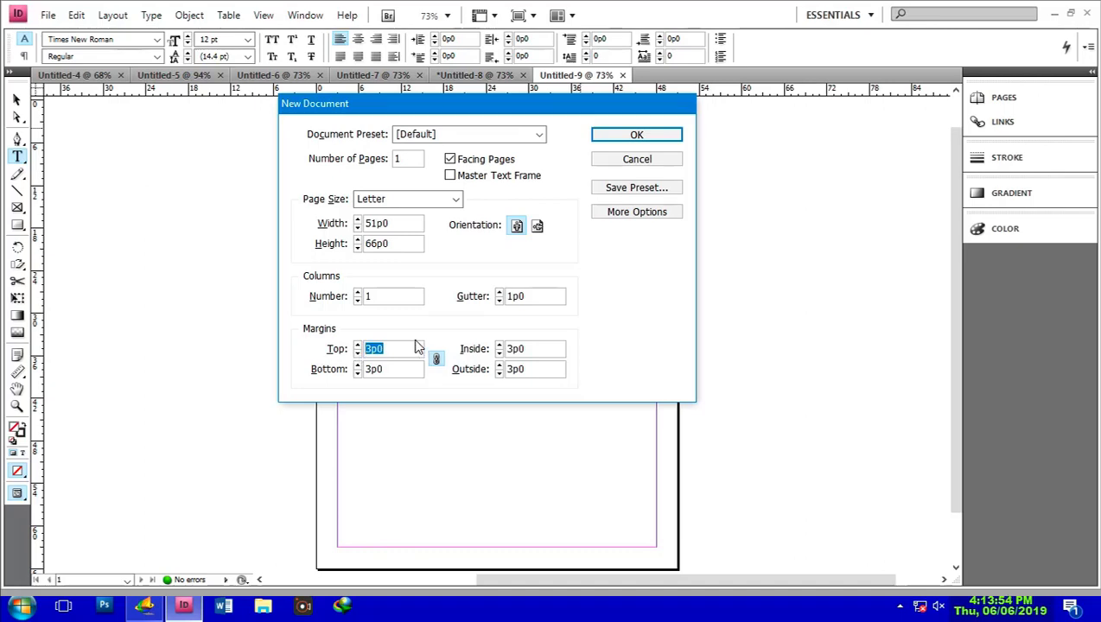
type("4")
left_click(437, 359)
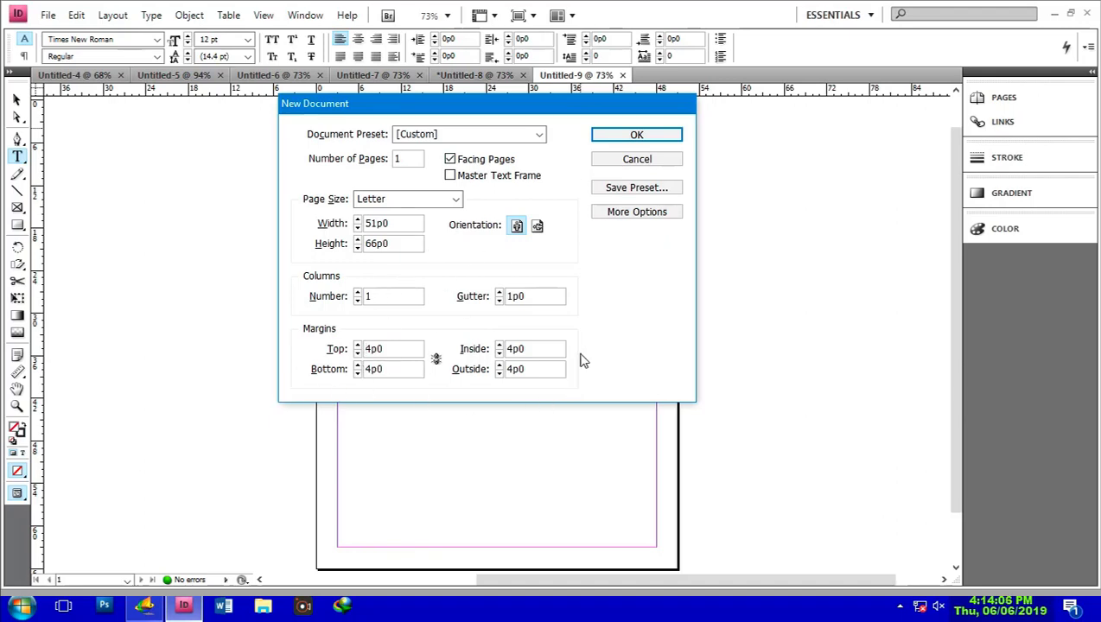
Save the current settings as a document preset named with the given personal name, and create the document from it.
left_click(622, 193)
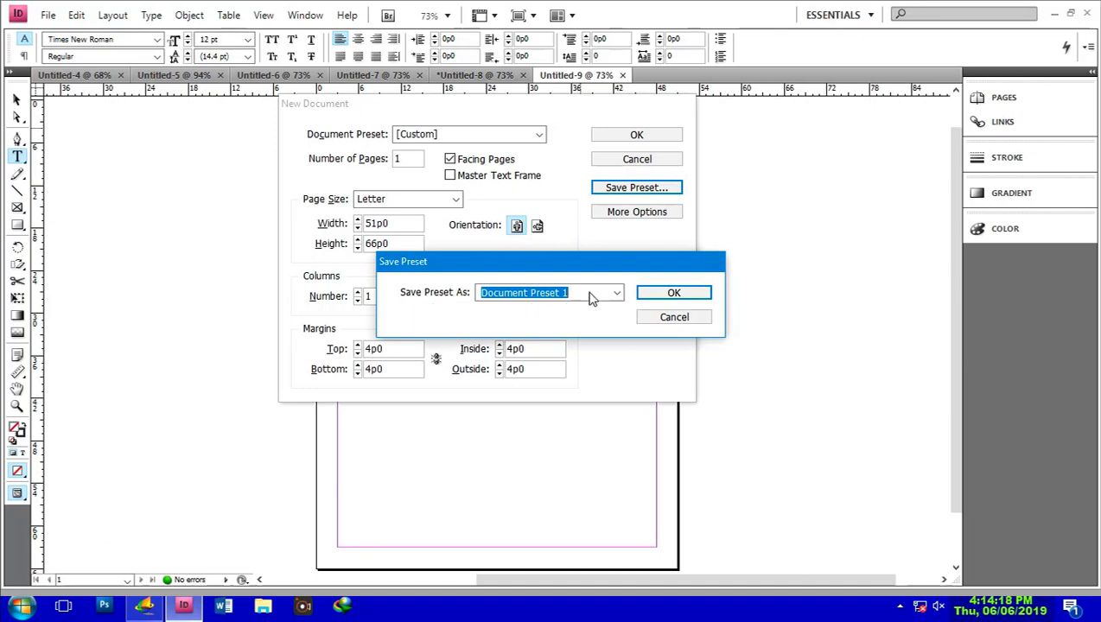
type("Raja")
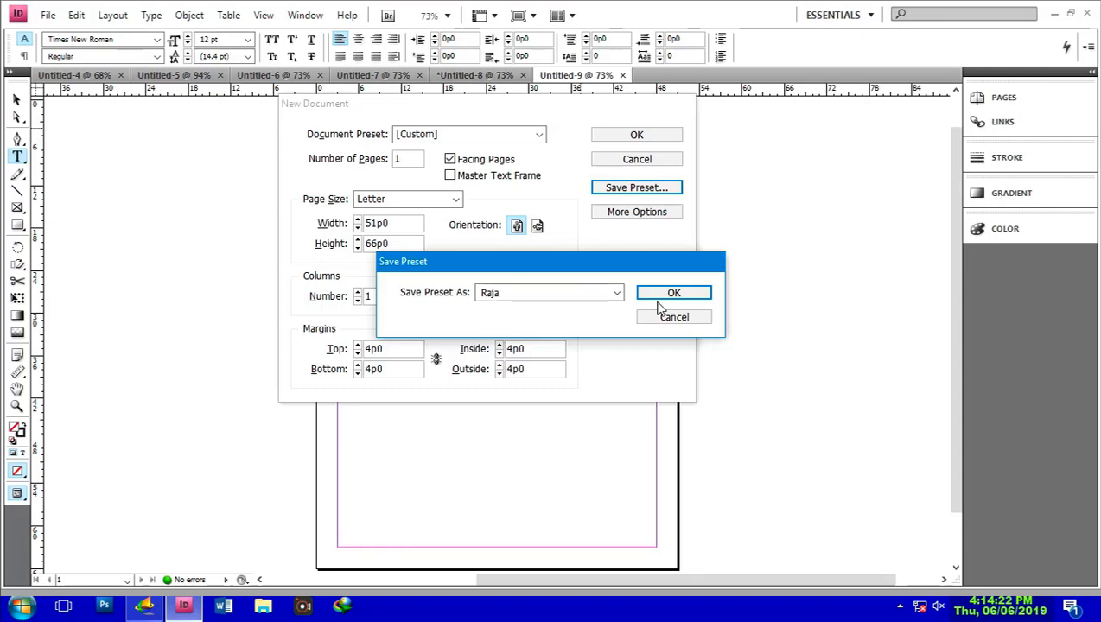
left_click(687, 295)
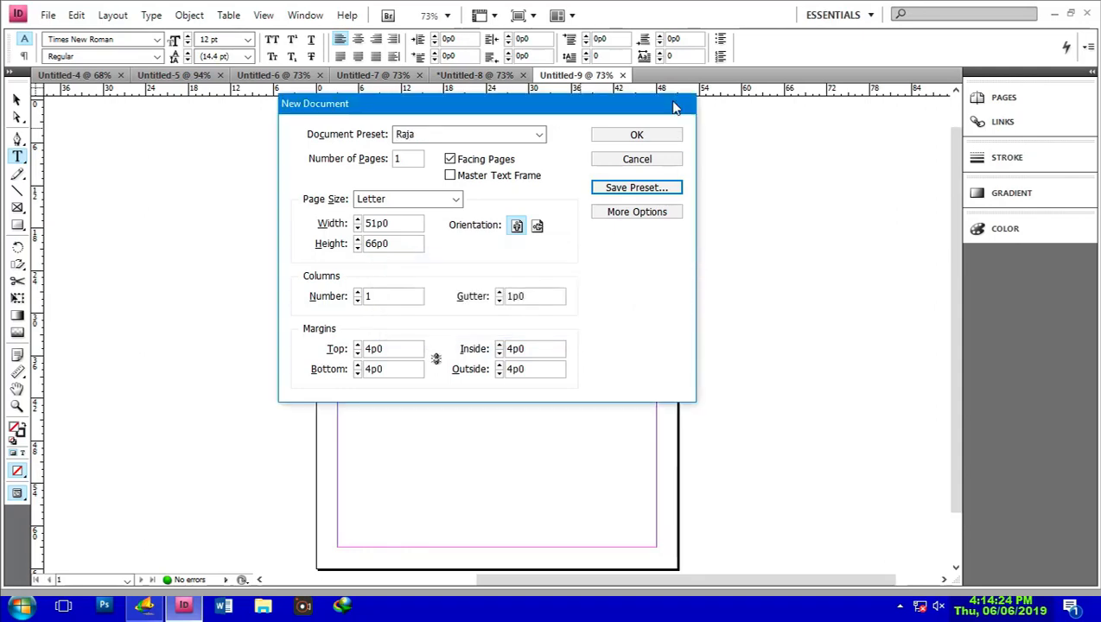
left_click(640, 140)
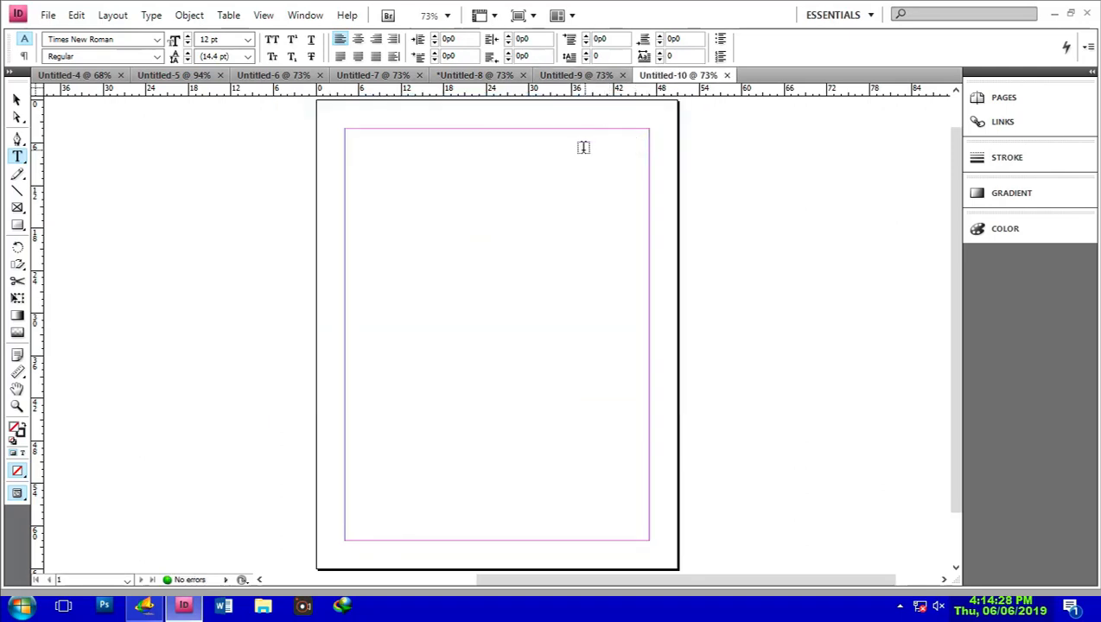
Create another one-page Letter document using the saved custom document preset with 4p0 margins.
left_click(49, 15)
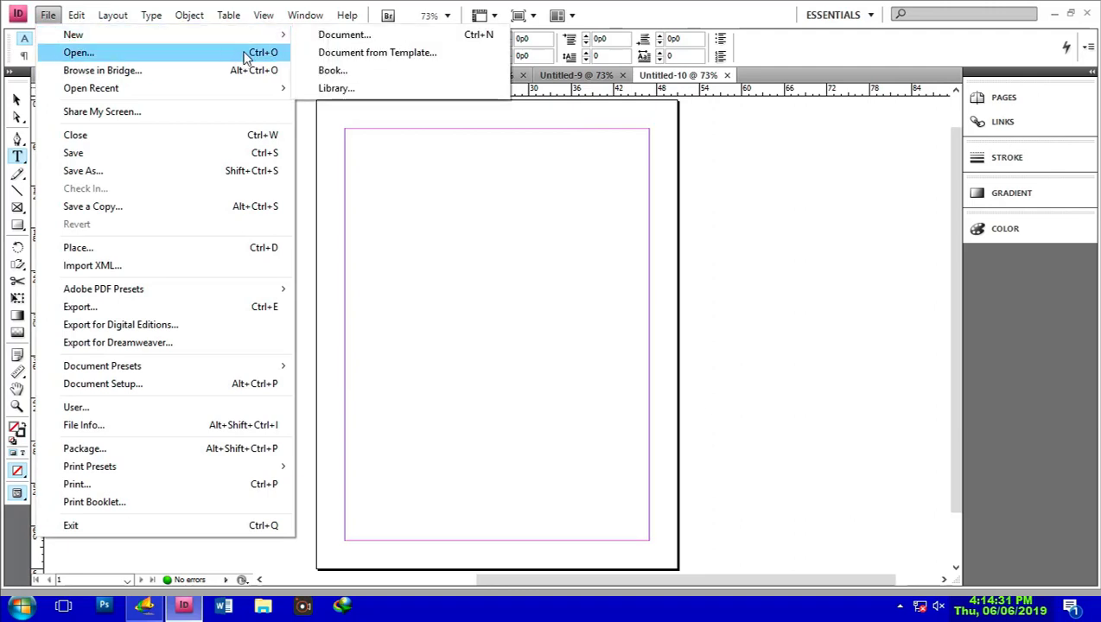
left_click(344, 34)
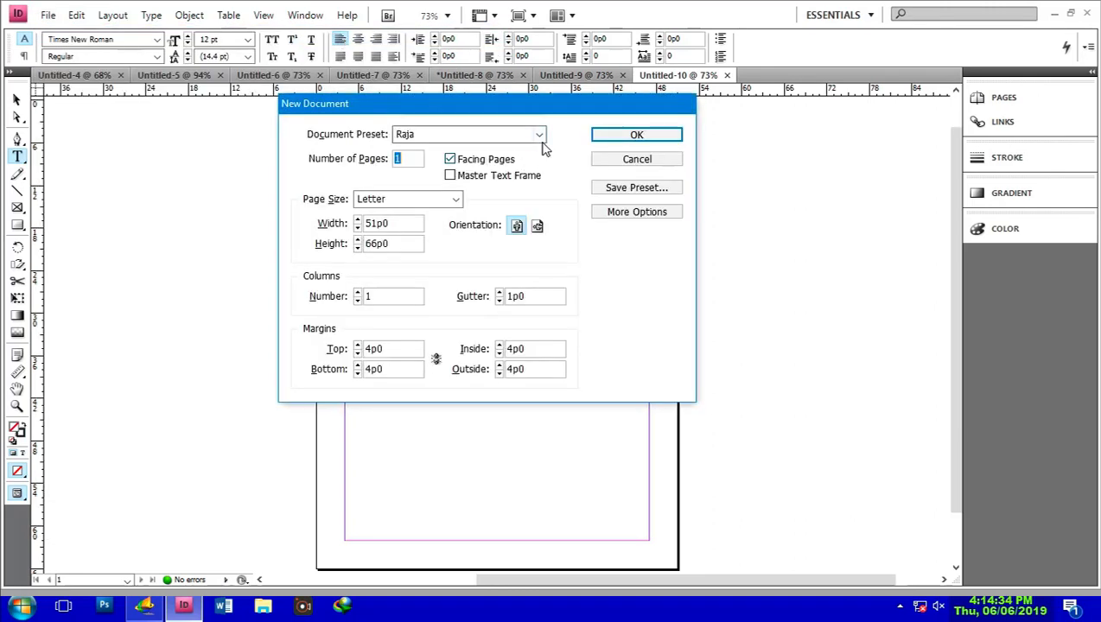
left_click(539, 135)
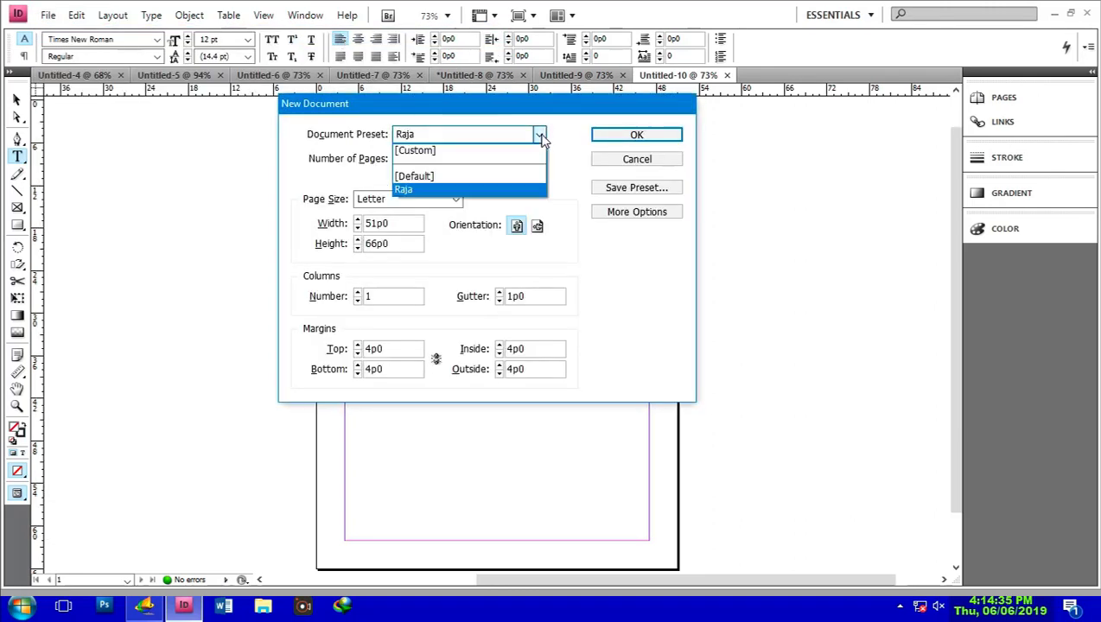
left_click(407, 190)
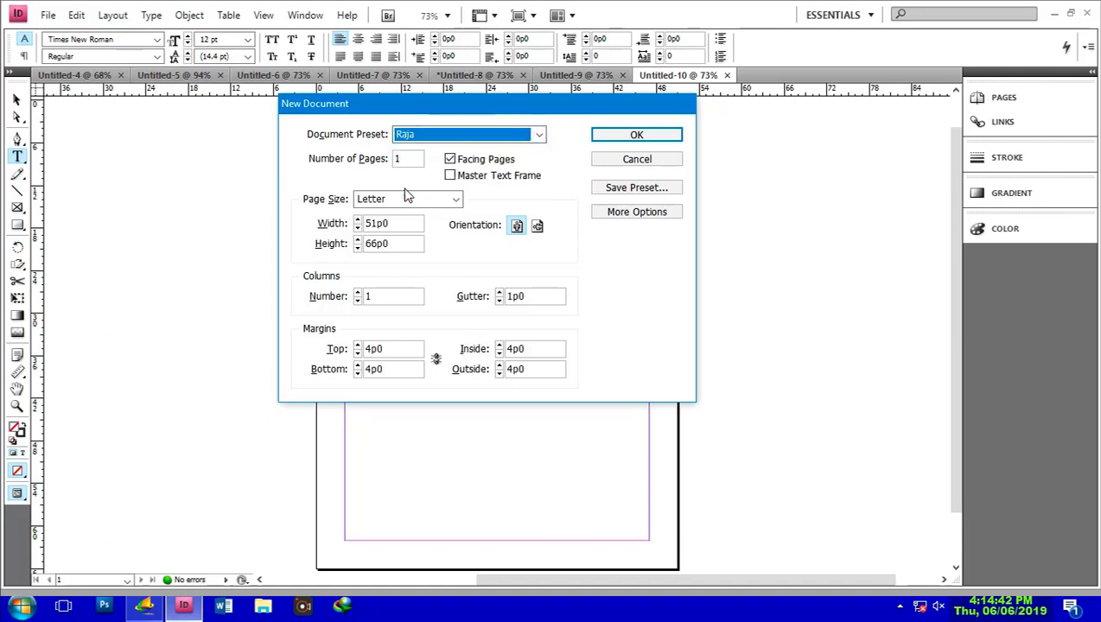
left_click(640, 134)
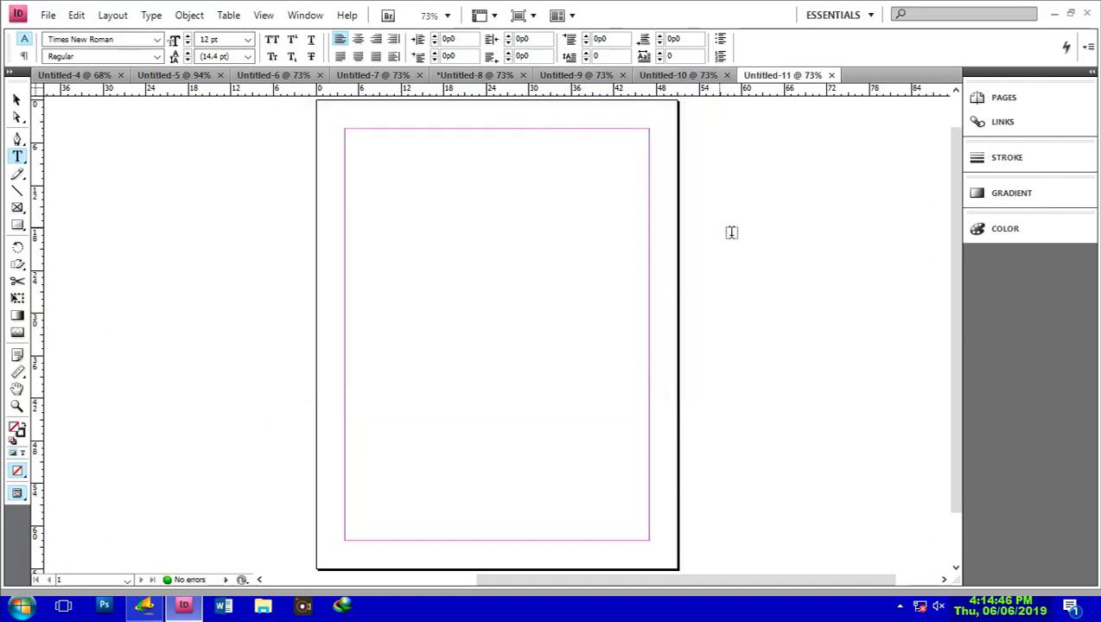
left_click(48, 15)
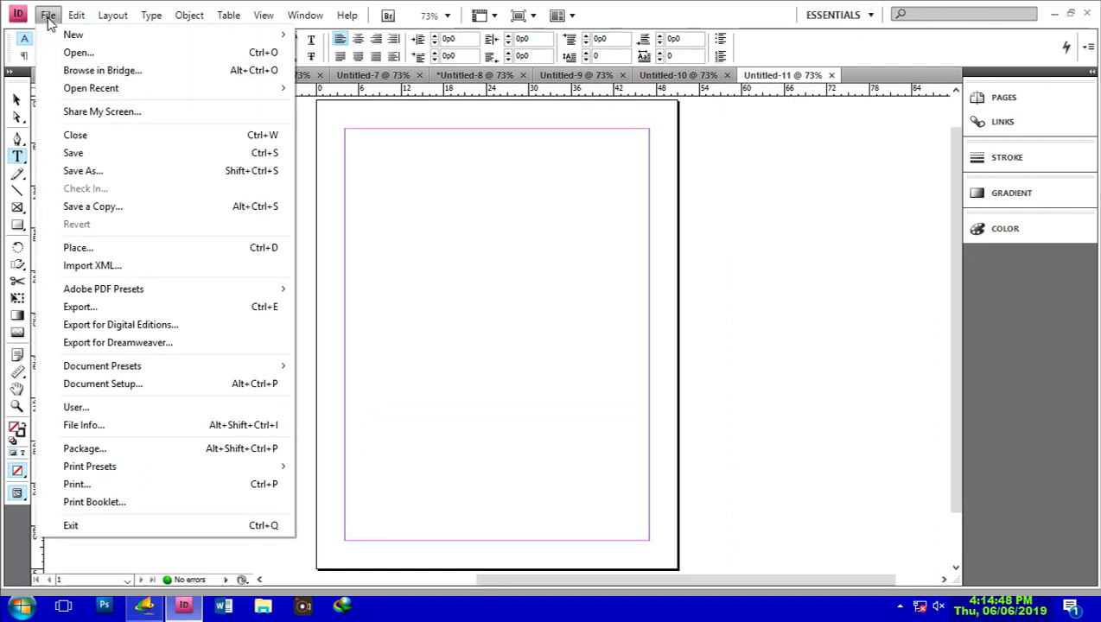
mouse_move(73, 35)
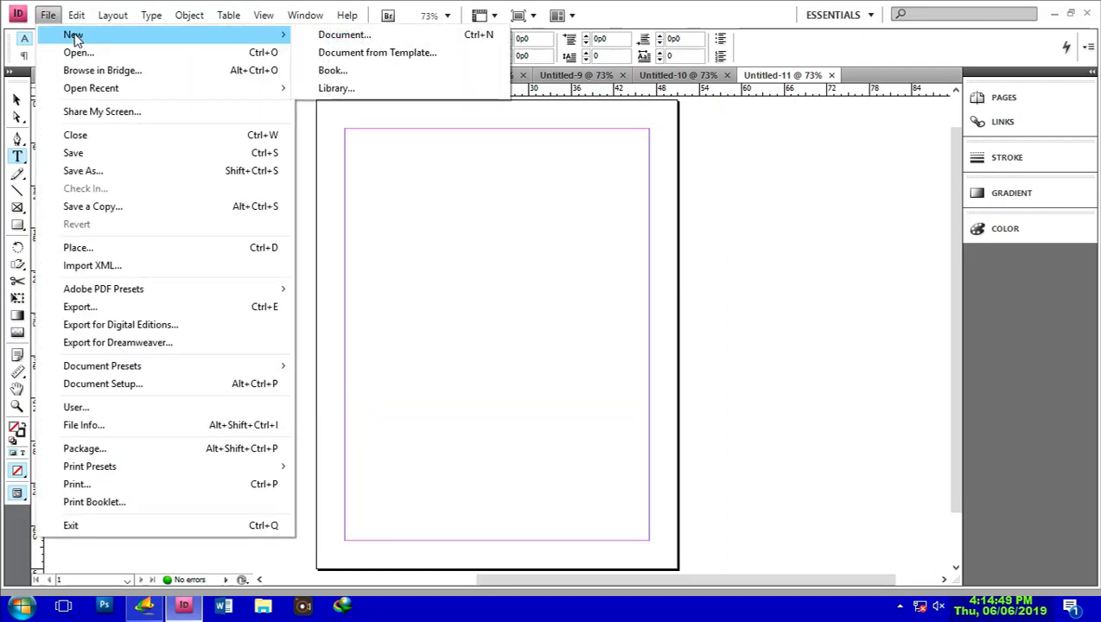
left_click(329, 39)
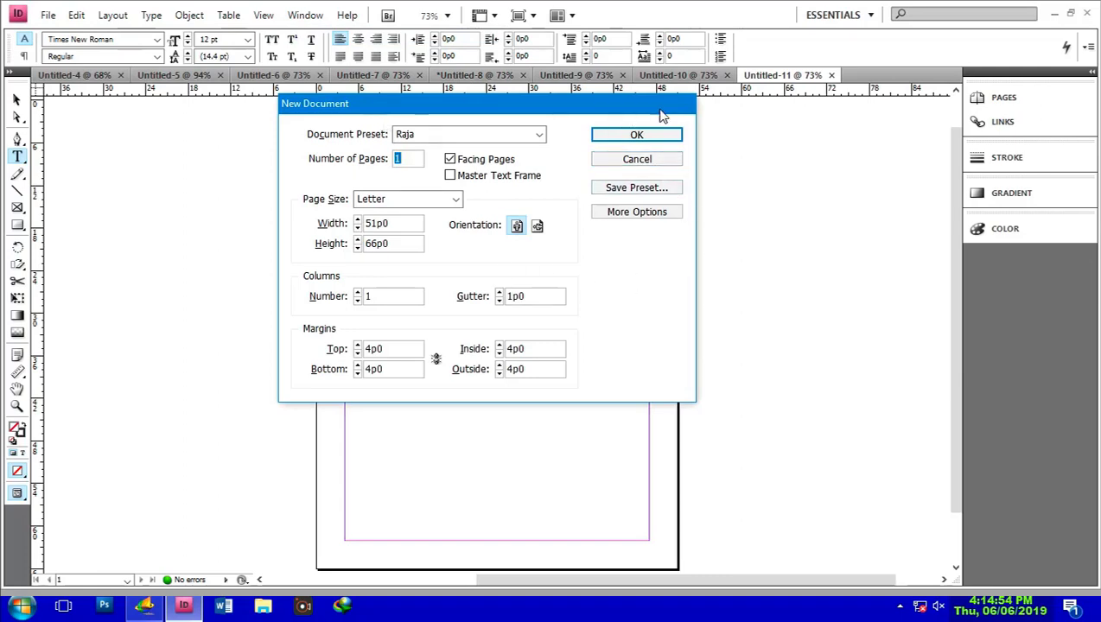
left_click(636, 160)
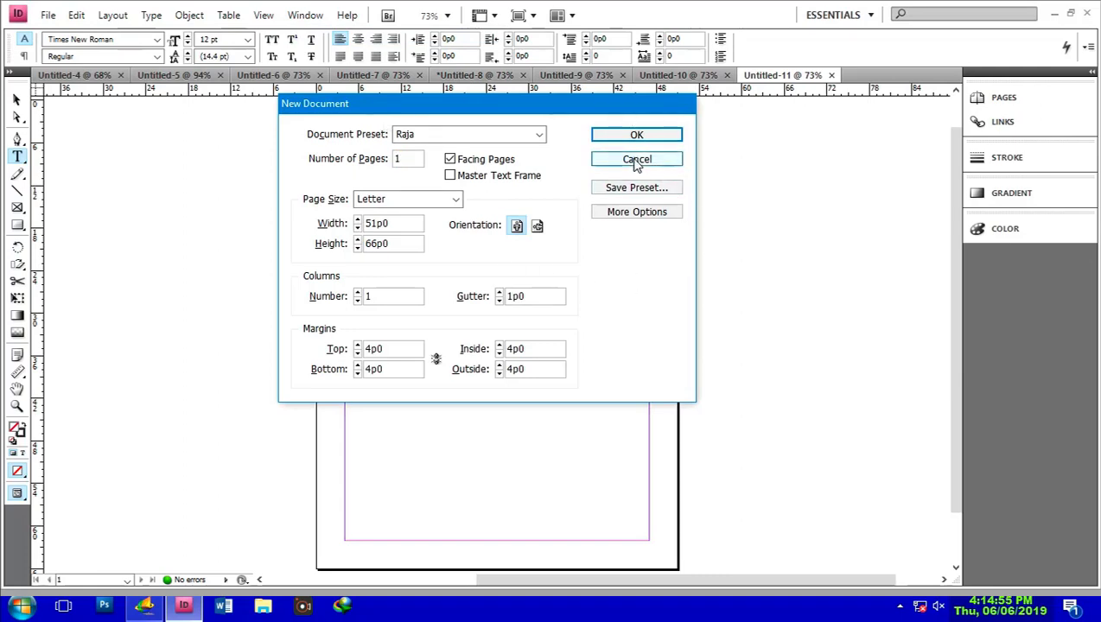
Browse the supplied templates in Adobe Bridge for a new document from a template, and open the Books folder.
left_click(41, 15)
mouse_move(71, 36)
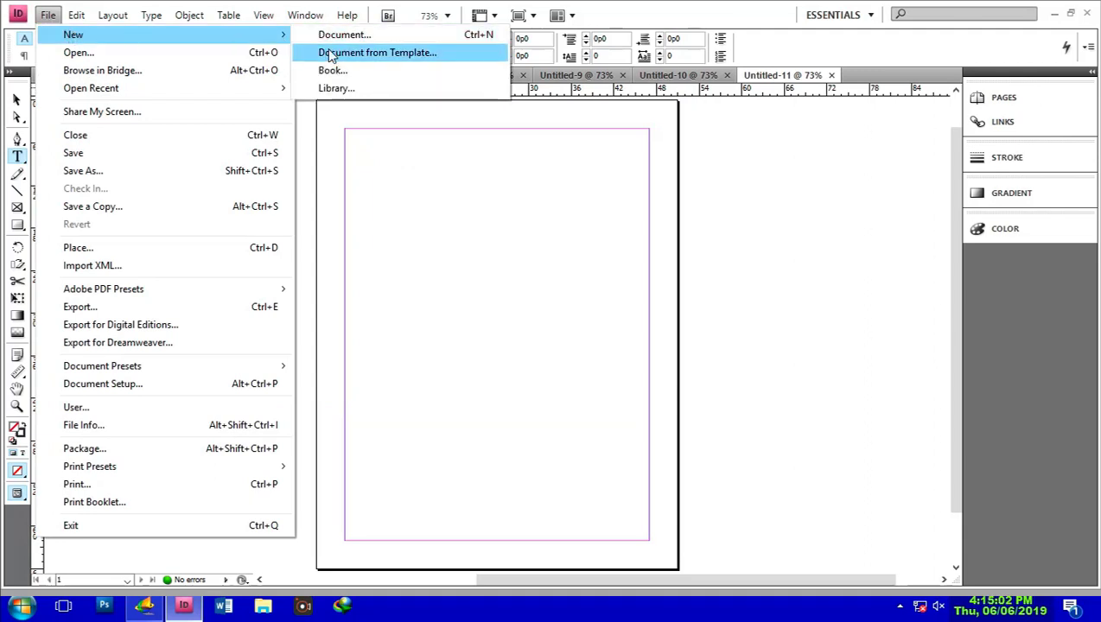
left_click(363, 52)
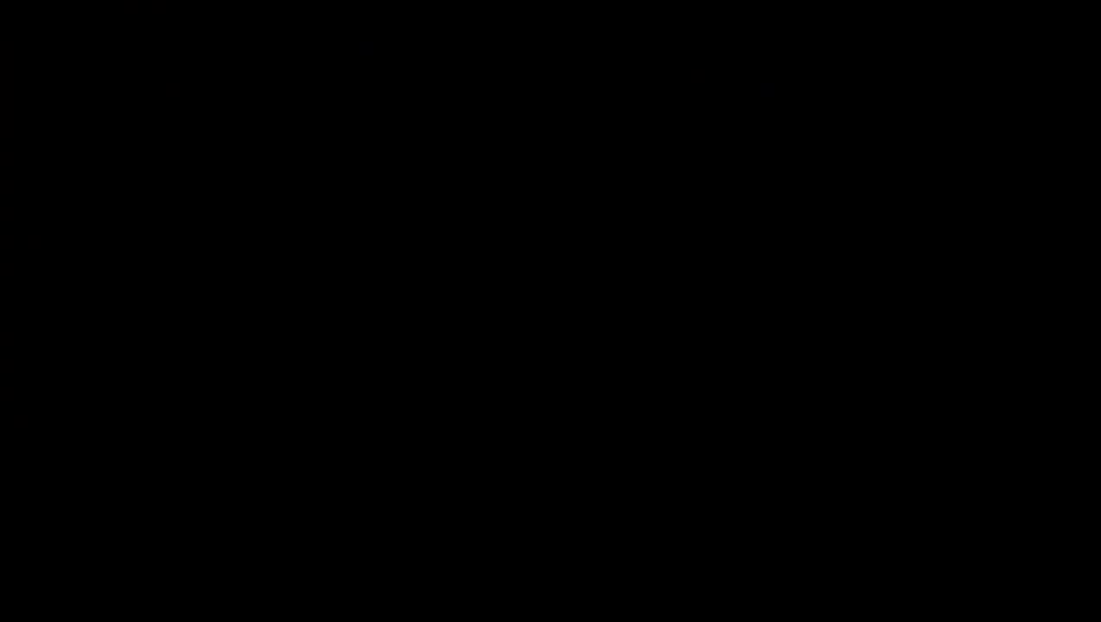
left_click(46, 16)
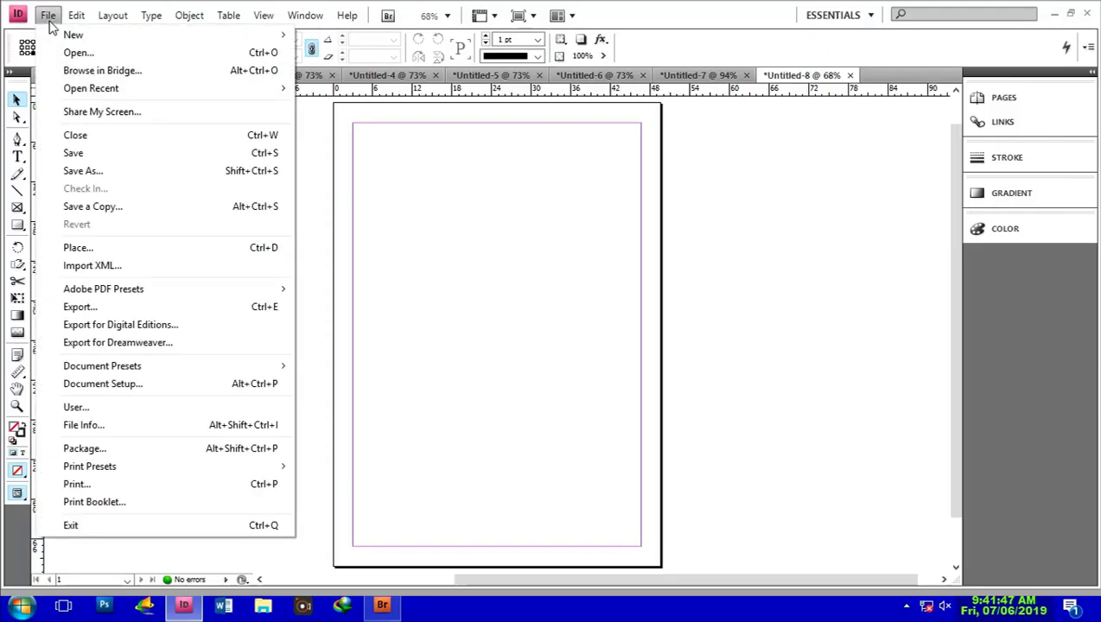
mouse_move(62, 36)
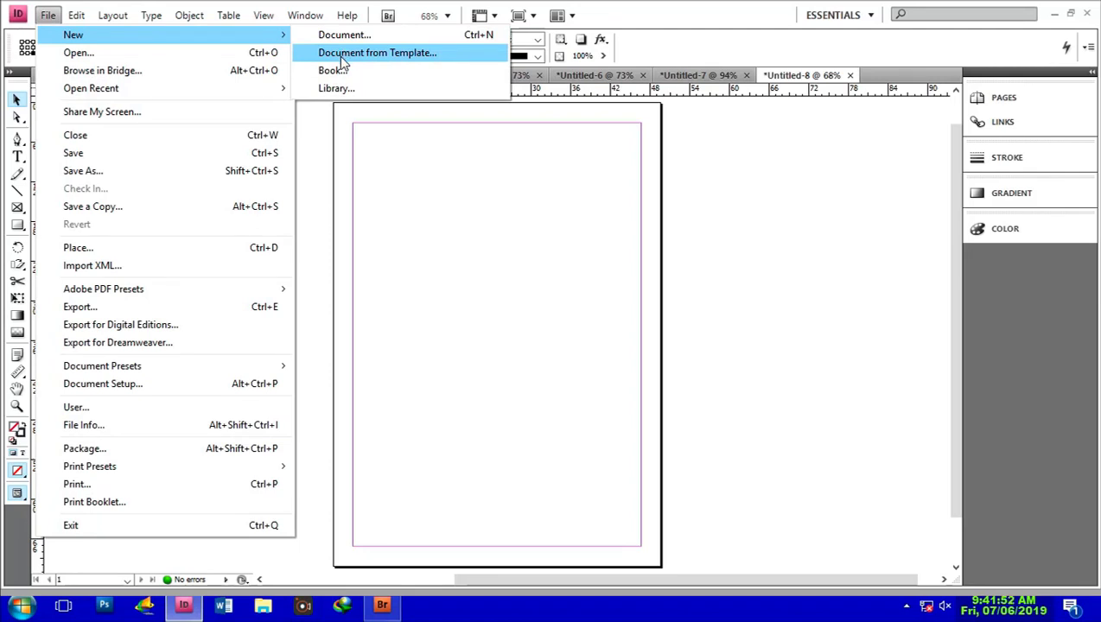
left_click(339, 56)
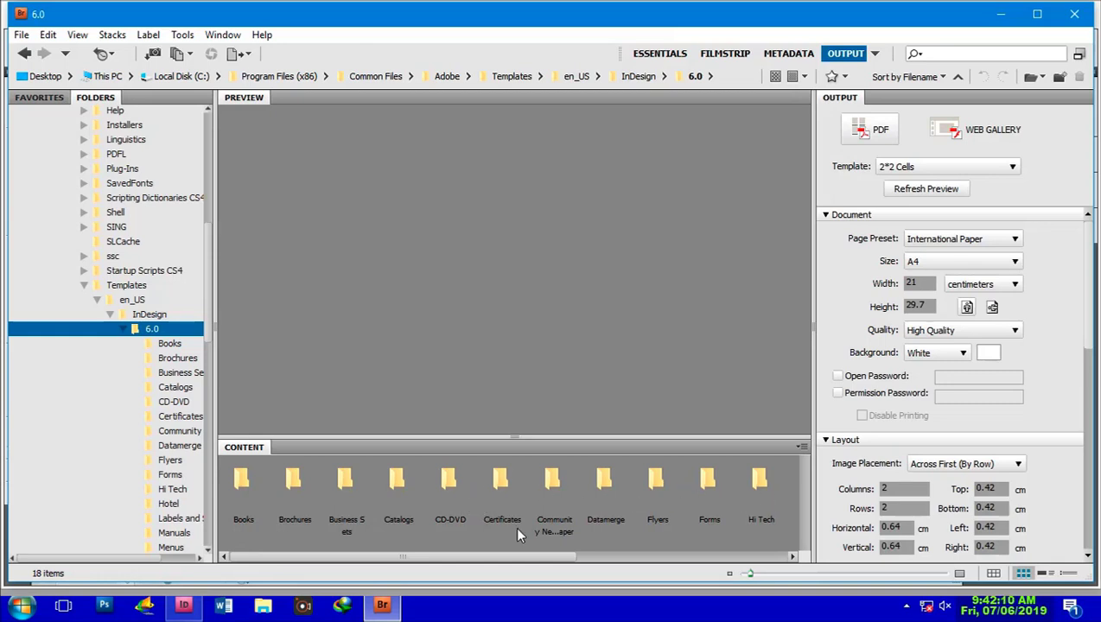
left_click_drag(519, 558, 493, 568)
double_click(243, 484)
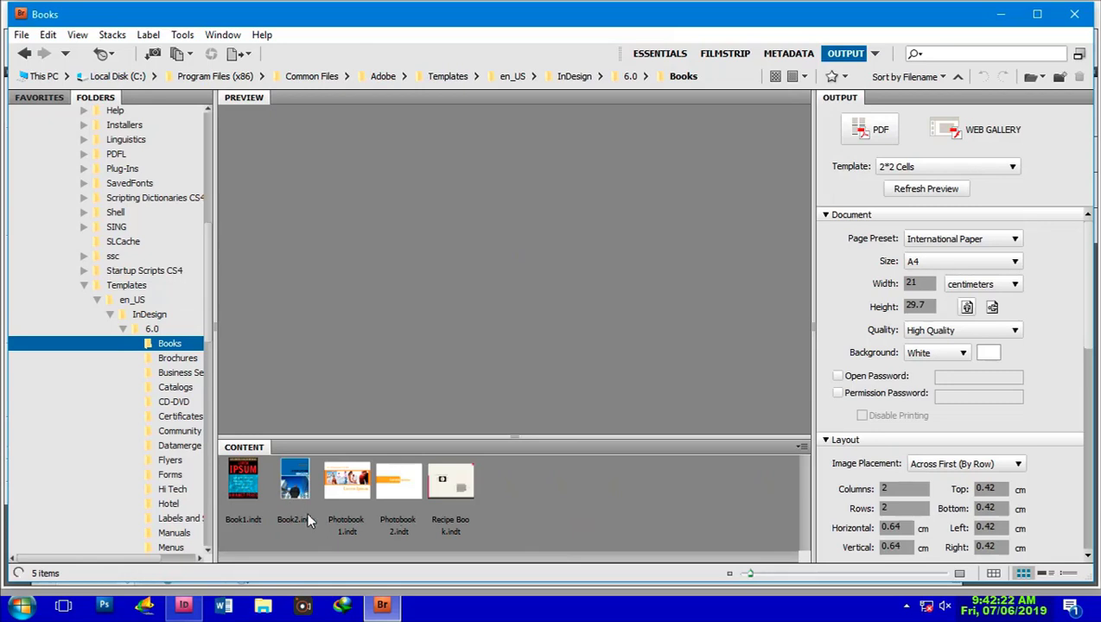
Preview the Book1.indt template through page 6, and close Bridge to return to InDesign.
left_click(245, 491)
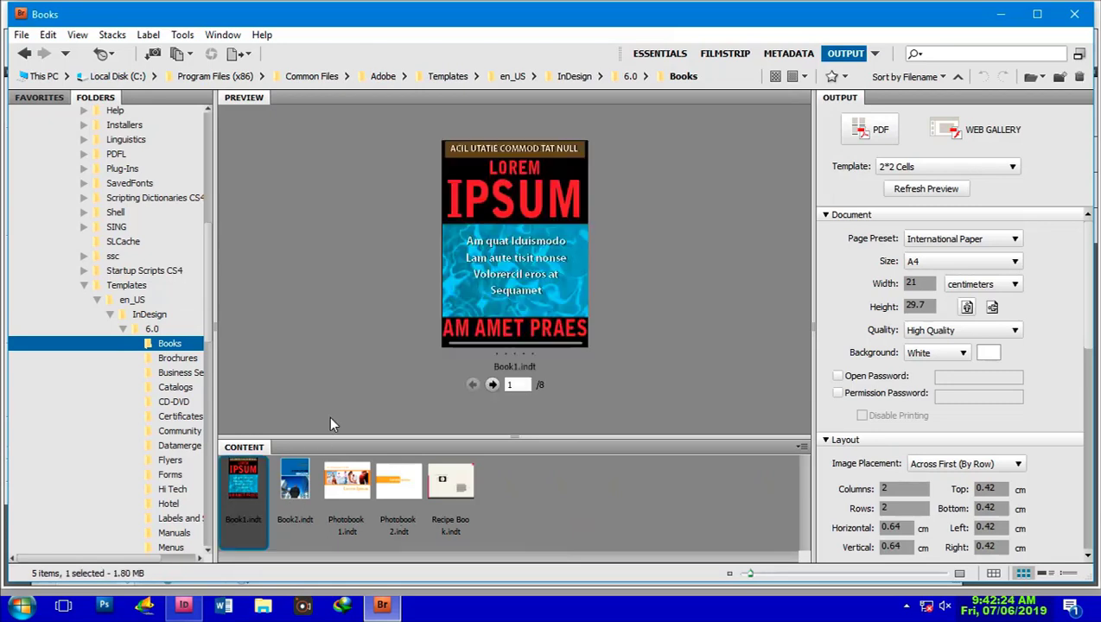
left_click(493, 384)
left_click(493, 384)
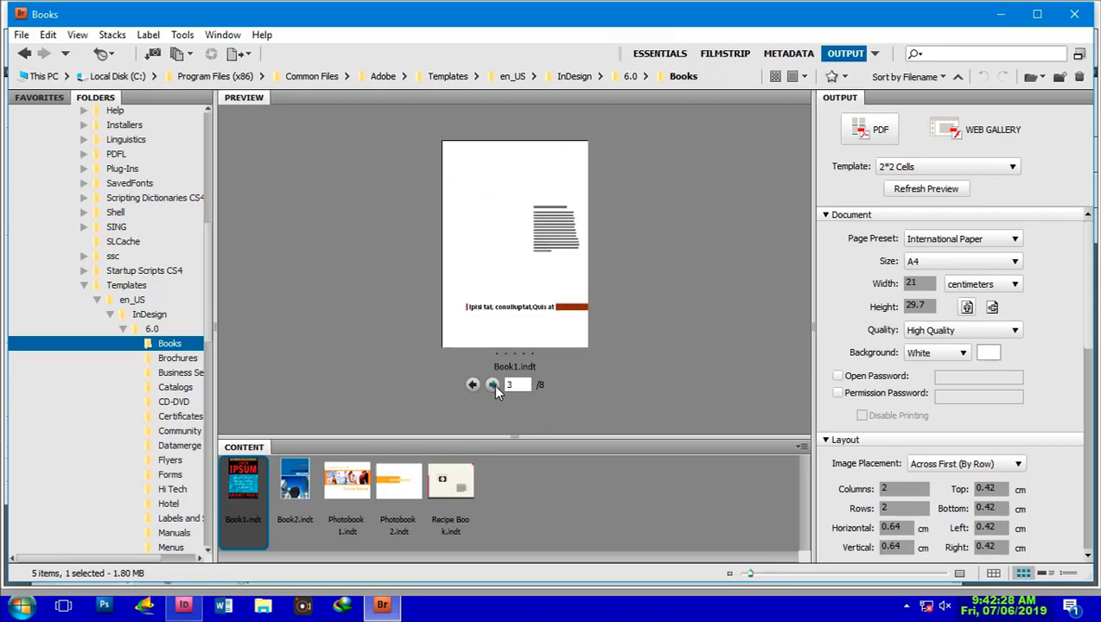
left_click(493, 384)
left_click(492, 383)
left_click(493, 384)
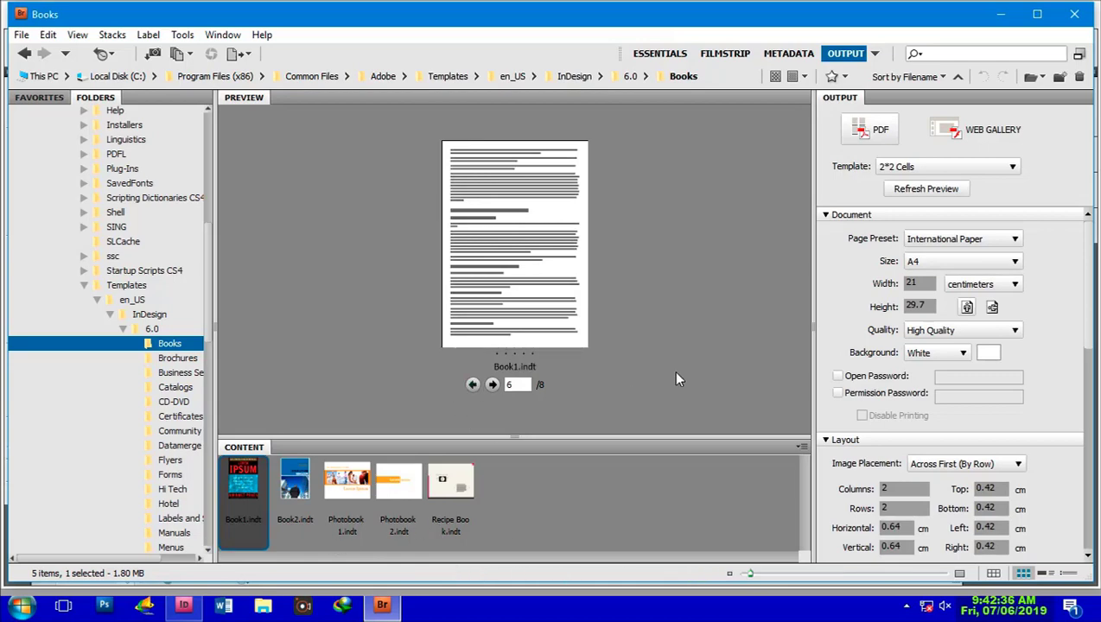
left_click(765, 523)
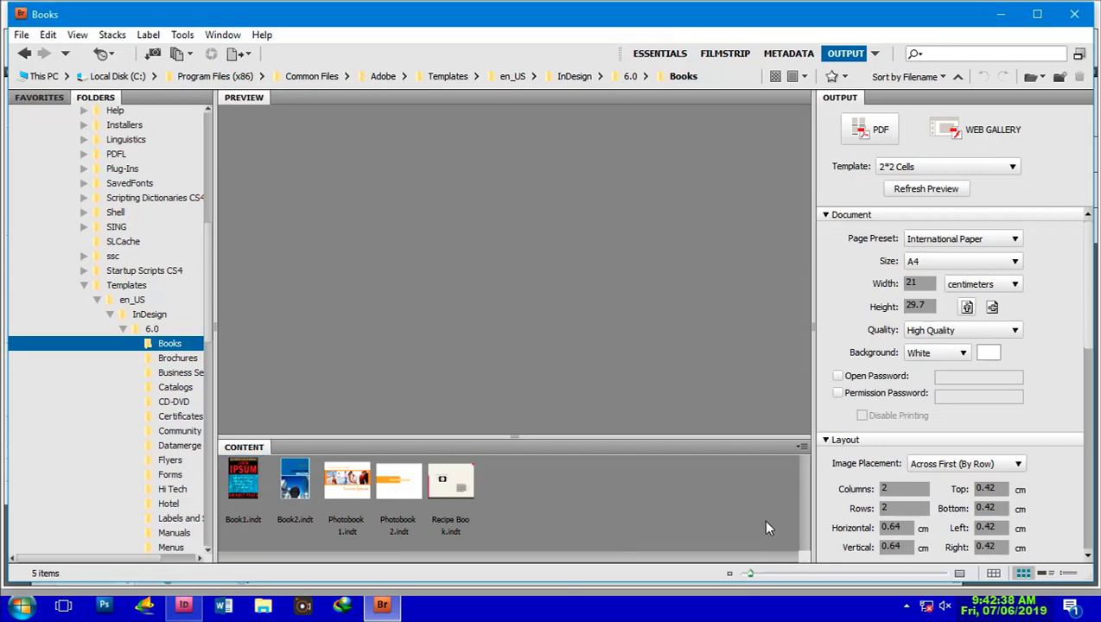
double_click(238, 448)
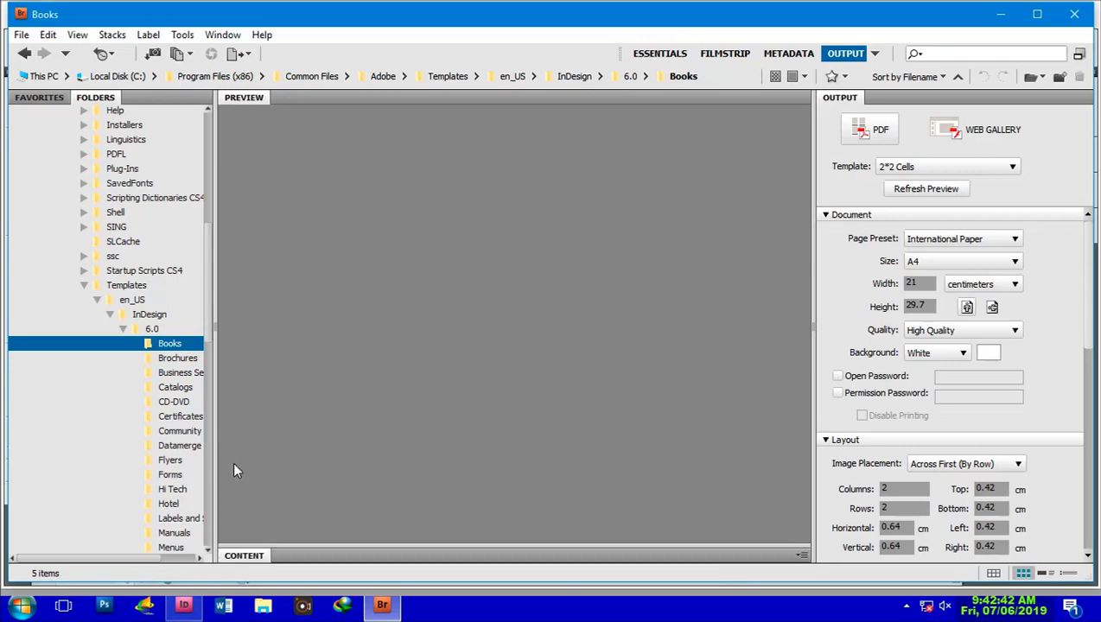
left_click(1077, 21)
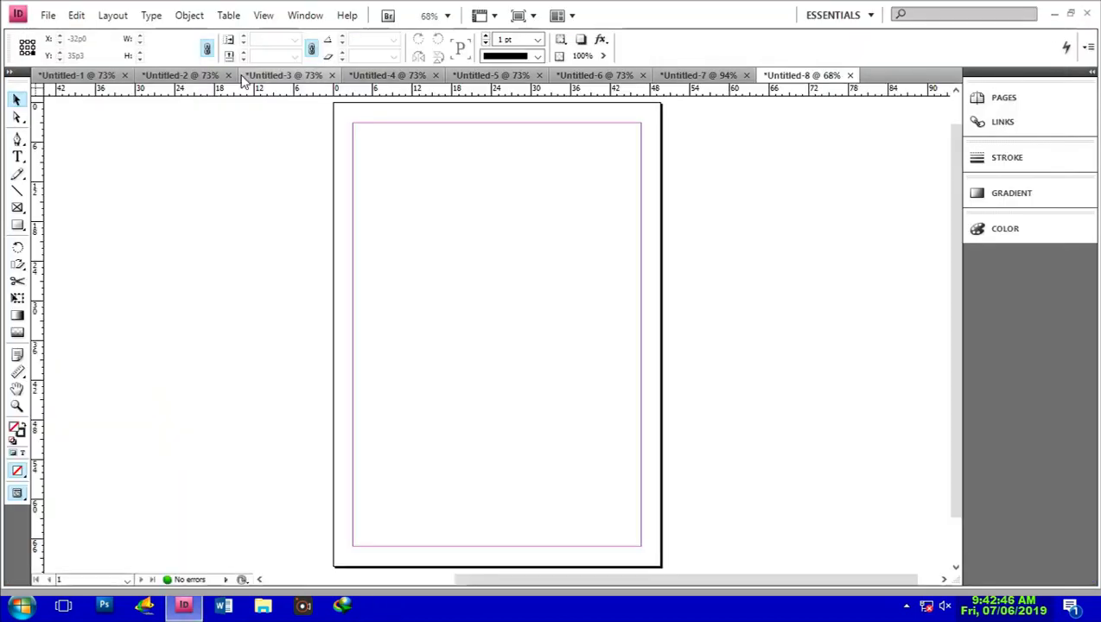
Start a new document from a template, show the template folders in Adobe Bridge, and open the Hotel folder.
left_click(48, 16)
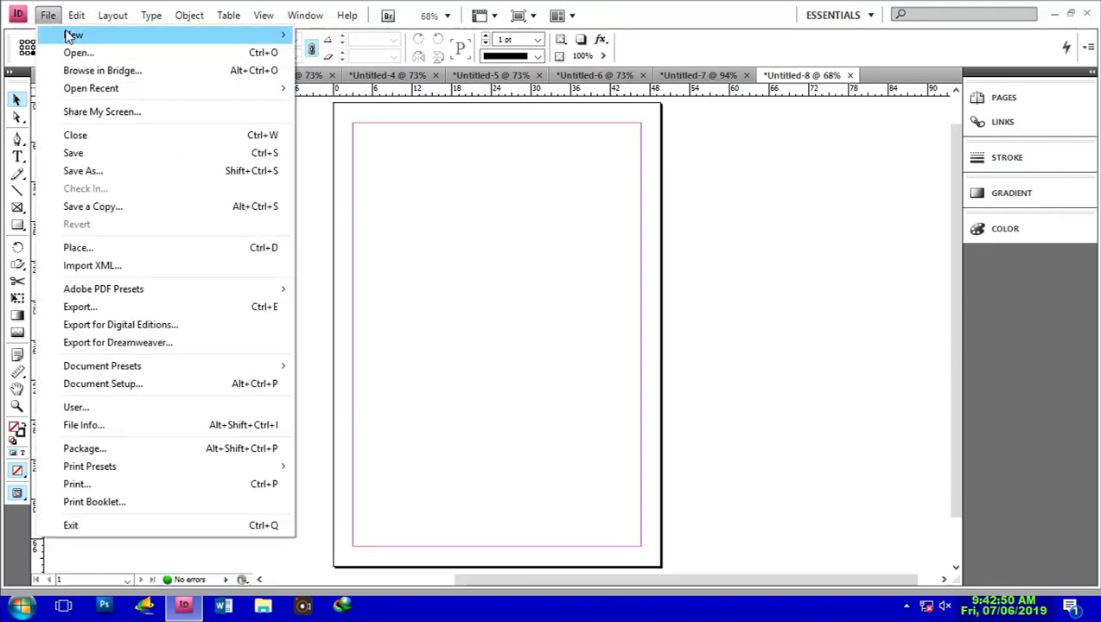
mouse_move(87, 39)
left_click(329, 53)
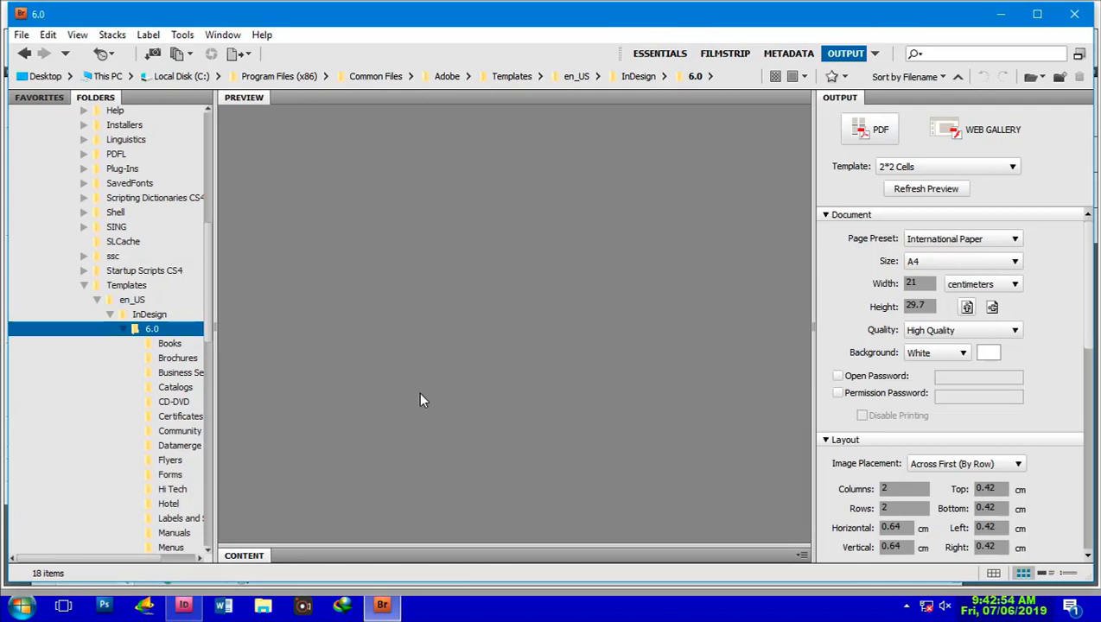
double_click(260, 555)
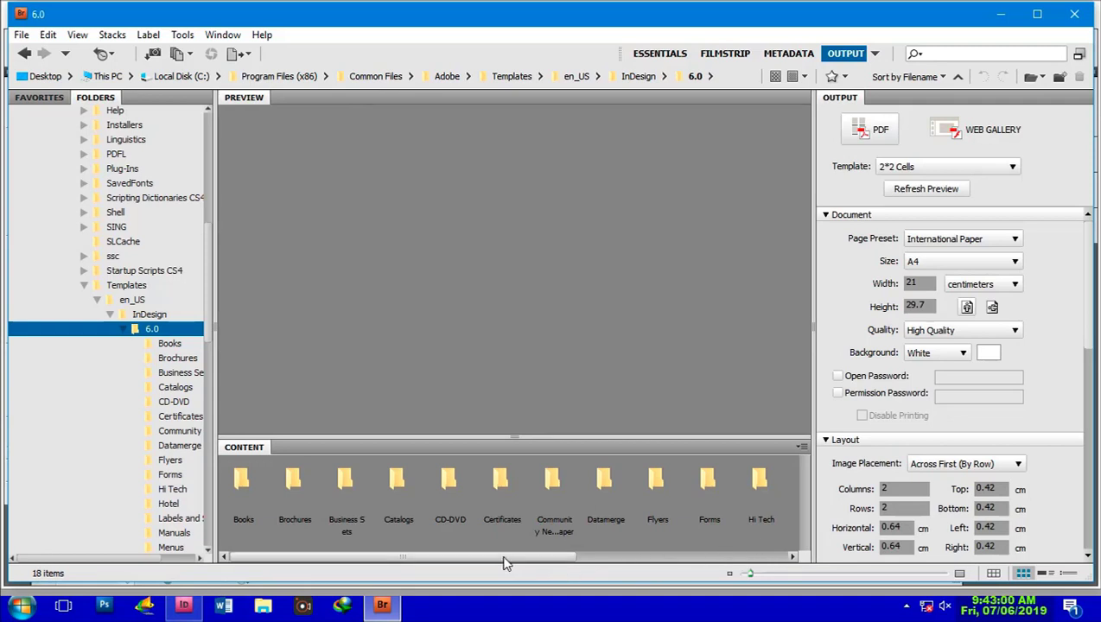
left_click_drag(482, 563, 720, 585)
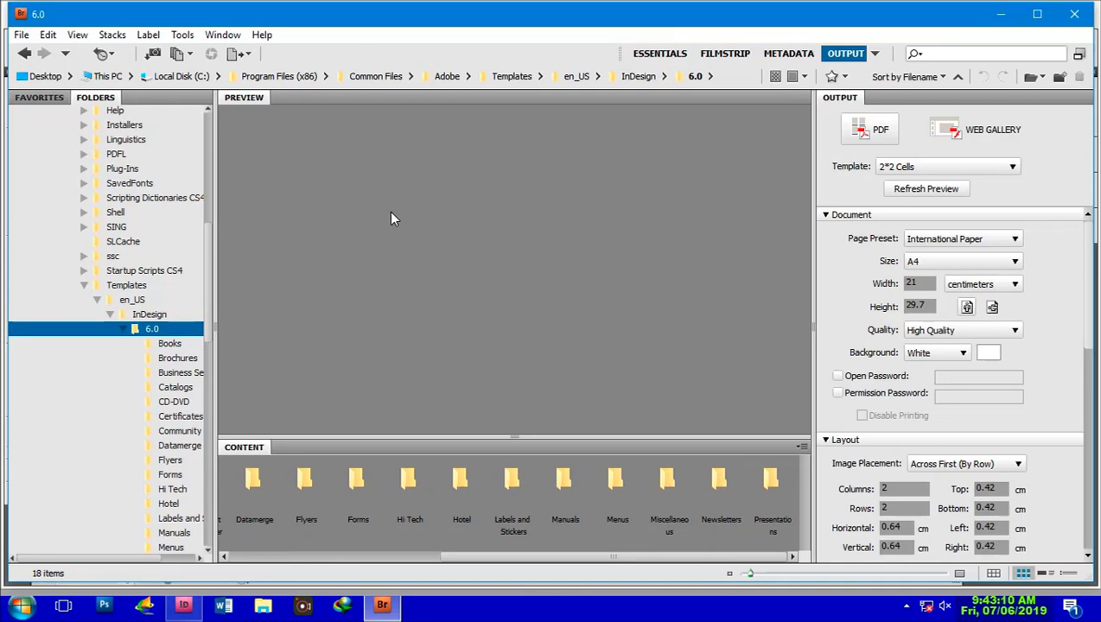
double_click(463, 485)
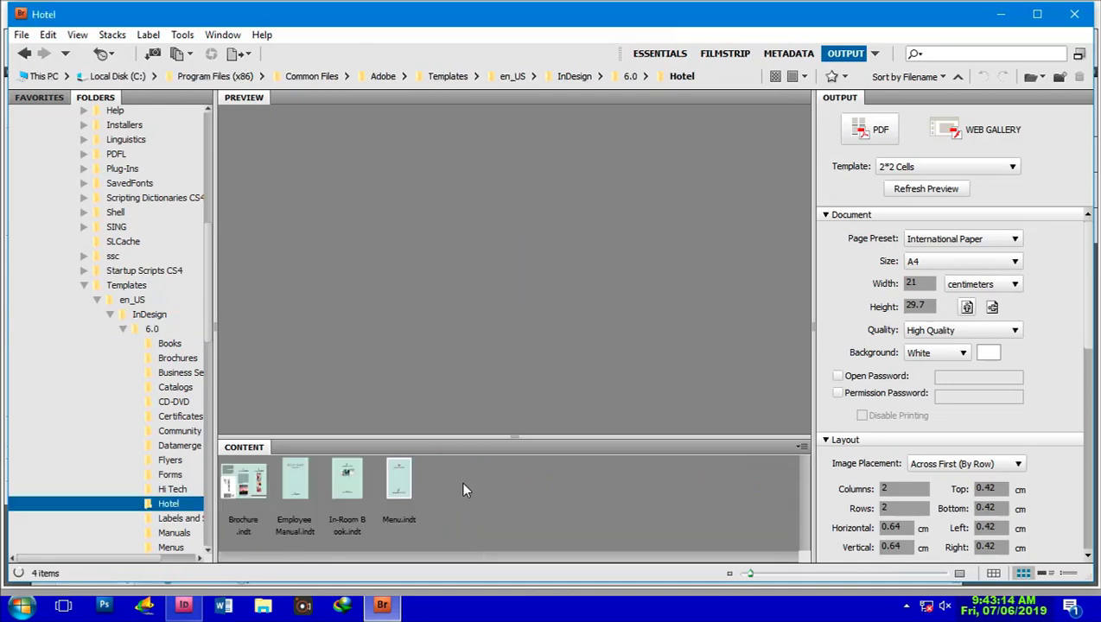
Preview the Brochure, Employee Manual, In-Room Book and Menu templates, and create a new document from Menu.indt.
left_click(256, 489)
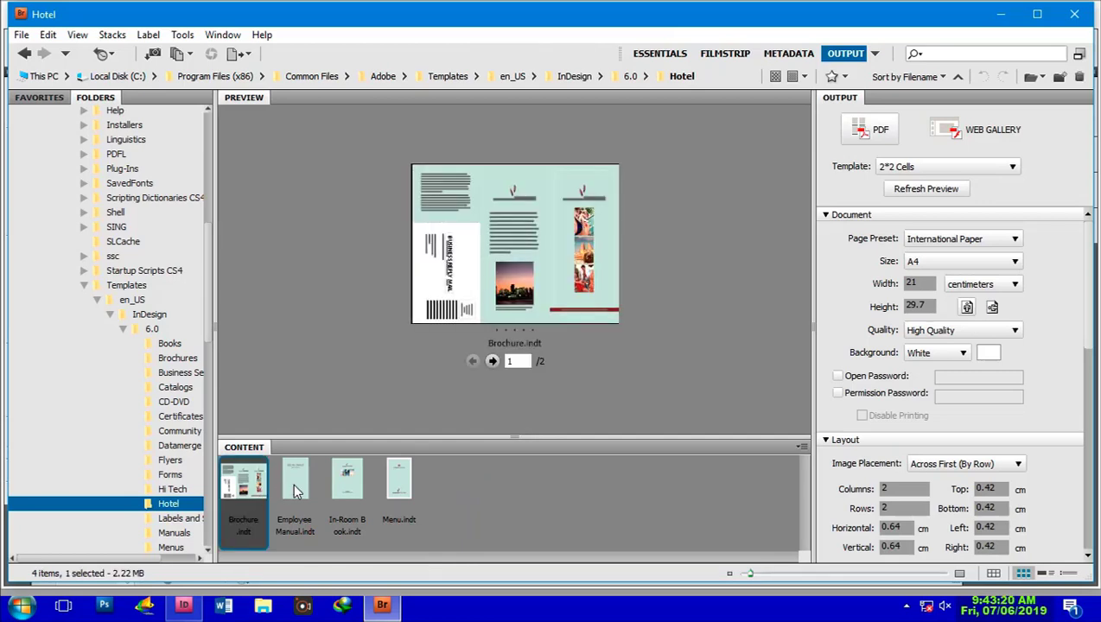
left_click(293, 485)
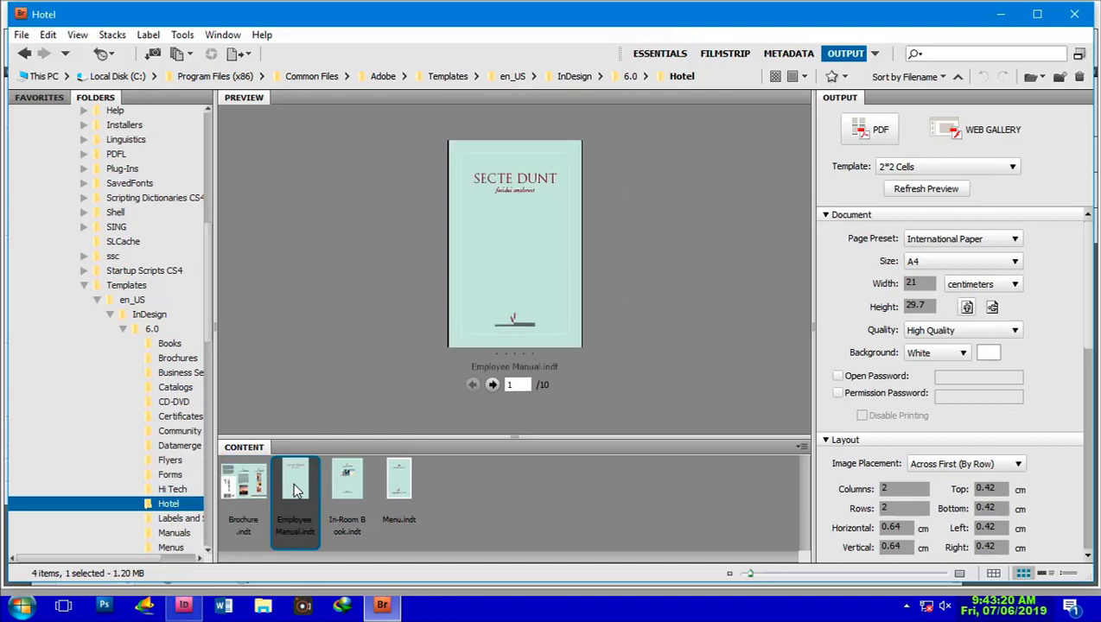
left_click(352, 488)
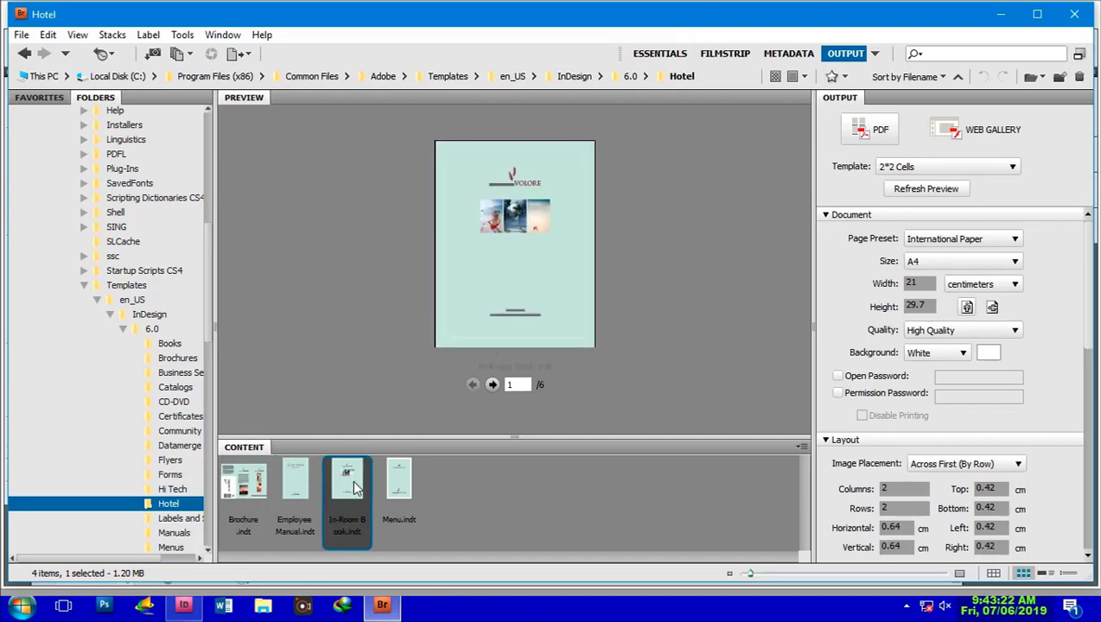
left_click(402, 487)
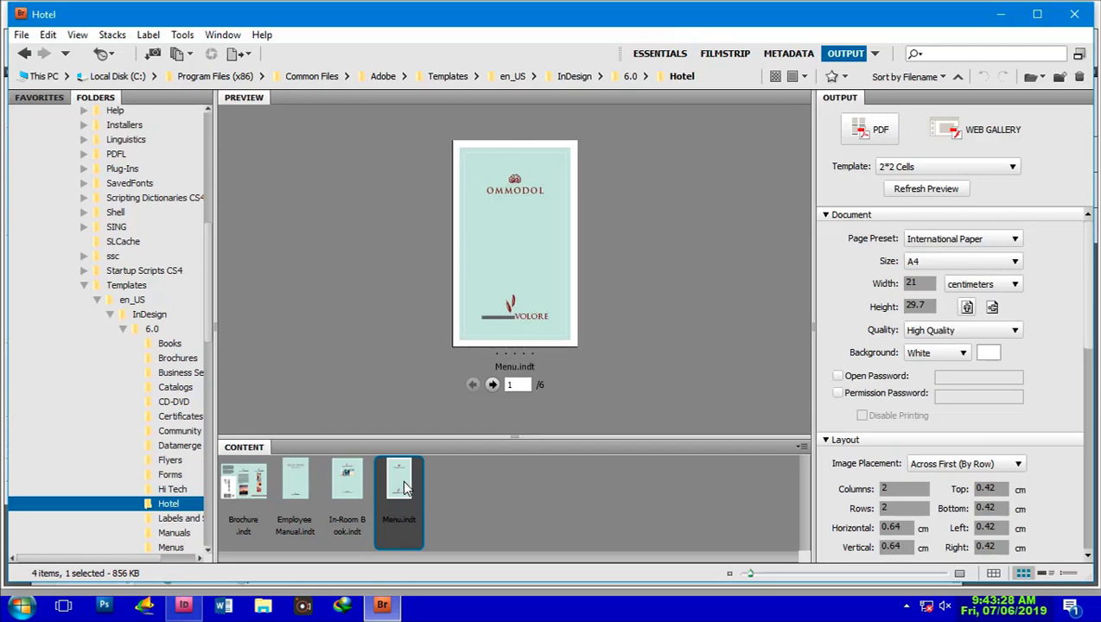
double_click(405, 487)
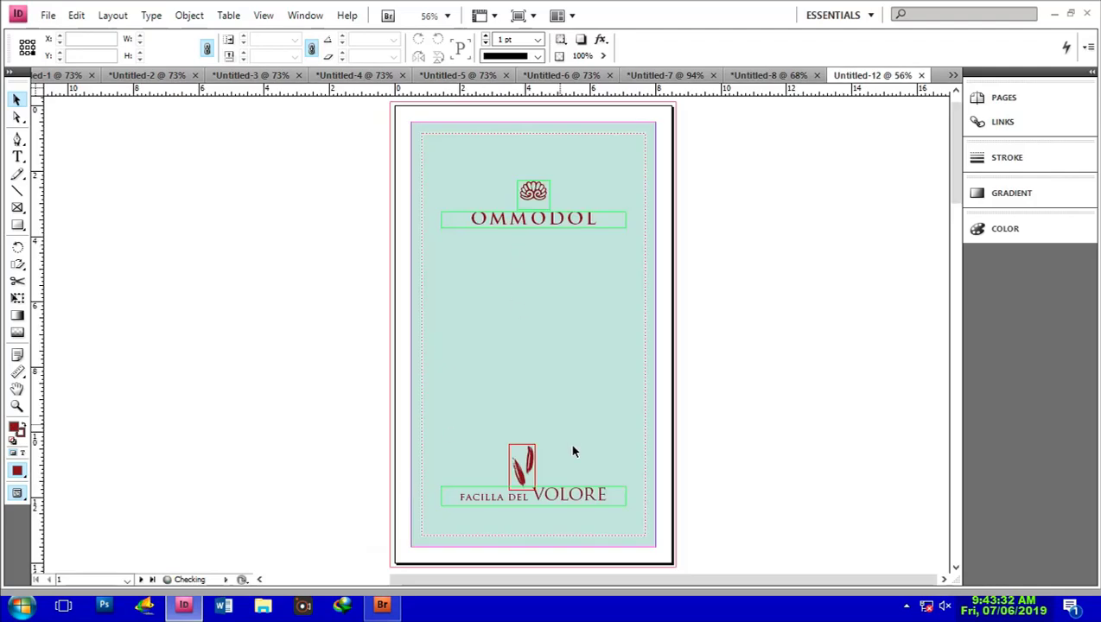
Examine the menu document's layout and its page thumbnails, and close the document.
scroll(566, 457, "down", 4)
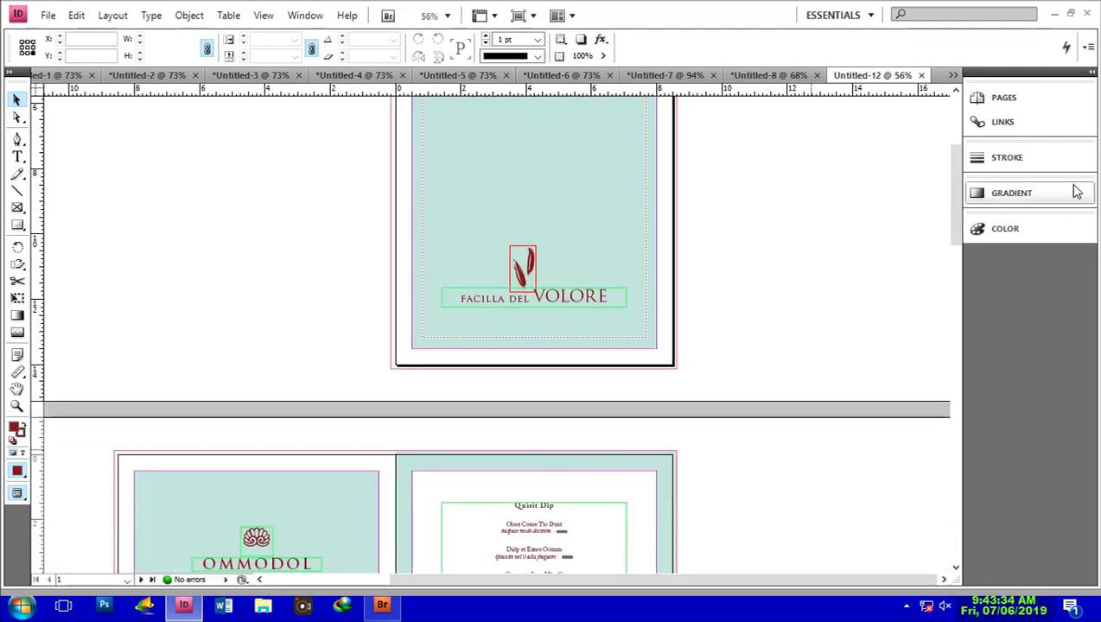
left_click(1015, 101)
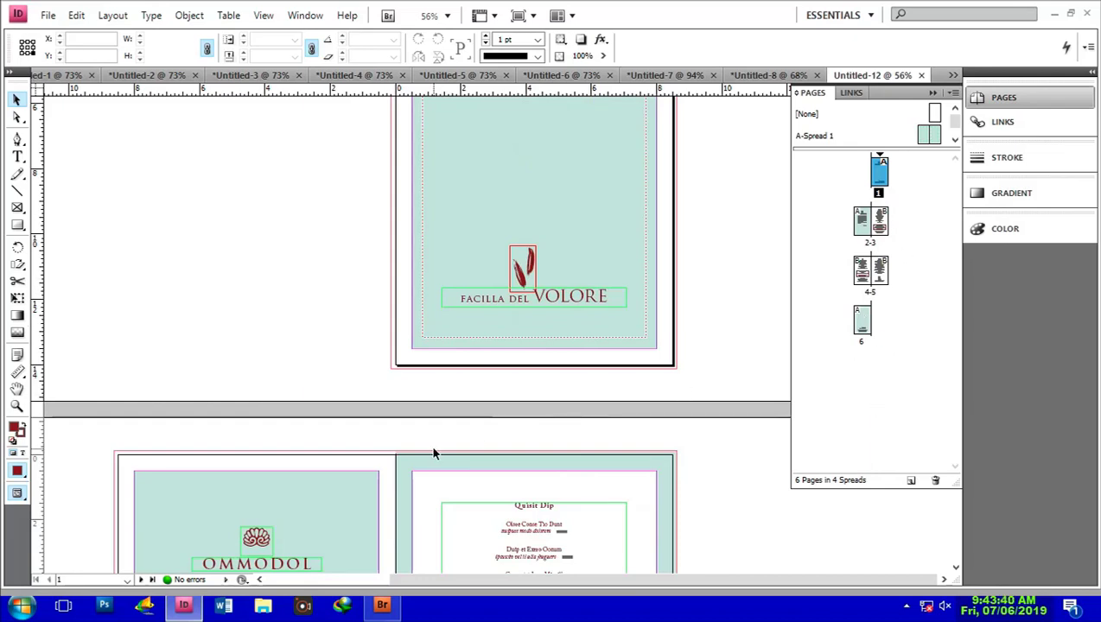
scroll(503, 487, "down", 10)
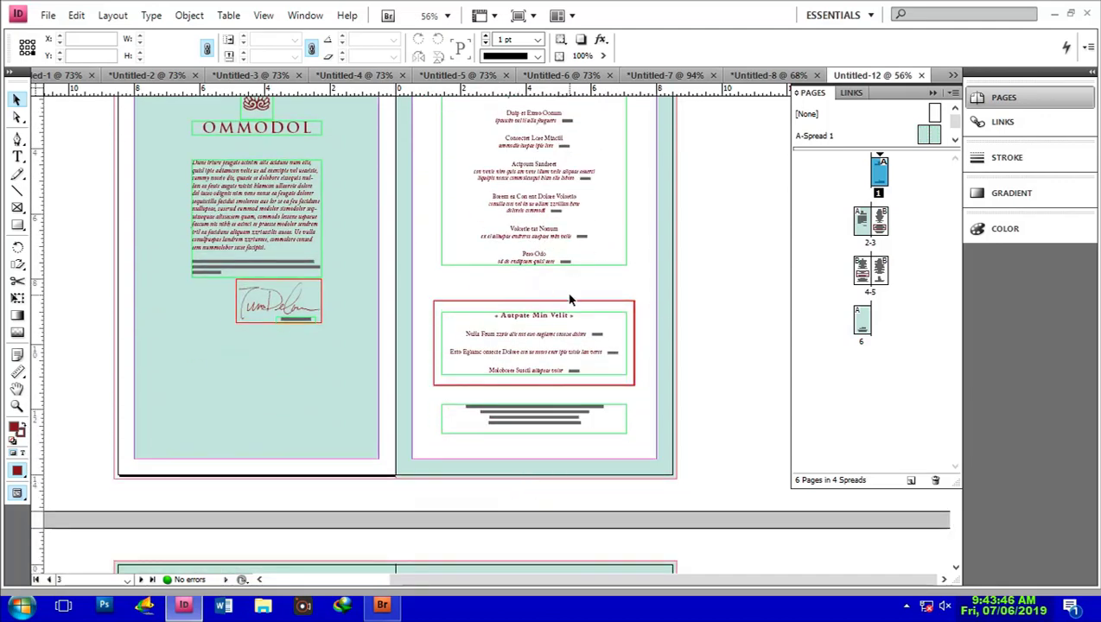
scroll(569, 299, "up", 9)
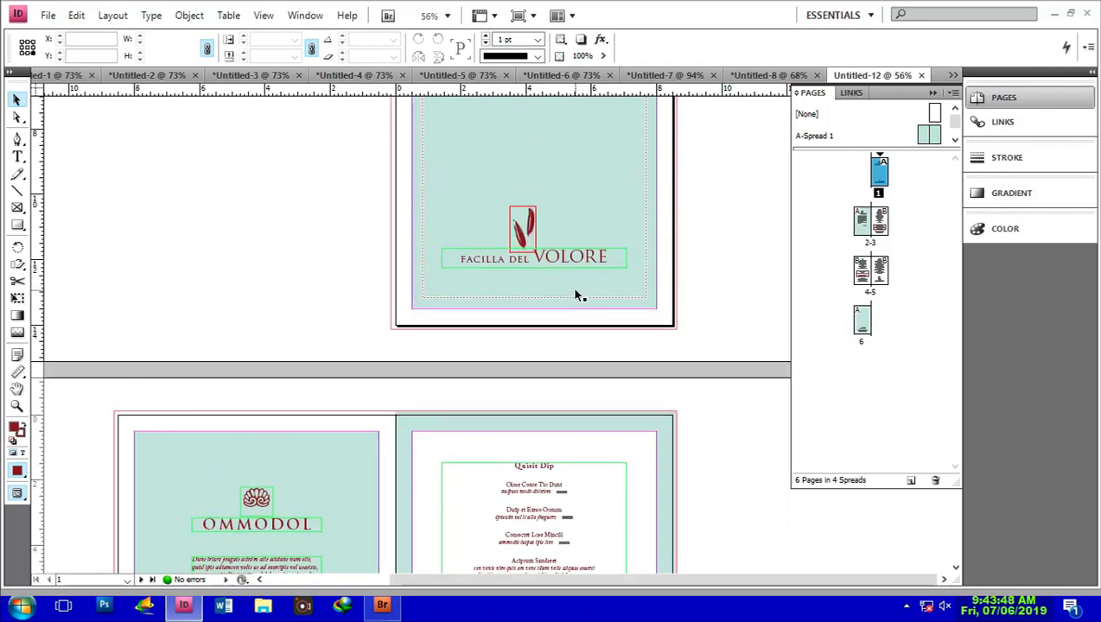
left_click(935, 93)
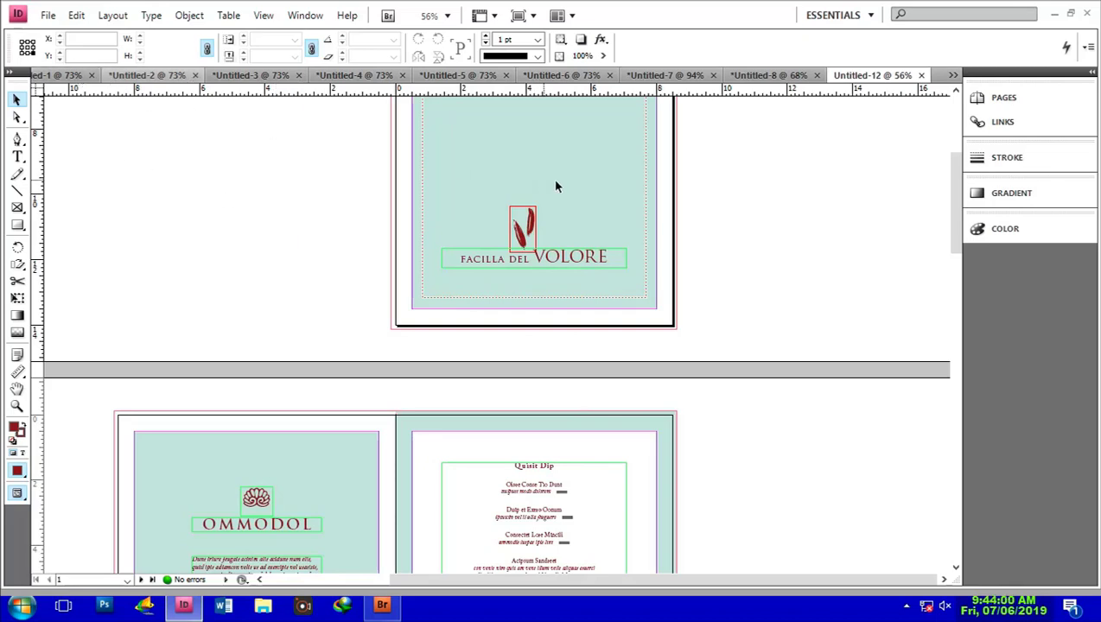
left_click(923, 75)
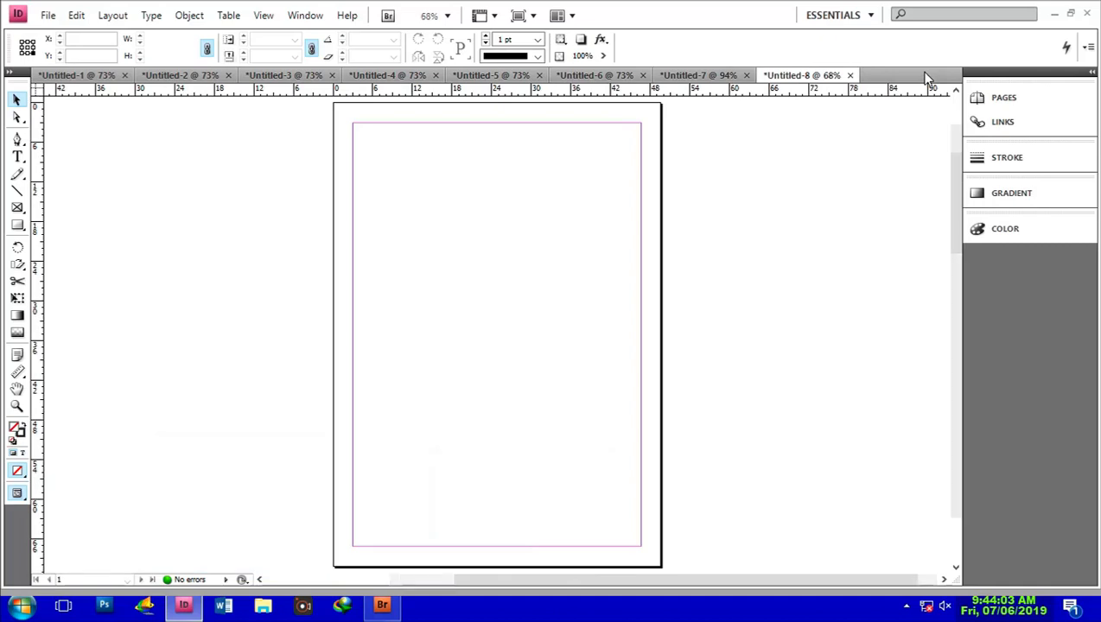
Create a new book file in the Documents folder, named with the personal first name followed by 1, and move its panel beside the page.
left_click(46, 16)
mouse_move(86, 40)
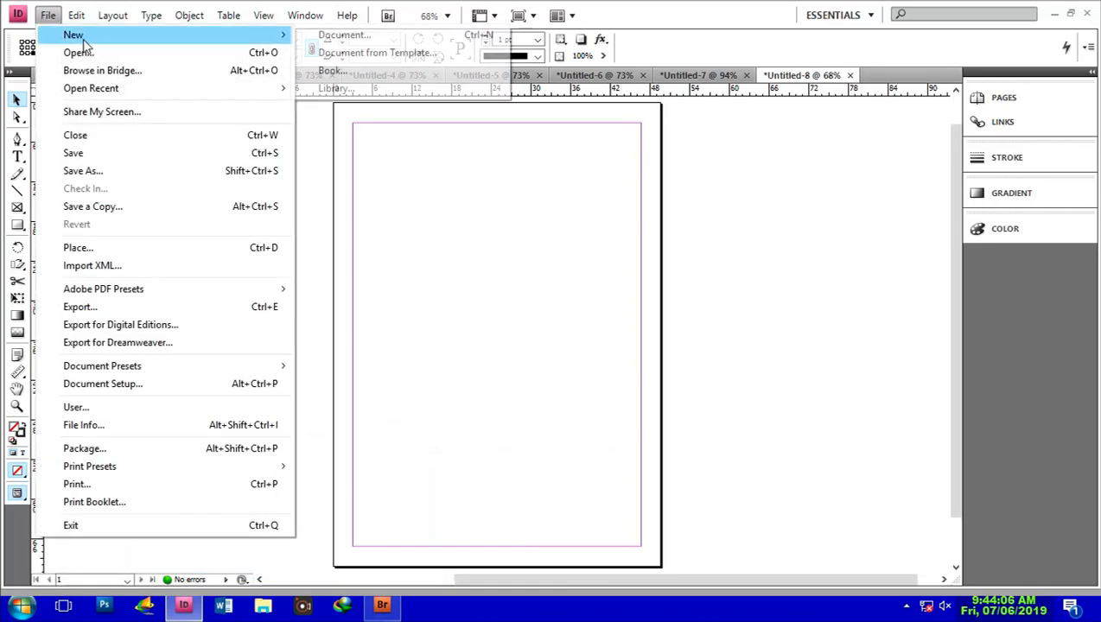
left_click(332, 72)
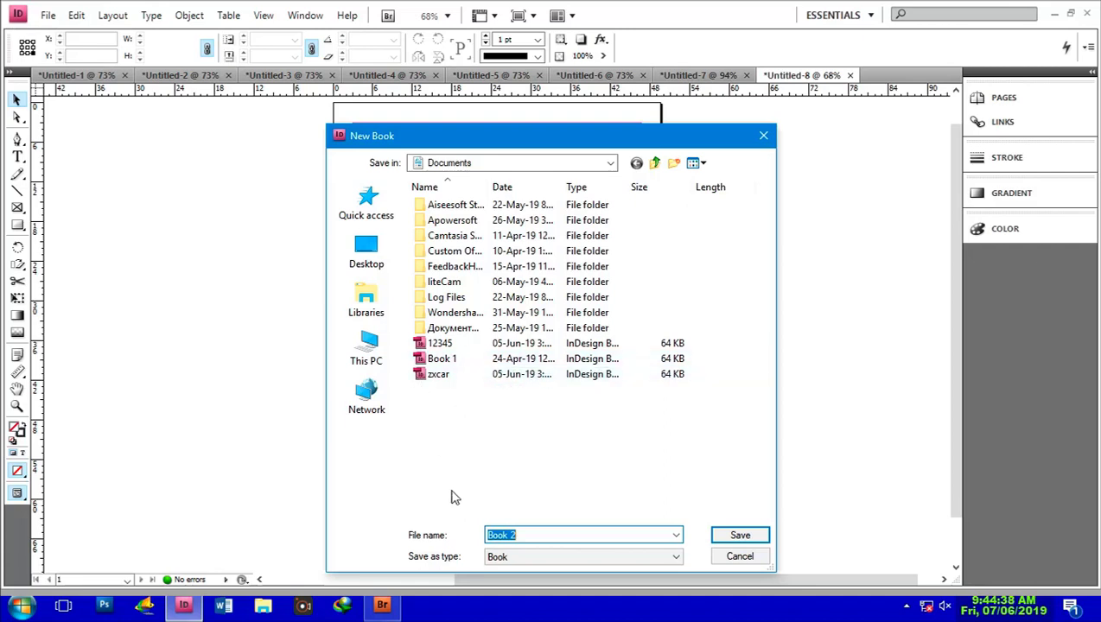
left_click_drag(531, 534, 457, 534)
type("anto")
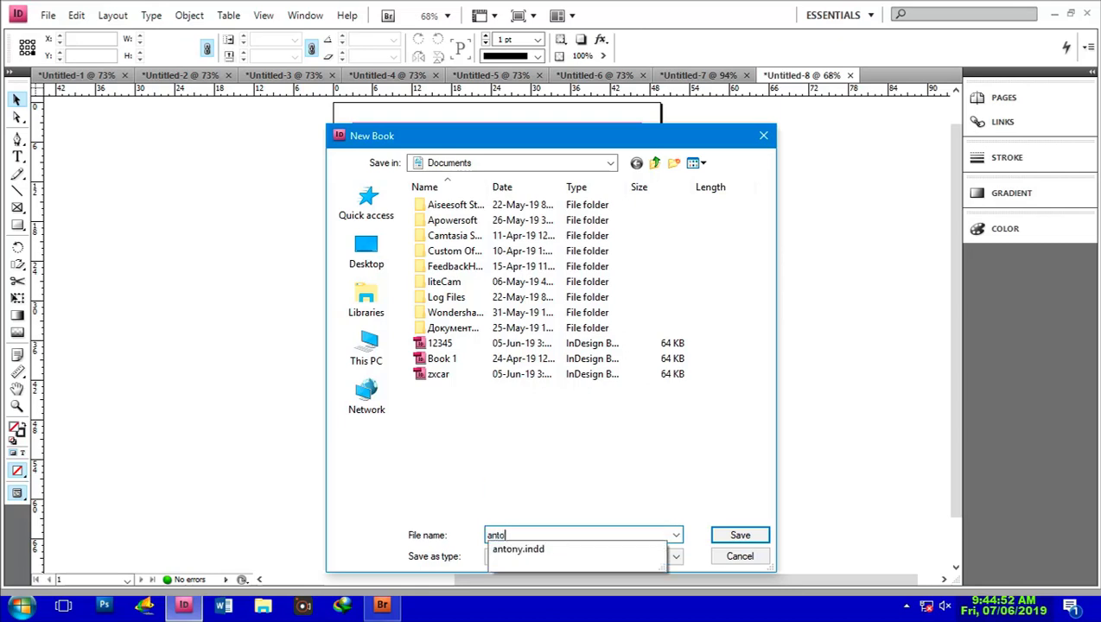
type("ny1")
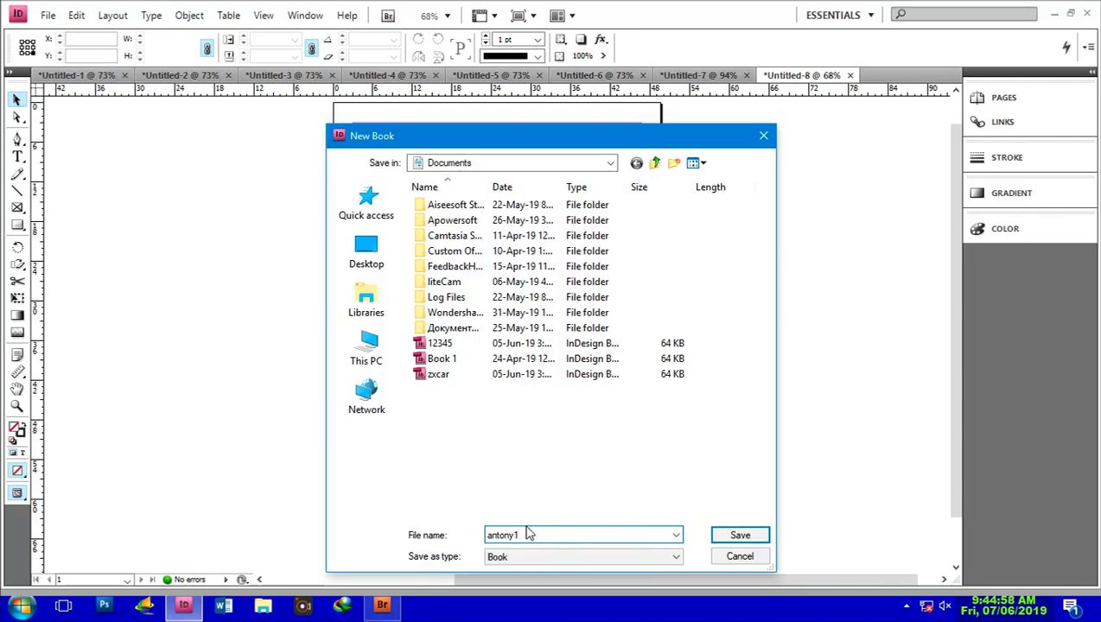
left_click(754, 537)
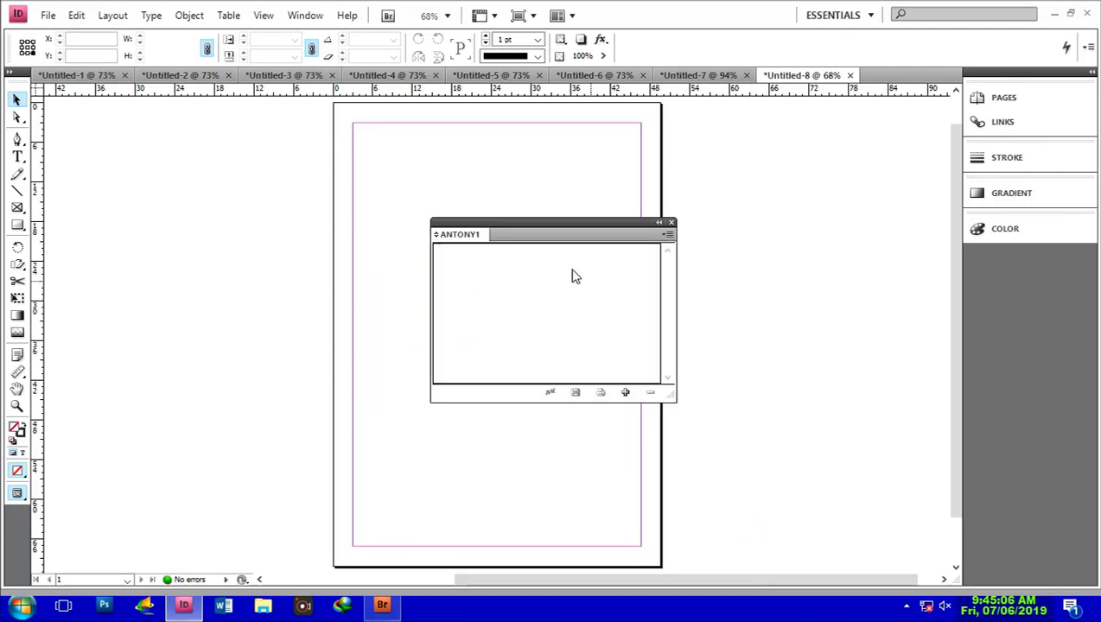
left_click_drag(541, 226, 789, 197)
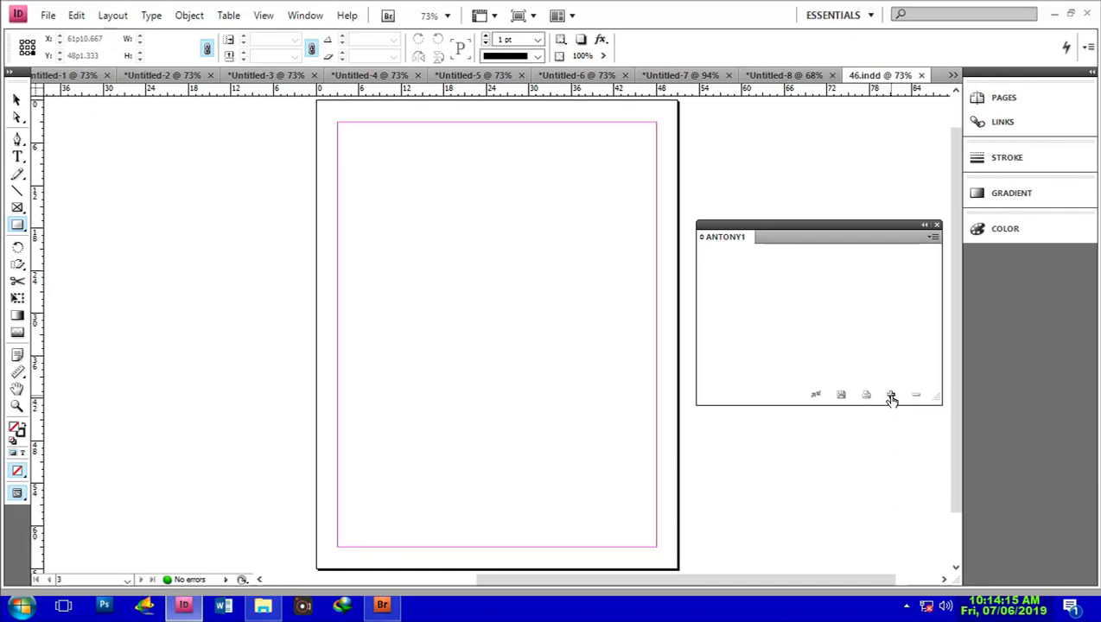
Add the documents 12 and 45 from the Documents folder to the new book.
left_click(890, 396)
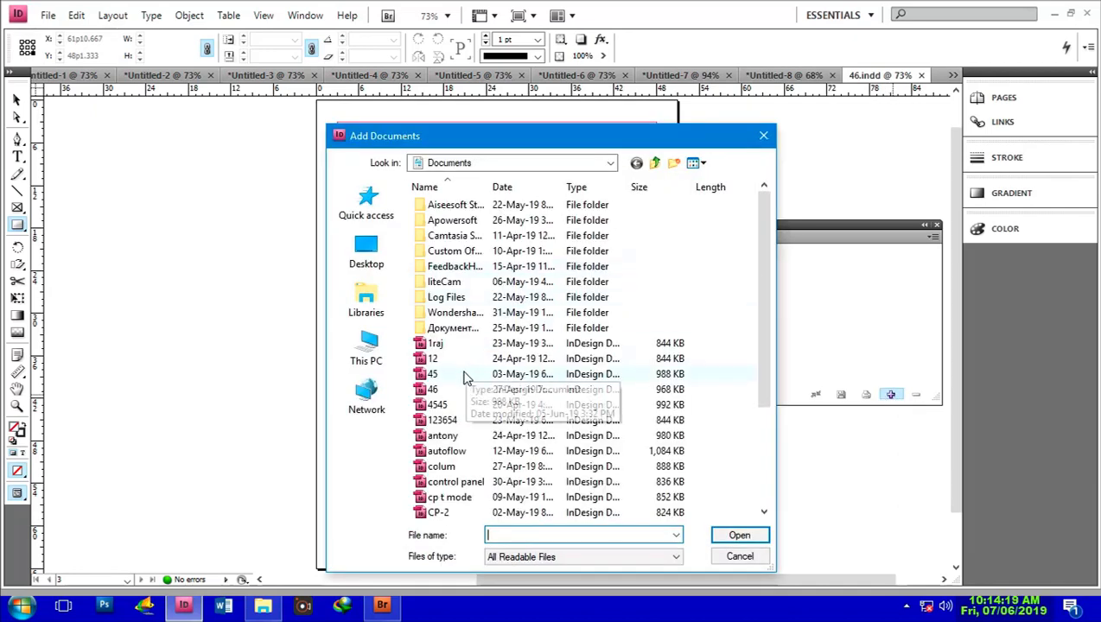
scroll(465, 378, "down", 2)
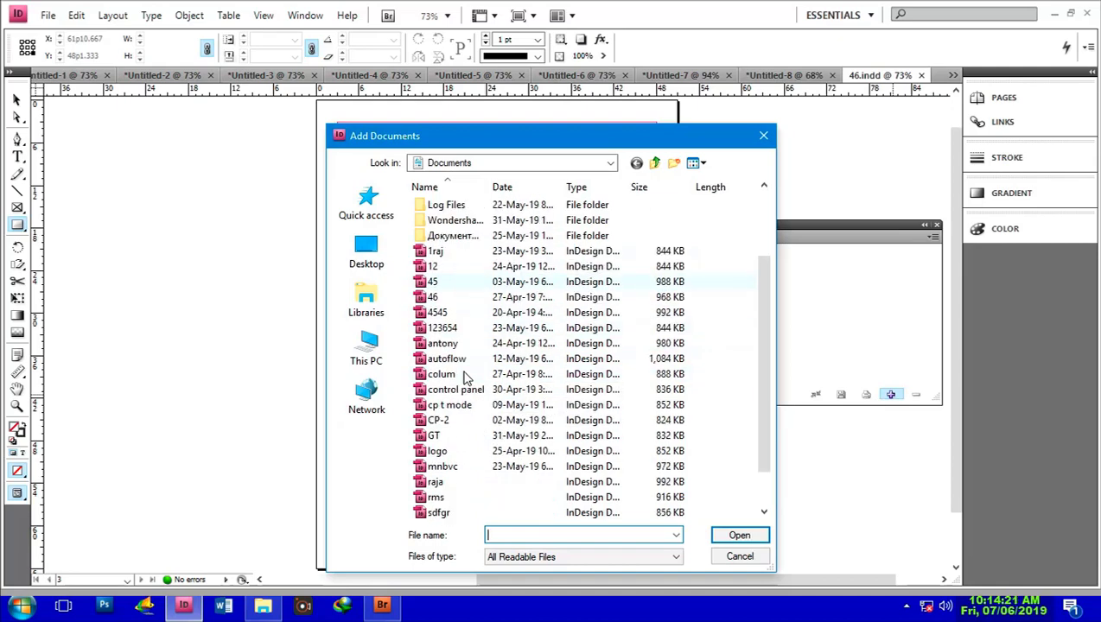
left_click(431, 267)
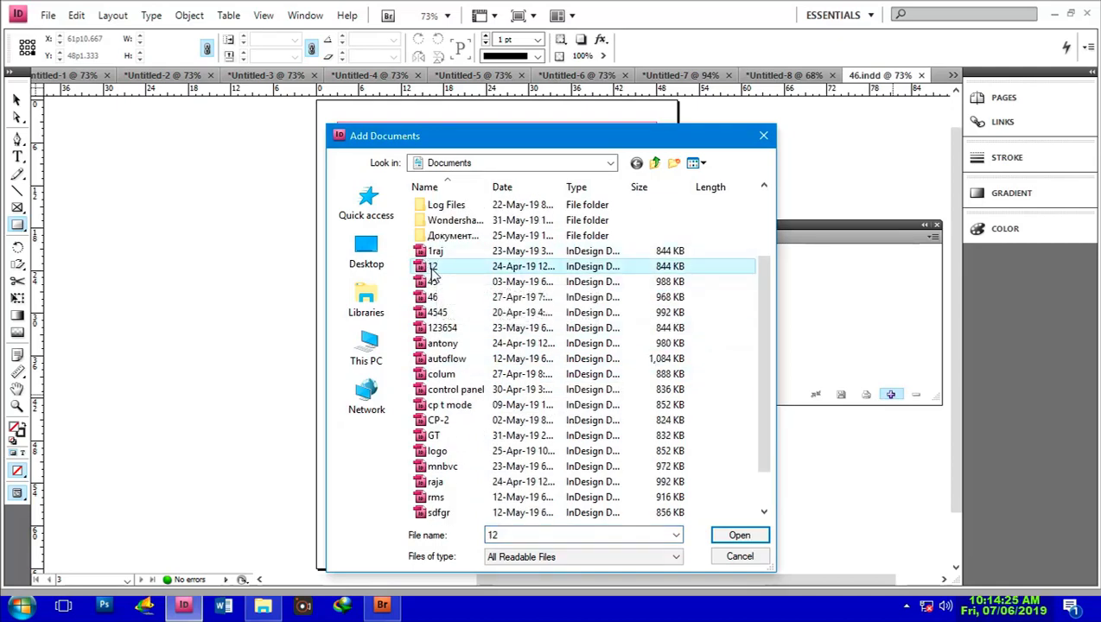
left_click(739, 535)
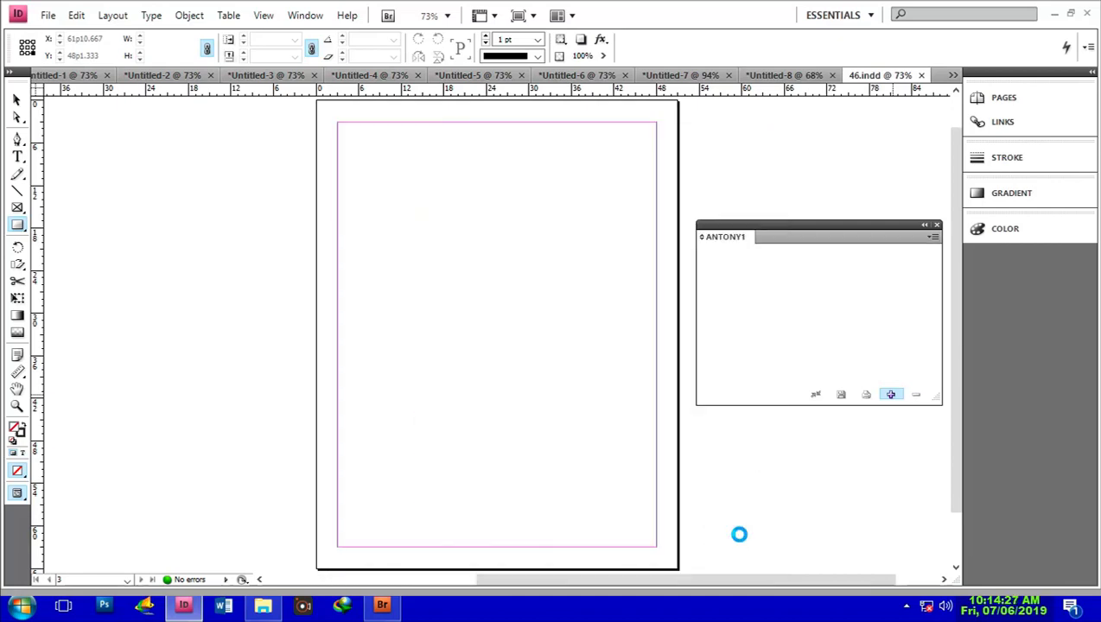
left_click(891, 395)
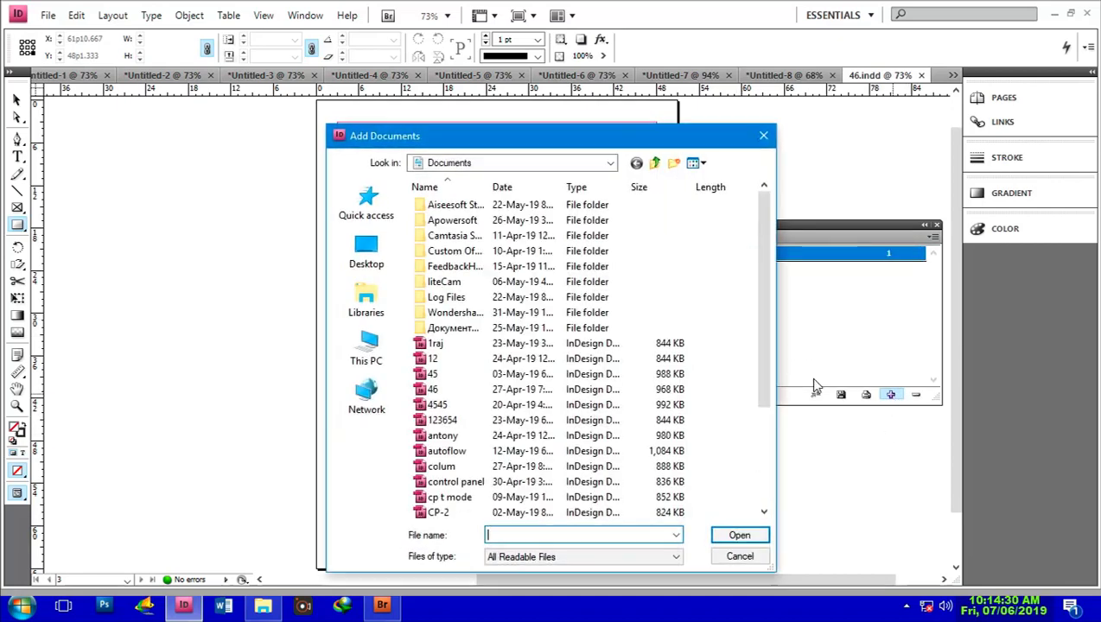
left_click(425, 374)
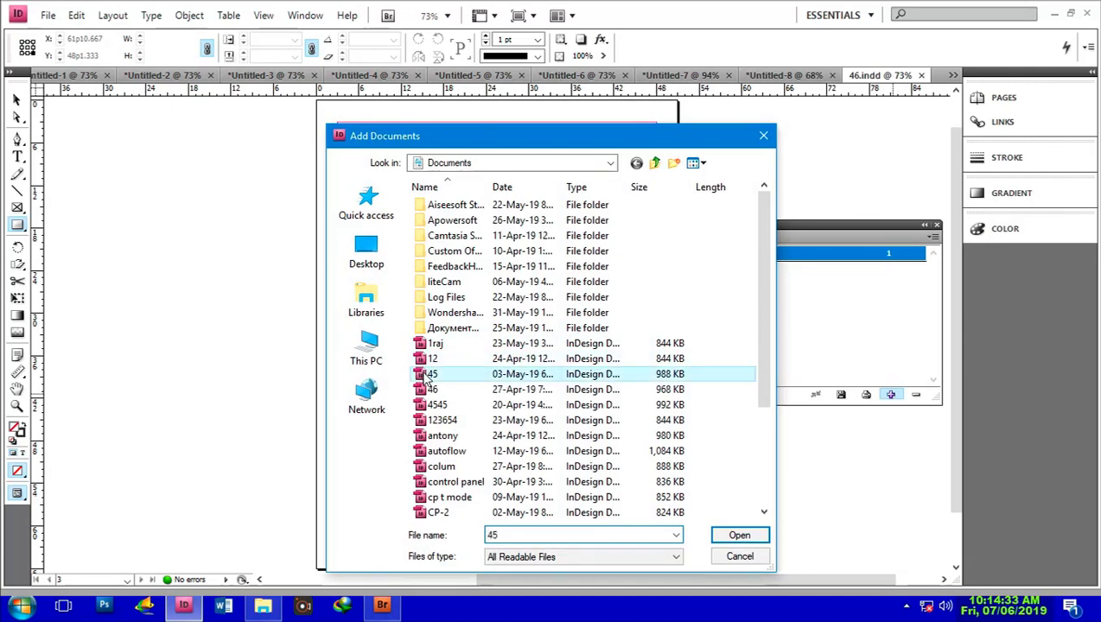
left_click(739, 536)
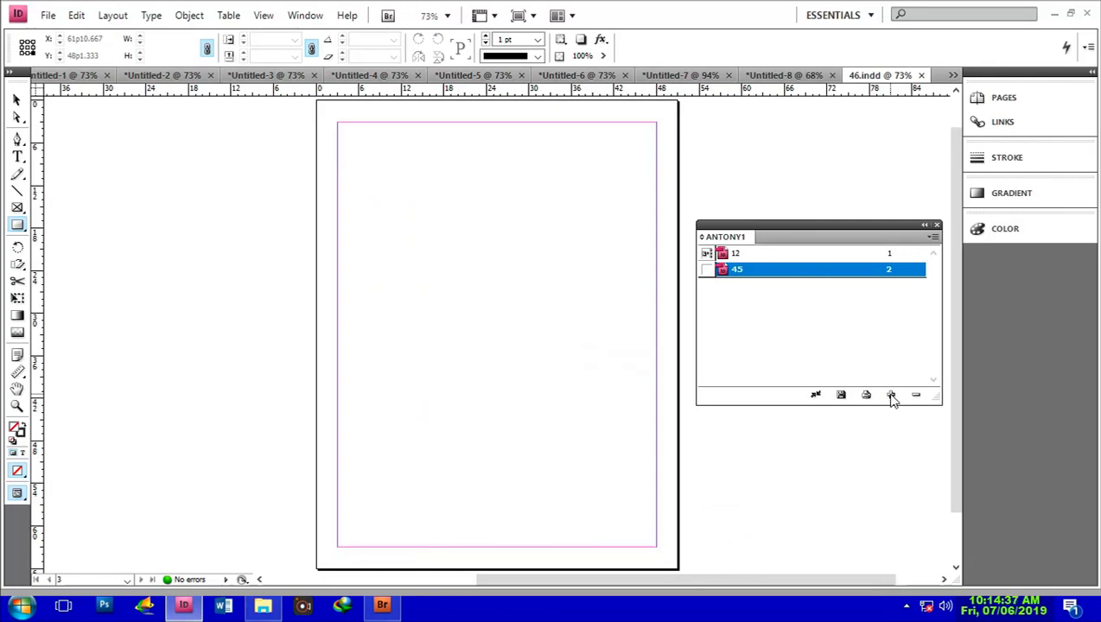
Add the documents 46 and 4545 together to the book.
left_click(891, 395)
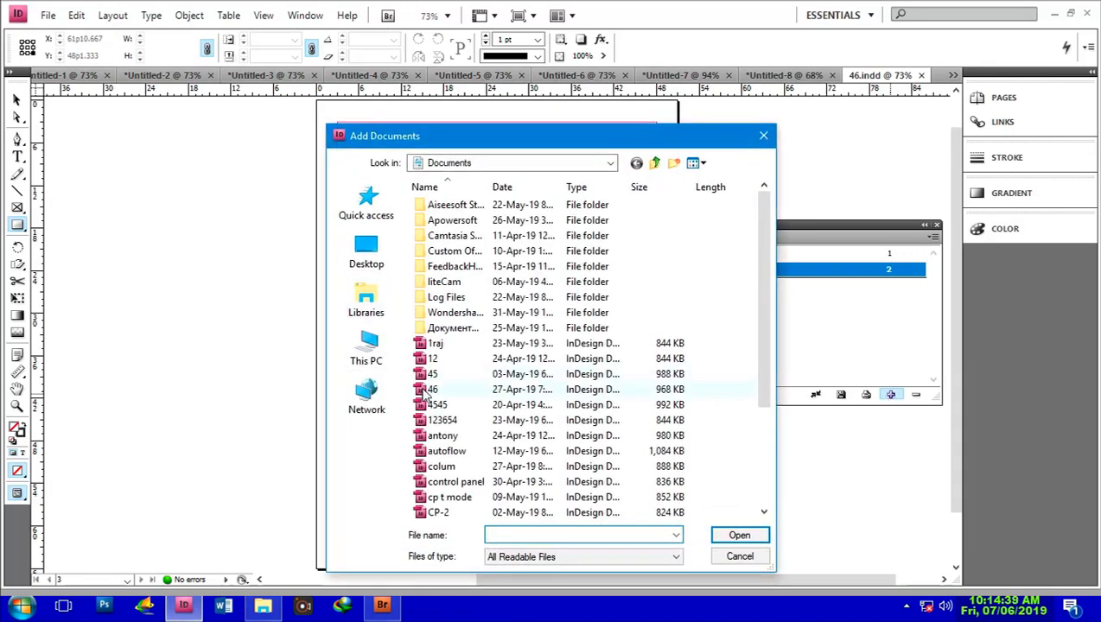
left_click(428, 389)
left_click(427, 405, "shift")
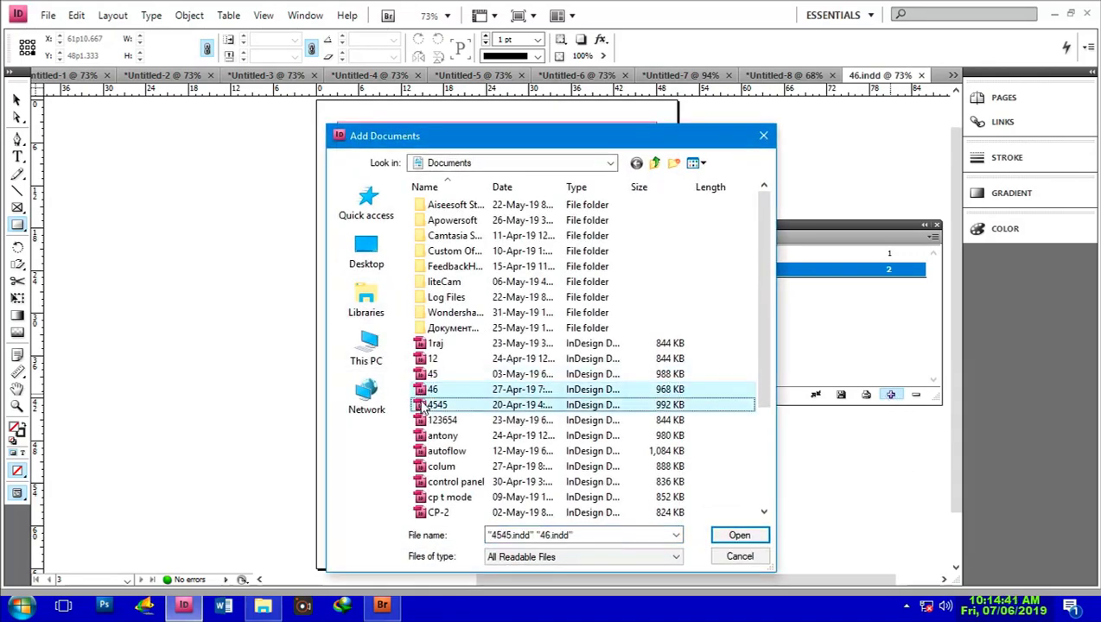
left_click(736, 535)
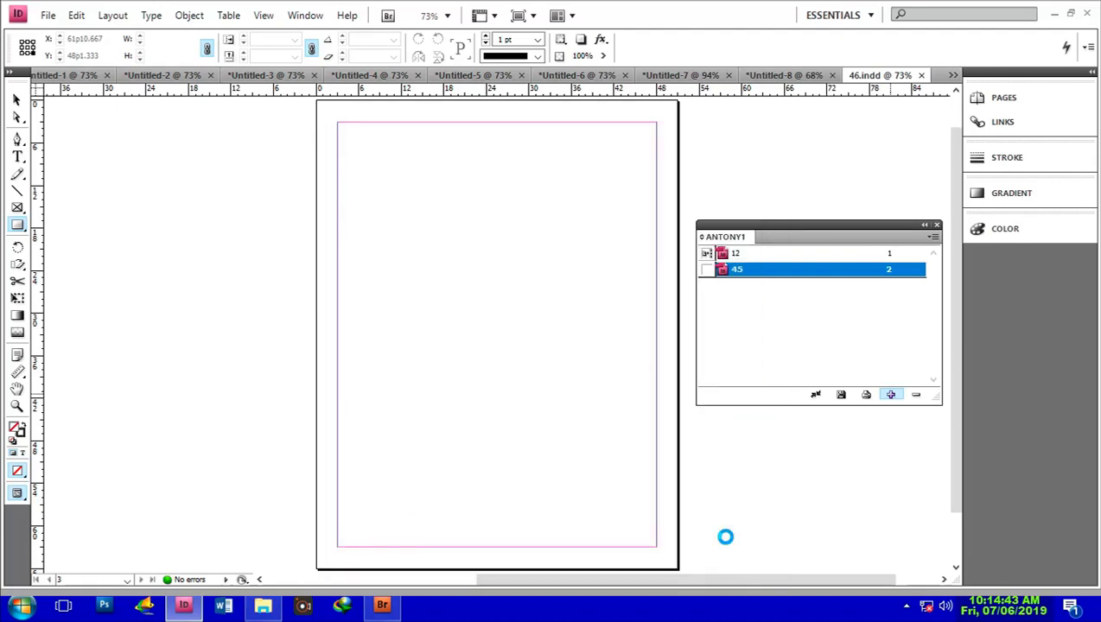
Try to add the documents 123654 and the one named with the personal first name from the Documents folder to the book.
left_click(891, 396)
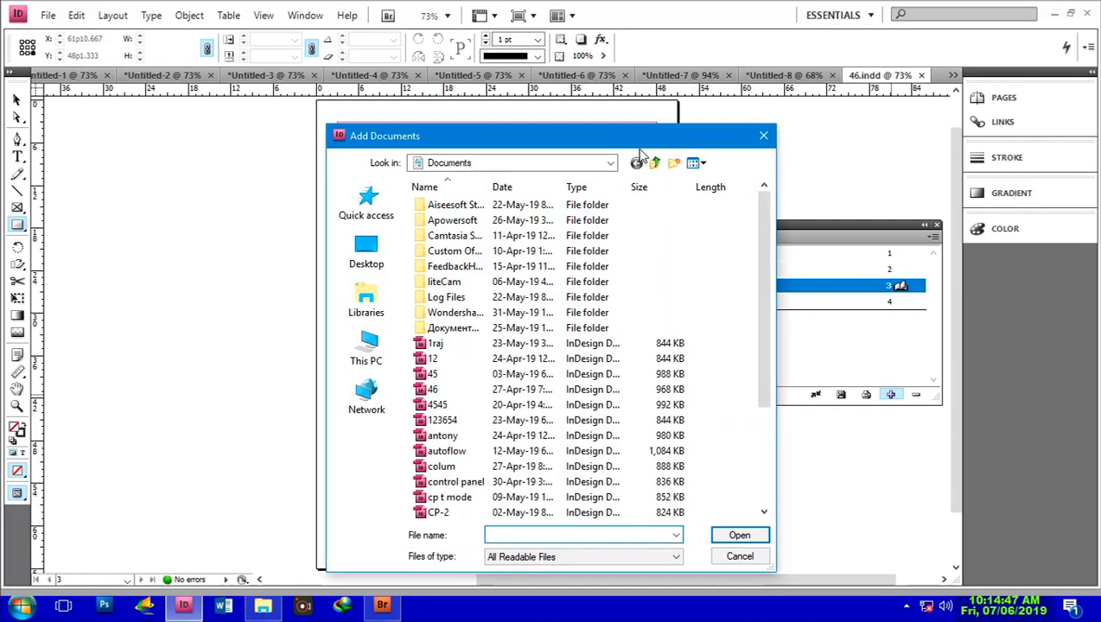
left_click_drag(632, 141, 522, 127)
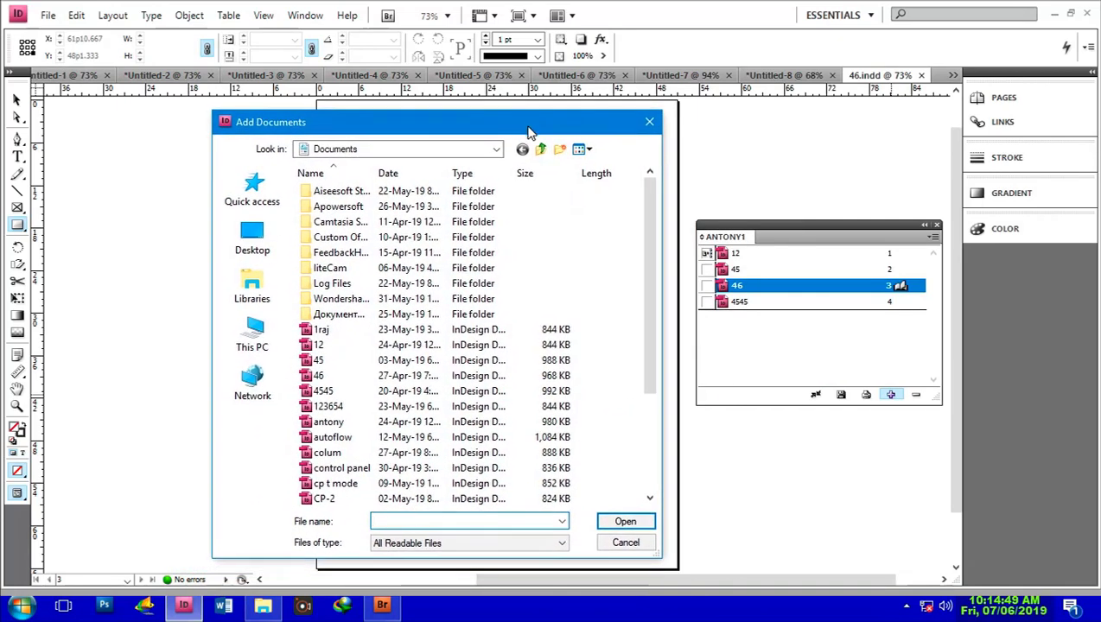
left_click(331, 408)
left_click(327, 422, "ctrl")
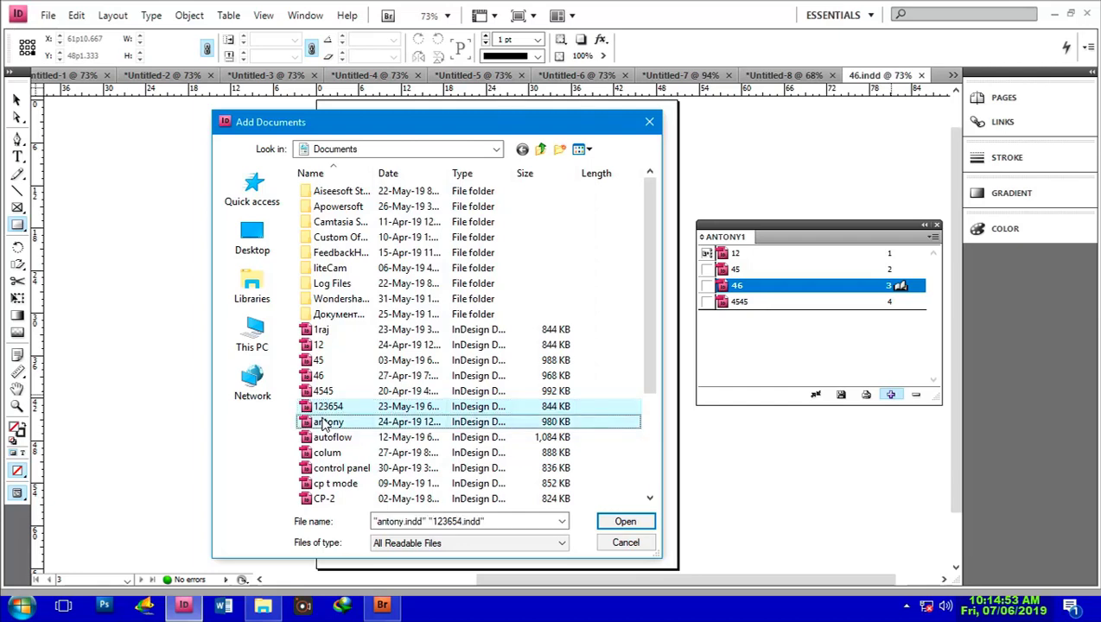
left_click(627, 523)
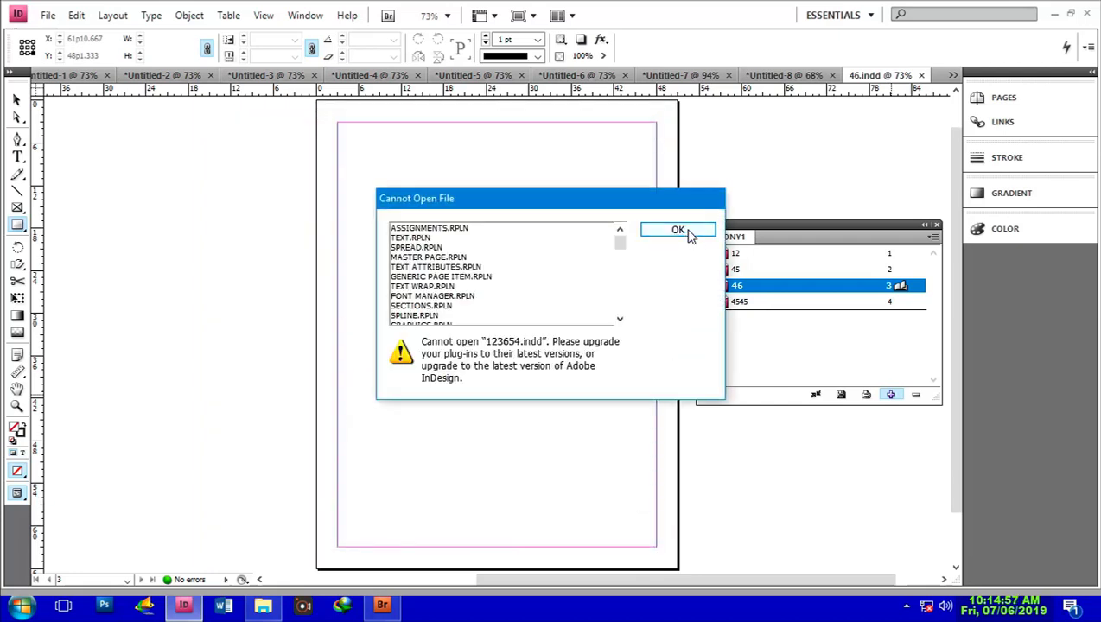
left_click(679, 230)
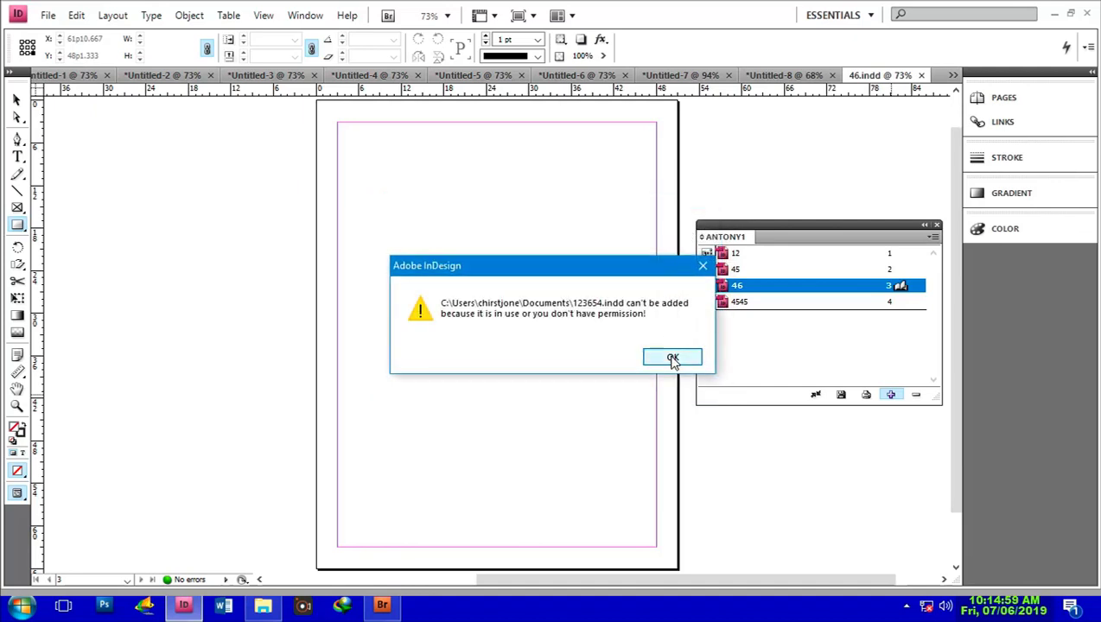
left_click(673, 358)
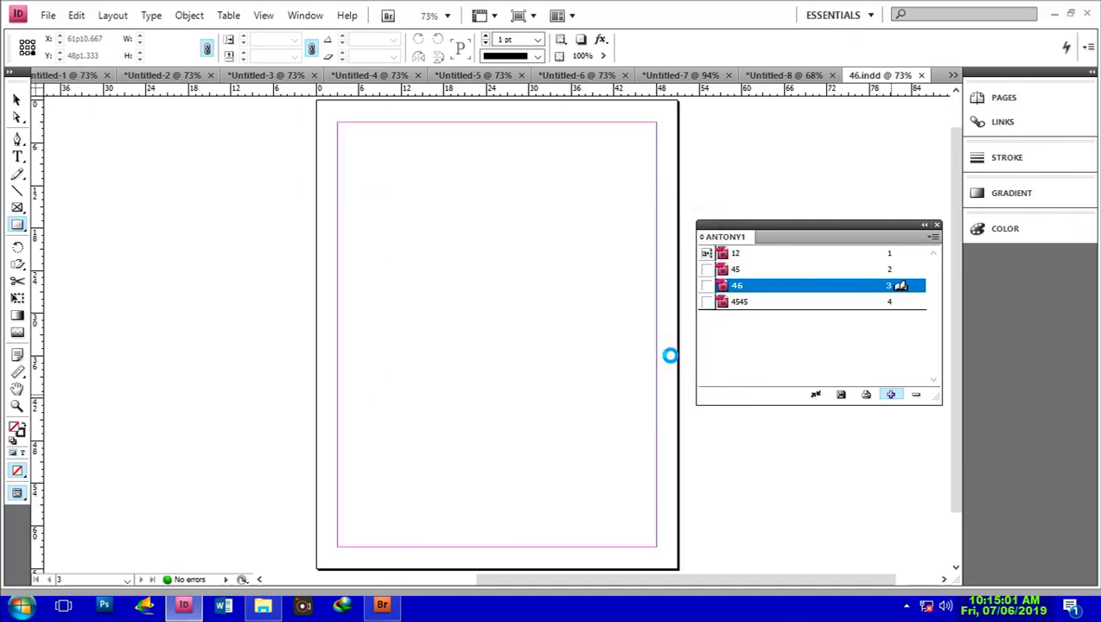
Add the documents autoflow and colum together to the book, and open autoflow from the book's list.
left_click(893, 395)
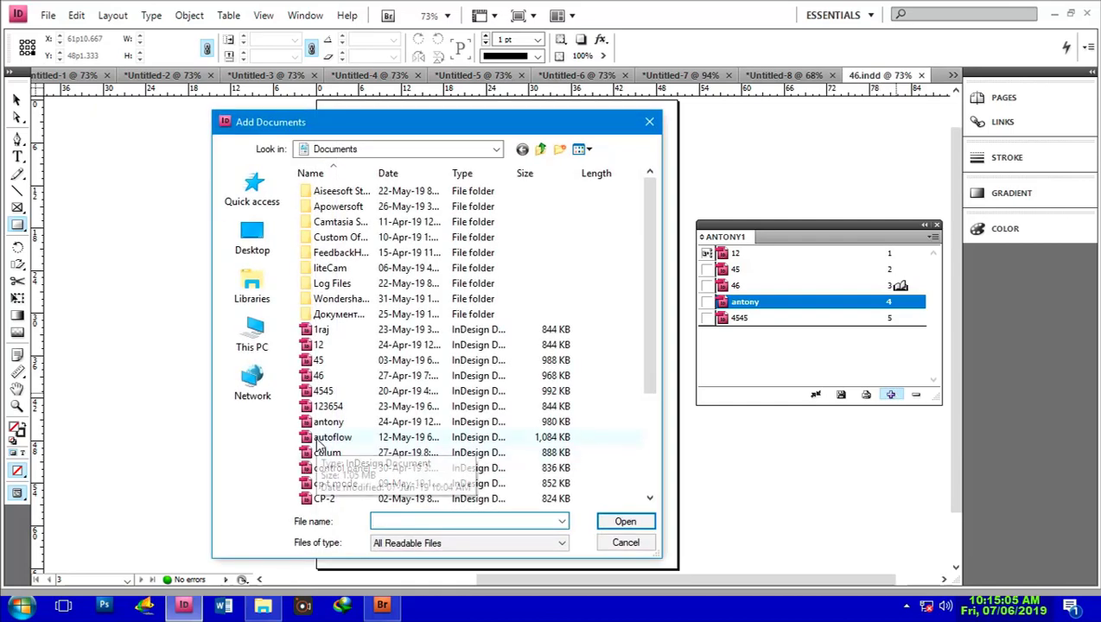
left_click(318, 438)
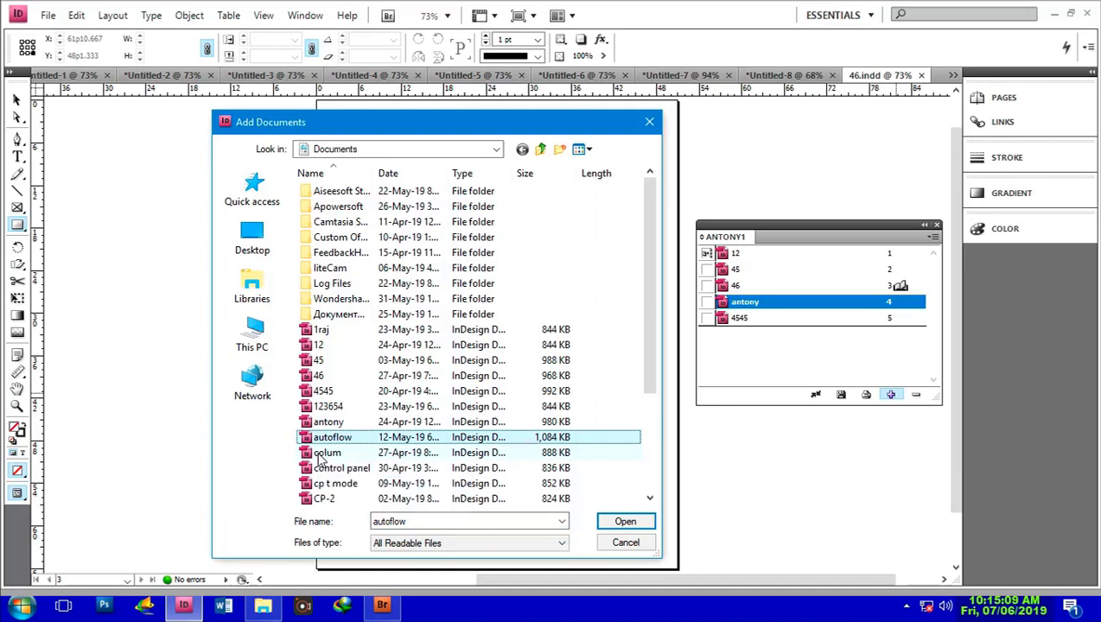
left_click(321, 453, "ctrl")
left_click(620, 523)
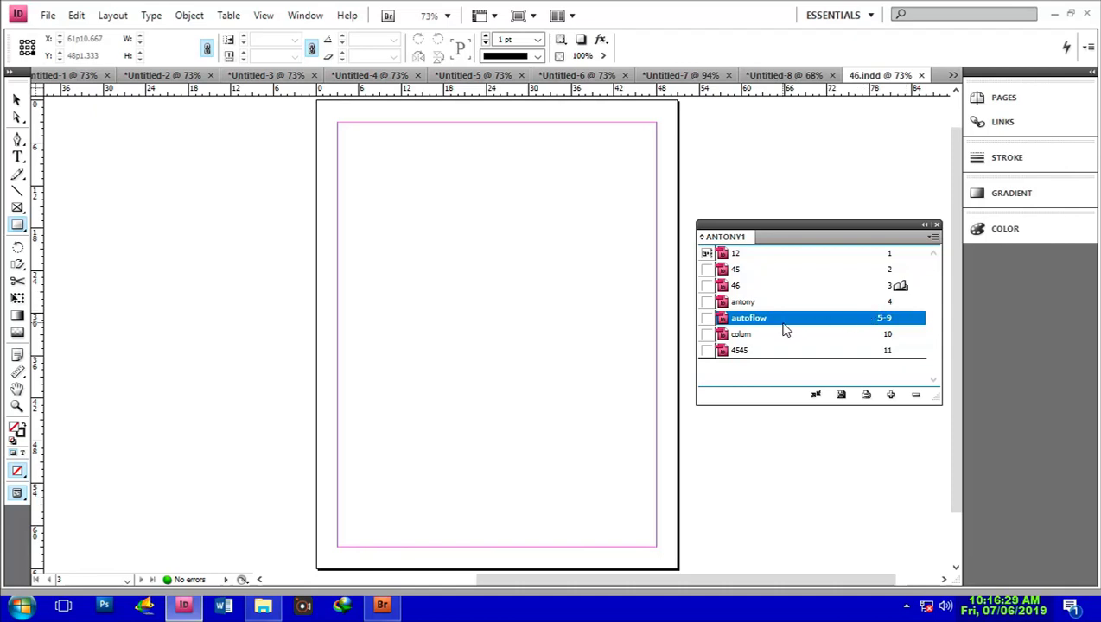
left_click(740, 290)
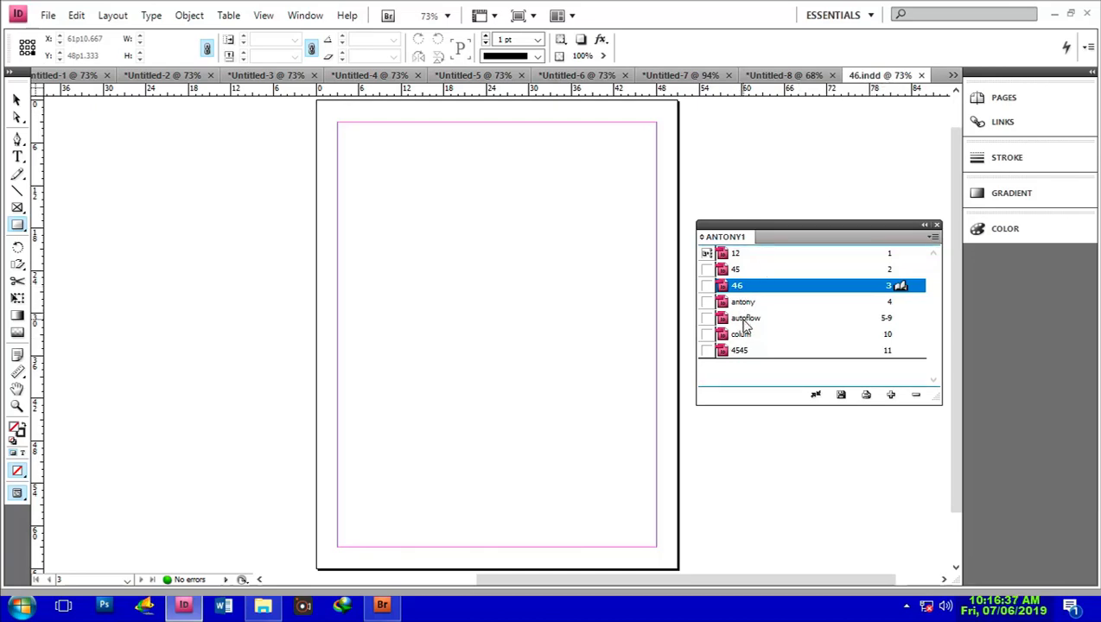
double_click(745, 320)
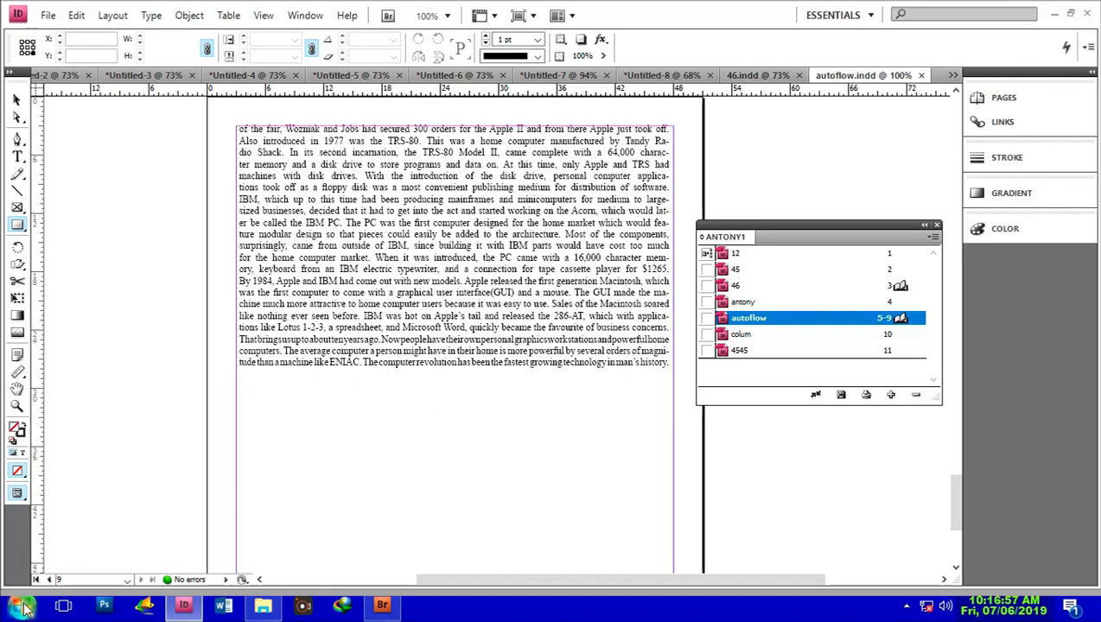
In File Explorer, move the document 45 from Documents into the Wondershare Filmora 9 folder, and return to InDesign's book.
left_click(262, 609)
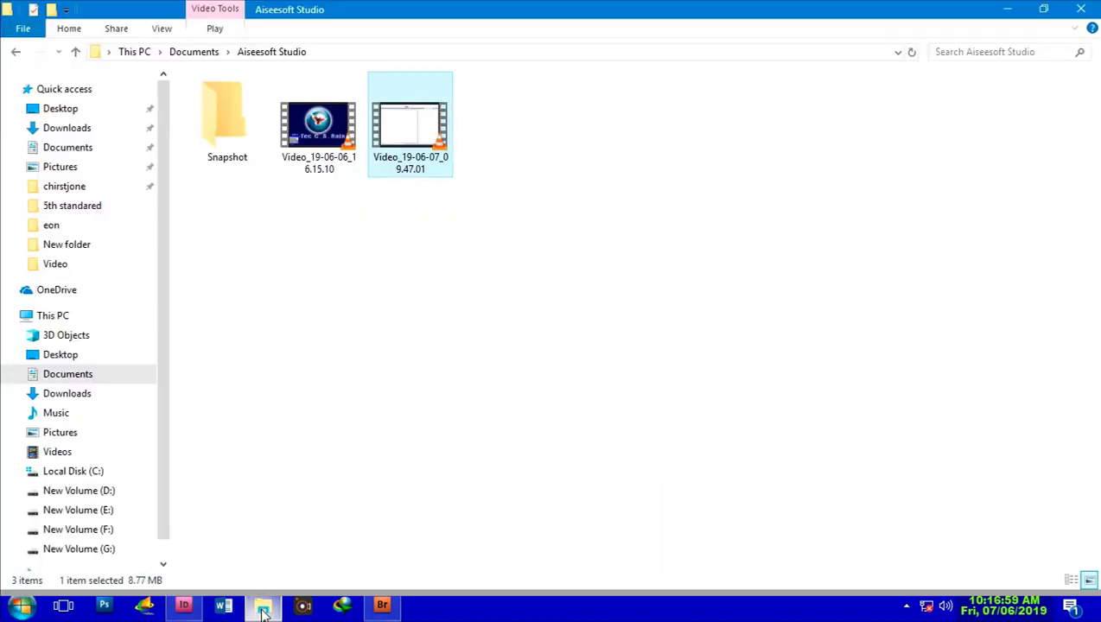
left_click(76, 152)
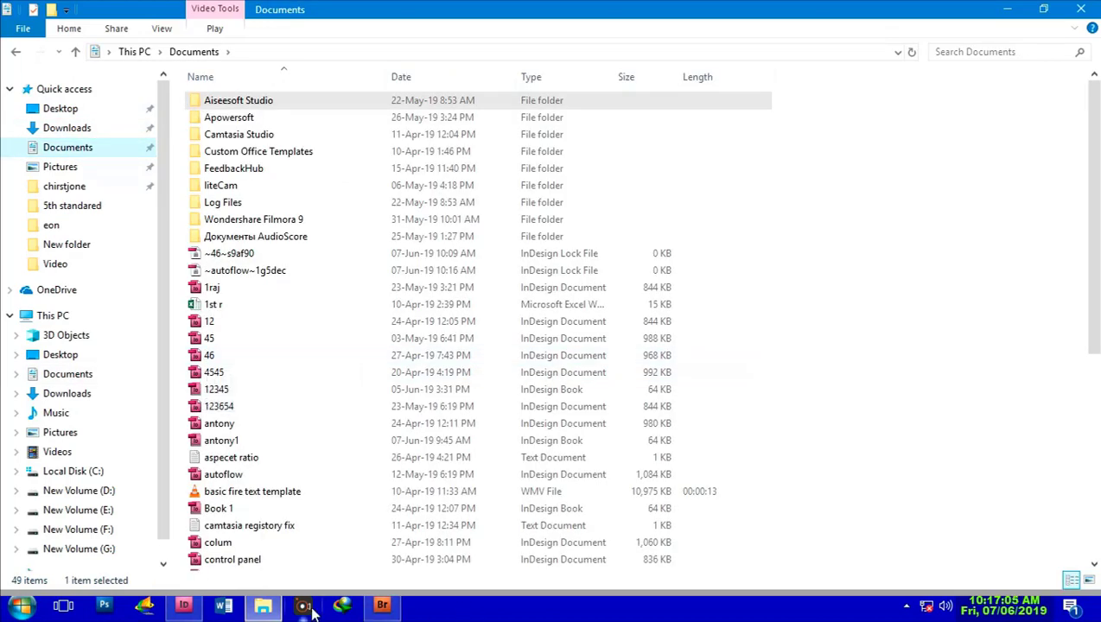
left_click(189, 610)
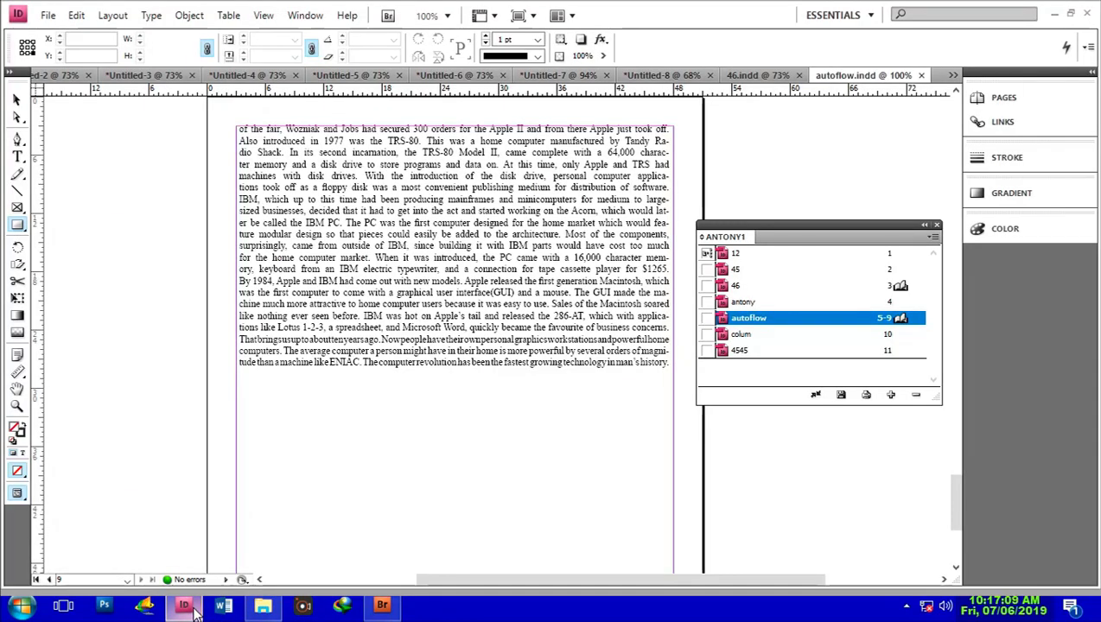
left_click(187, 607)
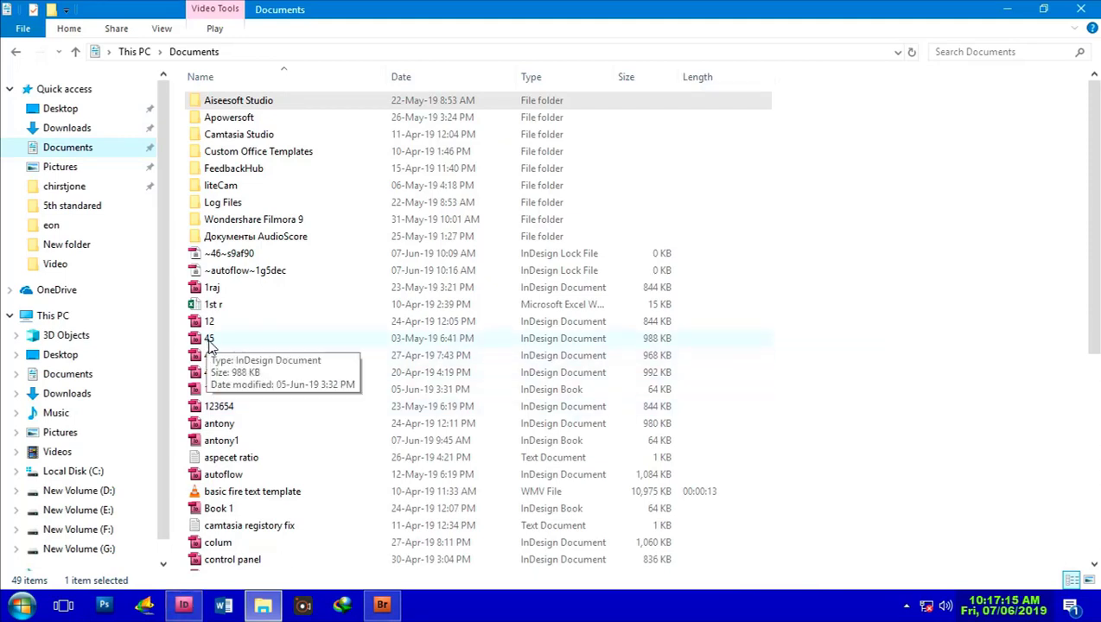
left_click_drag(210, 344, 243, 225)
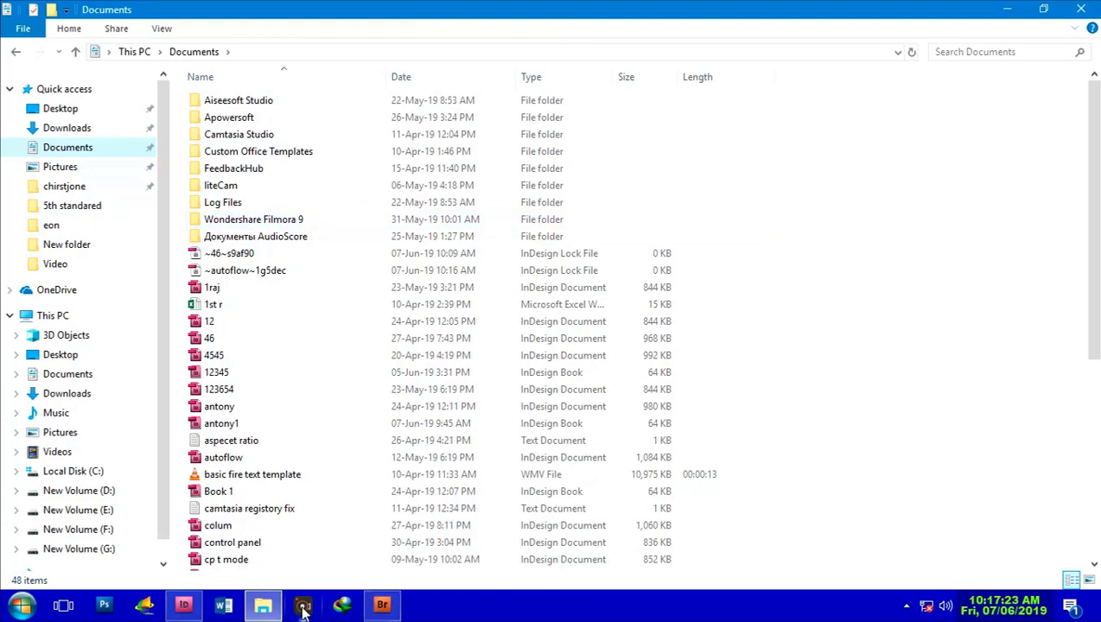
left_click(184, 605)
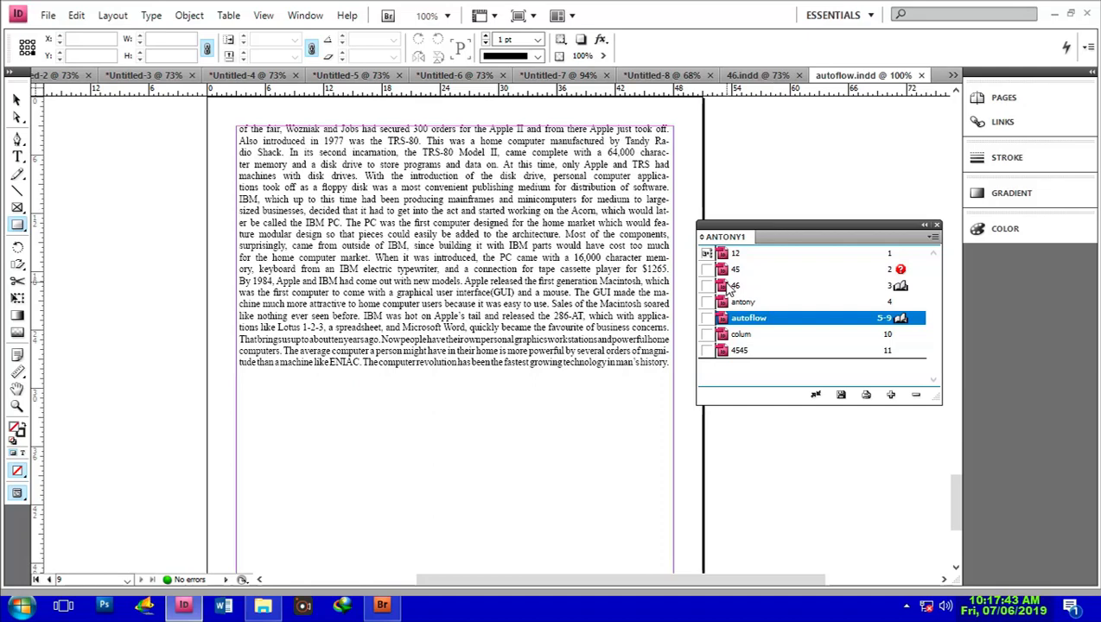
Switch to File Explorer, move the document 45 from the Wondershare Filmora 9 folder back into Documents, and refresh the folder.
left_click(262, 606)
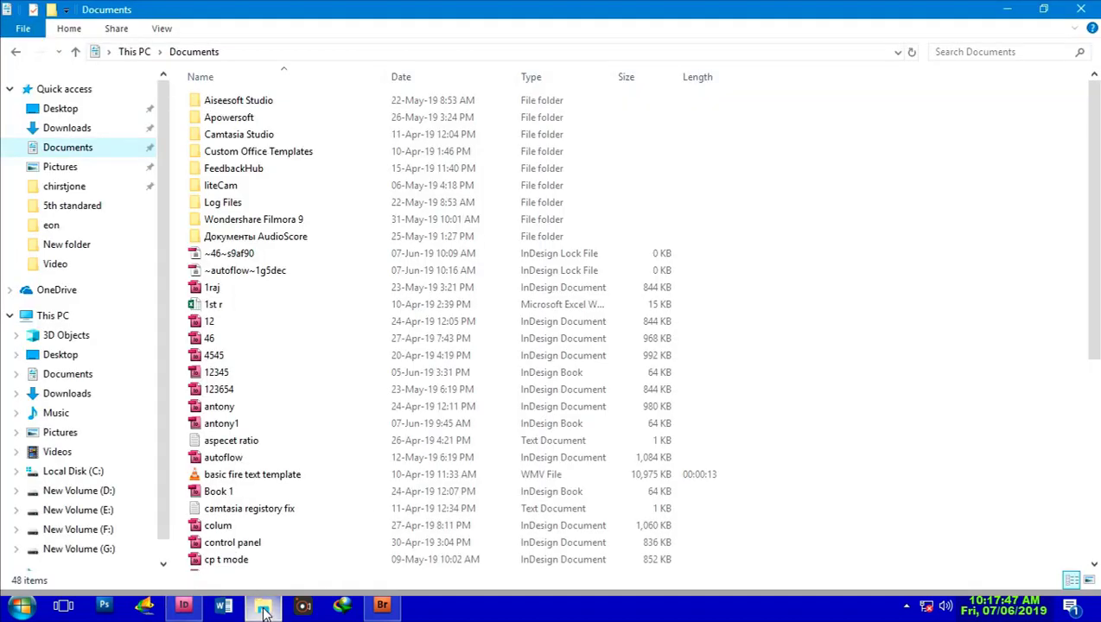
double_click(262, 226)
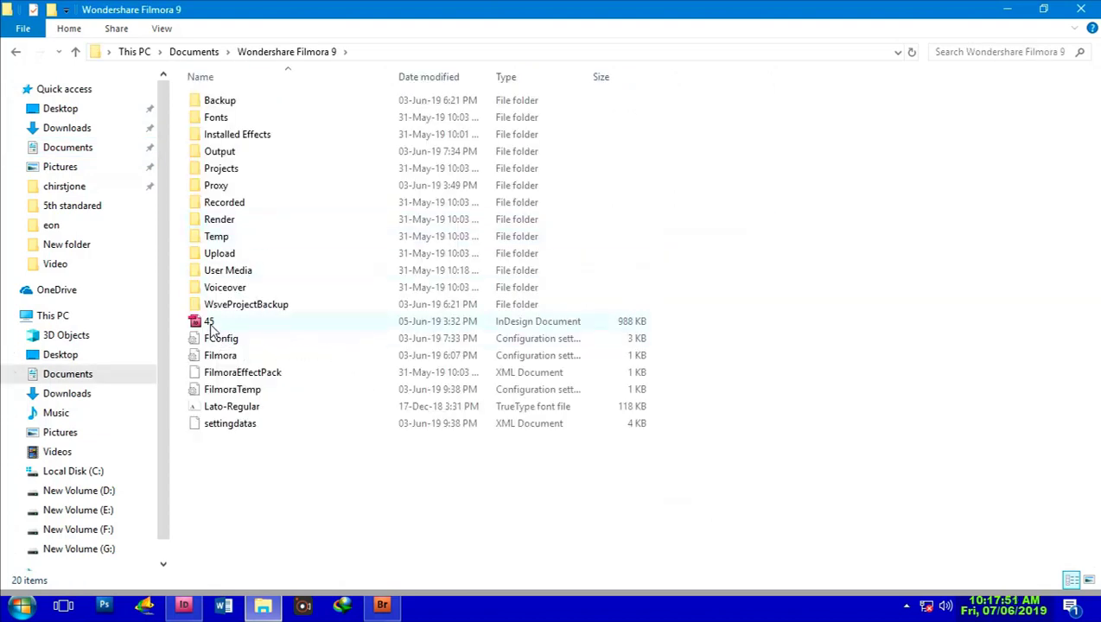
left_click(211, 321)
right_click(211, 322)
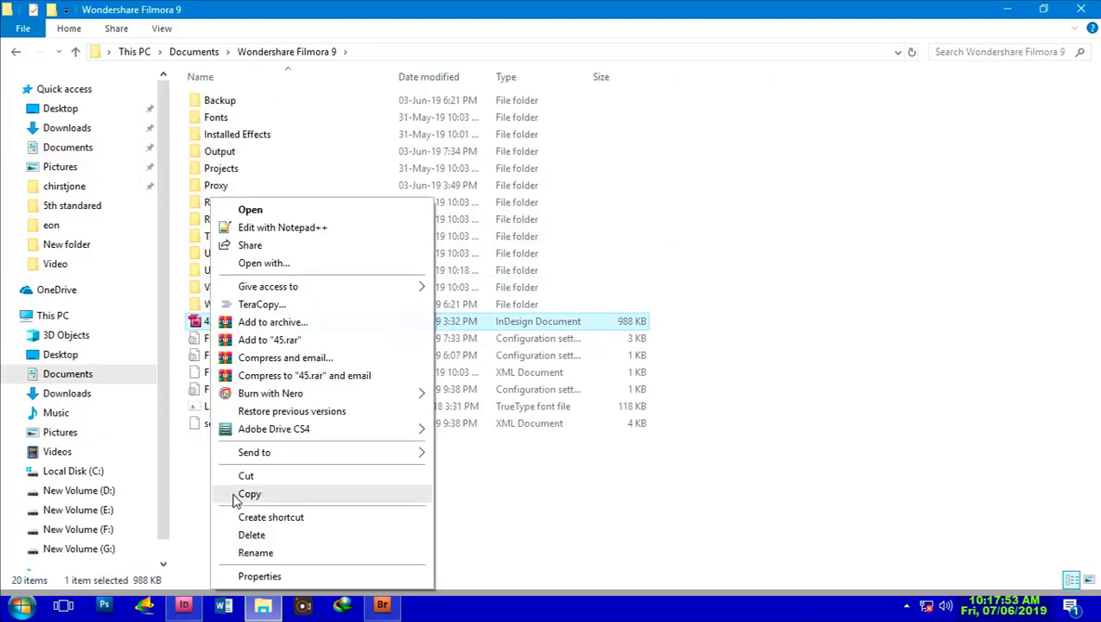
left_click(246, 478)
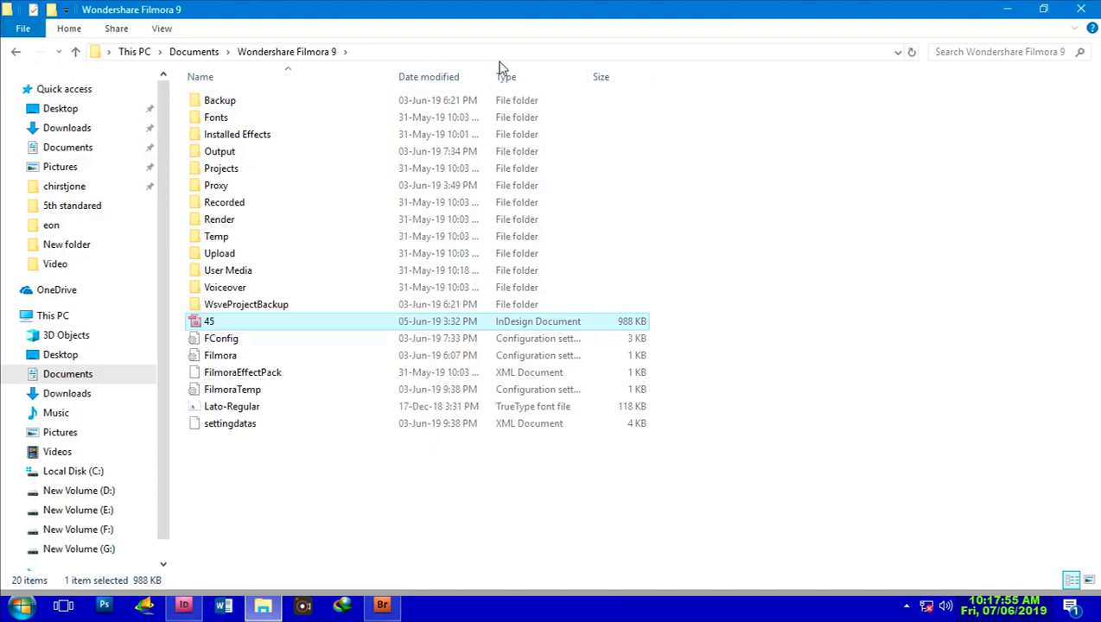
left_click(19, 54)
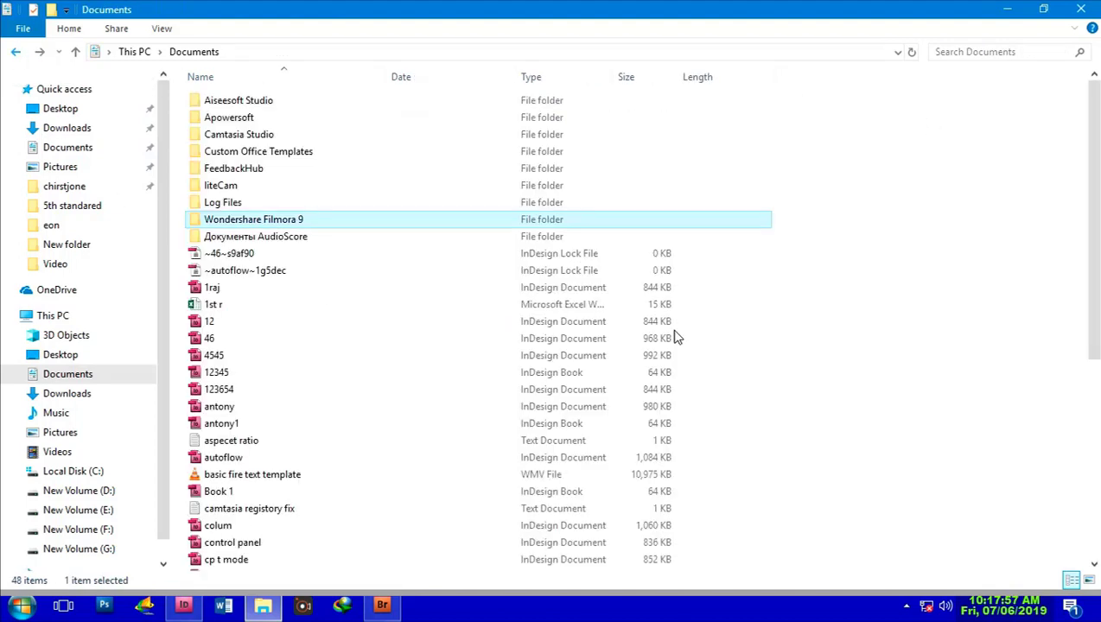
right_click(956, 490)
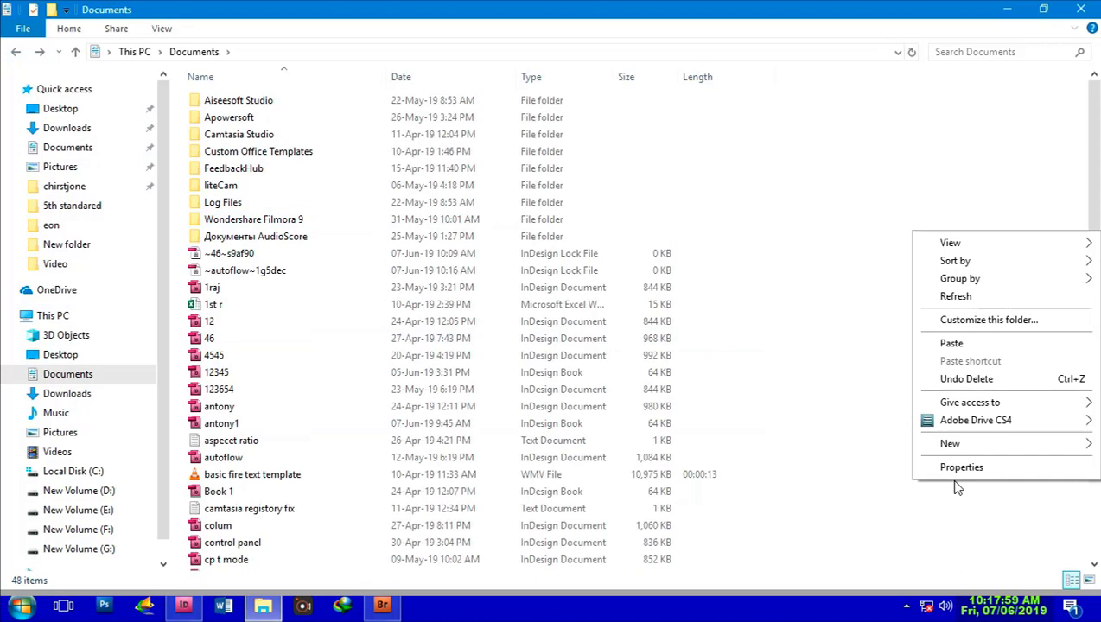
left_click(958, 345)
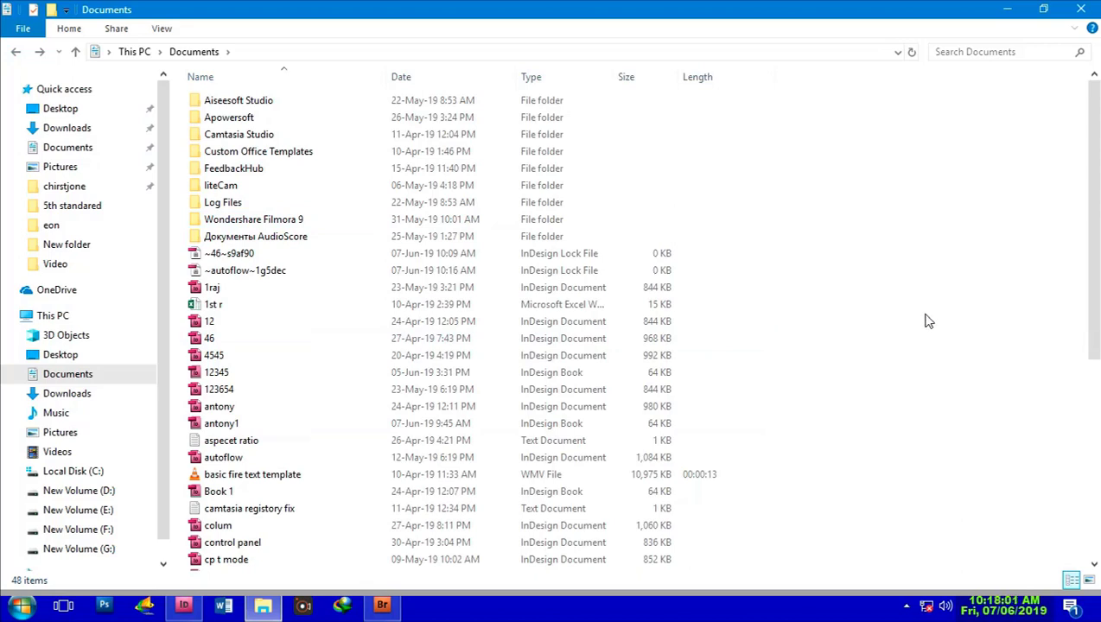
right_click(910, 286)
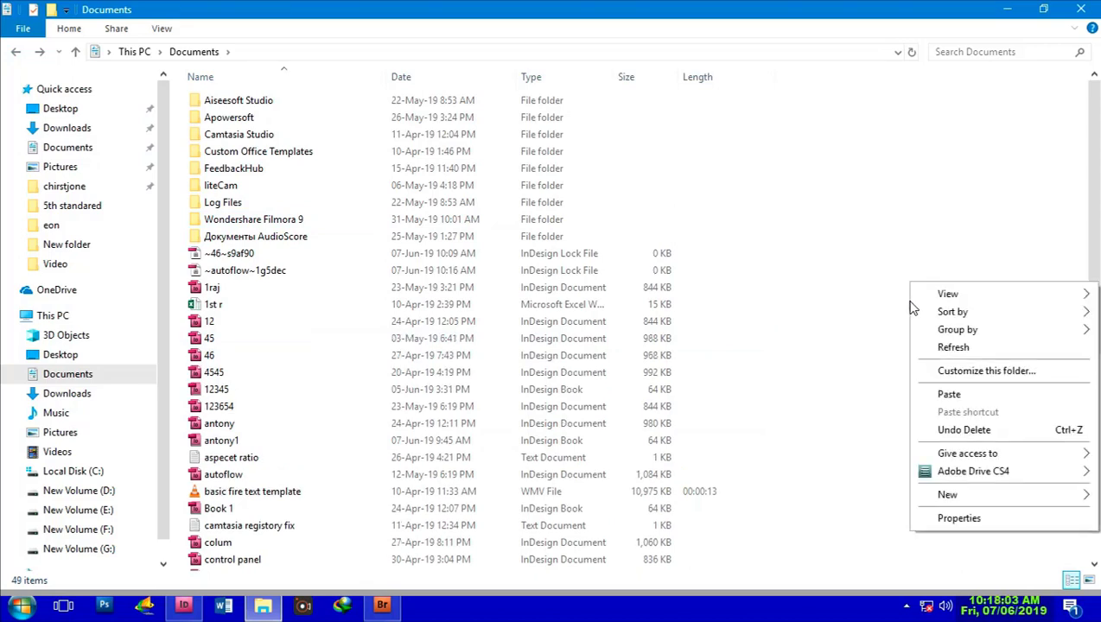
left_click(953, 347)
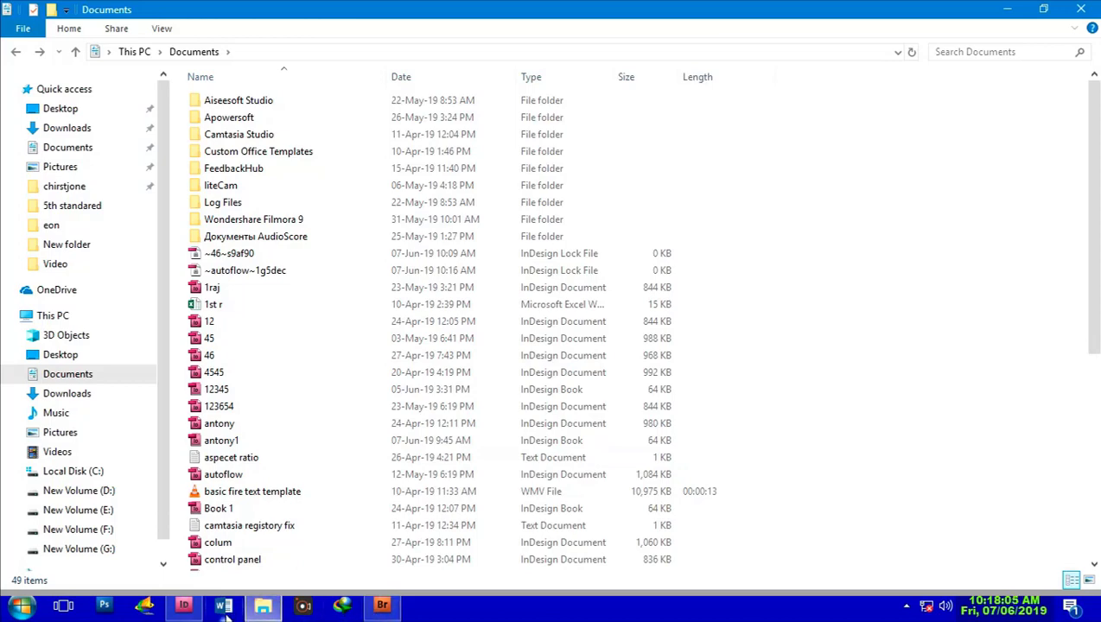
Switch to InDesign, open the document 45 from the book to check its link, and close it.
left_click(183, 605)
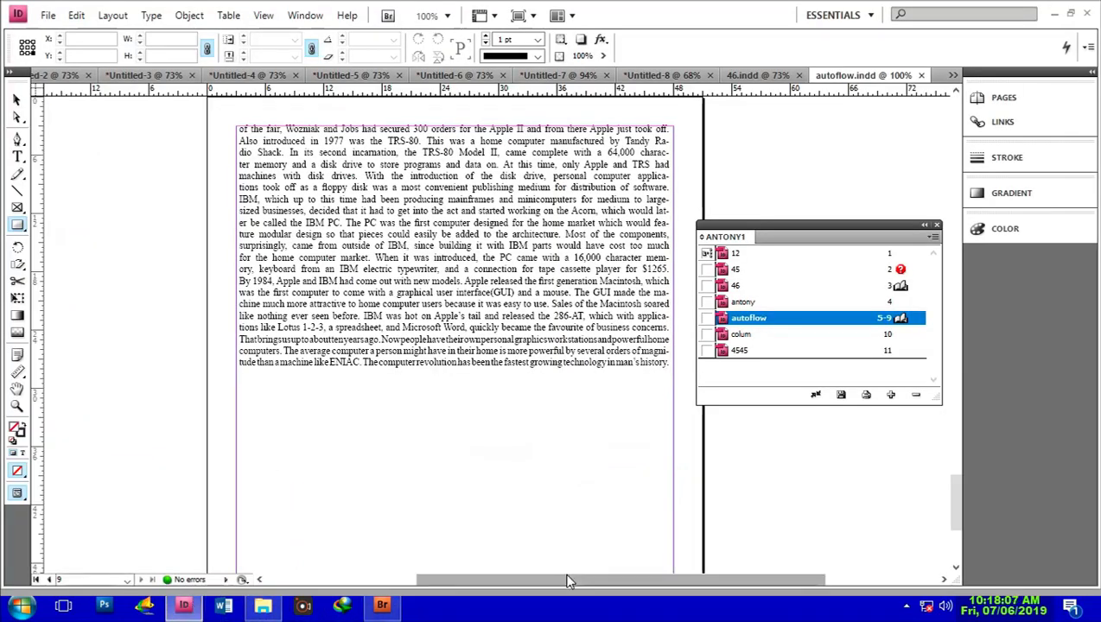
left_click(844, 464)
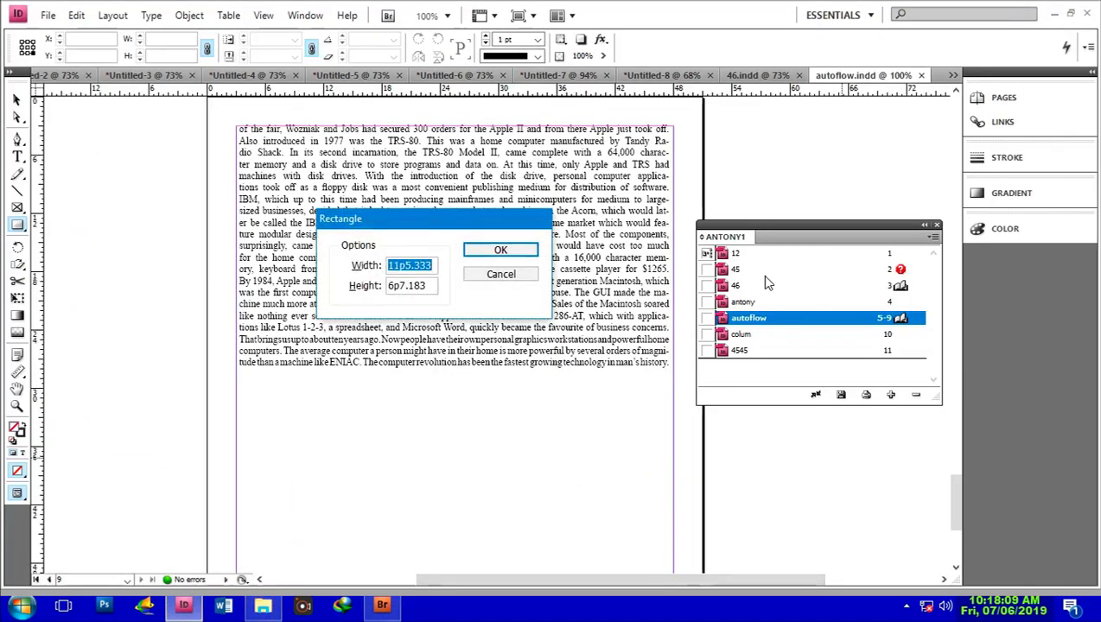
left_click(522, 275)
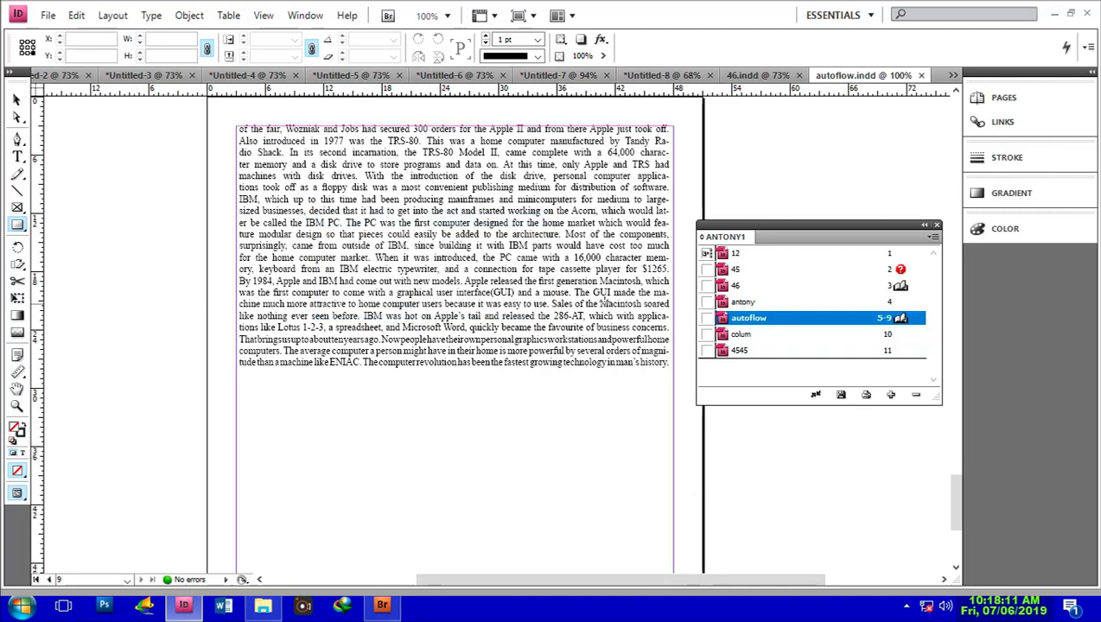
double_click(735, 271)
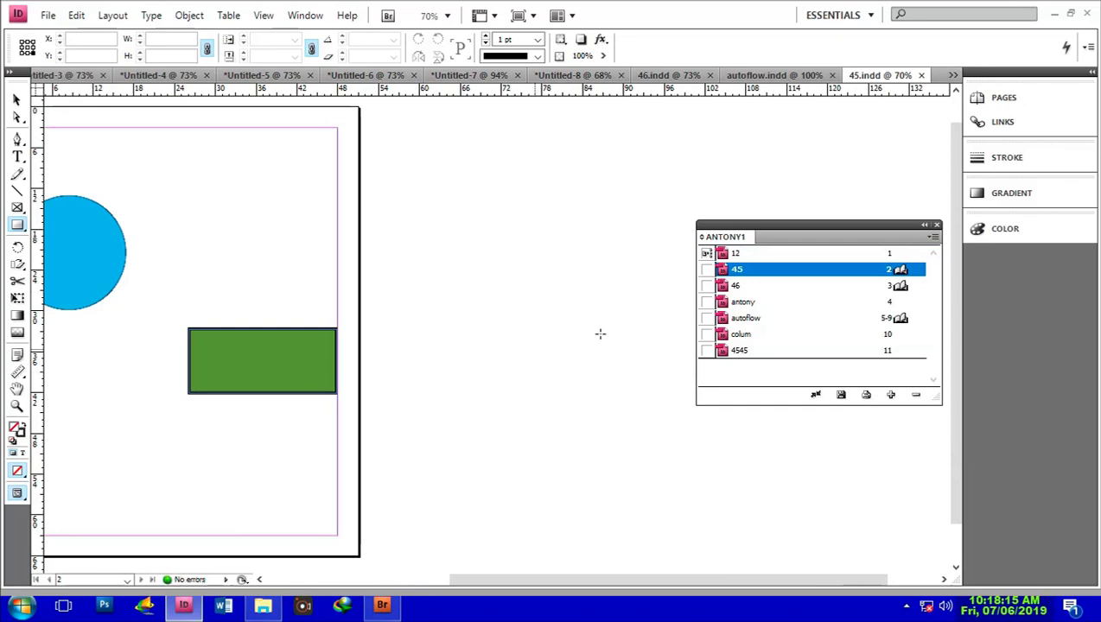
left_click(741, 286)
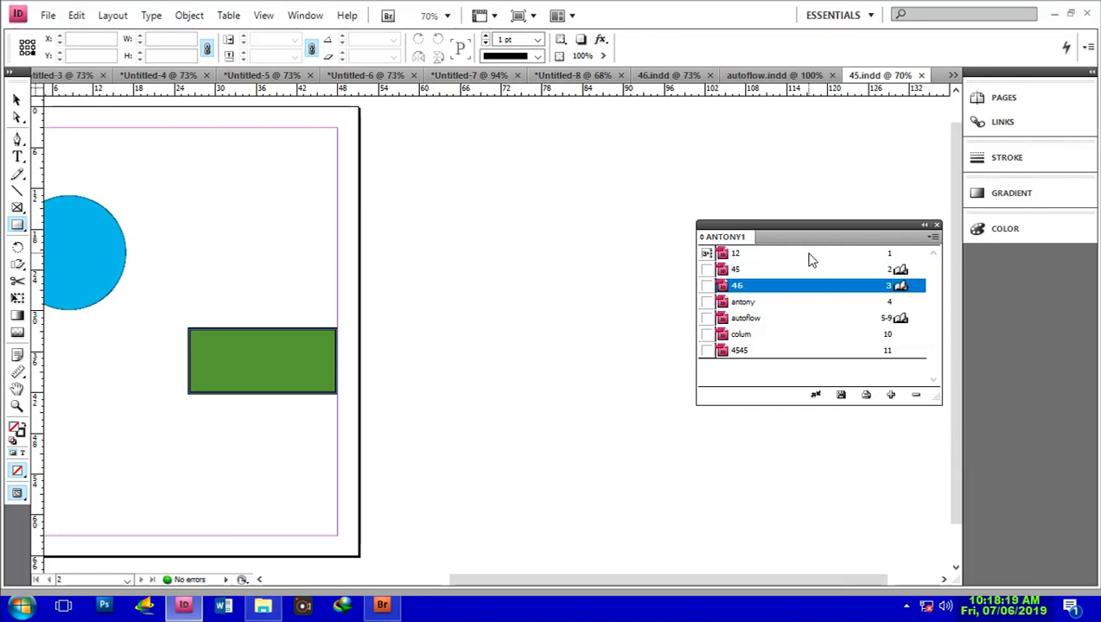
left_click(921, 76)
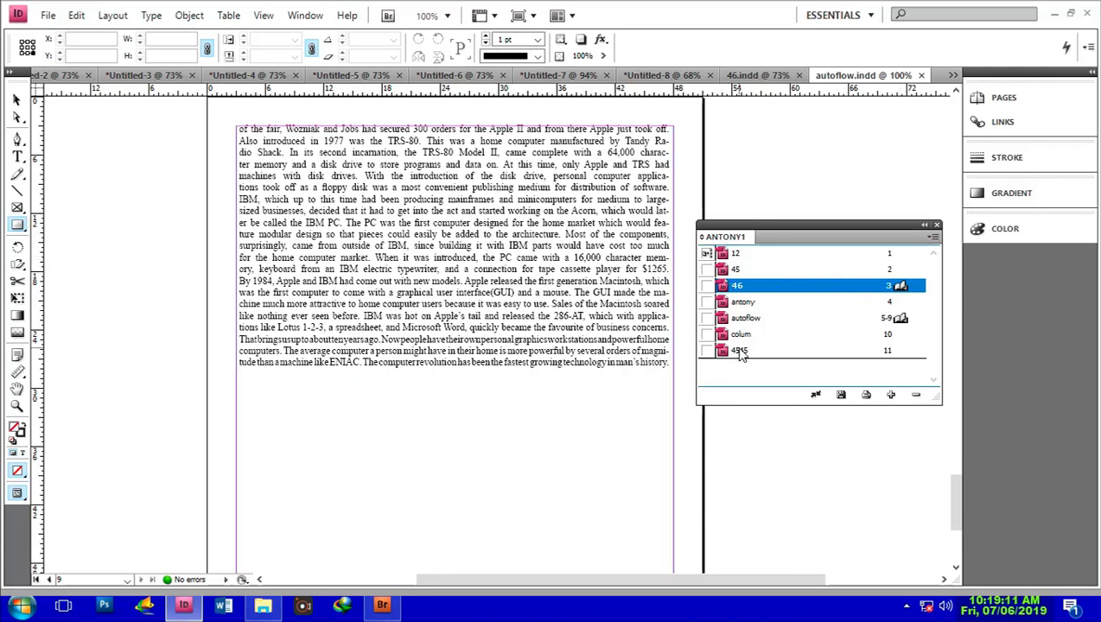
Make the document 46 the book's style source, and move the book panel slightly higher.
left_click(816, 396)
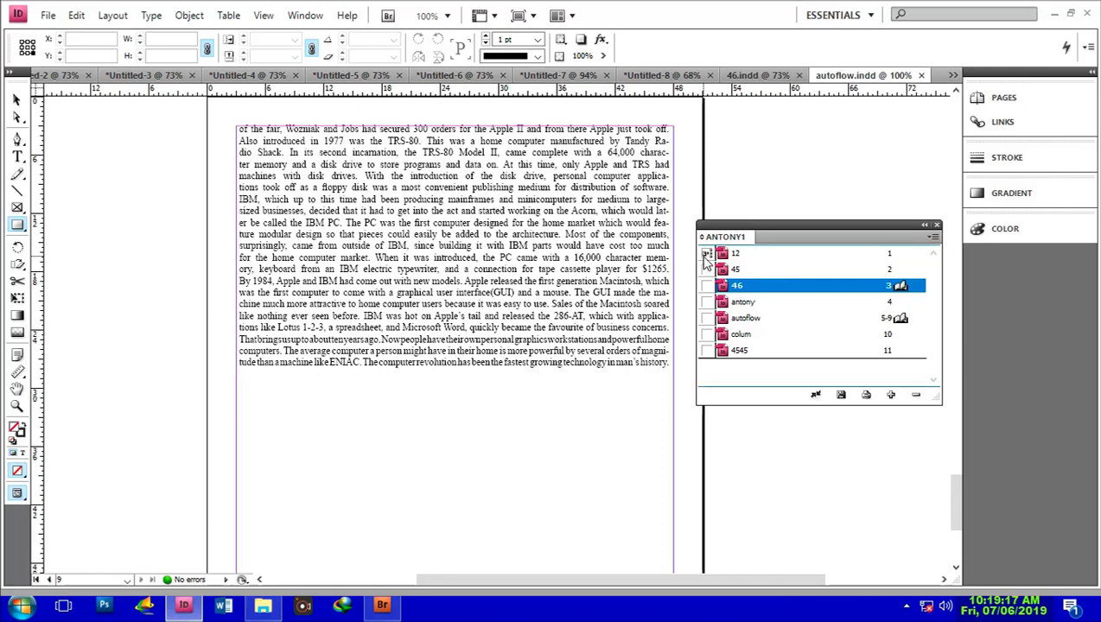
left_click(707, 286)
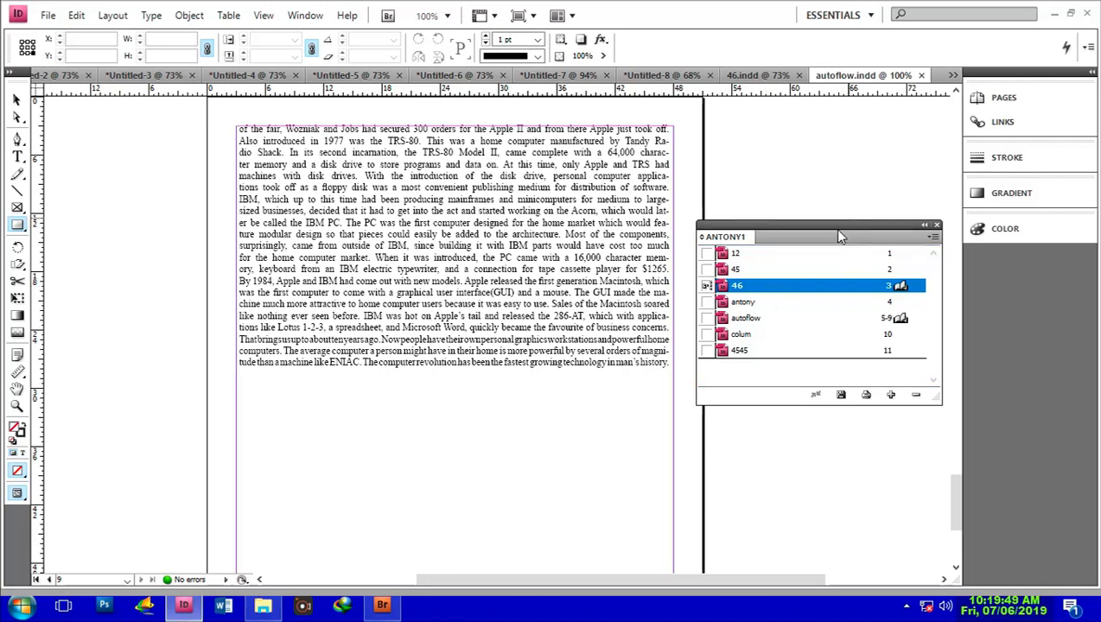
left_click_drag(838, 229, 828, 177)
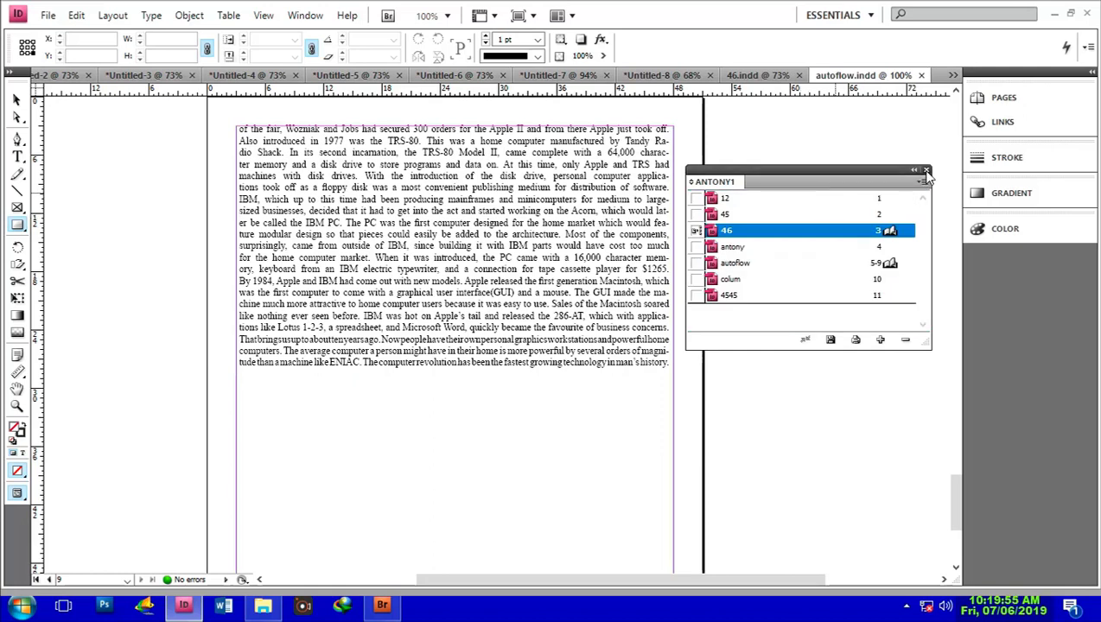
Save the book ANTONY1 and close its panel.
left_click(829, 340)
left_click(925, 170)
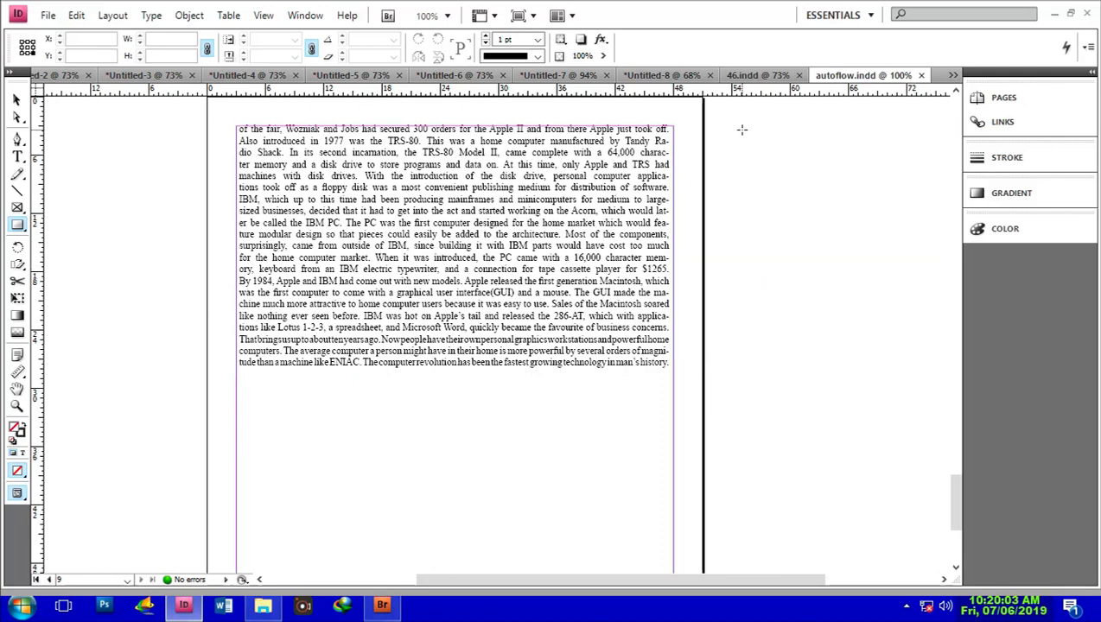
Close the documents Untitled-2, autoflow, 46, Untitled-8 and Untitled-7, discarding the changes in the untitled ones.
left_click(88, 76)
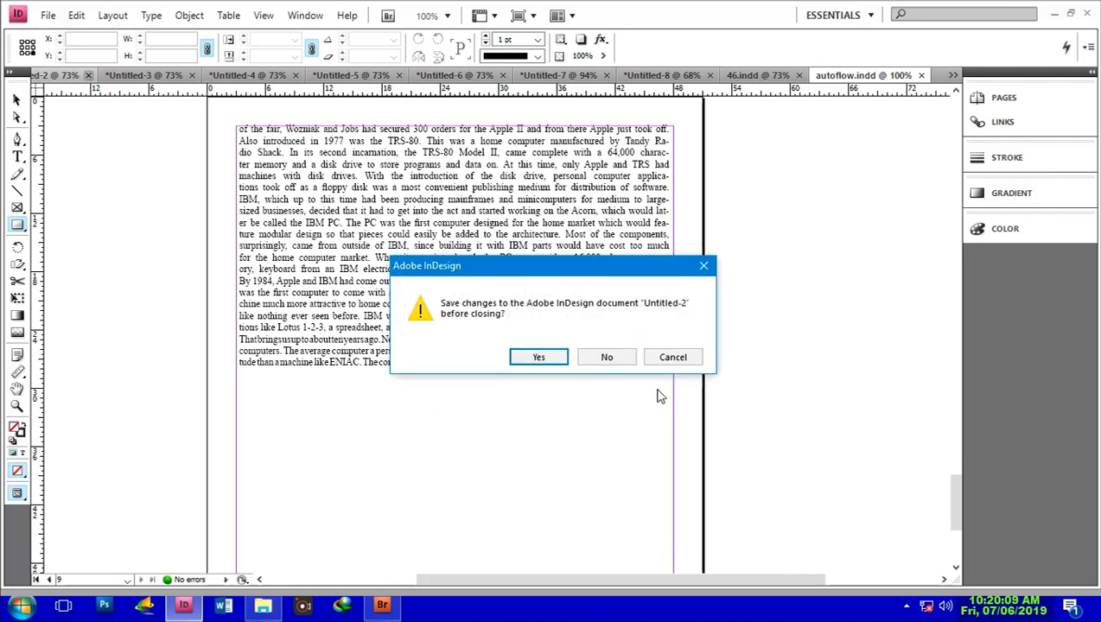
left_click(606, 357)
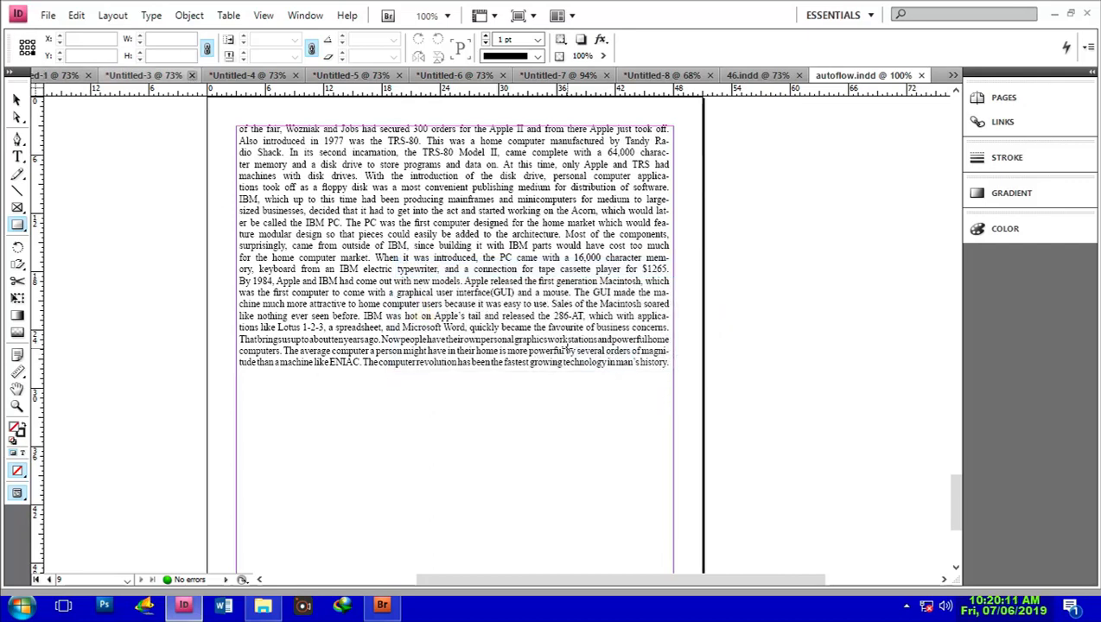
left_click(922, 76)
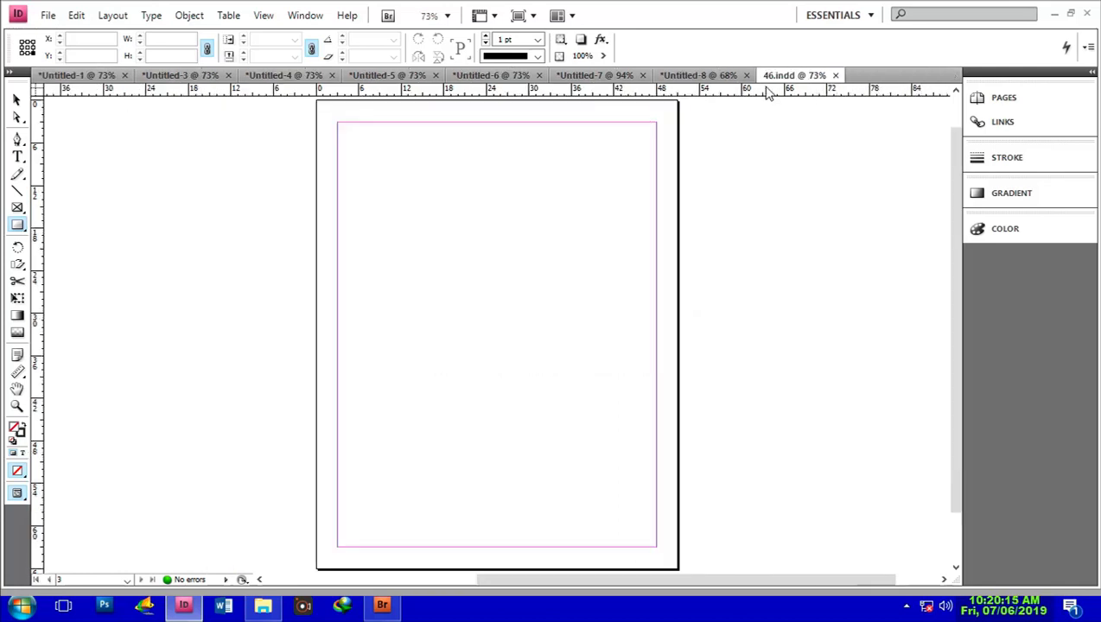
left_click(836, 76)
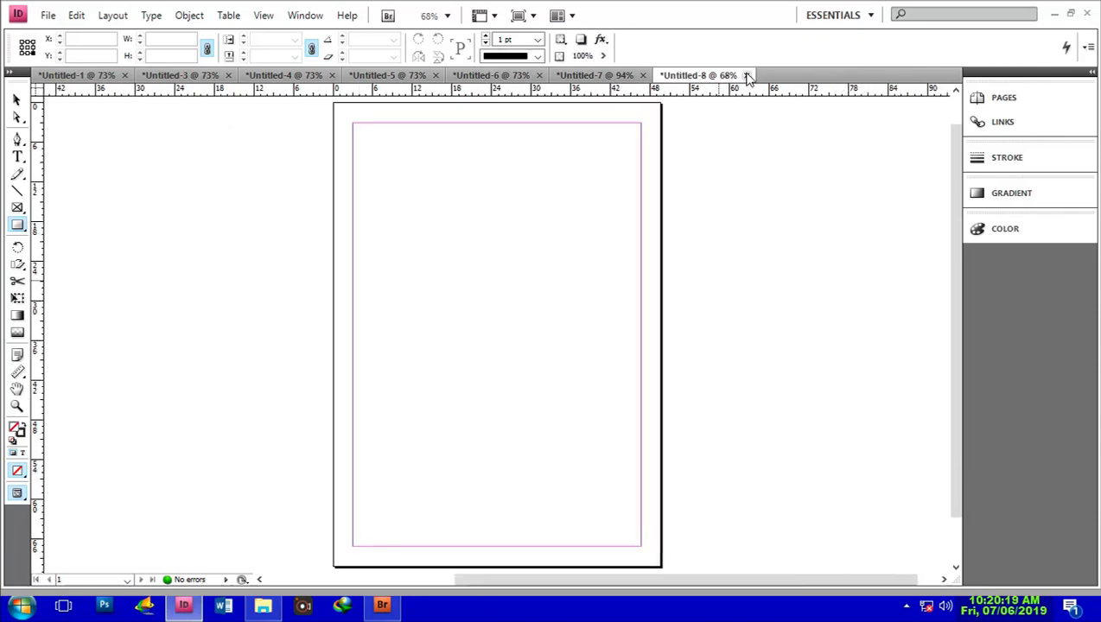
left_click(747, 76)
left_click(612, 356)
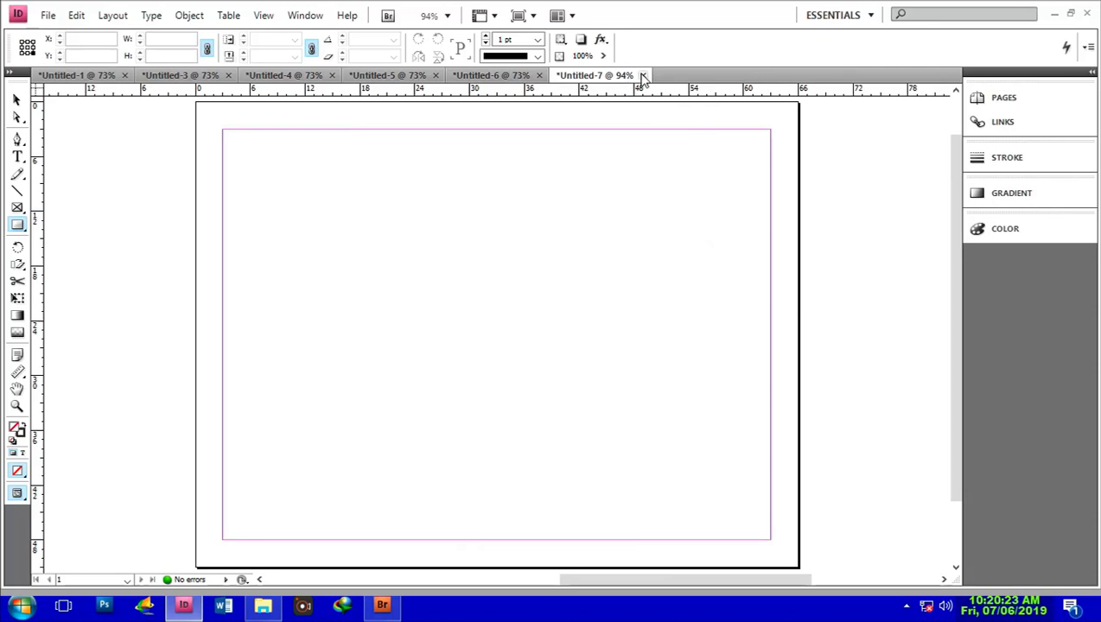
left_click(644, 76)
left_click(609, 356)
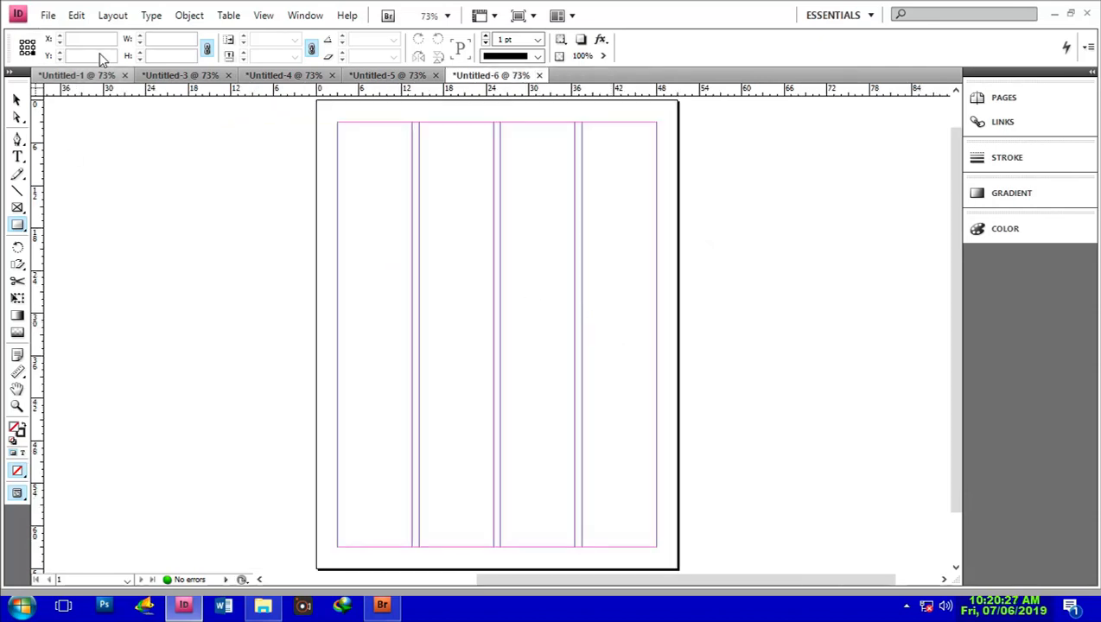
left_click(48, 16)
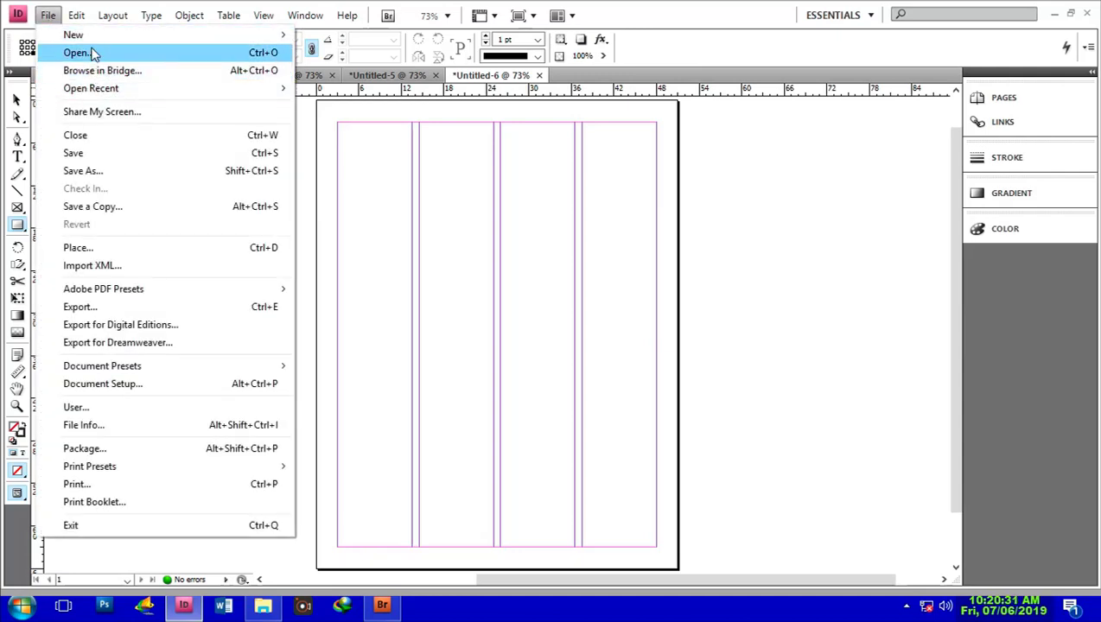
mouse_move(213, 35)
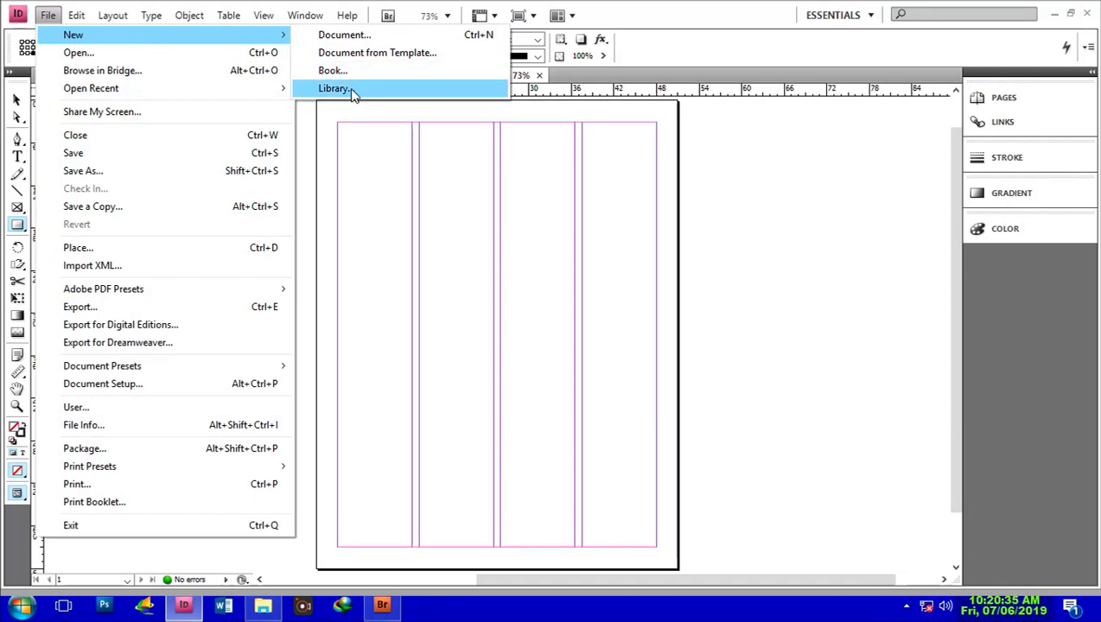
left_click(769, 204)
left_click(769, 204)
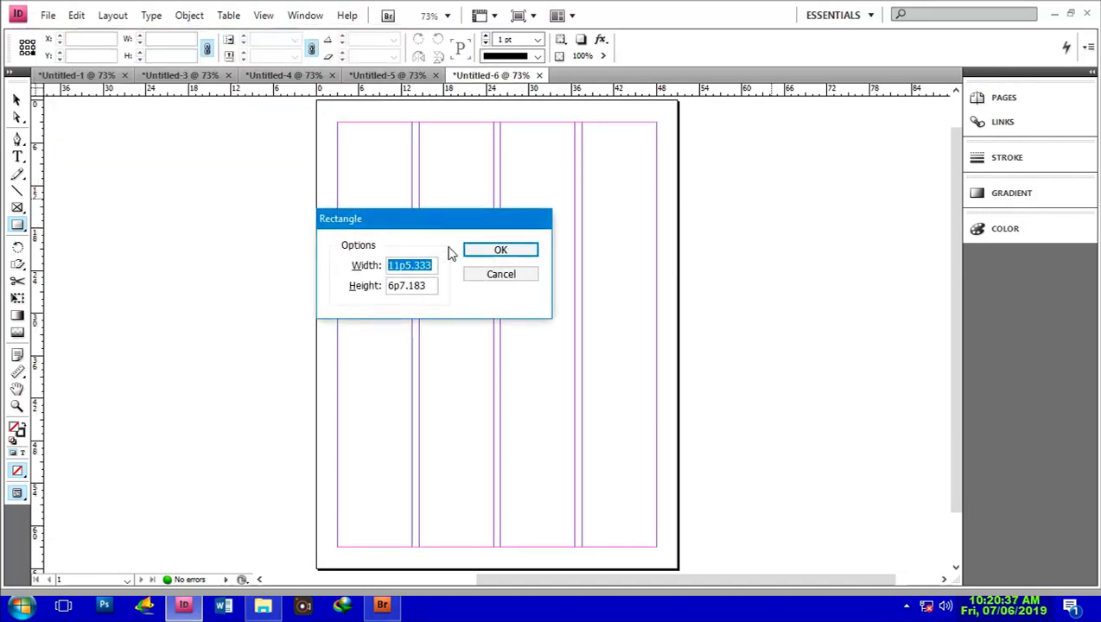
left_click(510, 275)
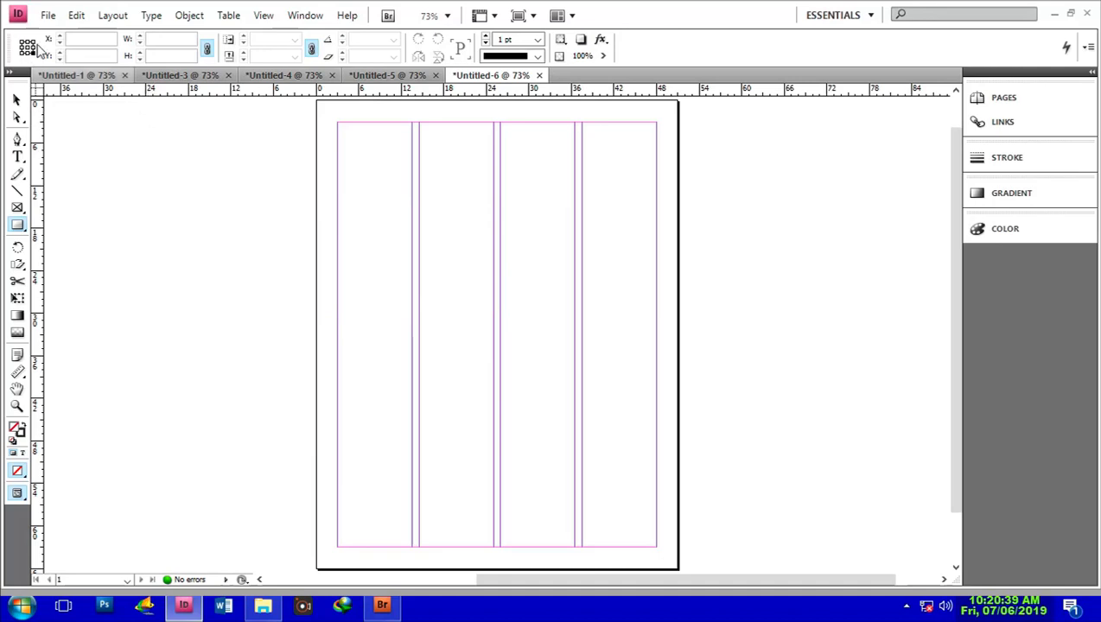
Create a one-page portrait Letter document with facing pages, one column and 4p0 margins on all sides.
left_click(48, 16)
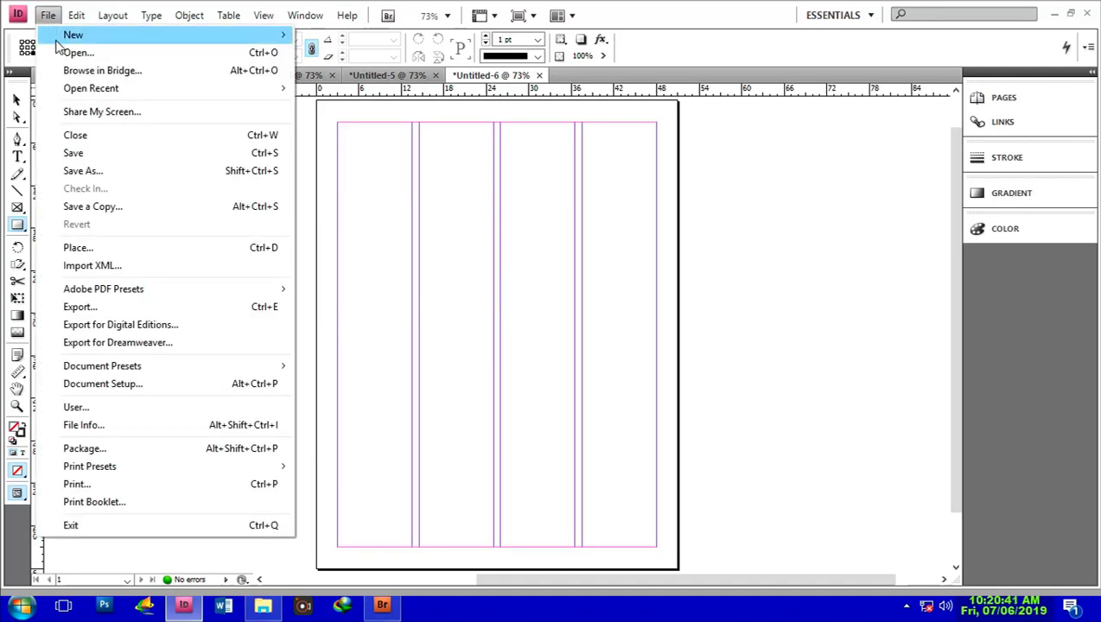
mouse_move(111, 36)
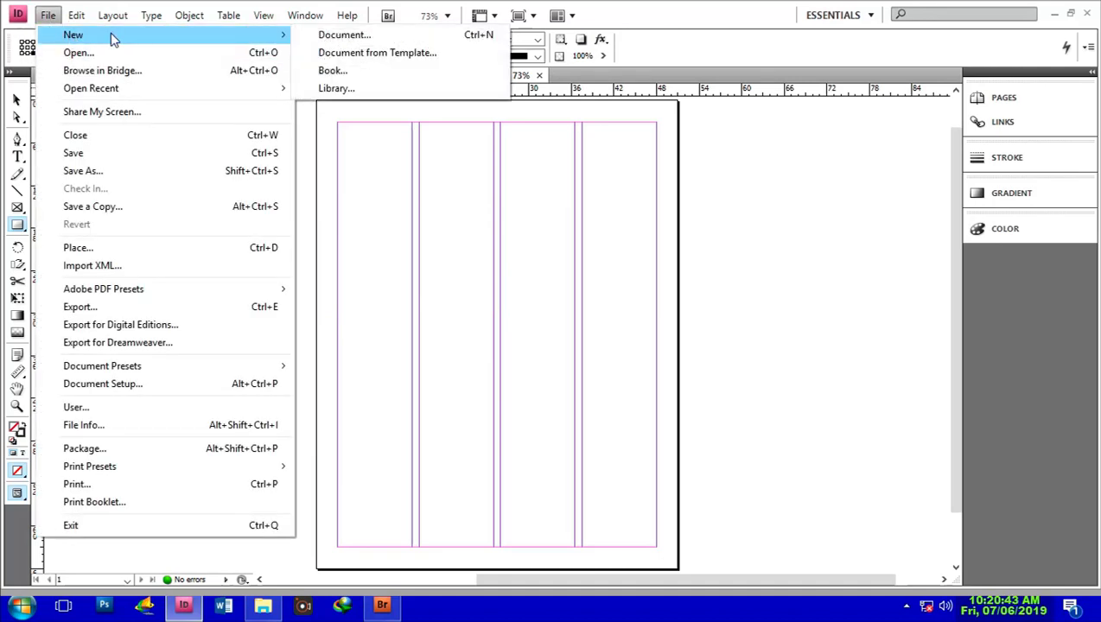
left_click(359, 38)
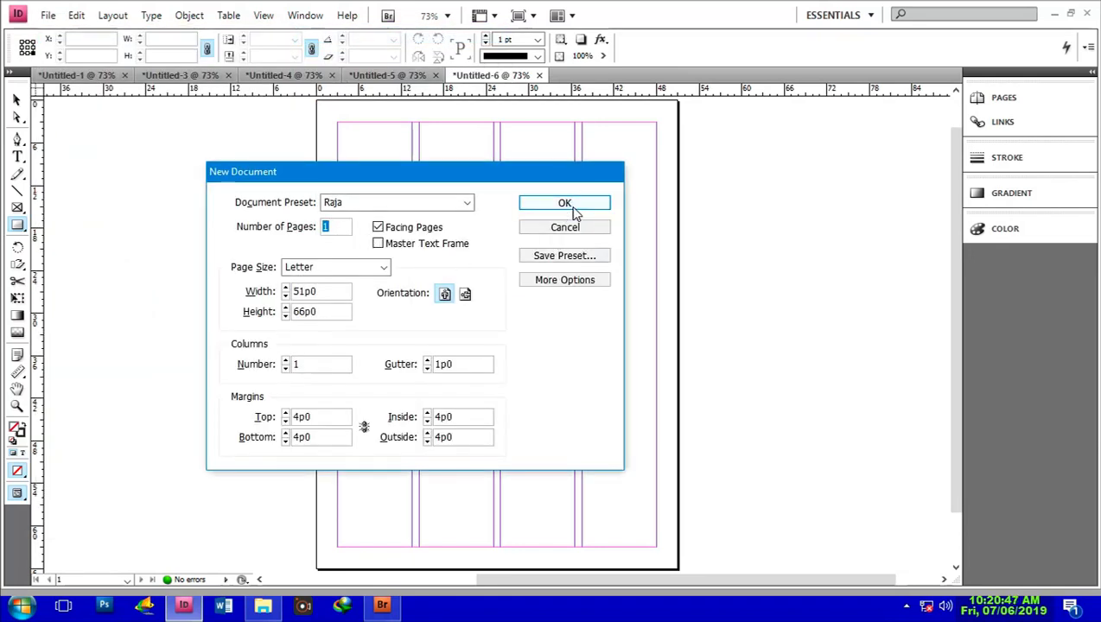
left_click(571, 204)
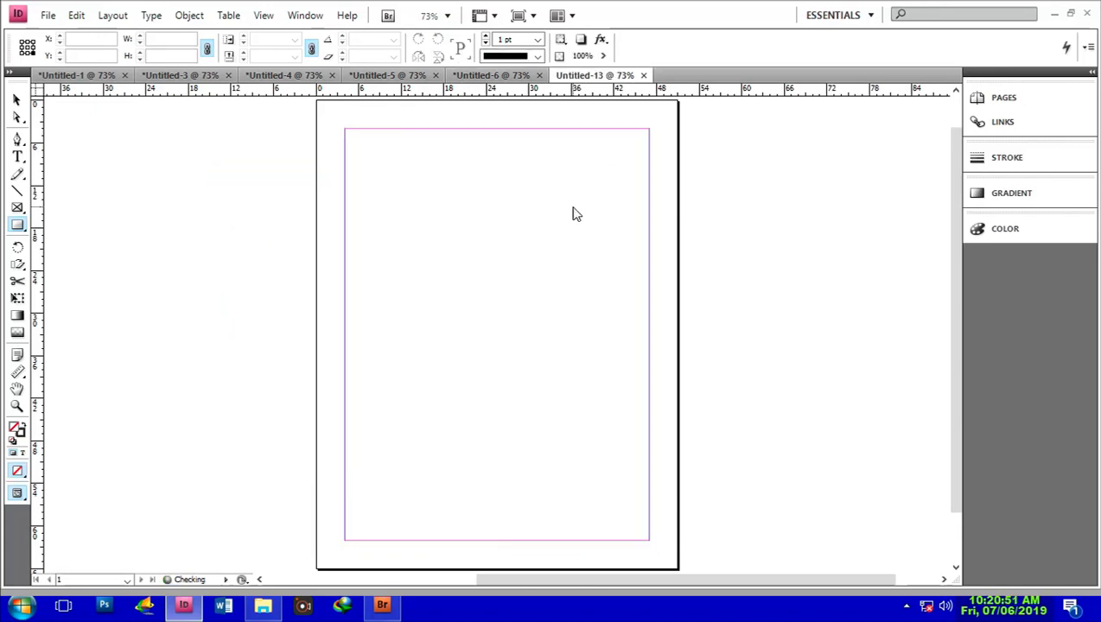
Draw three rectangles: about 15p9 by 12p7 at the page's upper left, 28p1 by 6p7 near the bottom, and 4p1 by 27p1 on the right.
left_click(18, 225)
left_click_drag(475, 235, 494, 267)
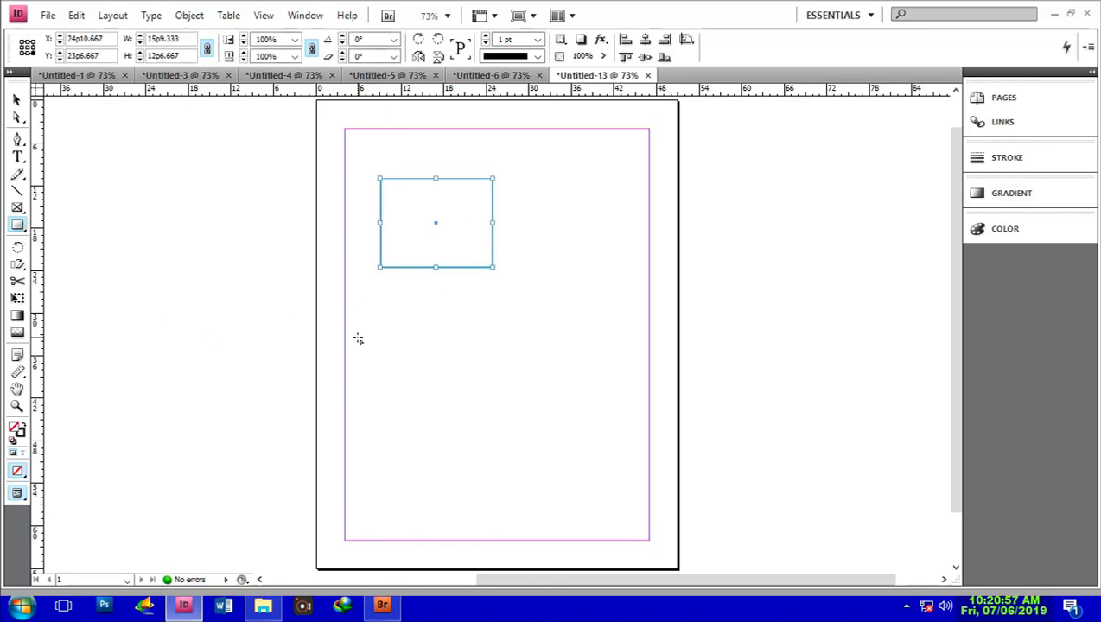
mouse_move(372, 472)
left_mouse_down()
mouse_move(590, 514)
mouse_move(572, 518)
left_mouse_up()
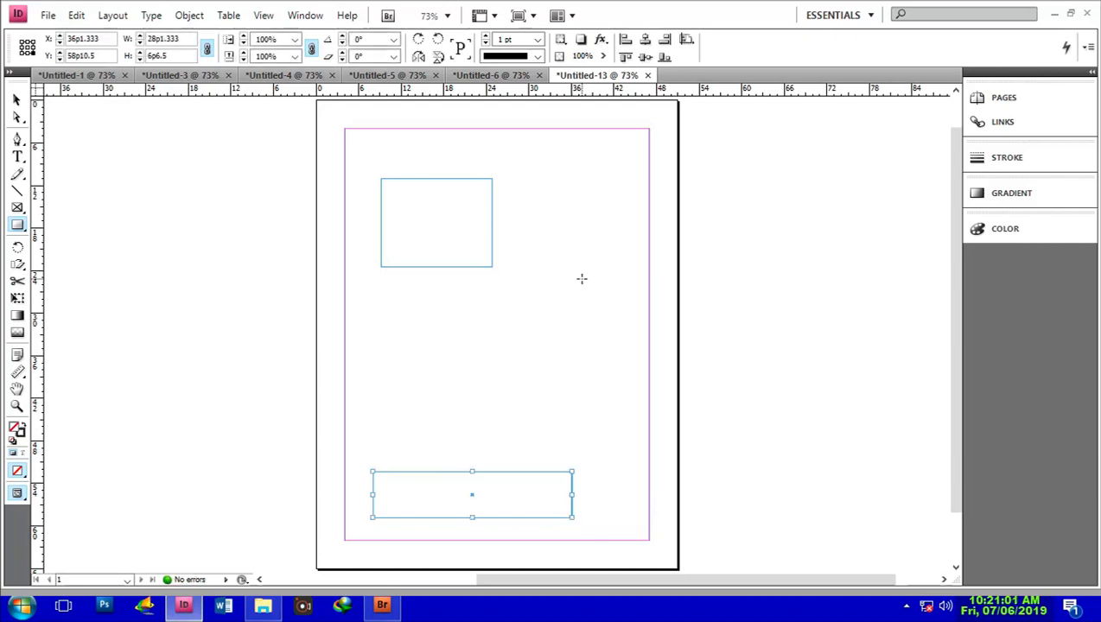
left_click_drag(582, 278, 612, 472)
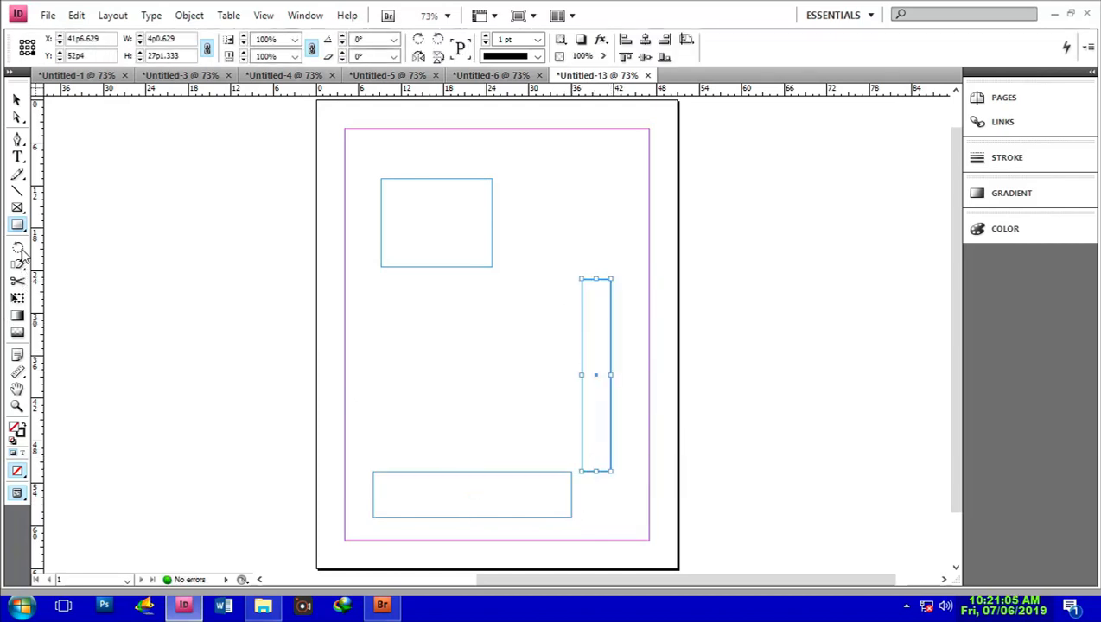
Draw two ellipses, about 12p11 by 11p6 below the upper-left rectangle and about 11p0 by 12p3 at the page's upper right.
left_click_drag(18, 227, 64, 245)
left_click_drag(379, 314, 473, 395)
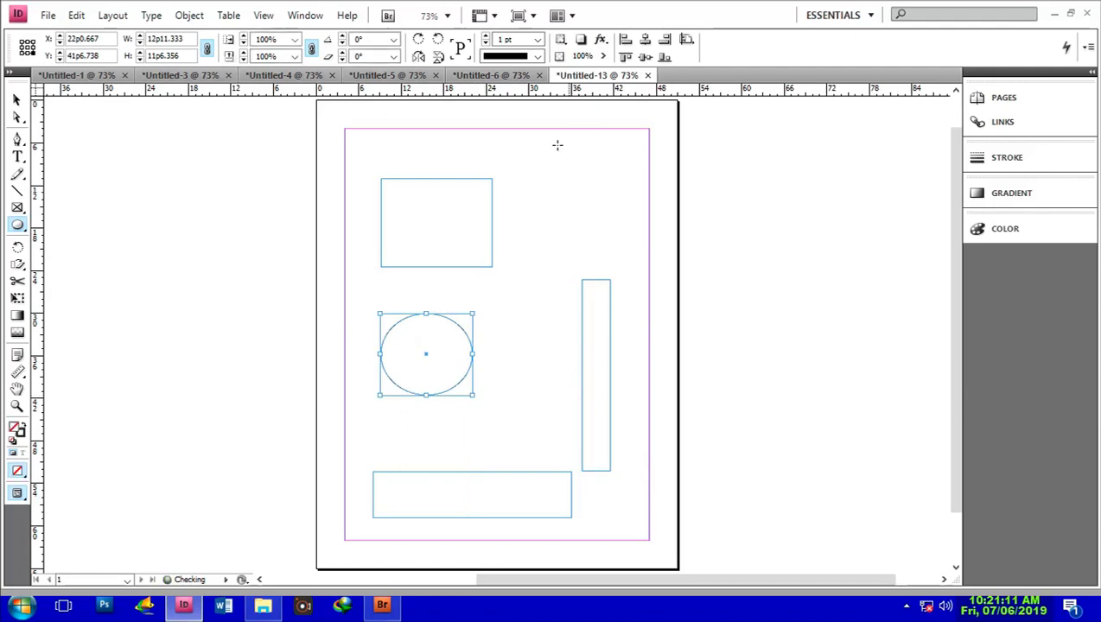
left_click_drag(551, 155, 630, 243)
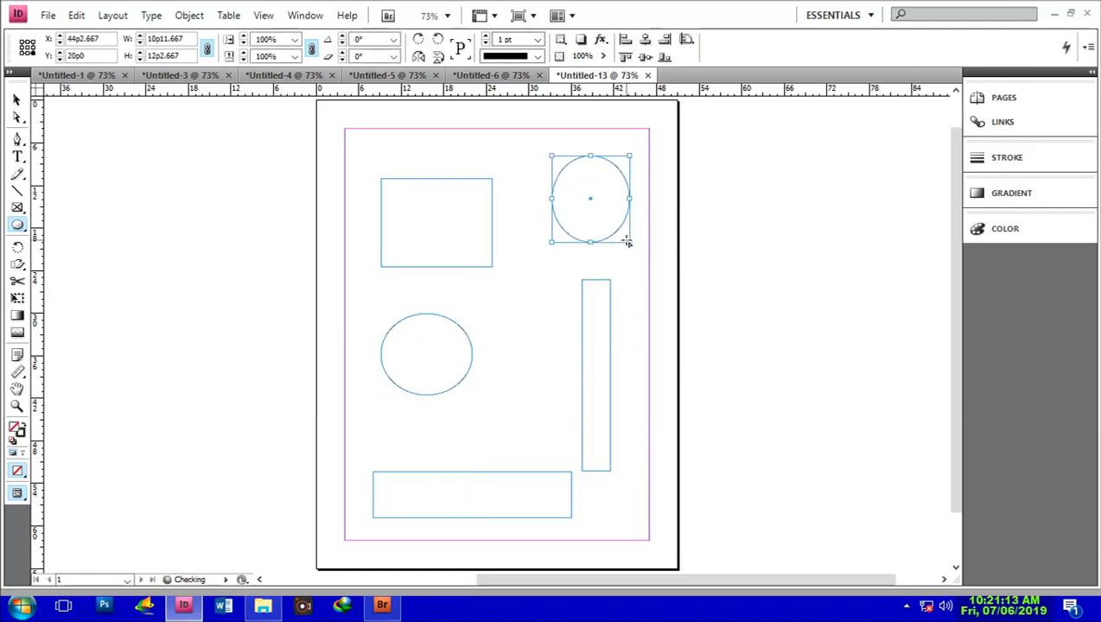
Fill the upper-right ellipse with mustard yellow and the tall narrow rectangle with dark blue, using a floating Color panel for the rectangle.
left_click(1020, 233)
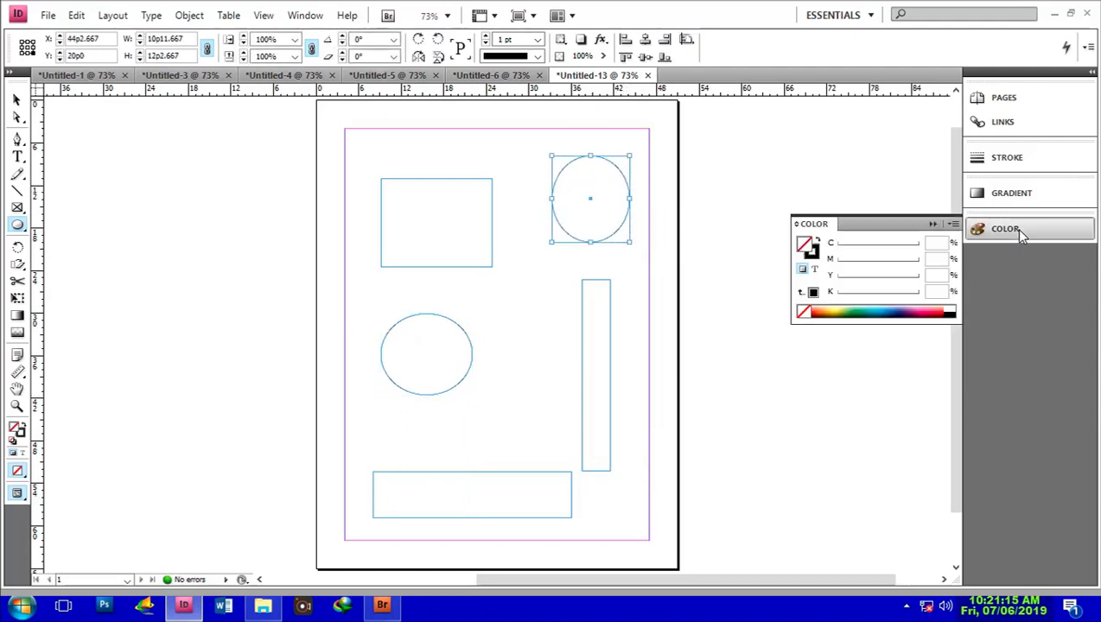
left_click(838, 314)
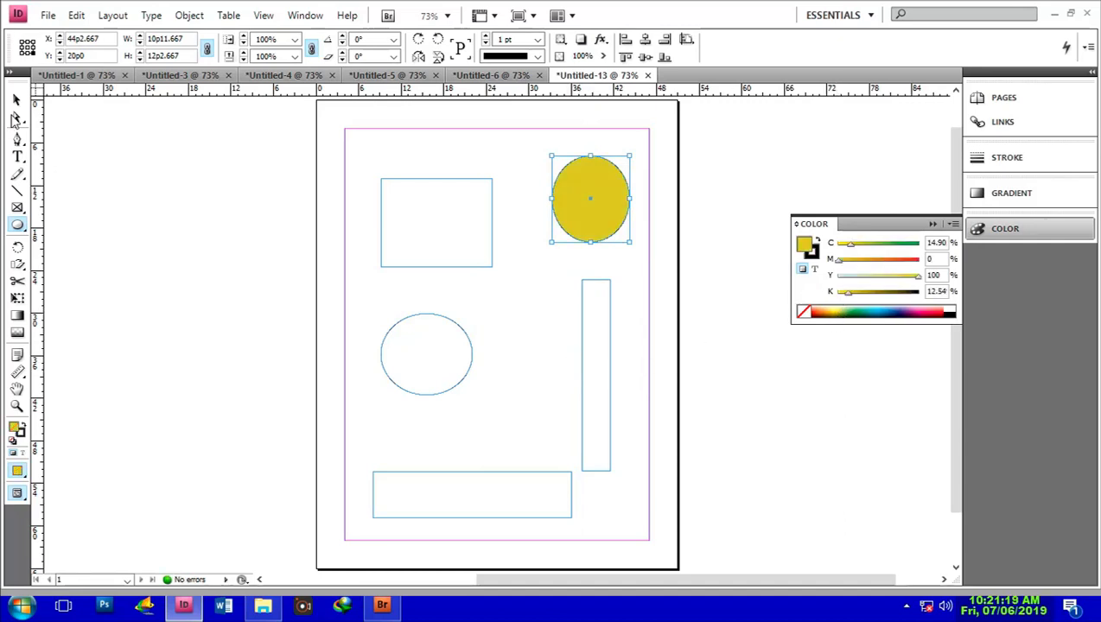
left_click(17, 100)
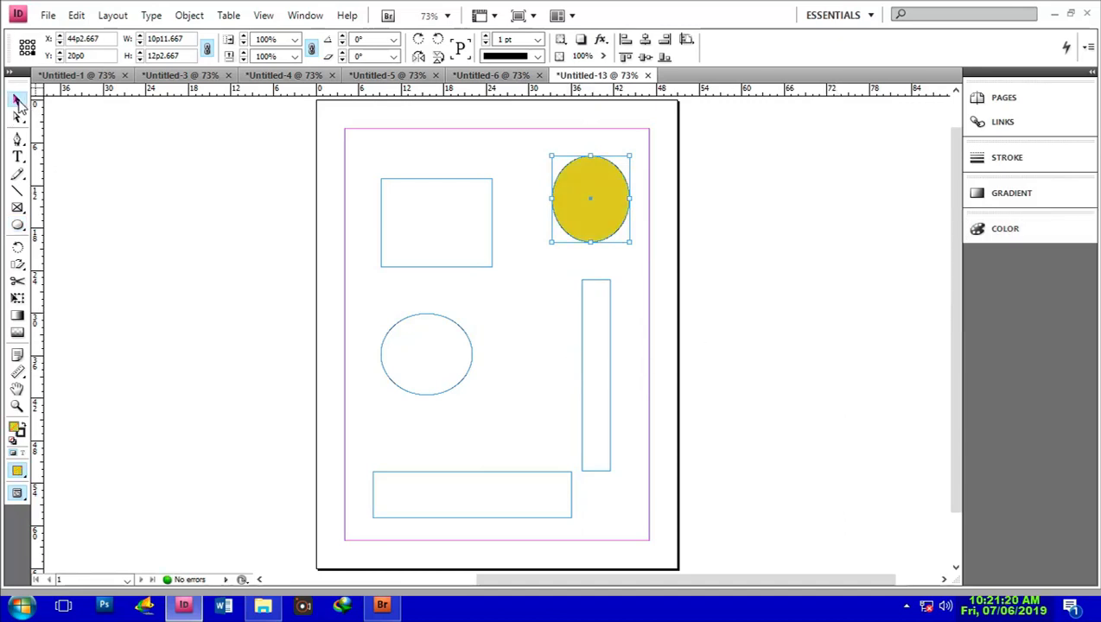
left_click(585, 390)
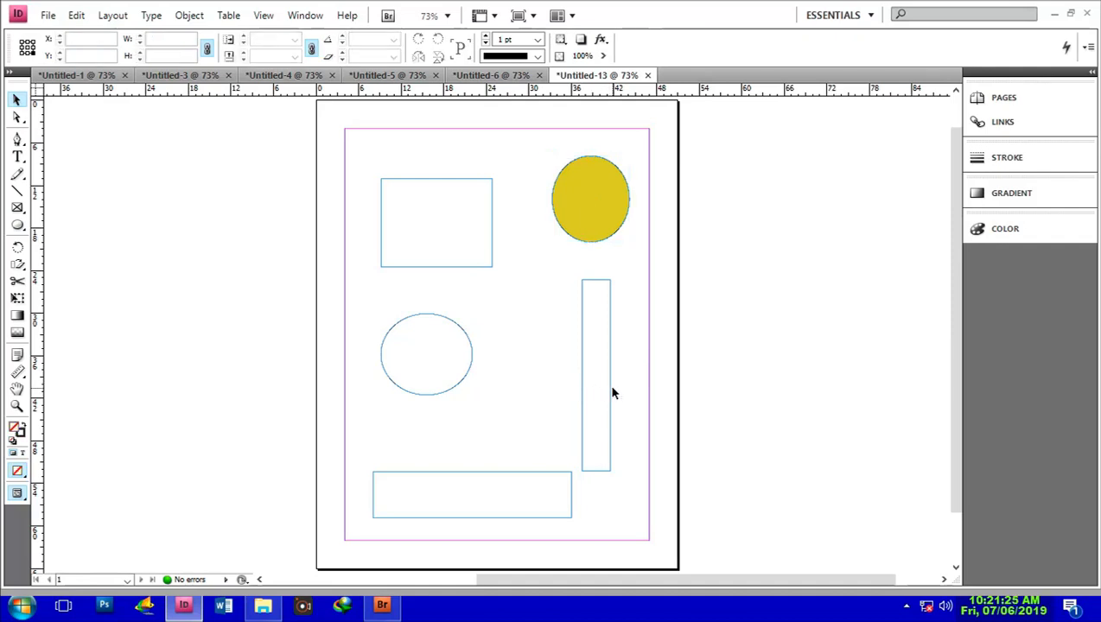
left_click(610, 393)
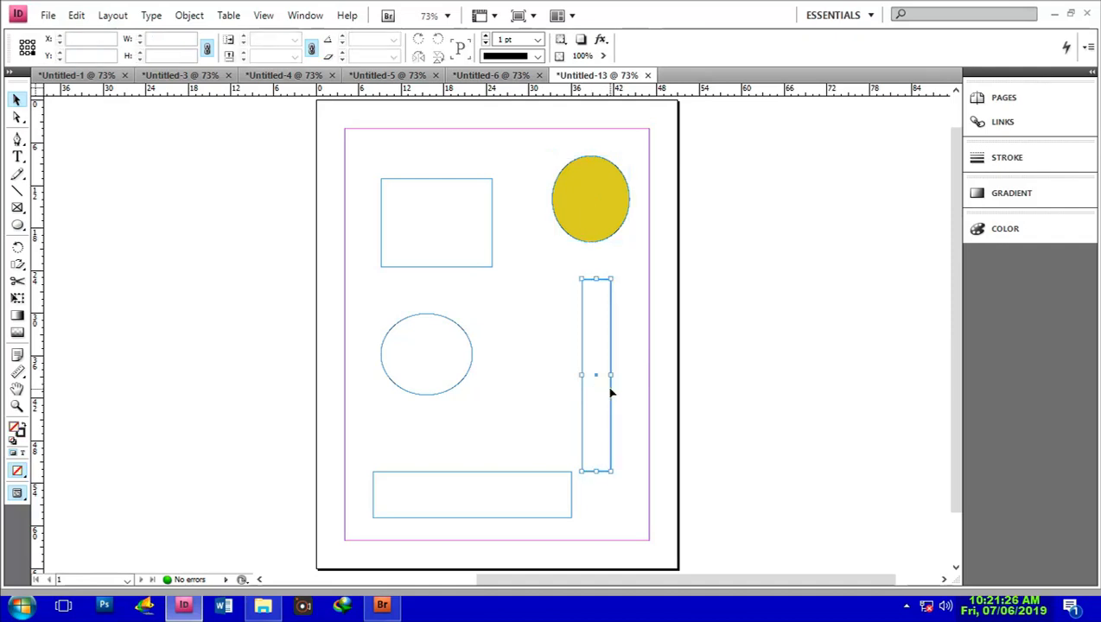
left_click(979, 230)
left_click_drag(875, 241, 835, 314)
left_click(834, 403)
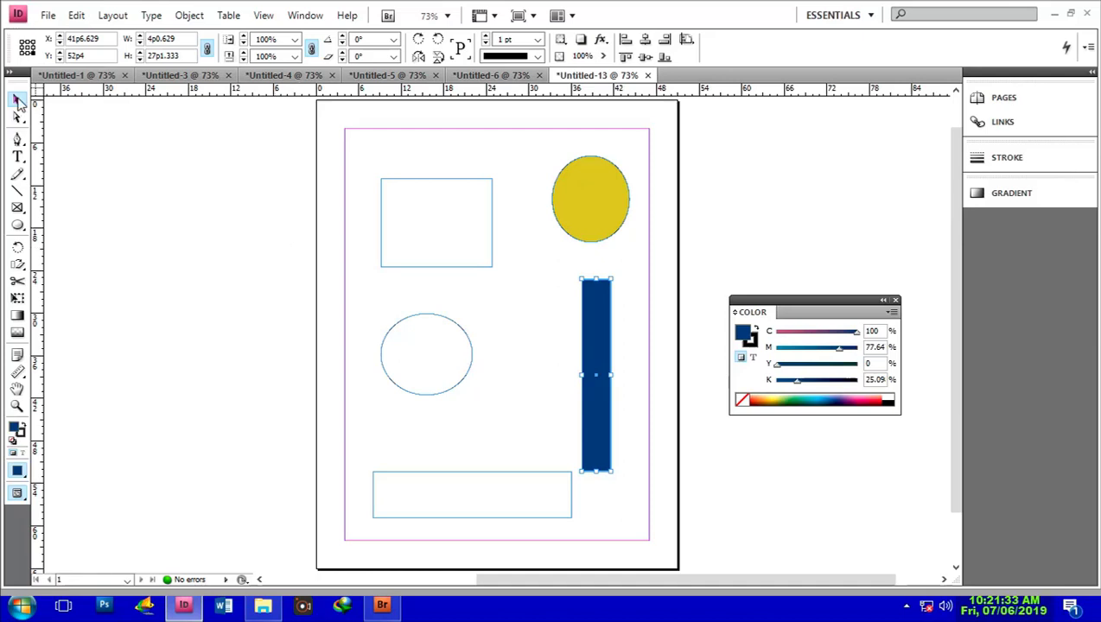
Fill the lower-left ellipse with cyan and the upper-left rectangle with coral pink.
left_click(412, 396)
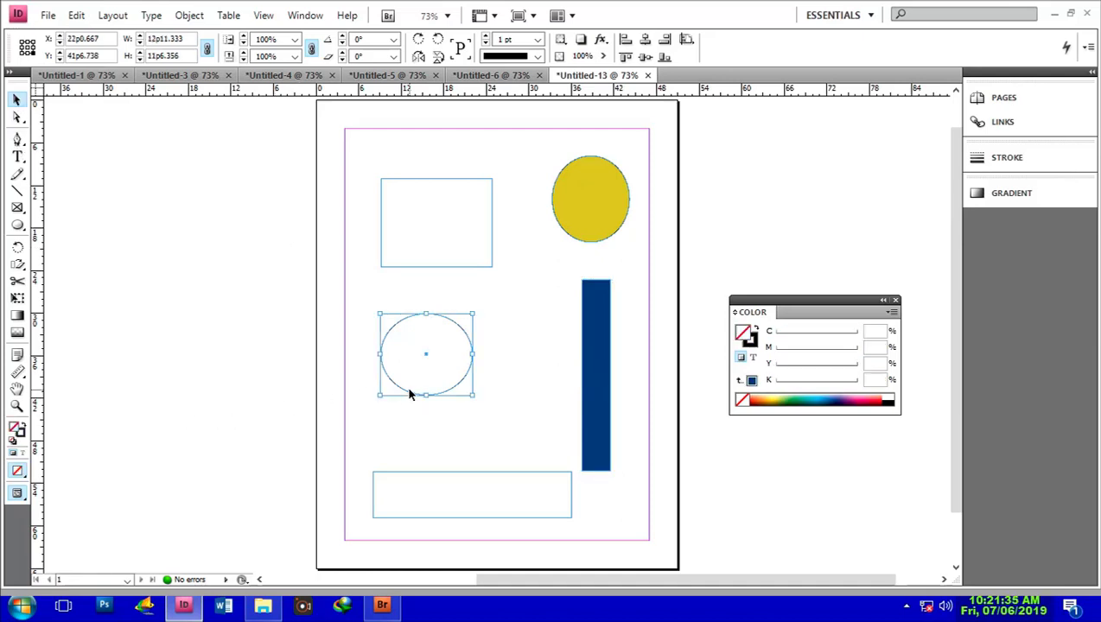
left_click(815, 404)
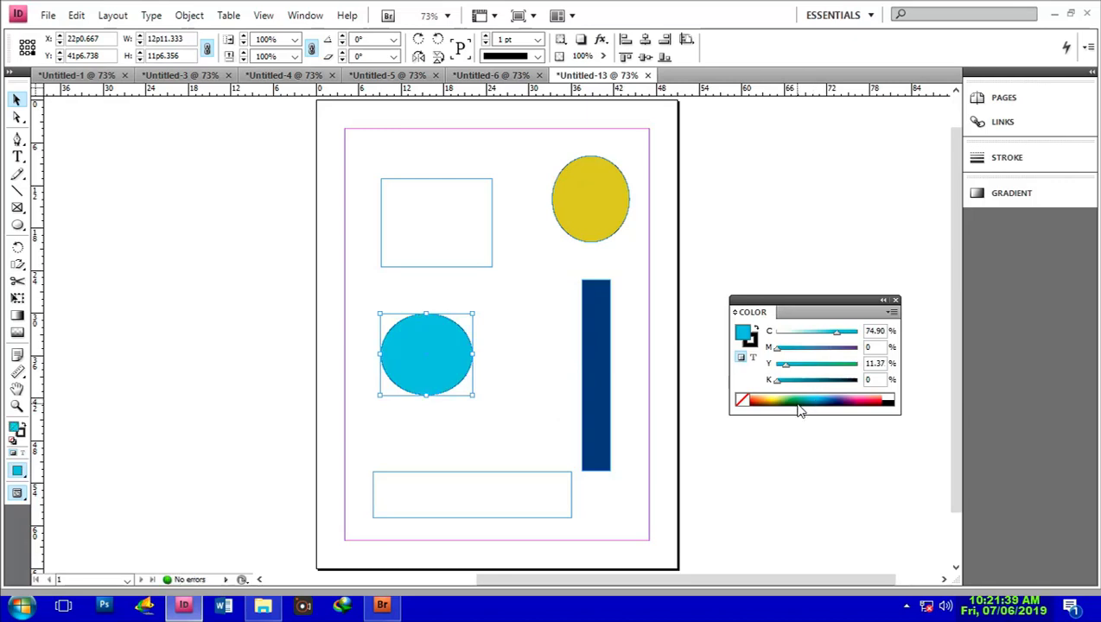
left_click(436, 185)
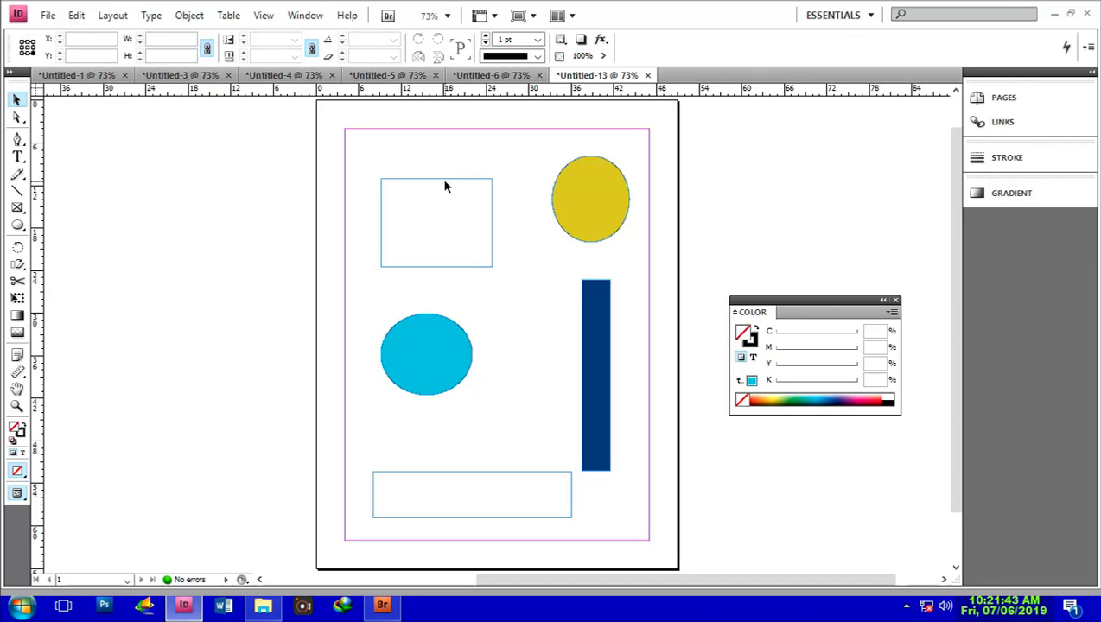
left_click(446, 181)
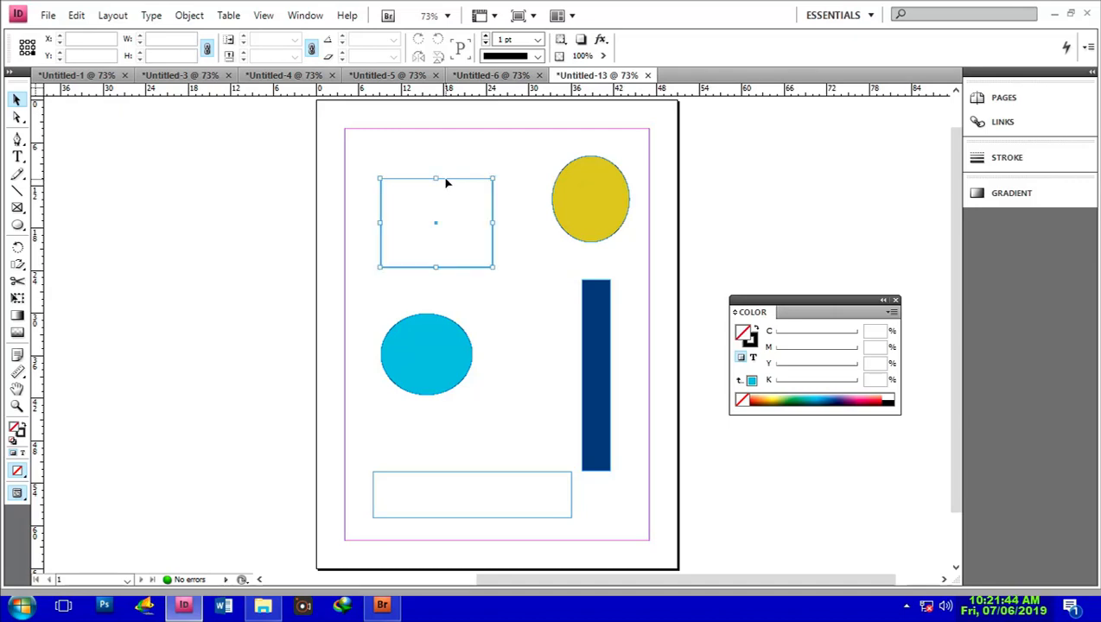
left_click(875, 404)
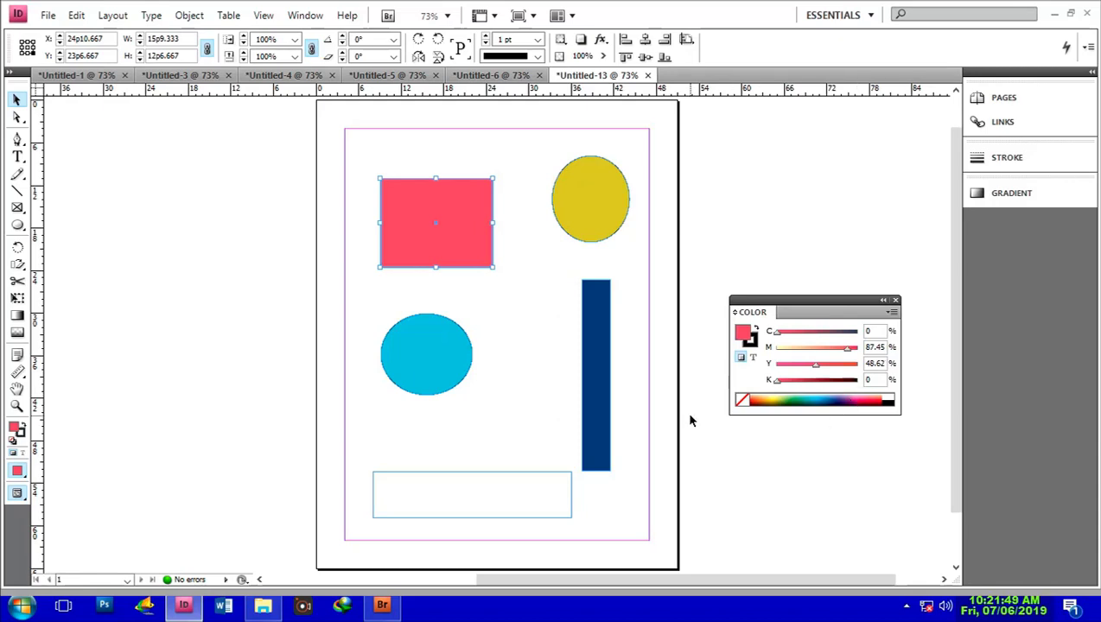
Fill the wide rectangle at the page's bottom with green, using C 100, M 0, Y 84.70 and K 0.
left_click(531, 481)
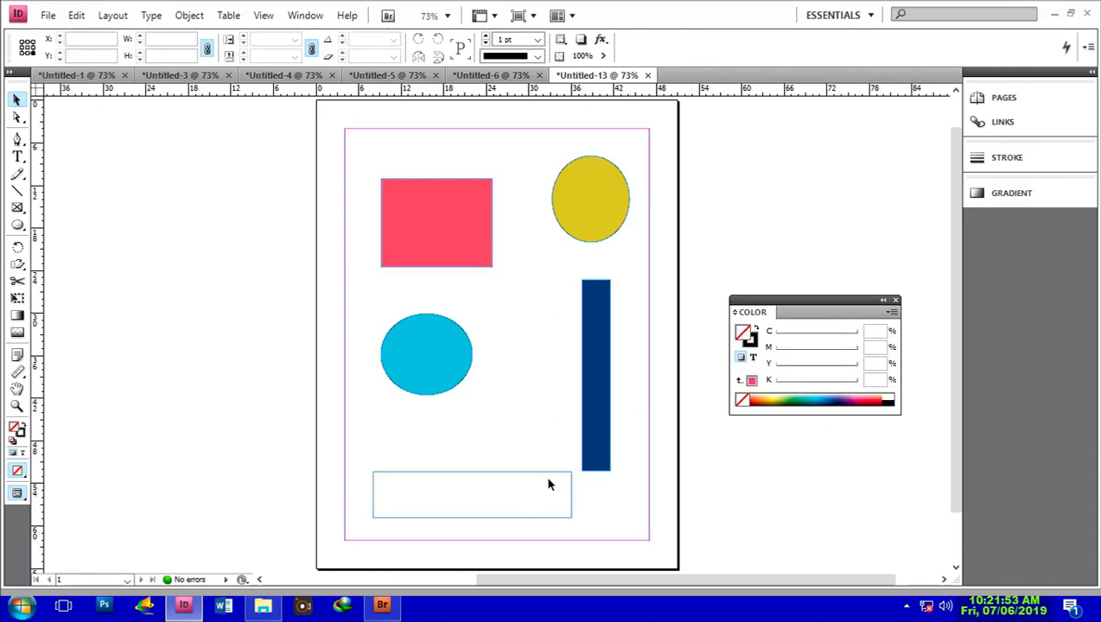
left_click(570, 494)
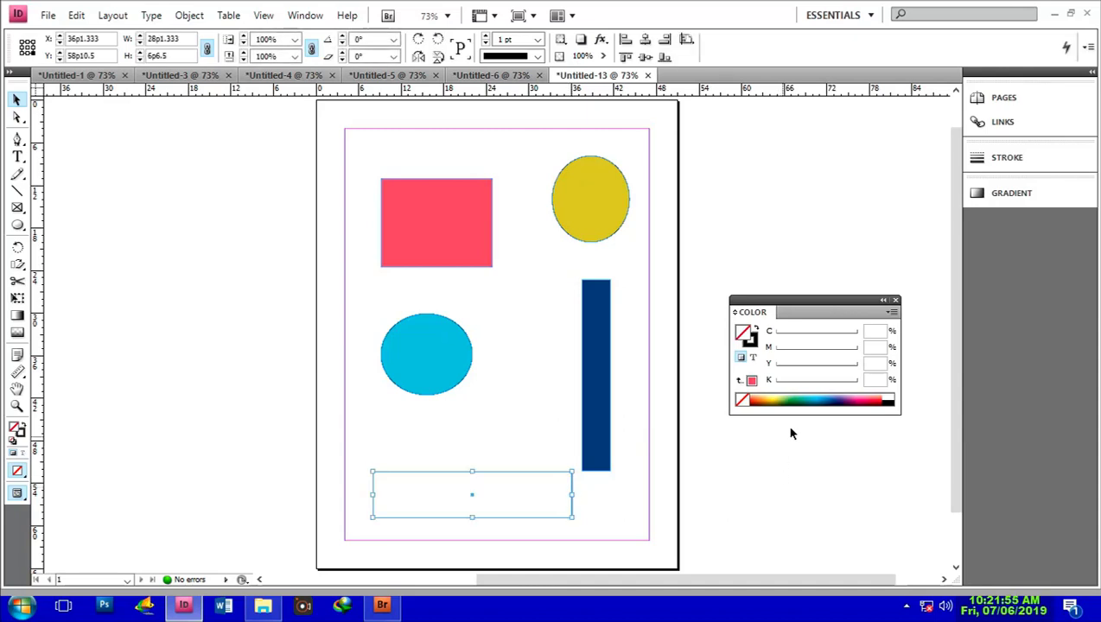
left_click(799, 403)
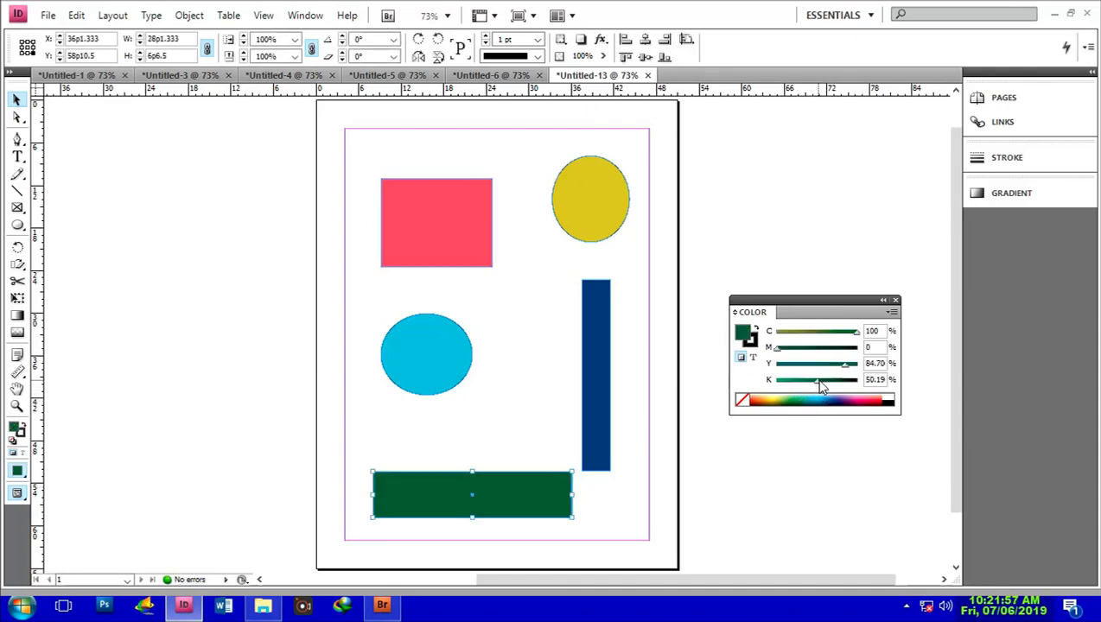
left_click_drag(816, 379, 774, 388)
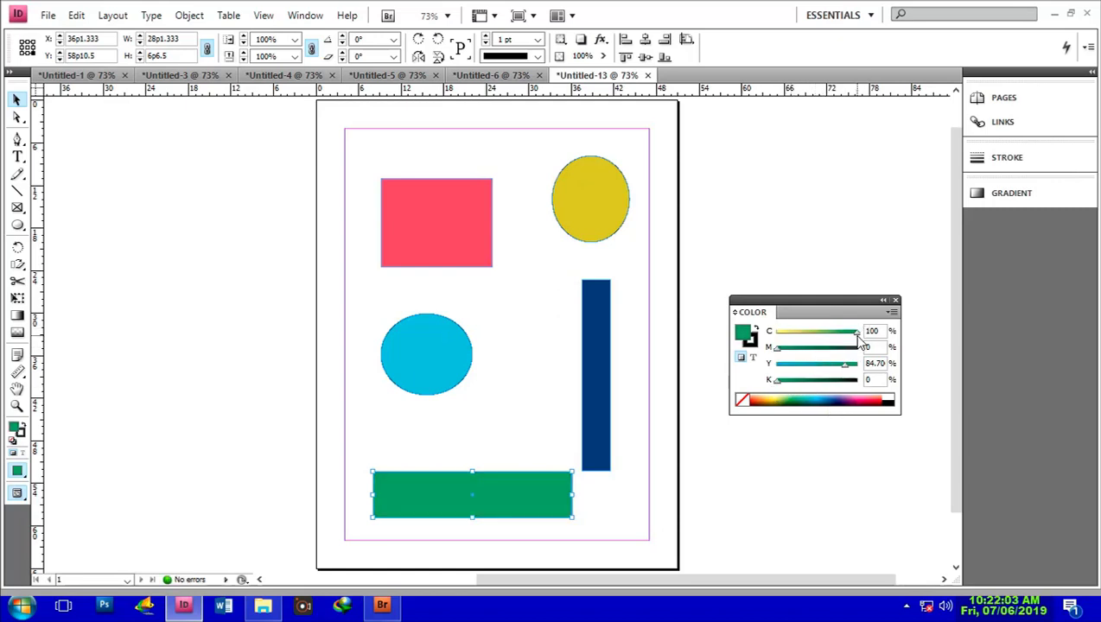
Lighten the green rectangle by setting its fill's cyan to 54%, and dock the collapsed Color panel below Gradient.
left_click_drag(861, 343, 823, 345)
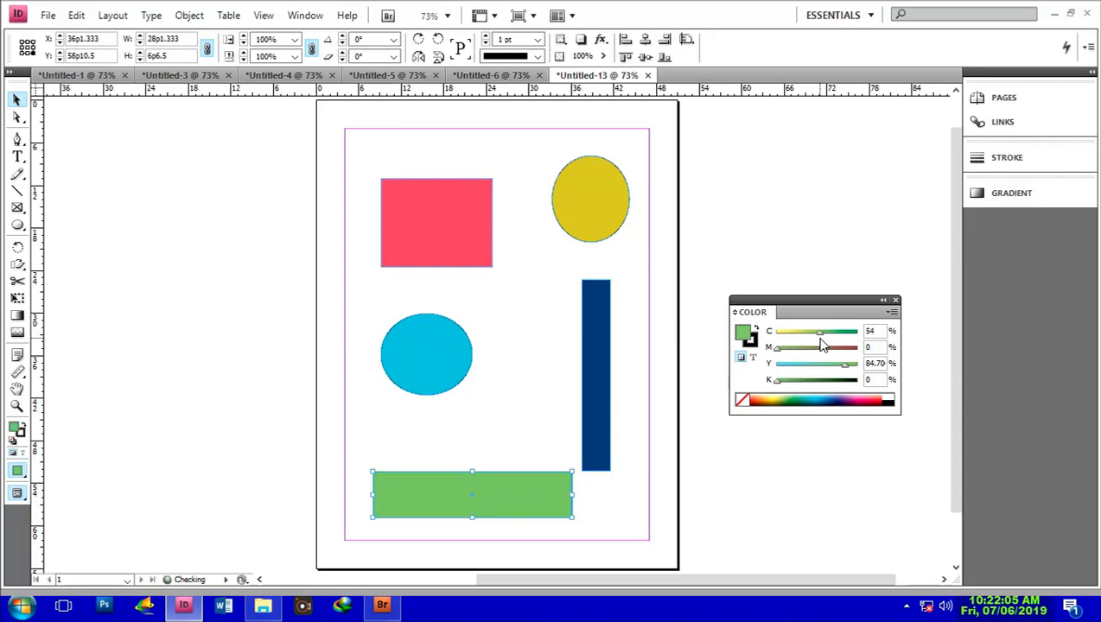
left_click(722, 455)
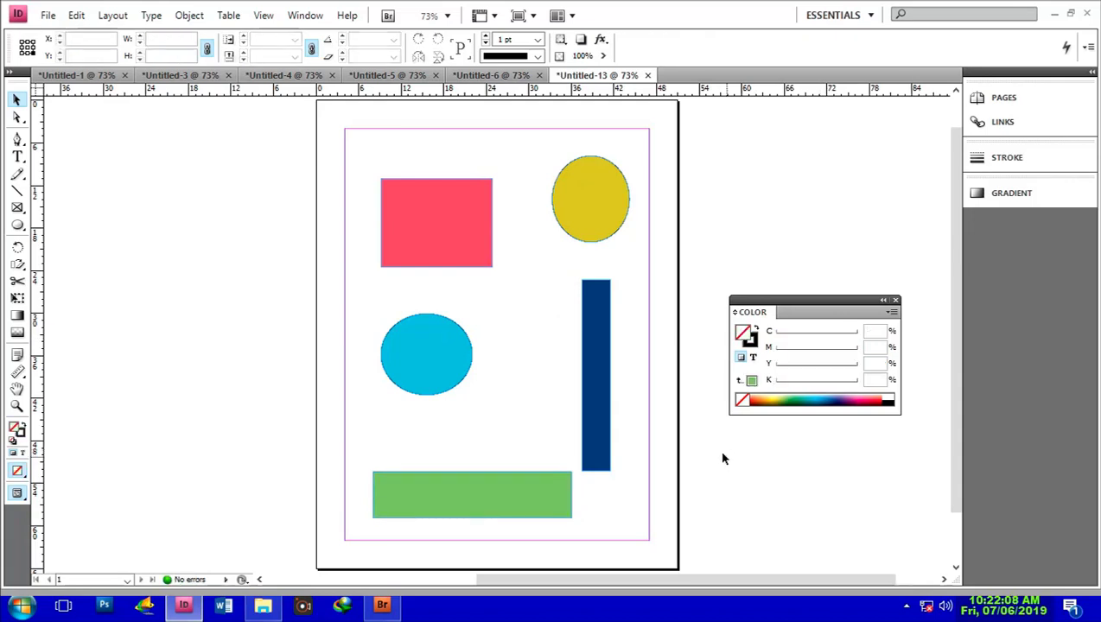
left_click(882, 300)
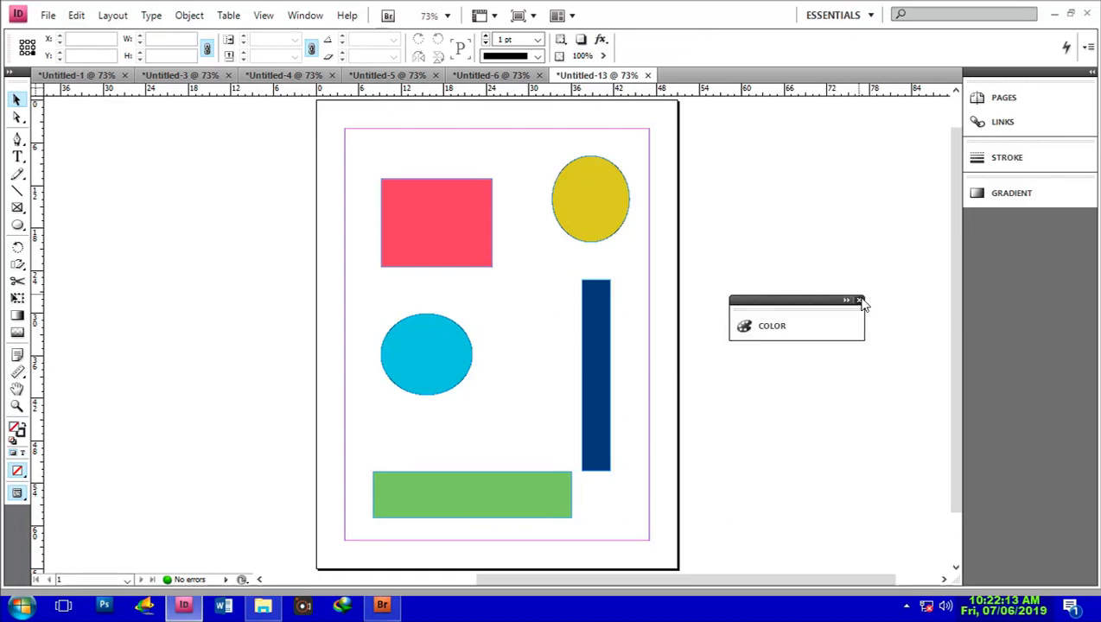
left_click_drag(811, 300, 1038, 212)
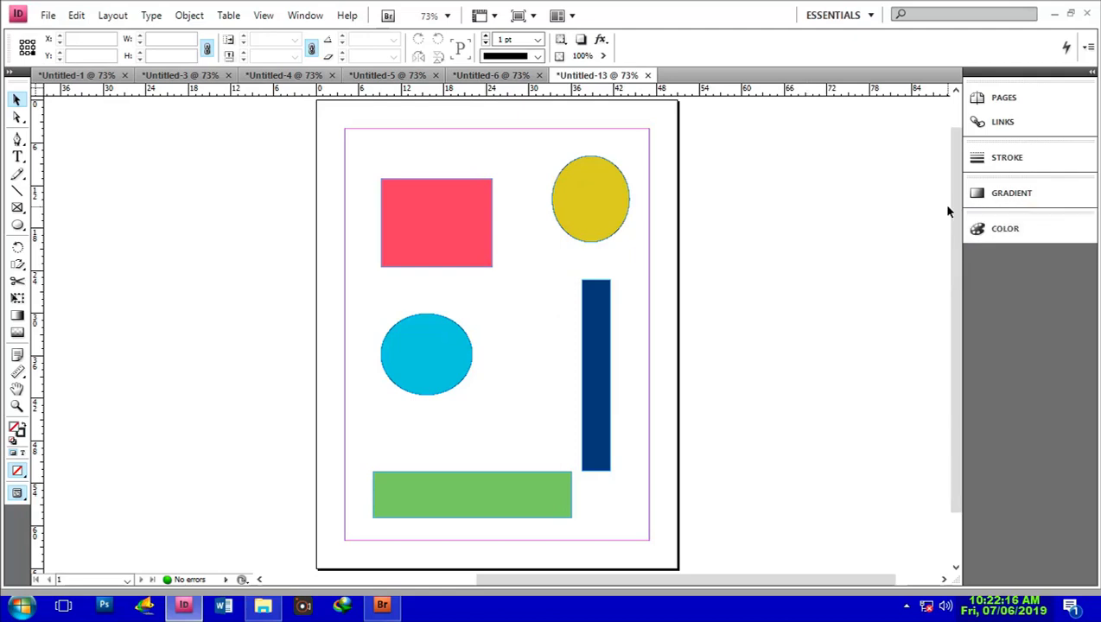
Create a new library named Libraryraja in the Documents folder and move its panel clear of the page.
left_click(48, 19)
mouse_move(69, 38)
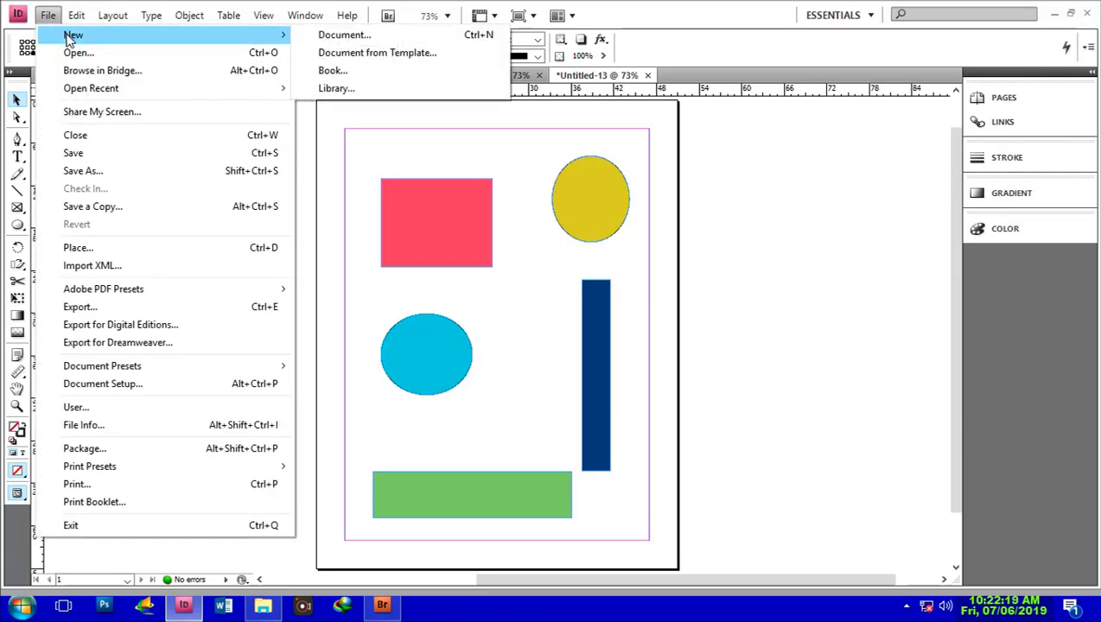
left_click(335, 88)
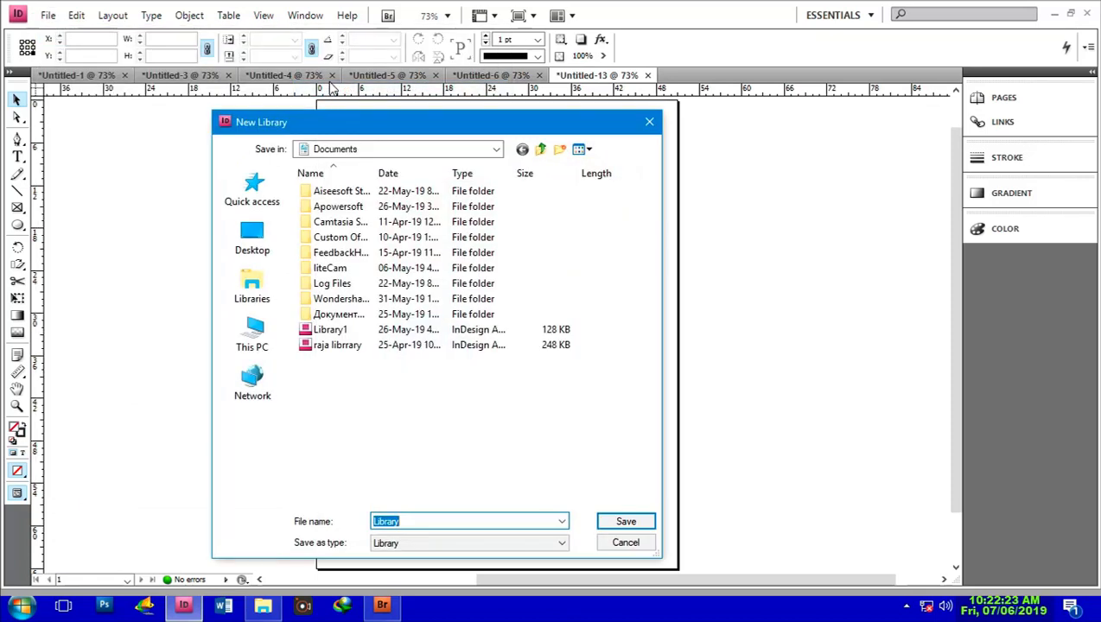
left_click(418, 521)
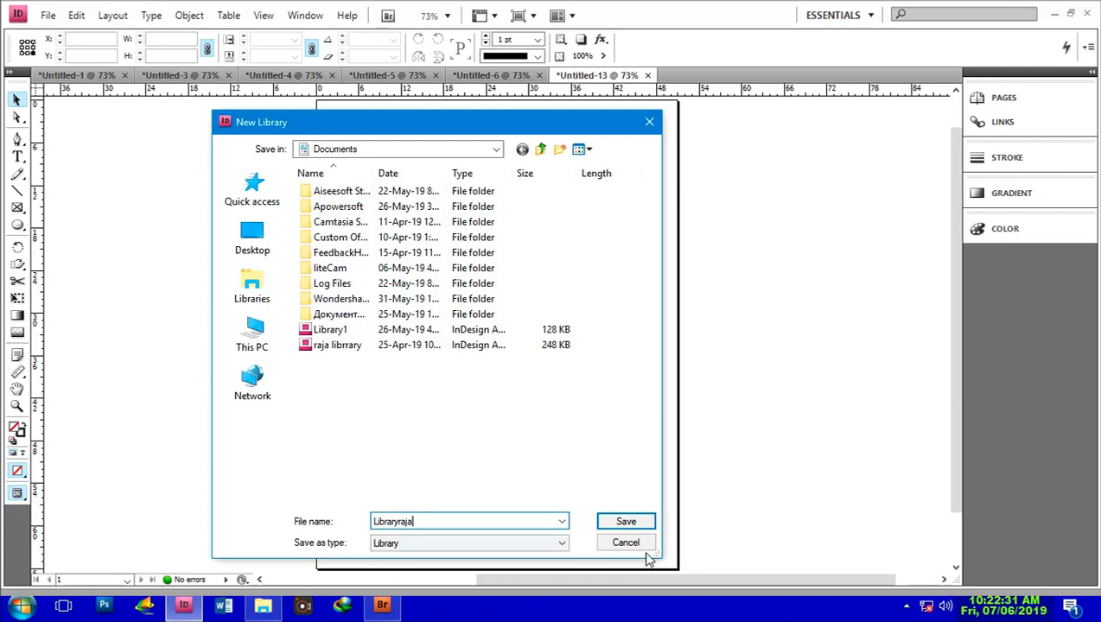
left_click(627, 523)
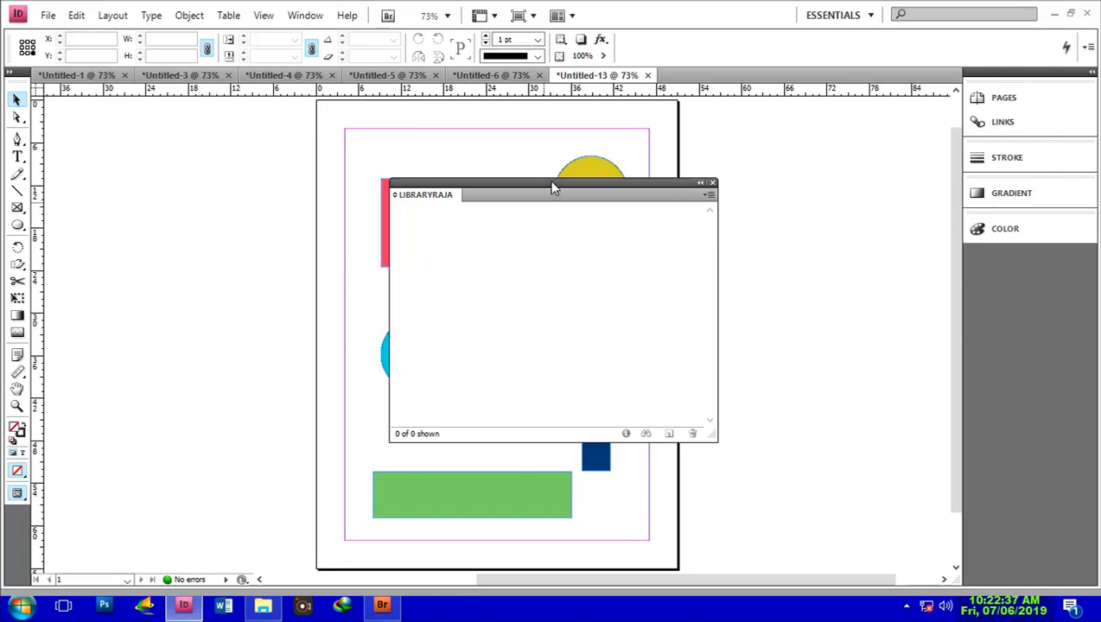
left_click_drag(570, 183, 881, 188)
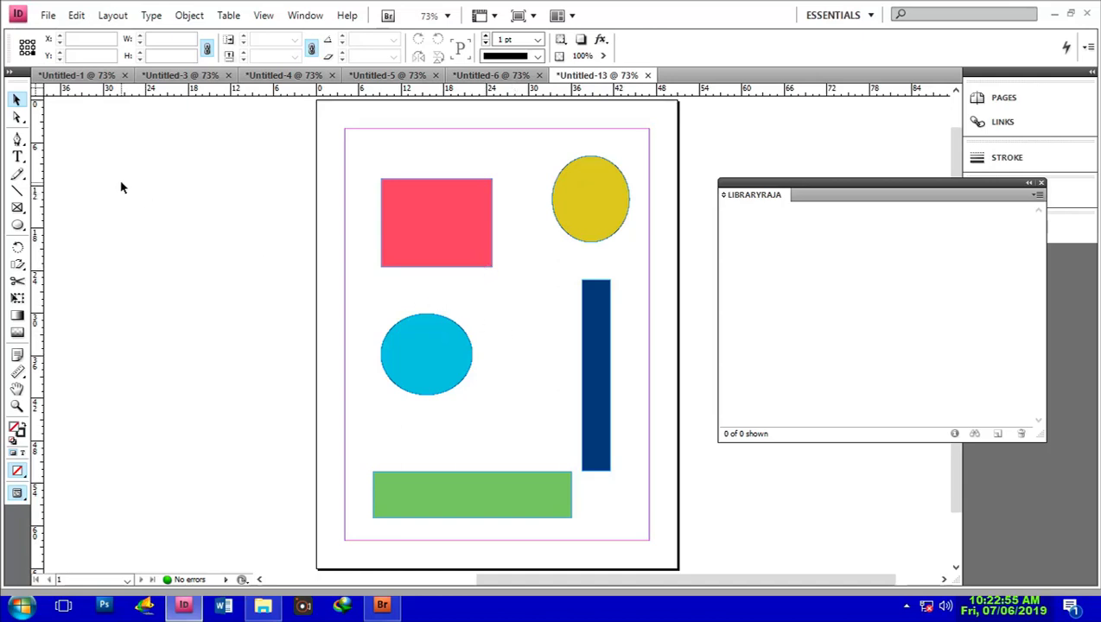
left_click(47, 15)
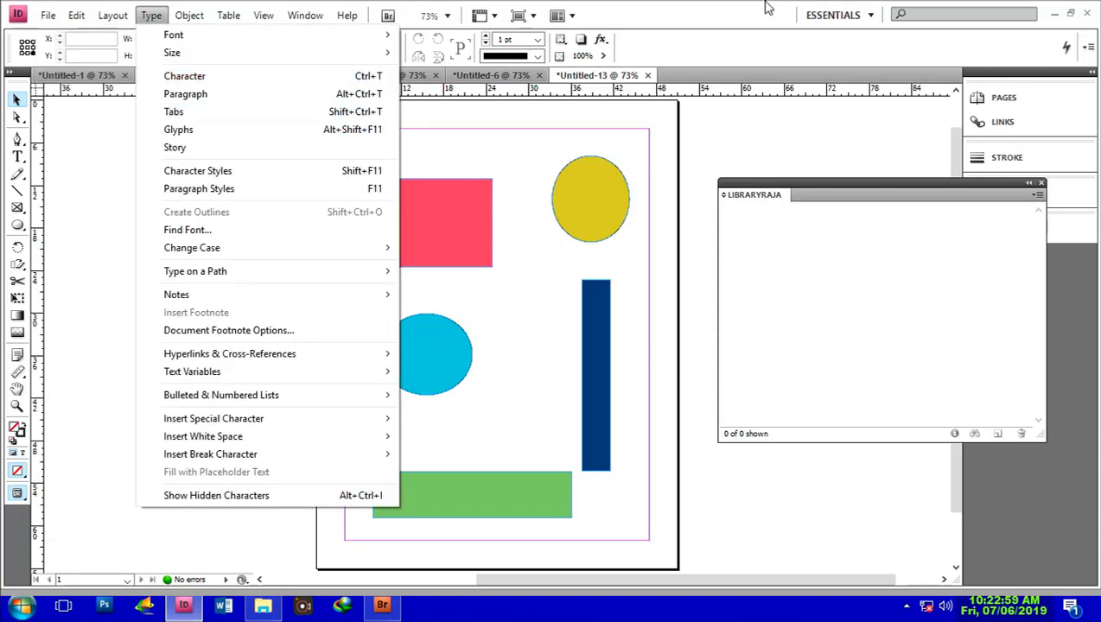
key("Escape")
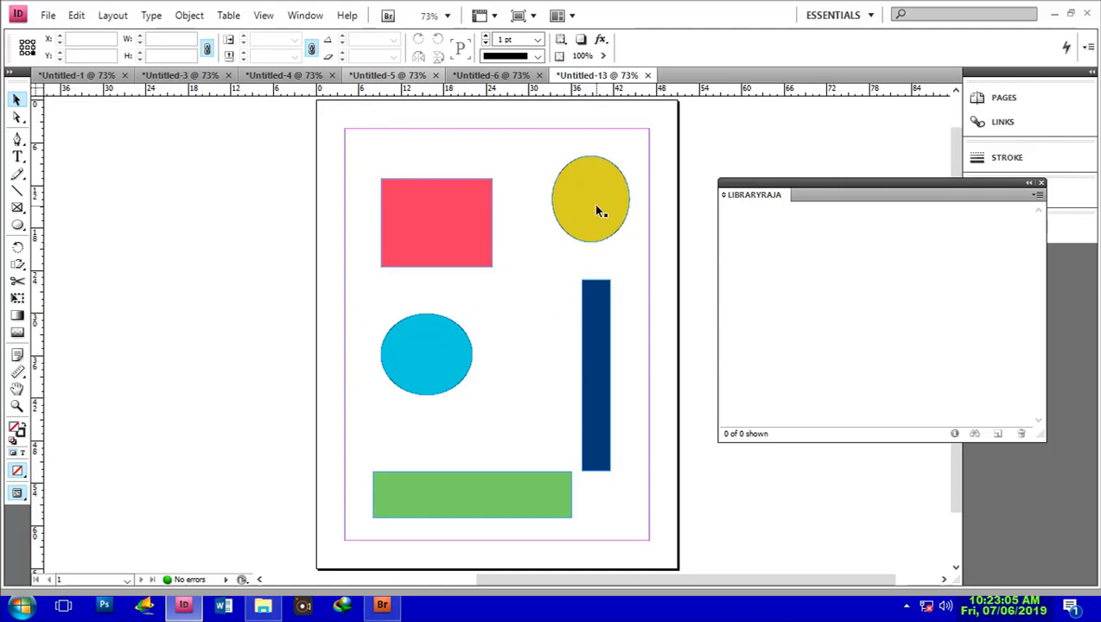
Add the mustard ellipse, coral rectangle, dark blue rectangle, cyan ellipse and green rectangle to the library, in that order.
left_click_drag(593, 203, 804, 271)
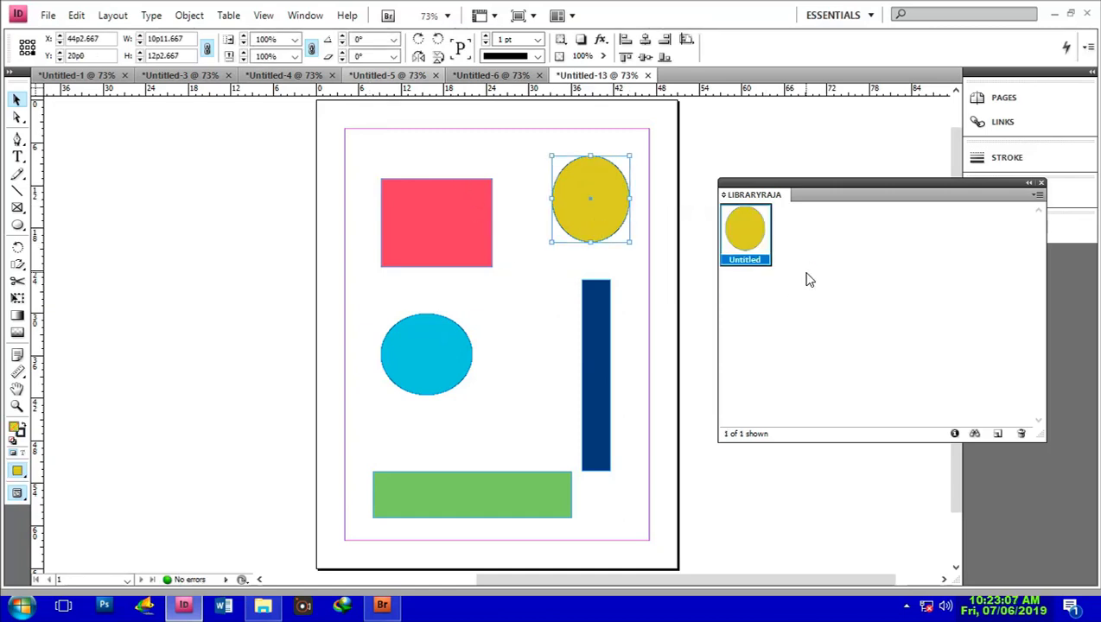
left_click_drag(438, 224, 903, 283)
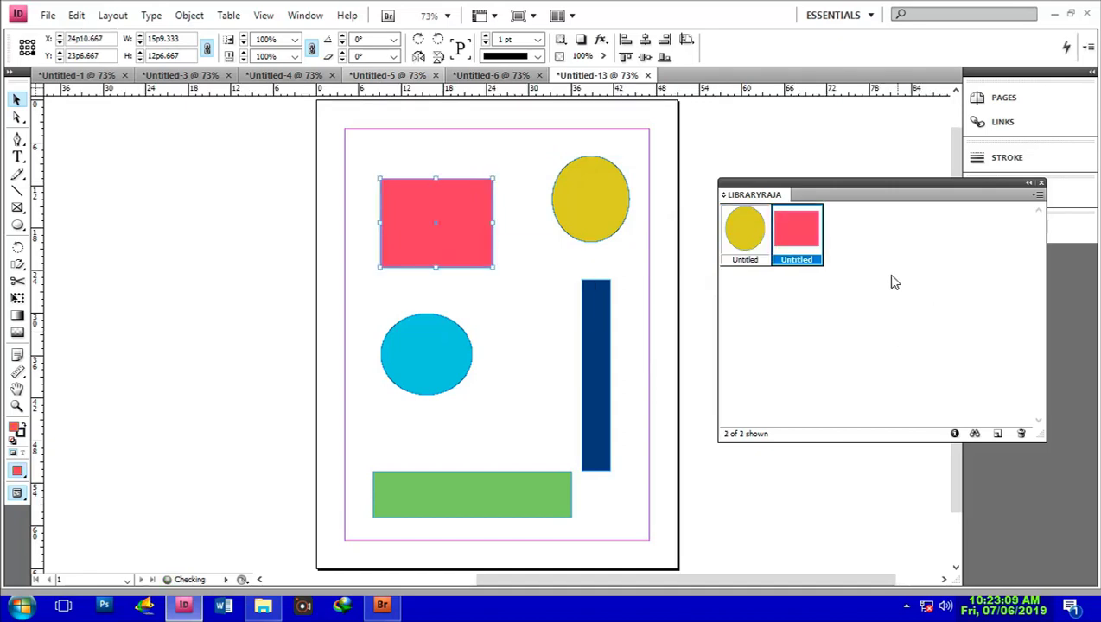
left_click_drag(590, 377, 932, 345)
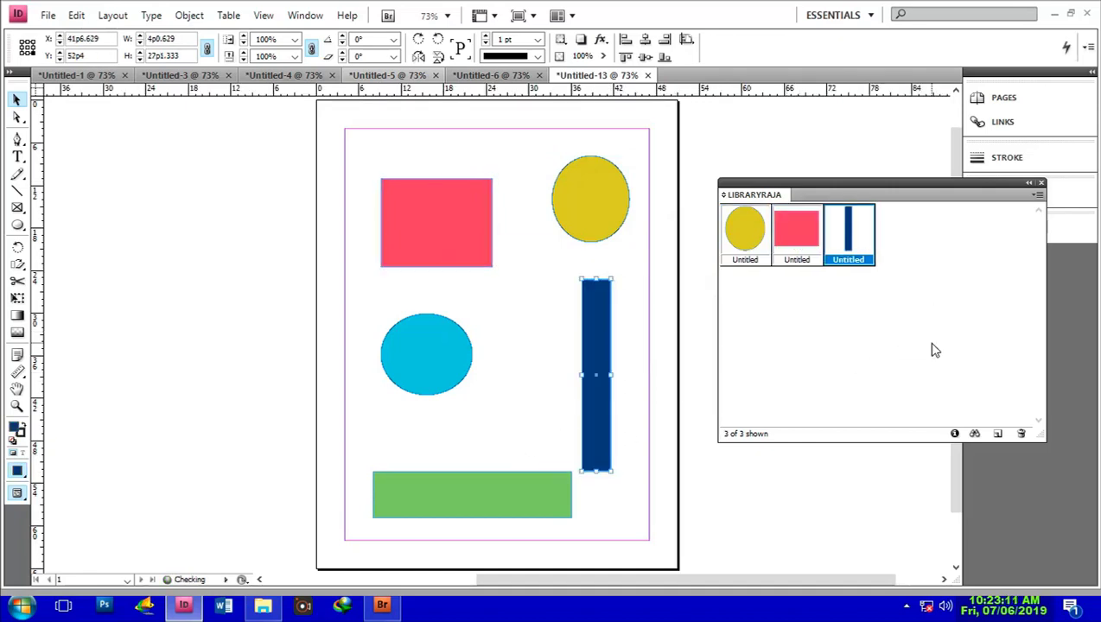
left_click_drag(415, 376, 874, 332)
left_click_drag(467, 491, 845, 358)
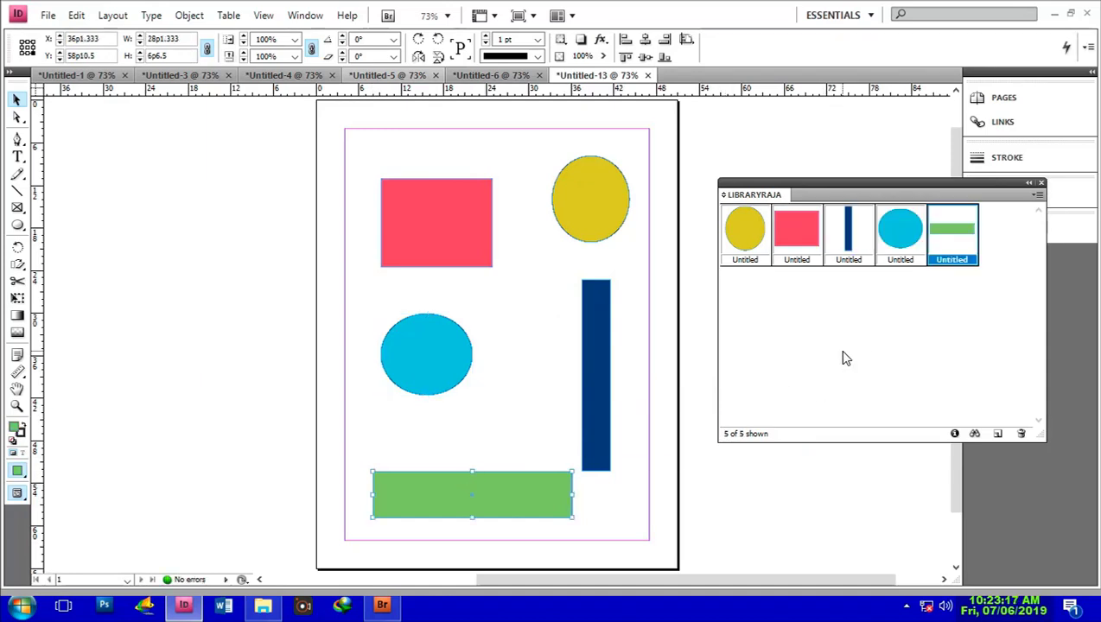
Name the library's mustard ellipse item 1 and its coral rectangle item 2.
double_click(747, 239)
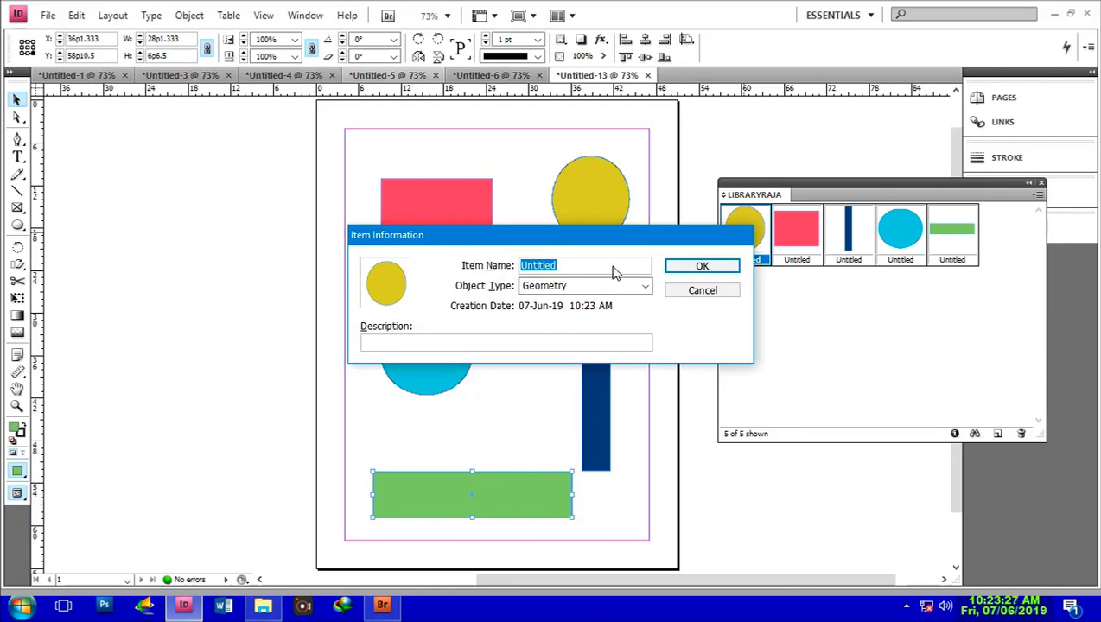
type("1")
left_click(702, 266)
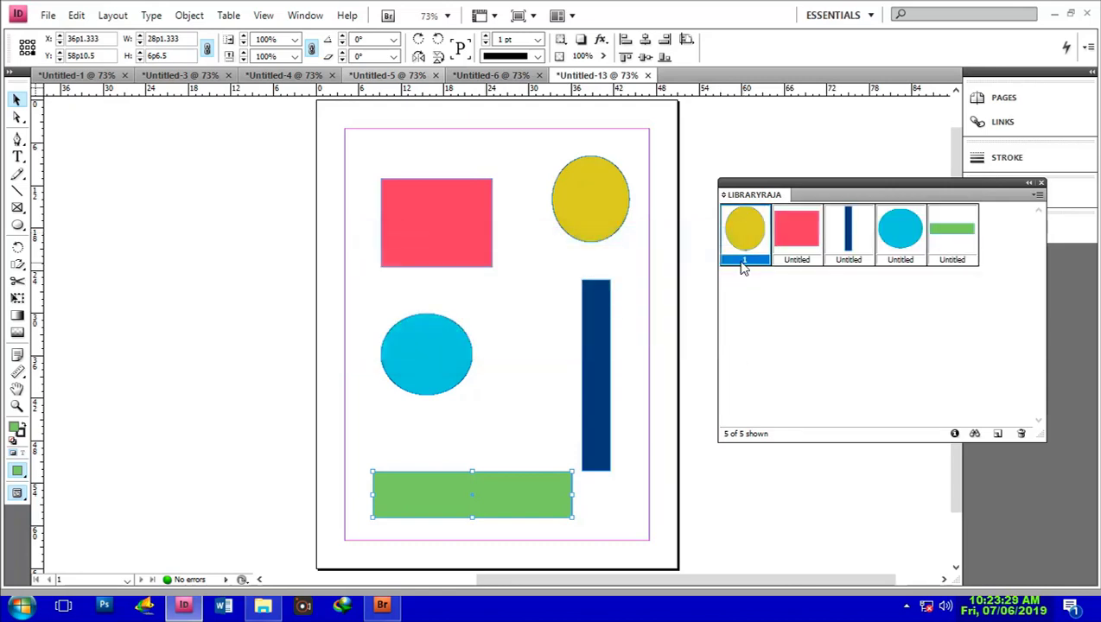
double_click(791, 247)
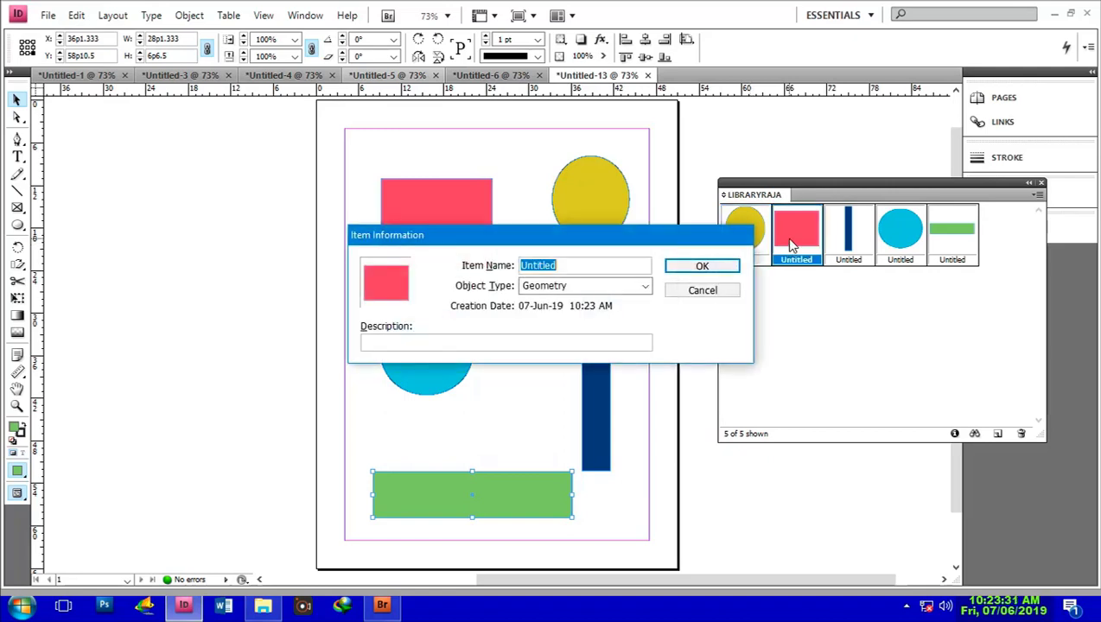
type("2")
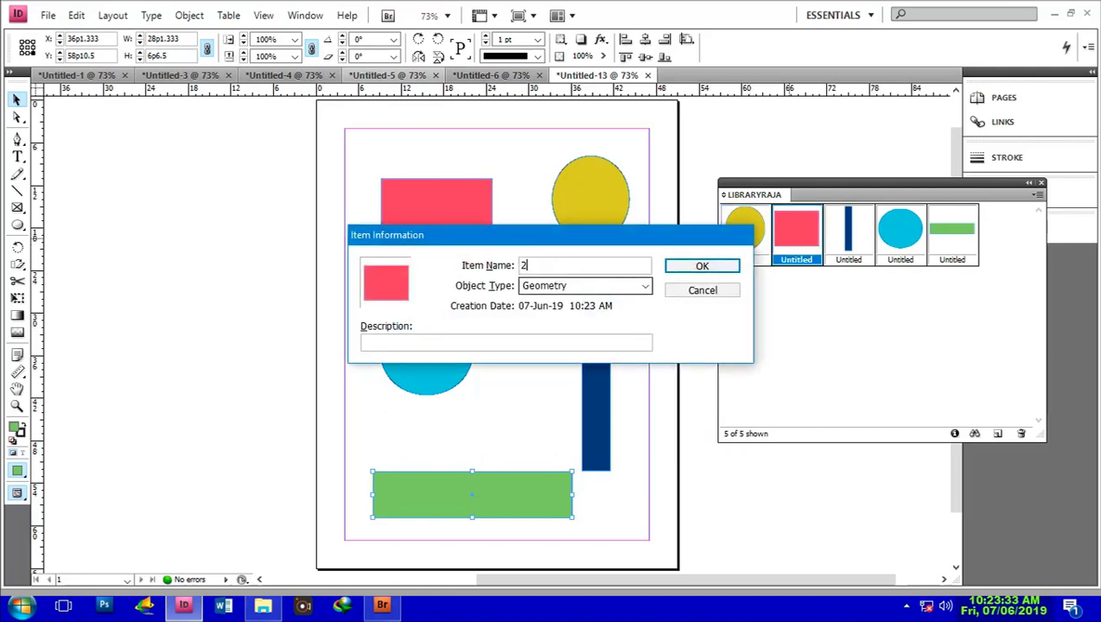
left_click(701, 266)
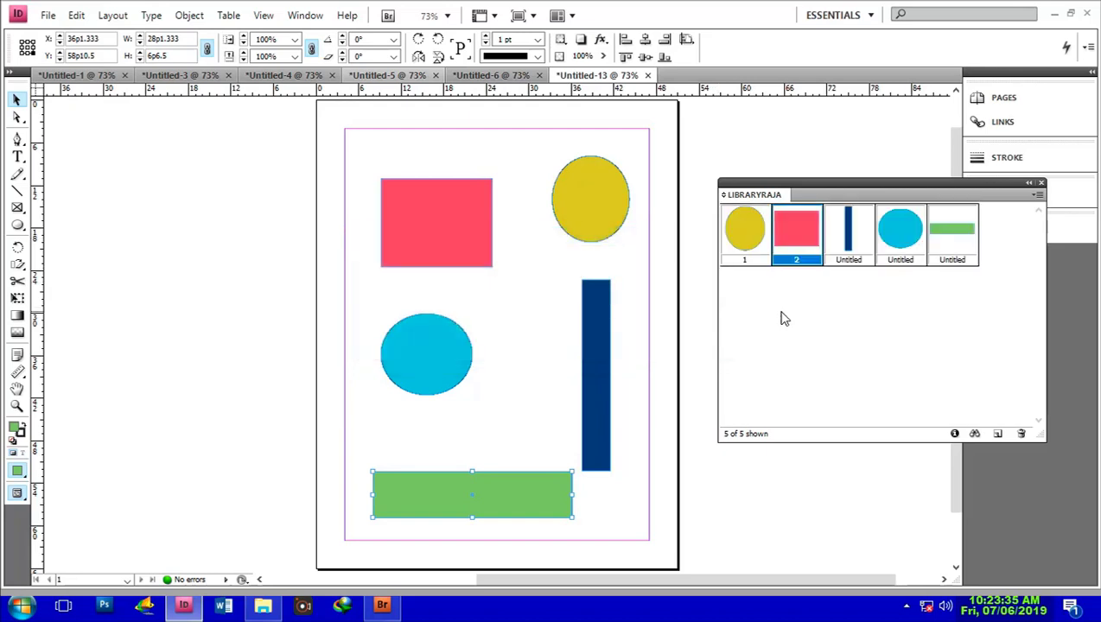
Name the library's dark blue rectangle item ram.
left_click(852, 238)
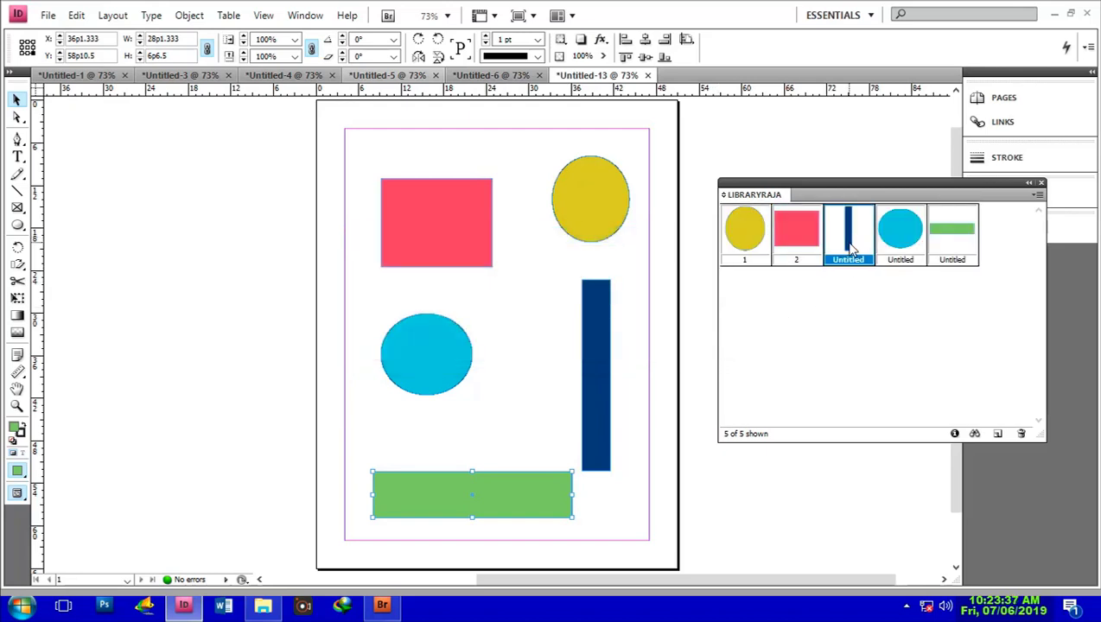
double_click(851, 248)
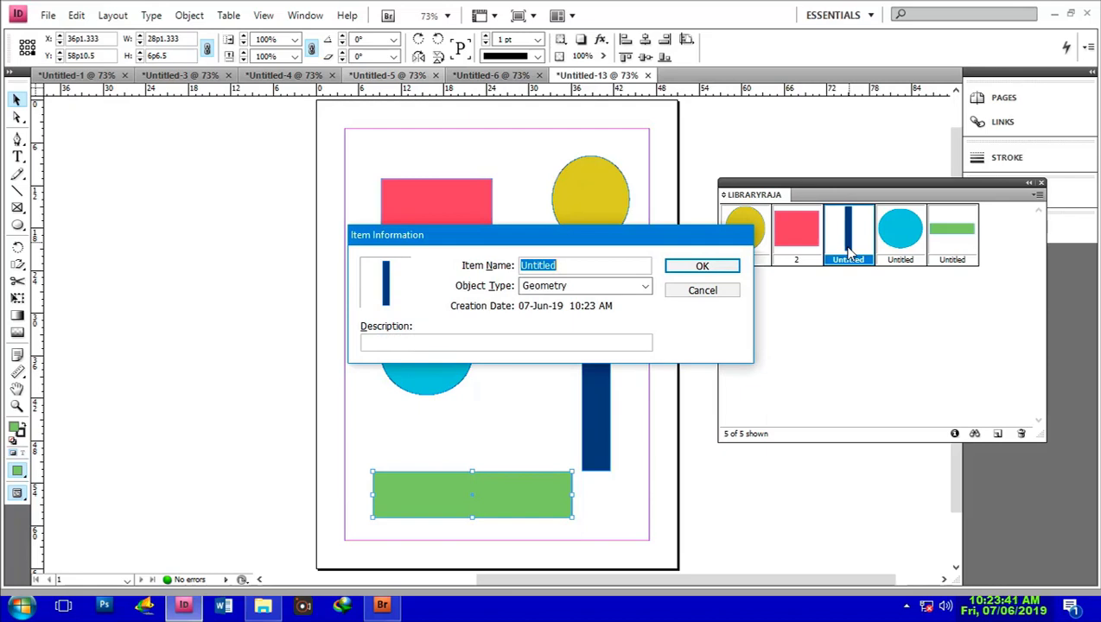
type("ram")
key("Return")
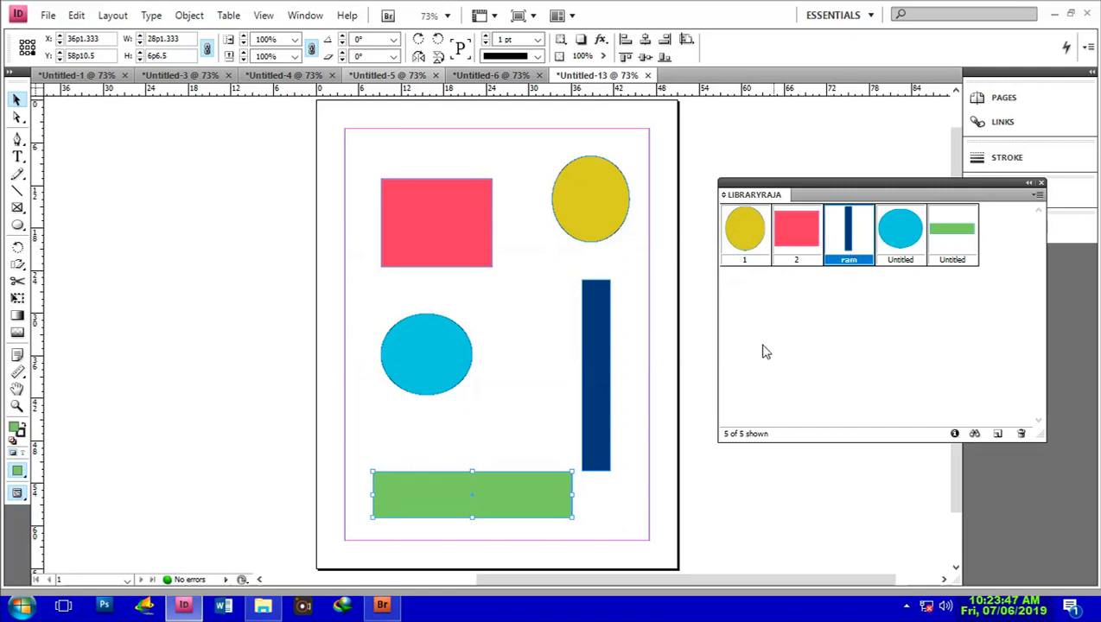
left_click(836, 333)
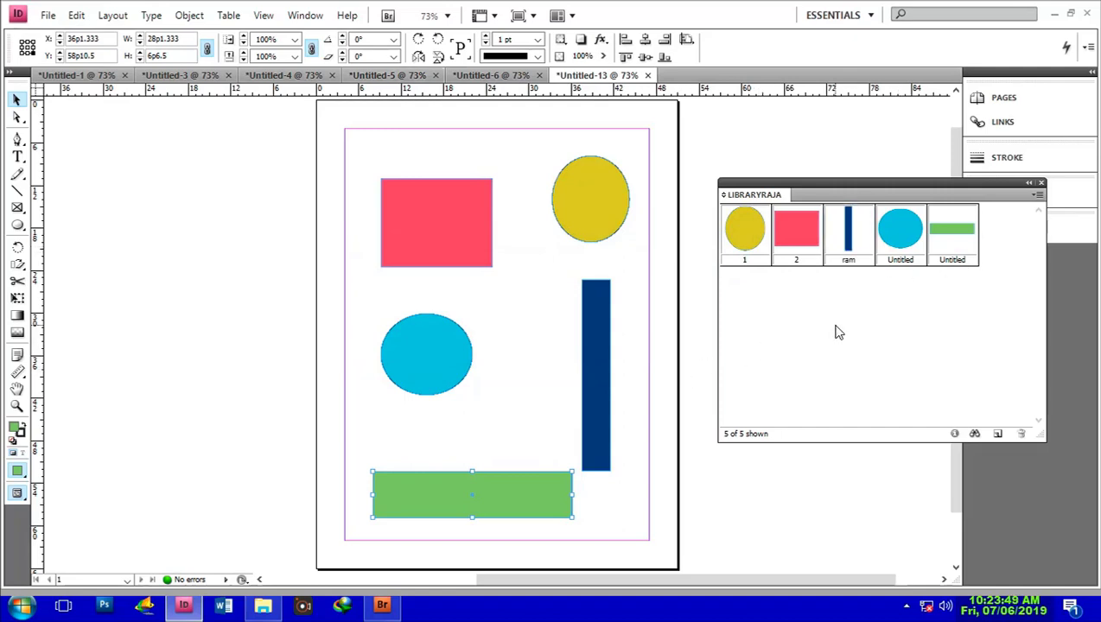
left_click(759, 190)
Close the document with the coloured shapes, saving it in Documents under the file name as.
left_click(648, 76)
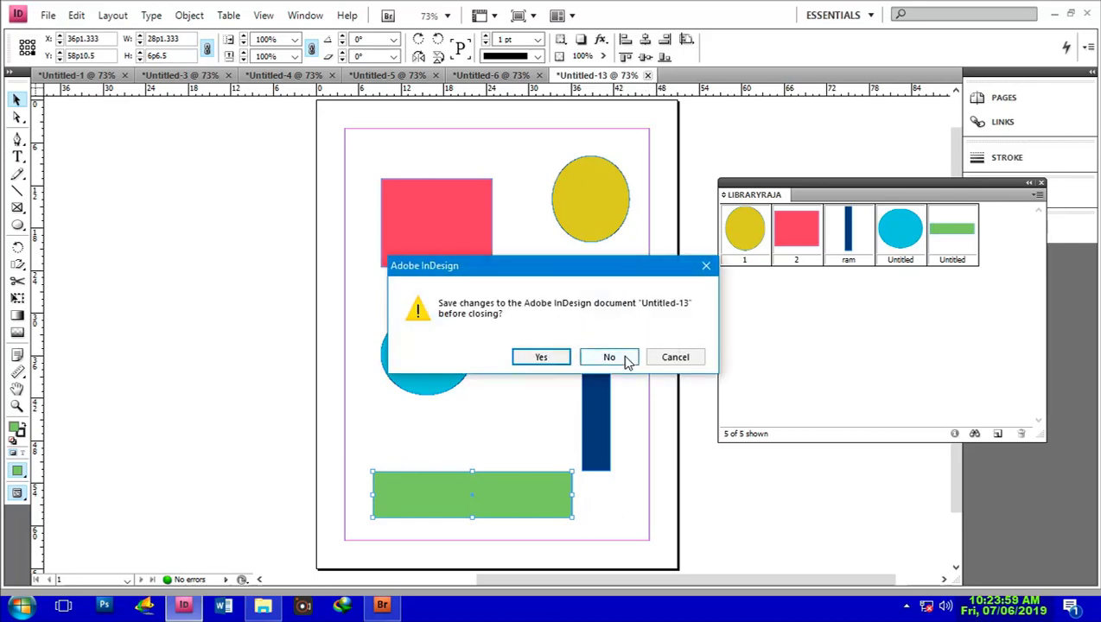
left_click(538, 357)
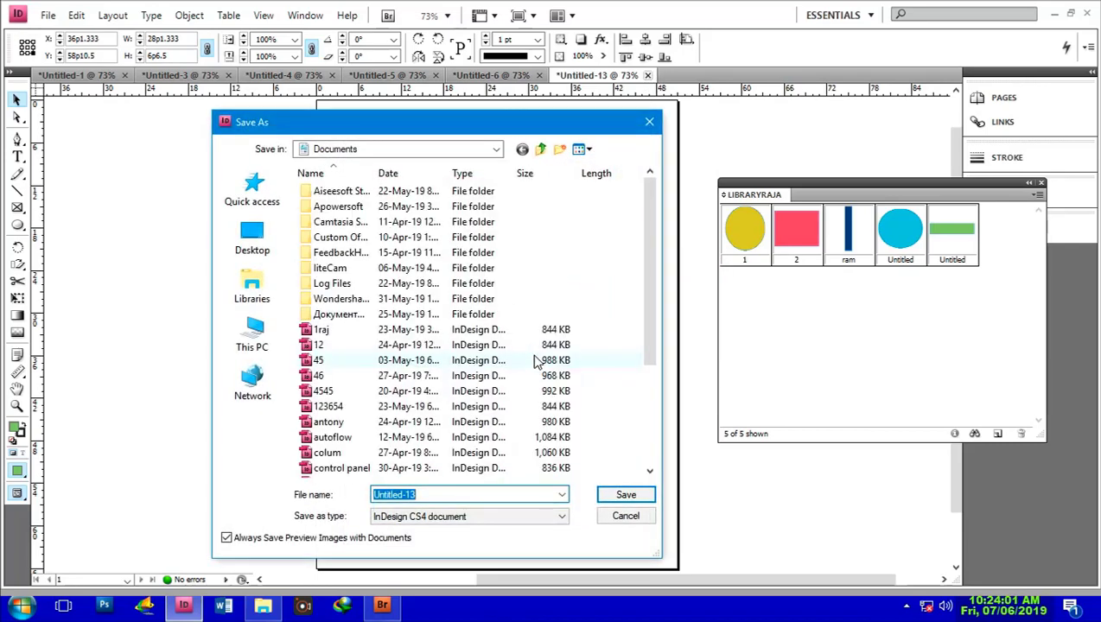
type("as")
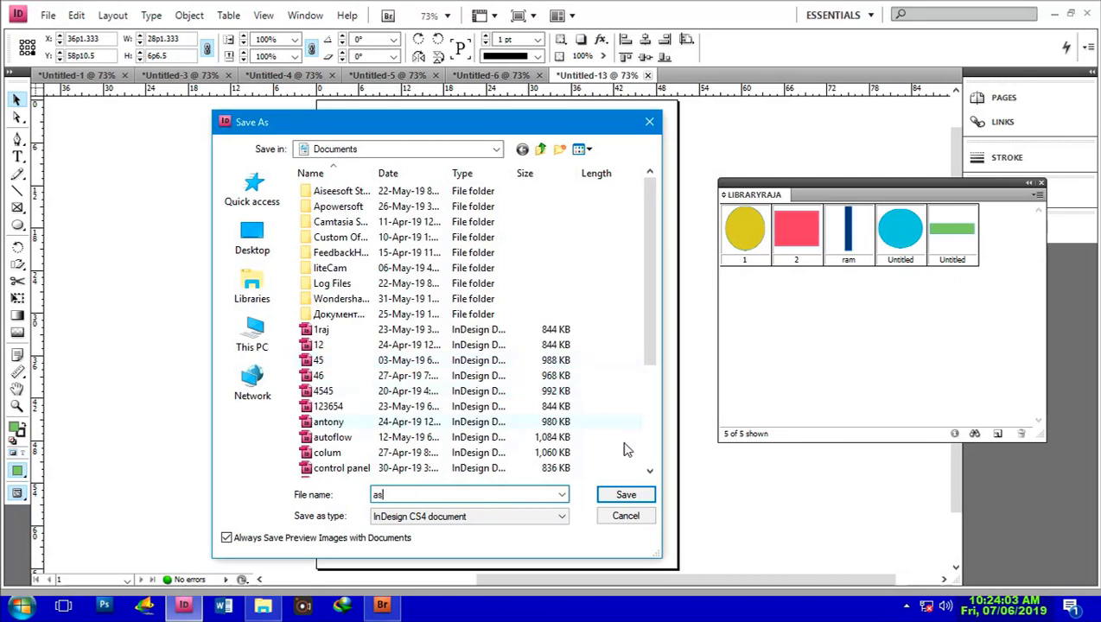
left_click(626, 495)
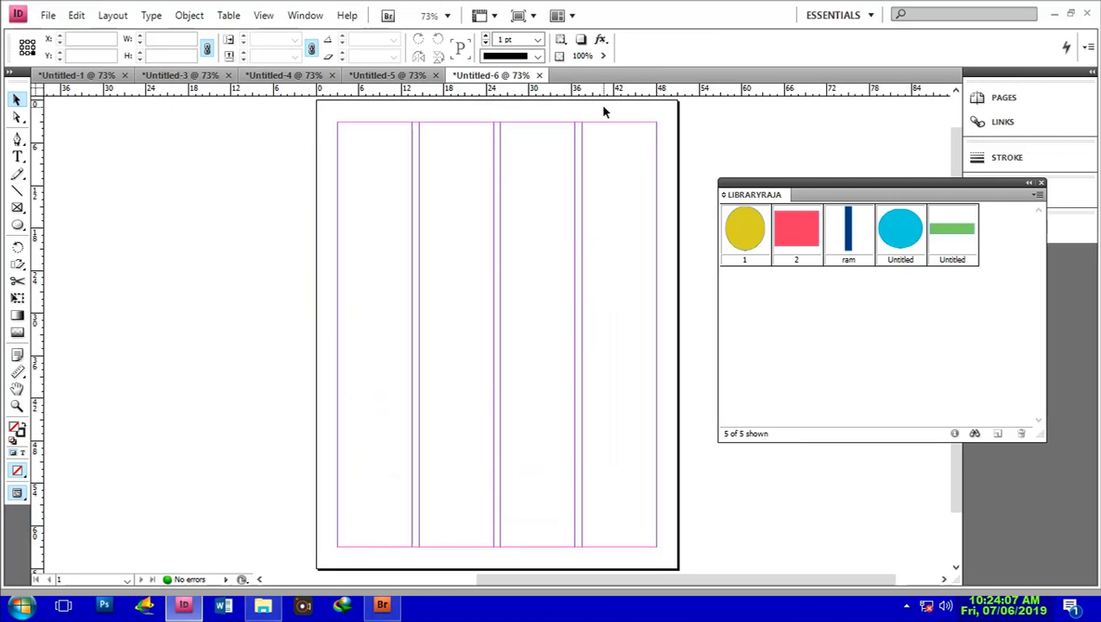
Create a new one-page Letter document with facing pages, one column and 4p0 margins.
left_click(48, 17)
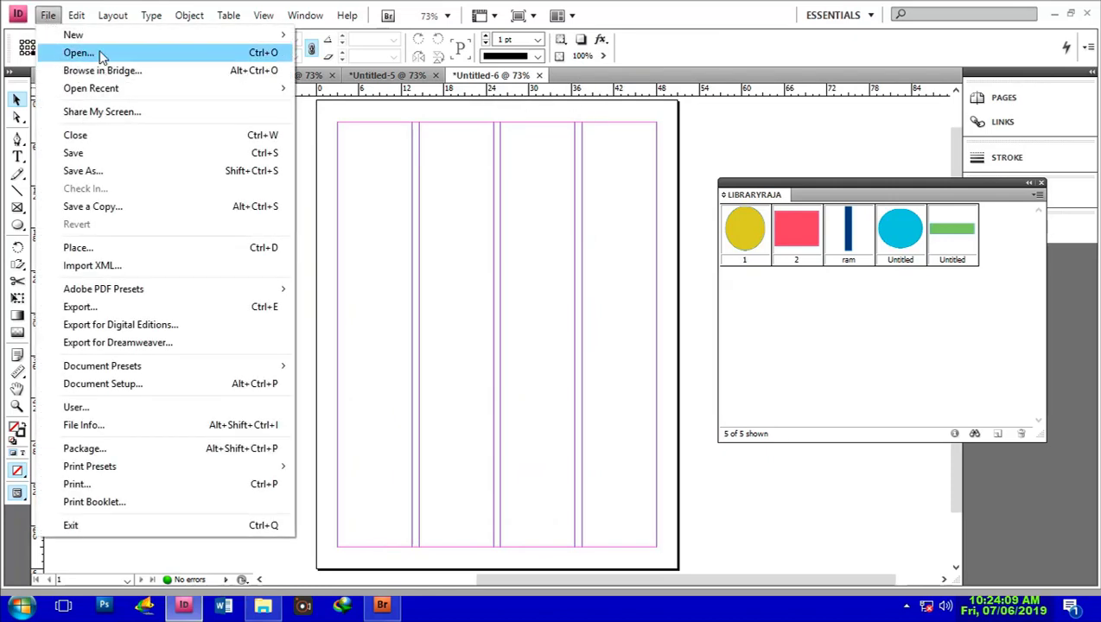
mouse_move(221, 33)
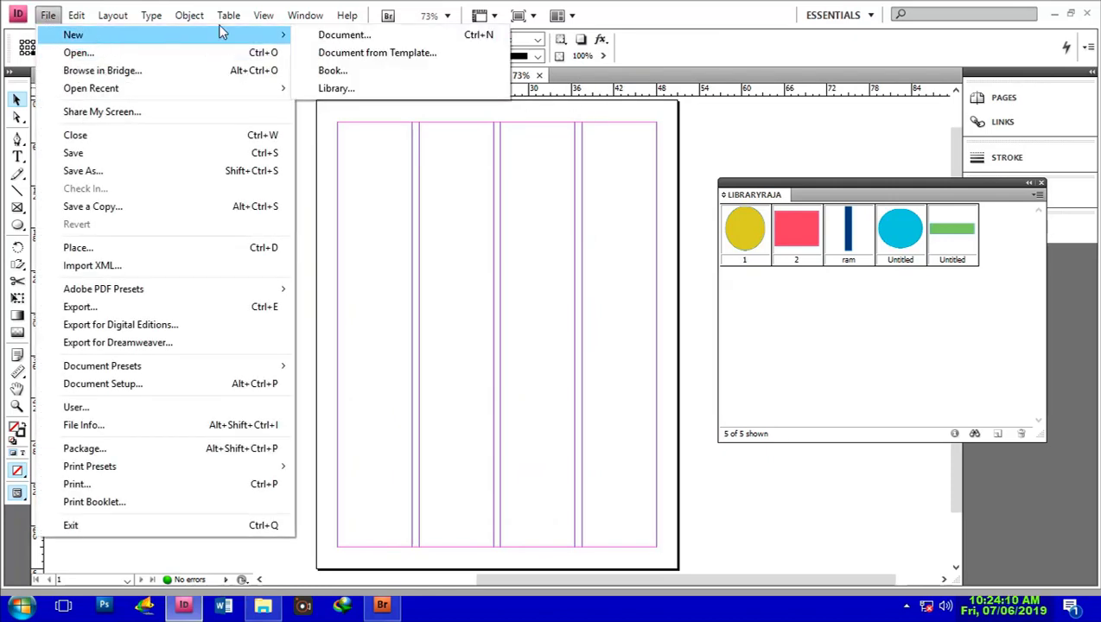
left_click(364, 44)
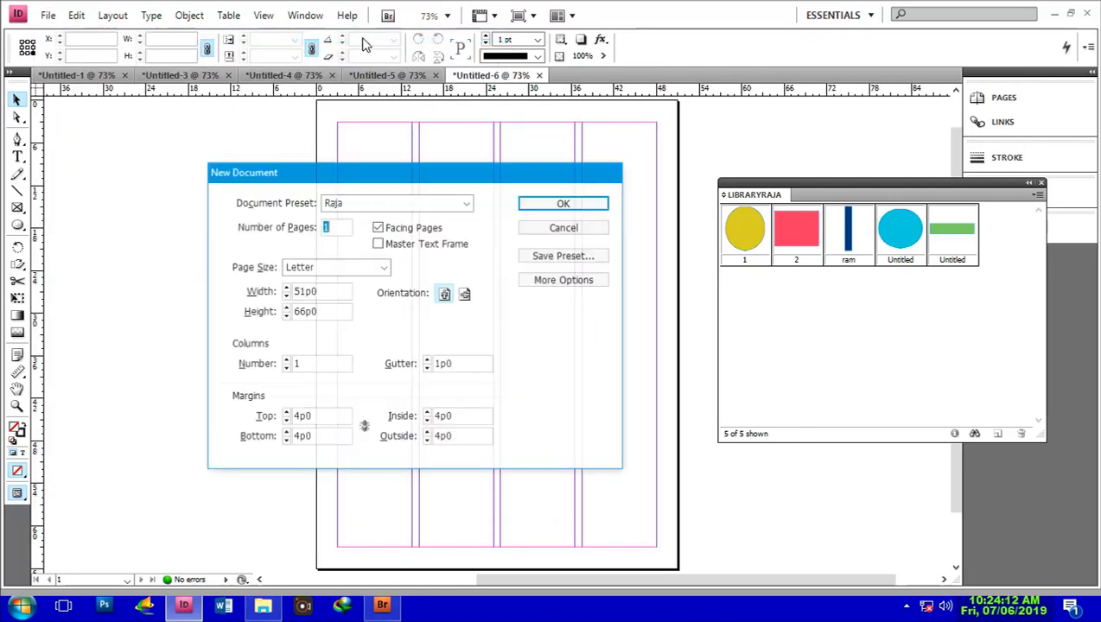
left_click(575, 206)
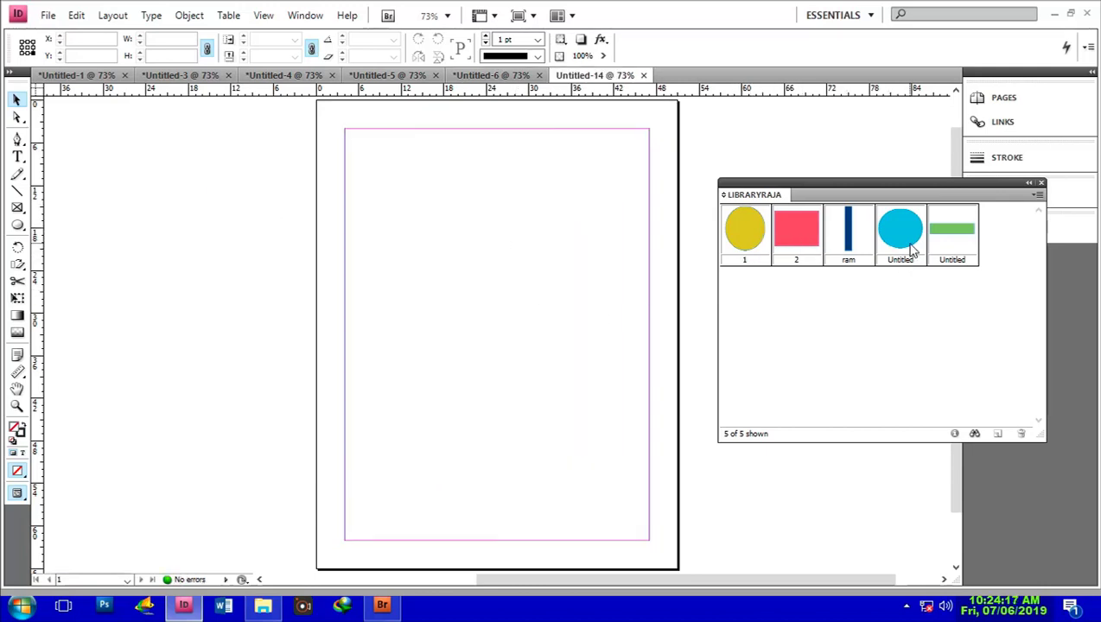
Place library items on the new page: ram at the upper middle, the cyan ellipse at the lower left, and item 1 right of ram.
left_click_drag(851, 242, 506, 236)
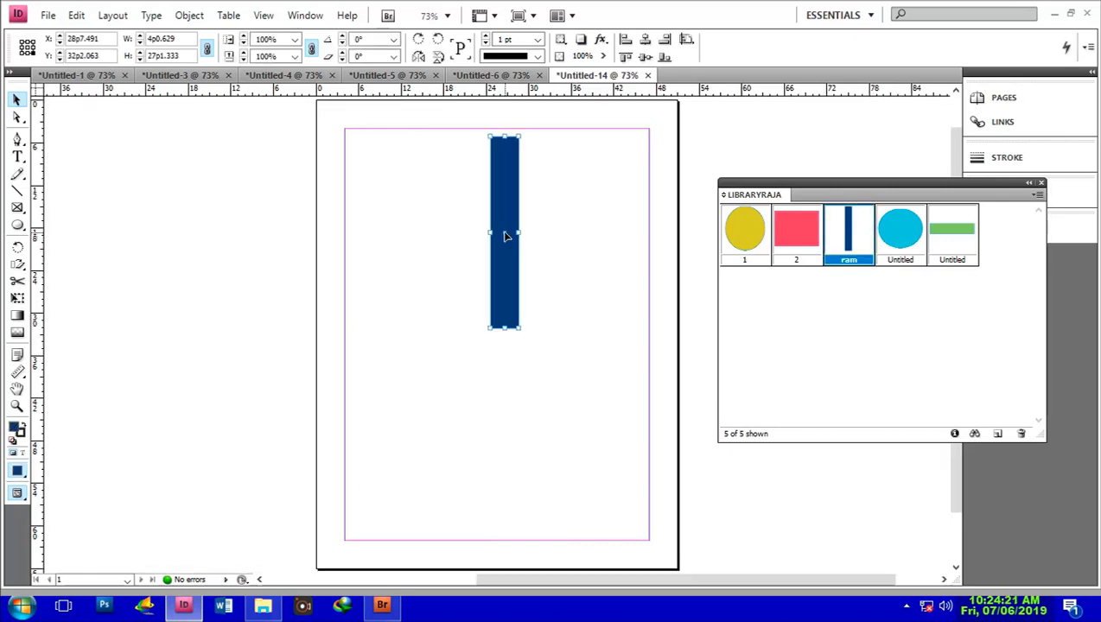
left_click_drag(915, 229, 414, 402)
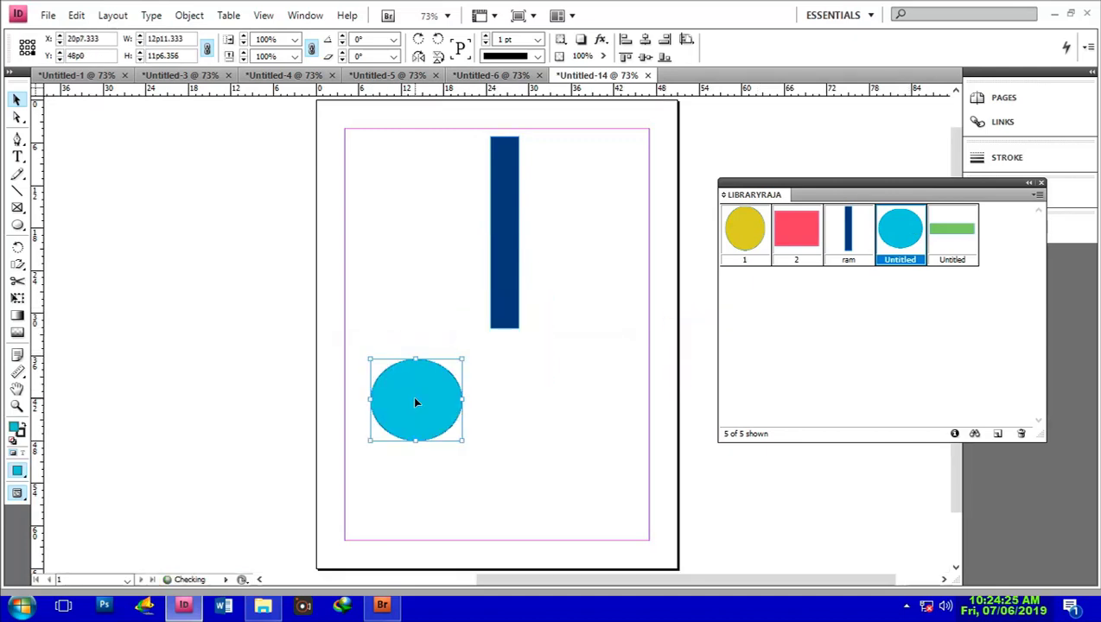
left_click_drag(745, 239, 576, 229)
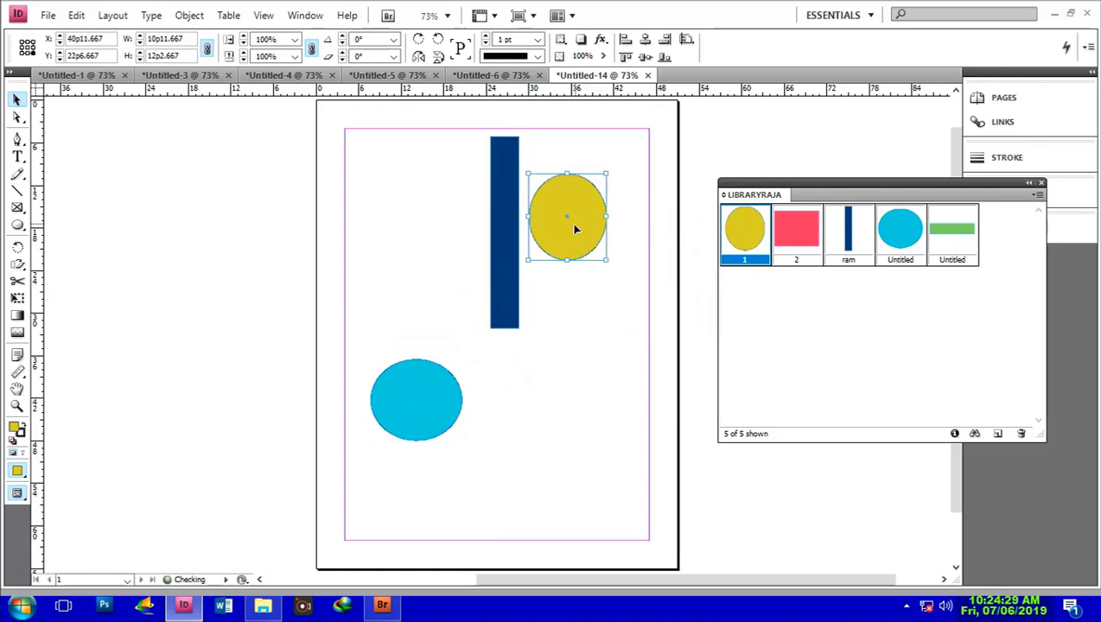
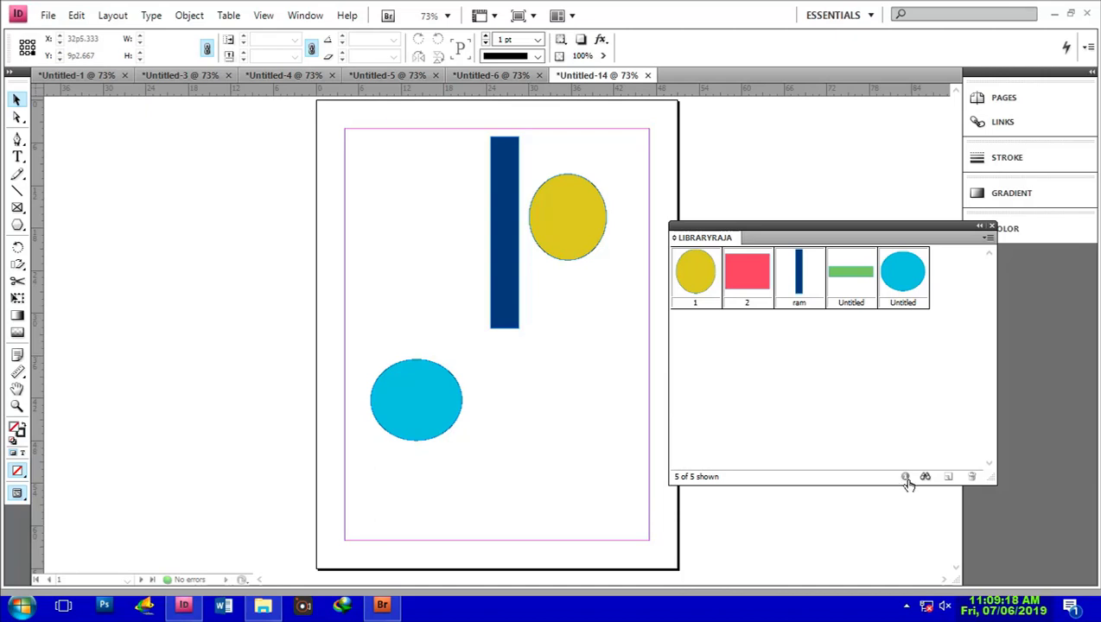
Inspect the item information of library item 1, leaving it as it is.
left_click(701, 286)
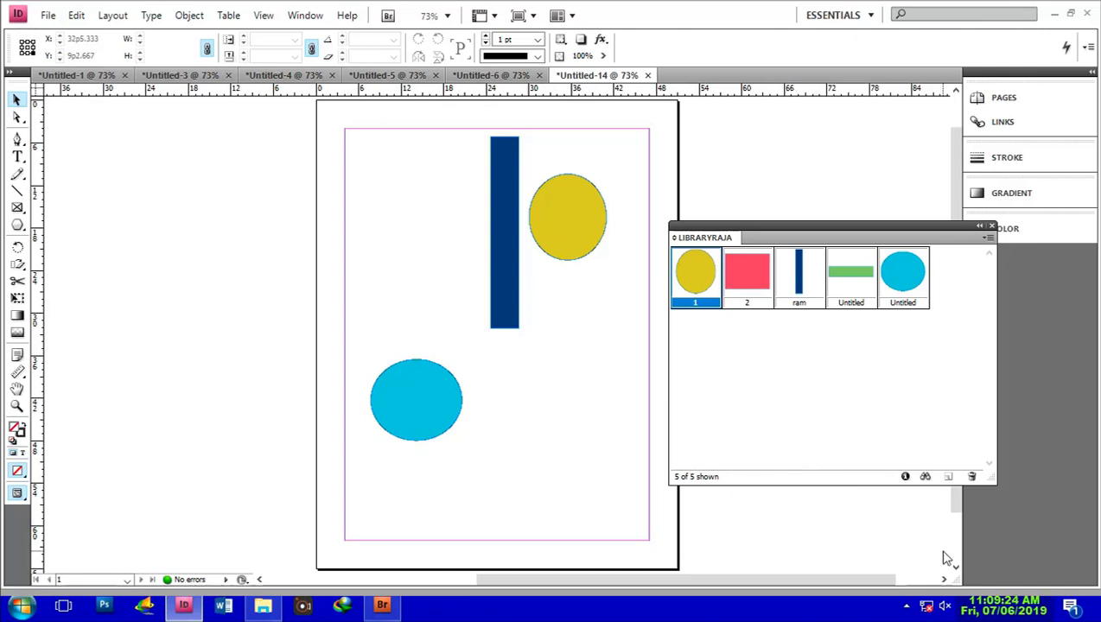
left_click(905, 477)
left_click_drag(546, 241, 480, 262)
left_click(510, 291)
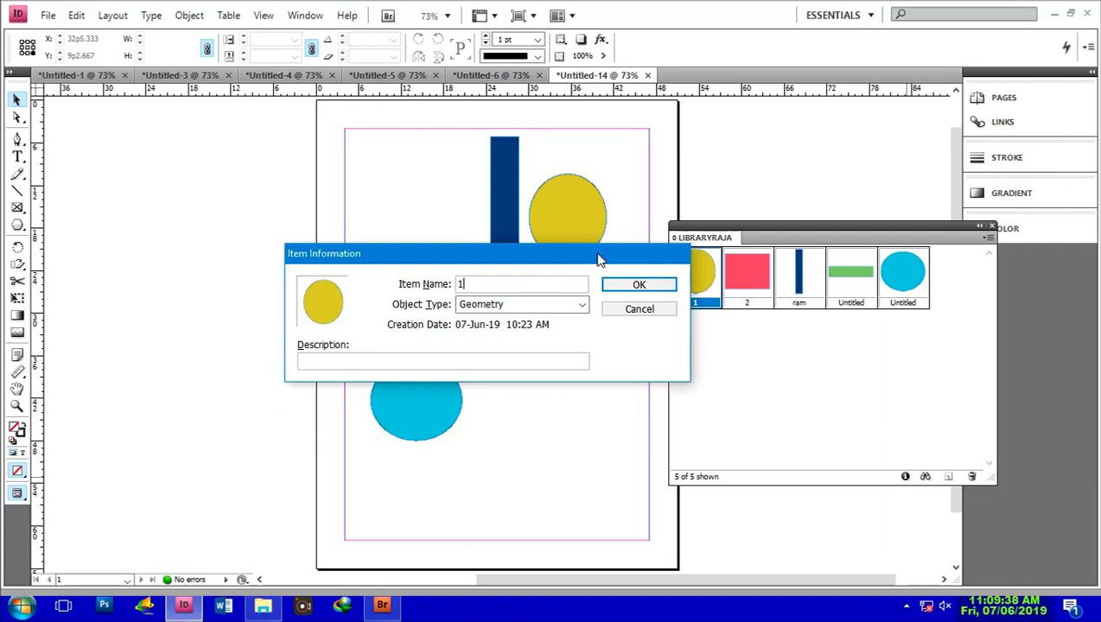
left_click_drag(600, 260, 549, 264)
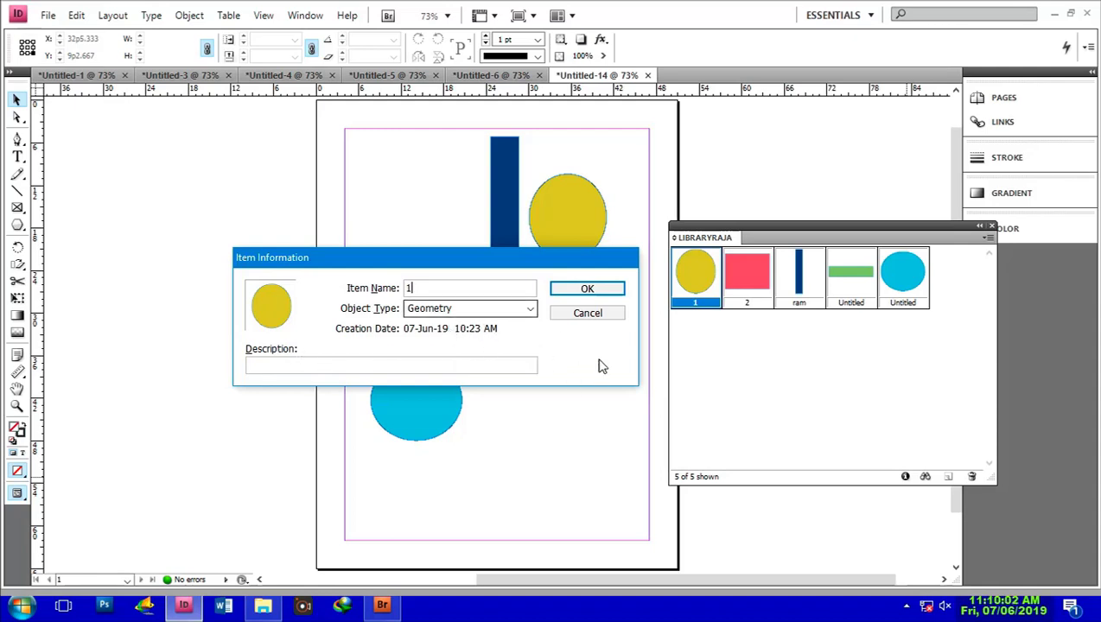
left_click(590, 316)
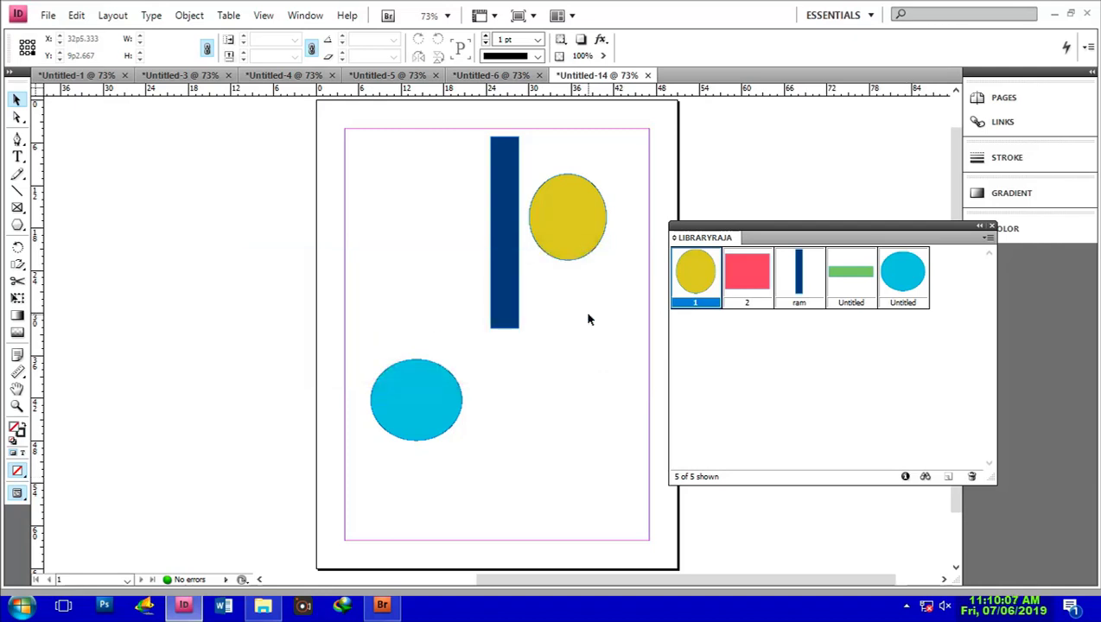
Show only library items whose name contains ram, and place the matching item at the lower right of the page.
left_click(925, 478)
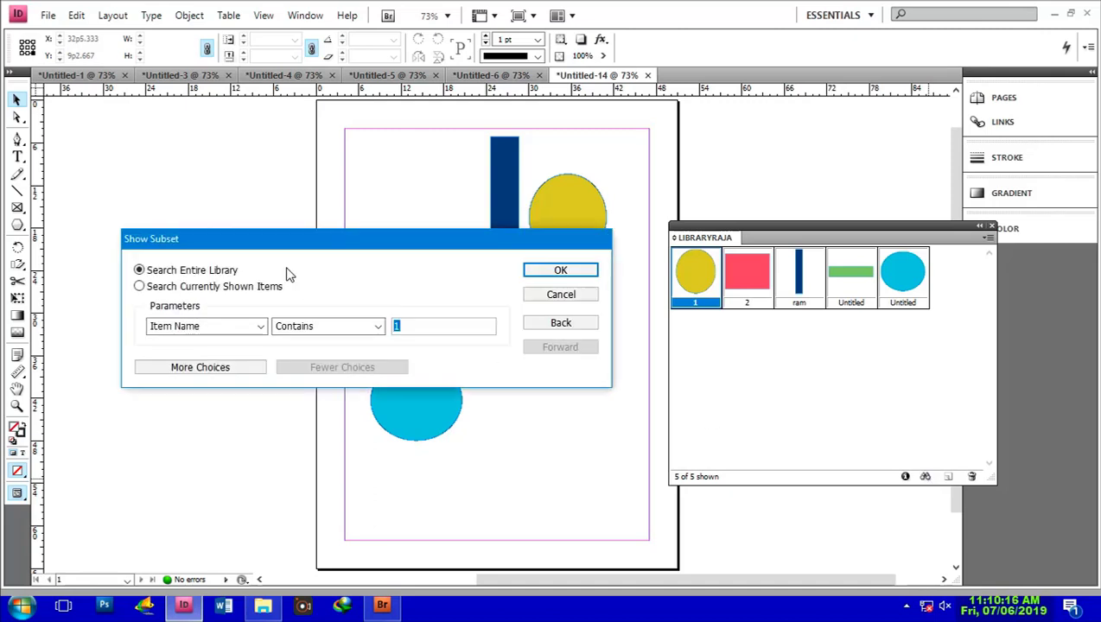
left_click_drag(304, 248, 287, 193)
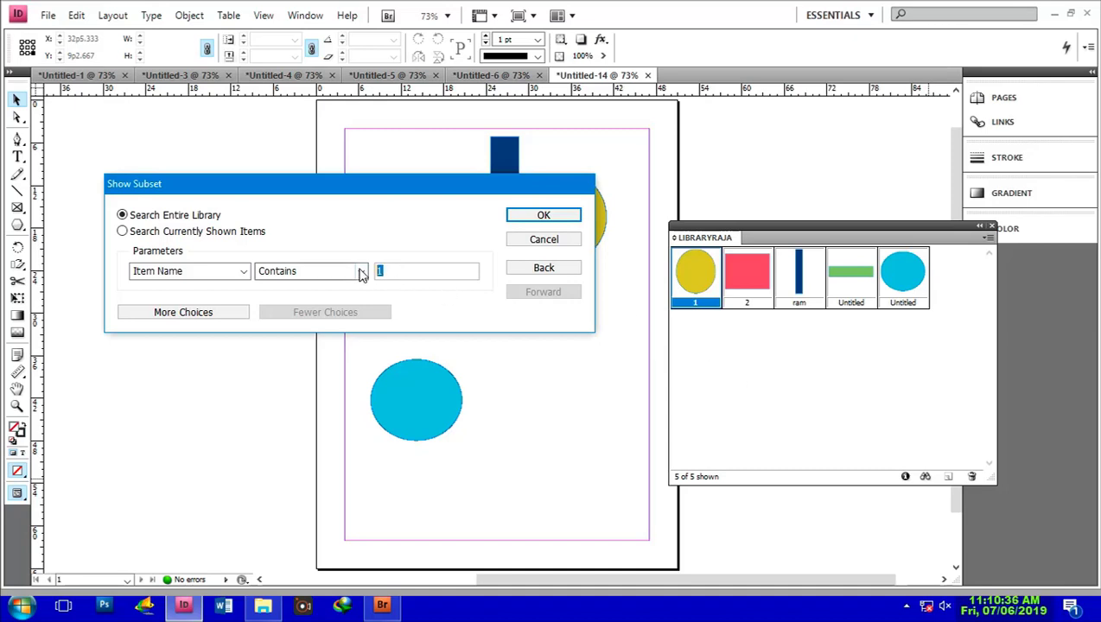
left_click(362, 272)
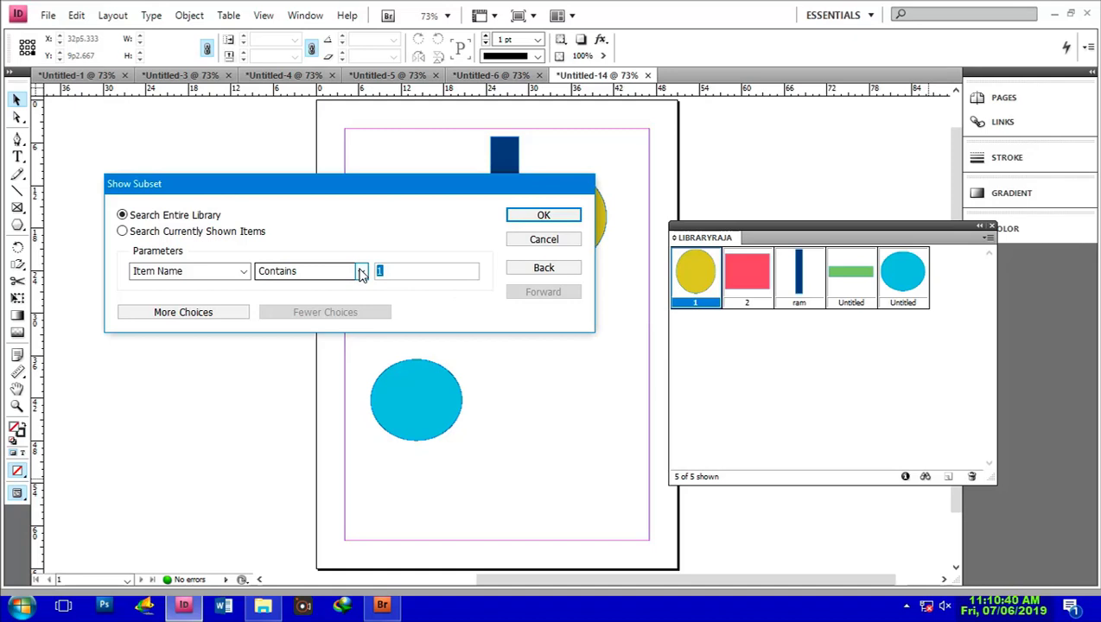
type("ram")
left_click(522, 219)
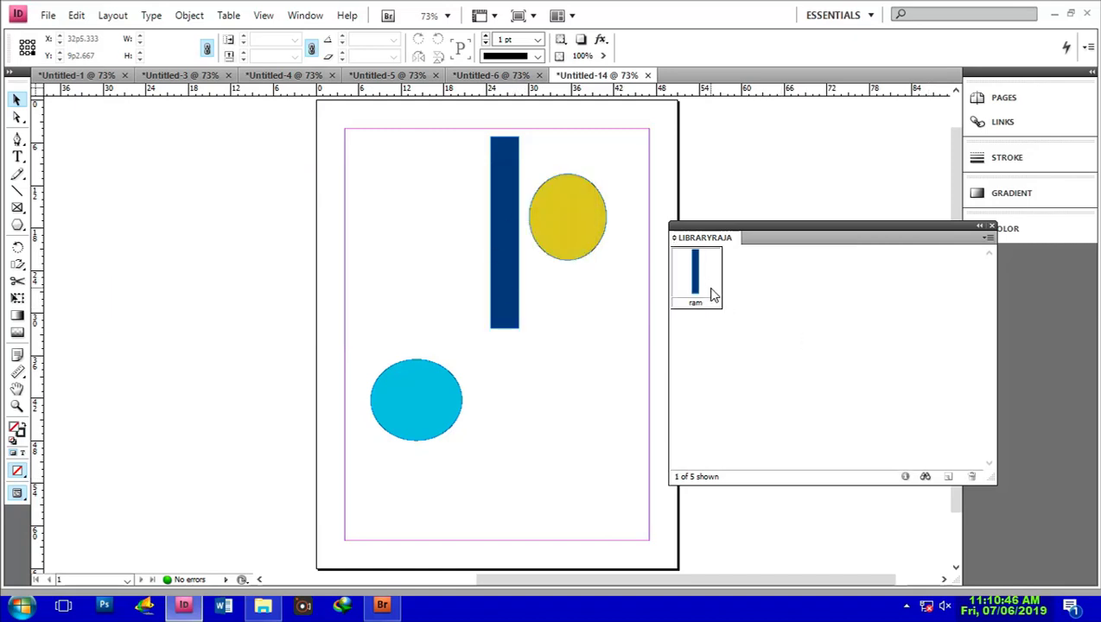
left_click_drag(694, 277, 560, 410)
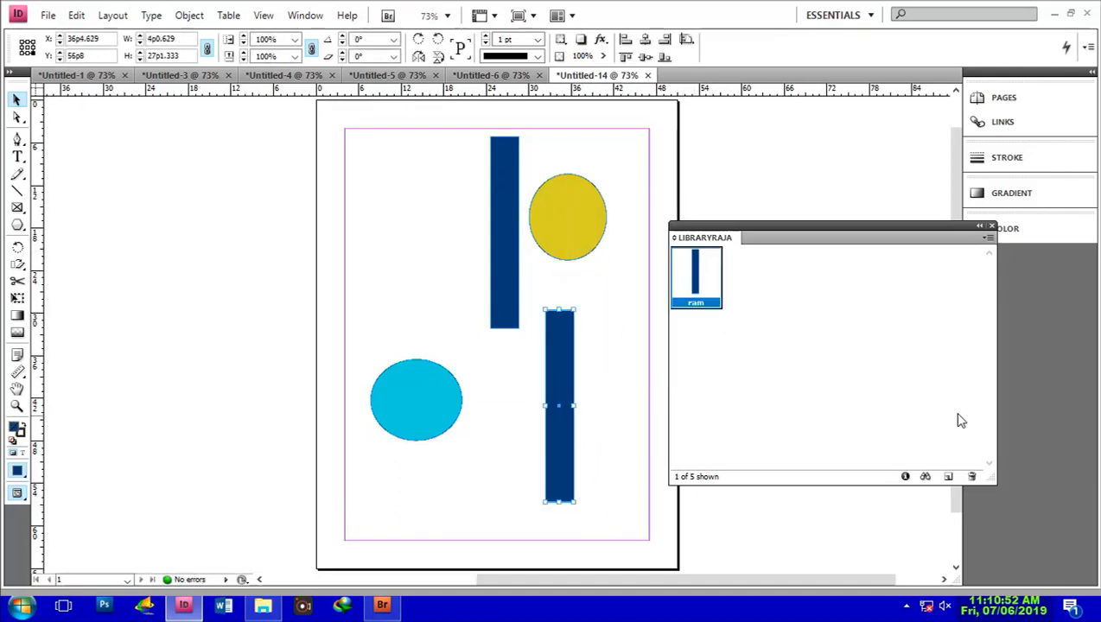
Close the library and reopen Libraryraja from the Documents folder, moving its panel beside the page's shapes.
left_click(991, 225)
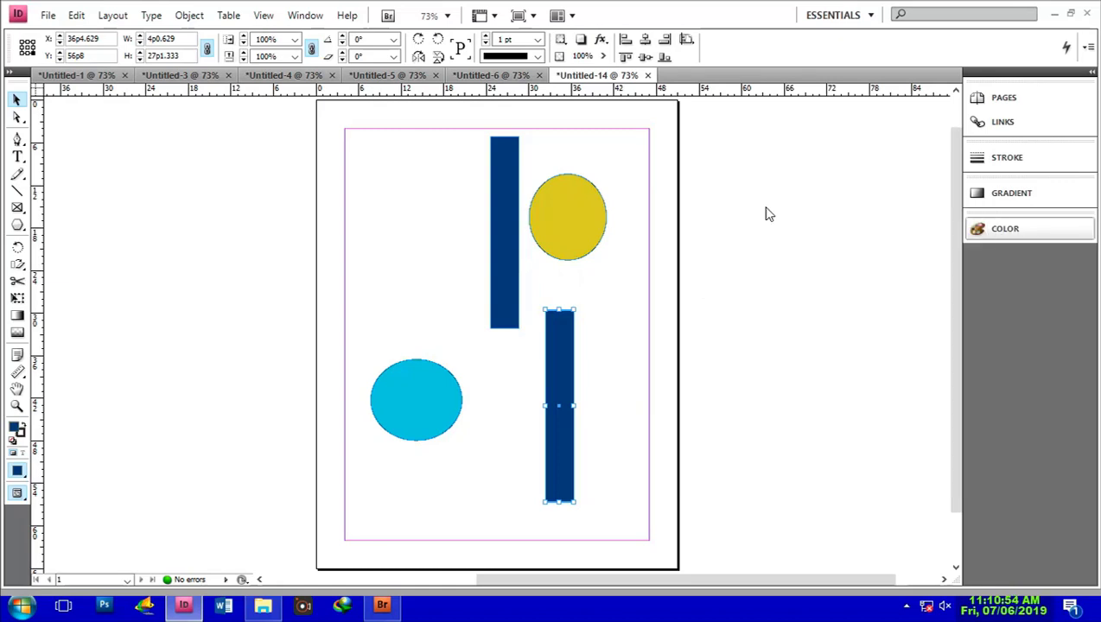
left_click(47, 16)
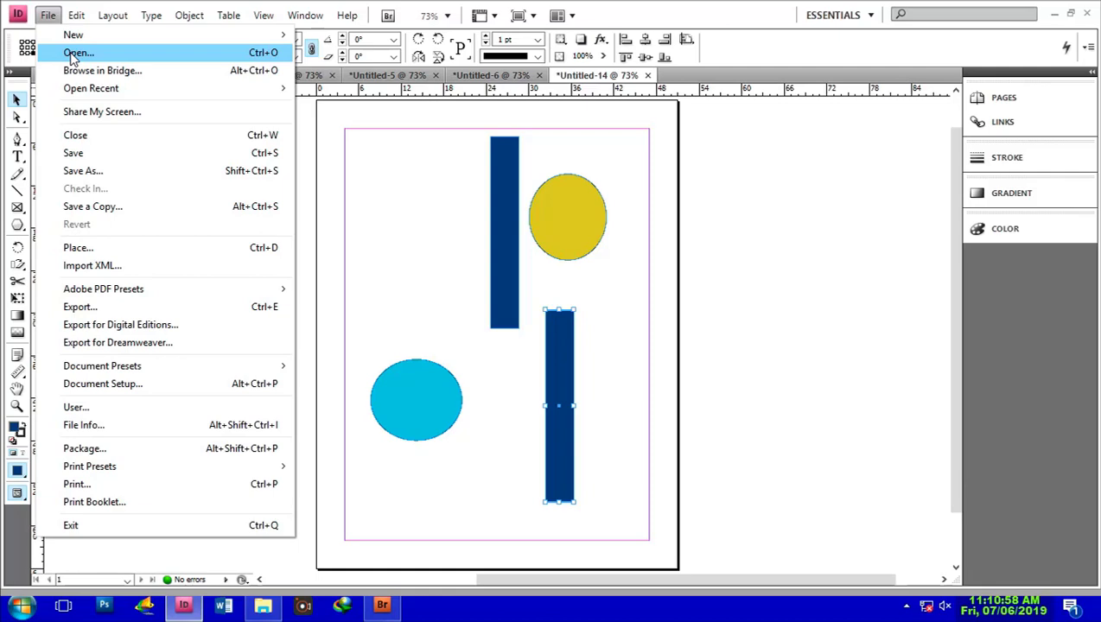
left_click(72, 55)
scroll(400, 313, "down", 4)
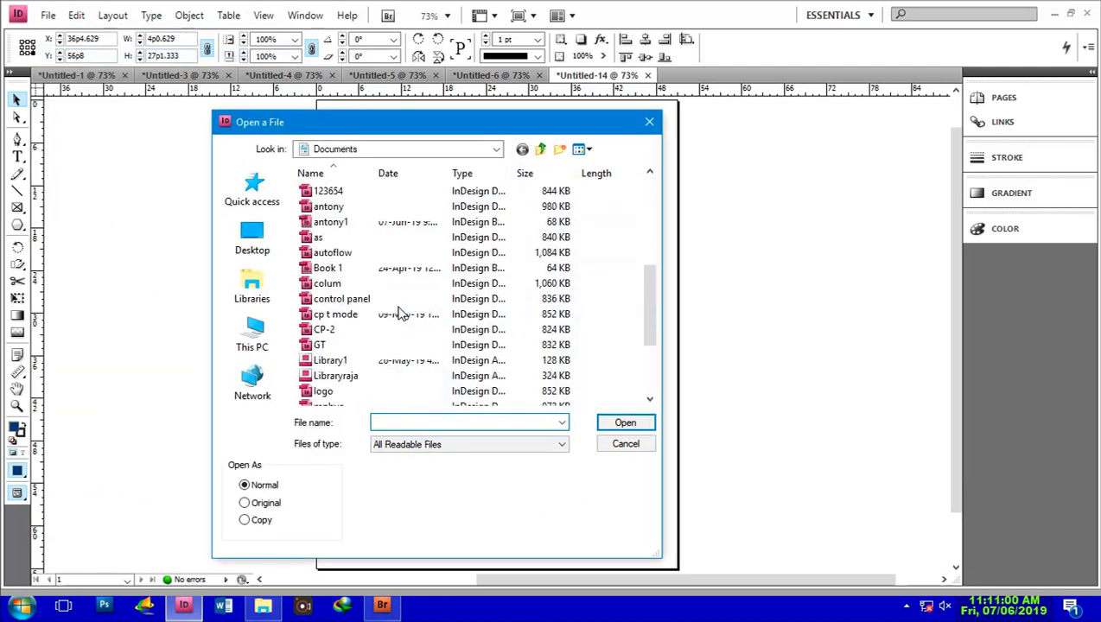
left_click(331, 380)
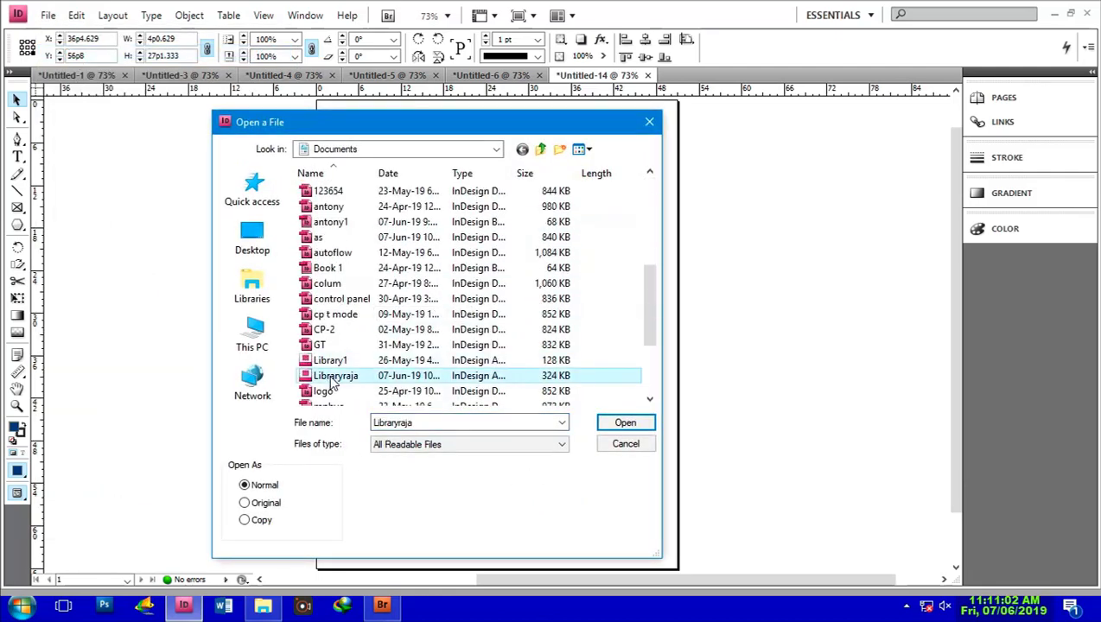
double_click(331, 381)
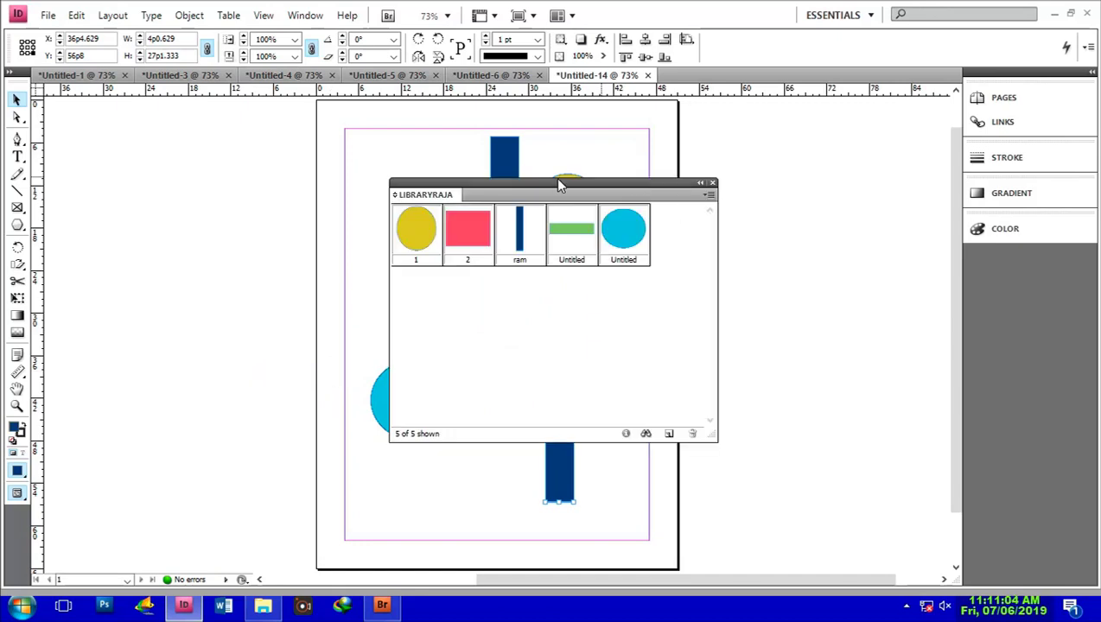
left_click_drag(558, 182, 782, 189)
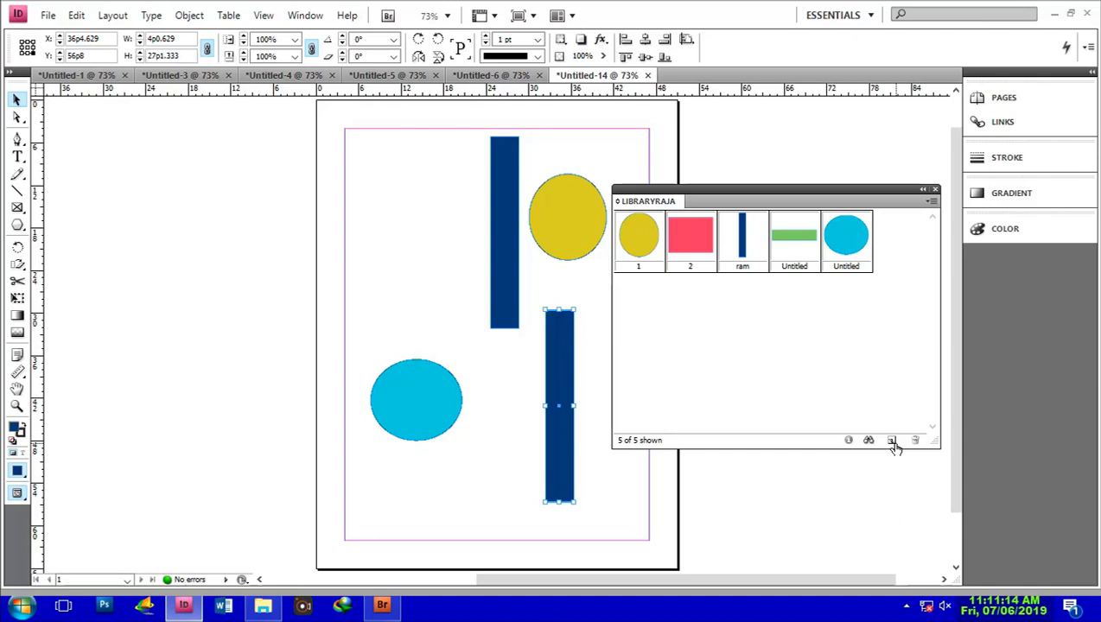
Draw a starburst polygon about 12p11 wide and 13p3 high in the page's upper left, above the cyan ellipse.
left_click(18, 226)
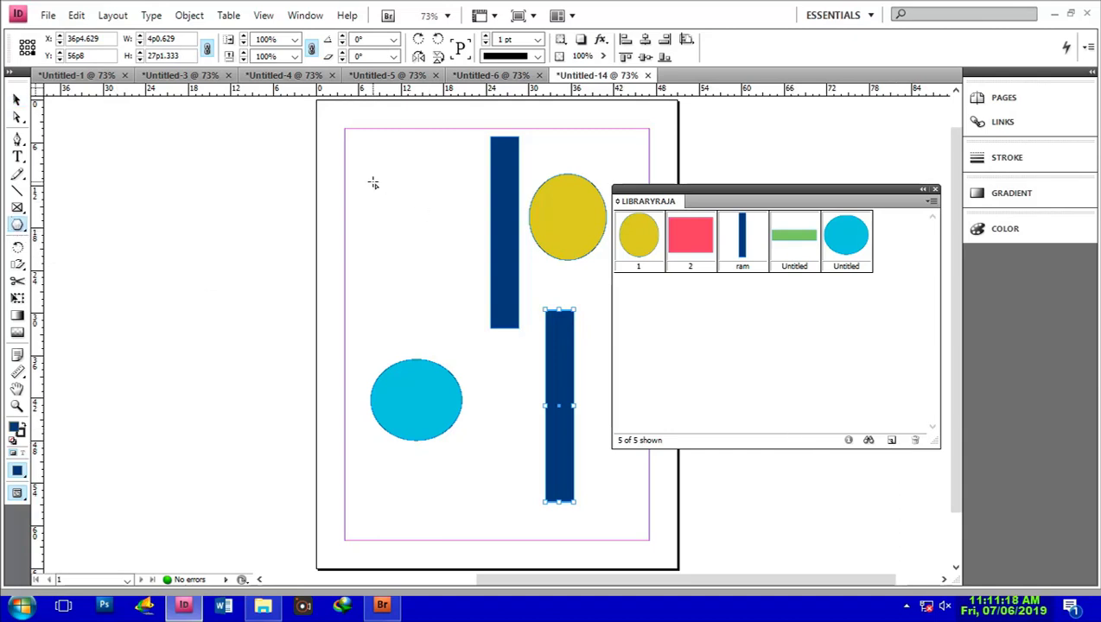
left_click_drag(373, 184, 465, 283)
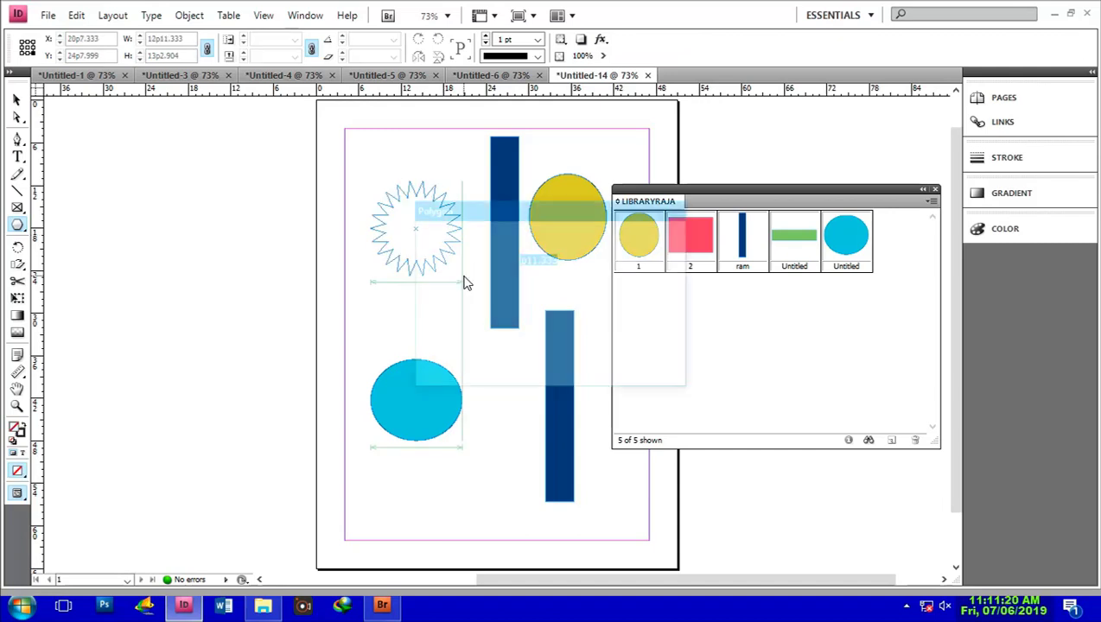
left_click(465, 282)
left_click(666, 266)
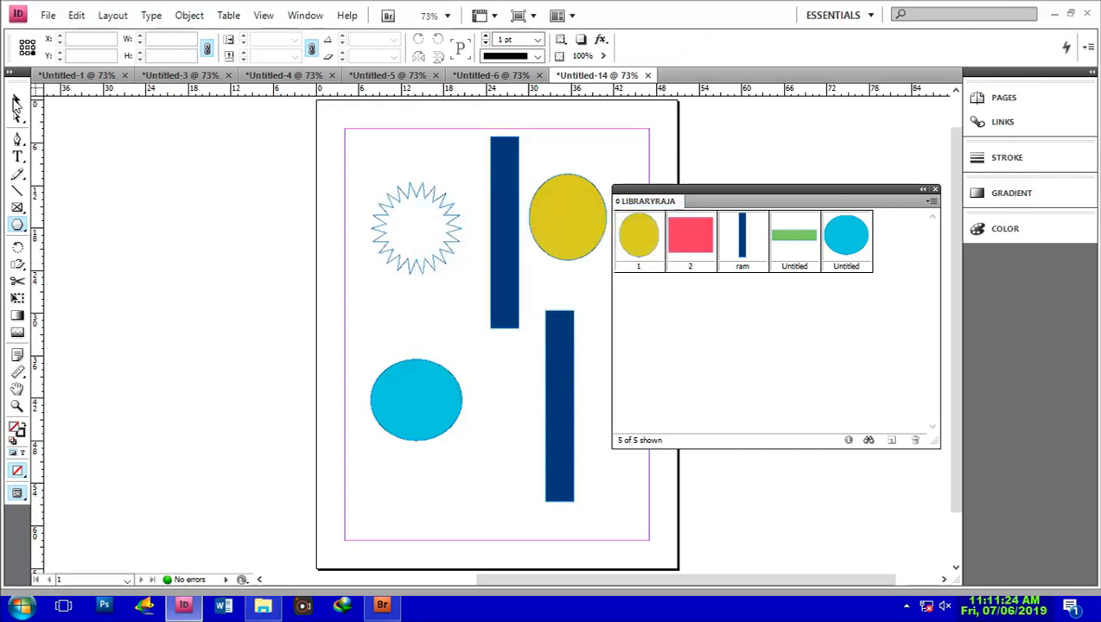
Fill the starburst with olive green from the colour spectrum, about C 29.8, M 0, Y 100, K 12.5.
left_click(15, 102)
left_click(420, 270)
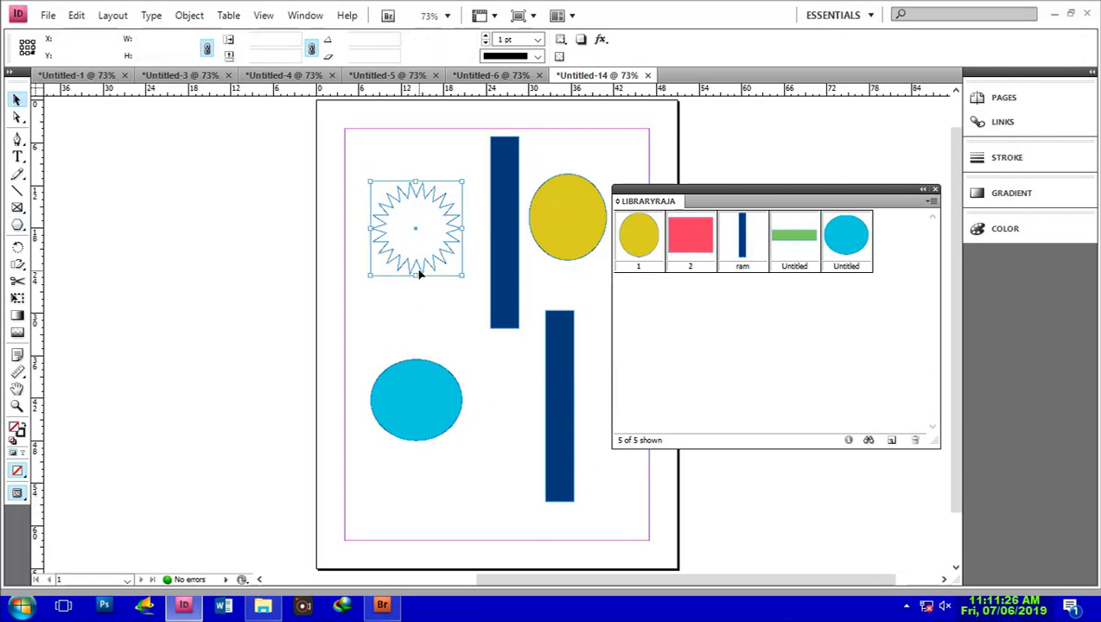
left_click(1007, 230)
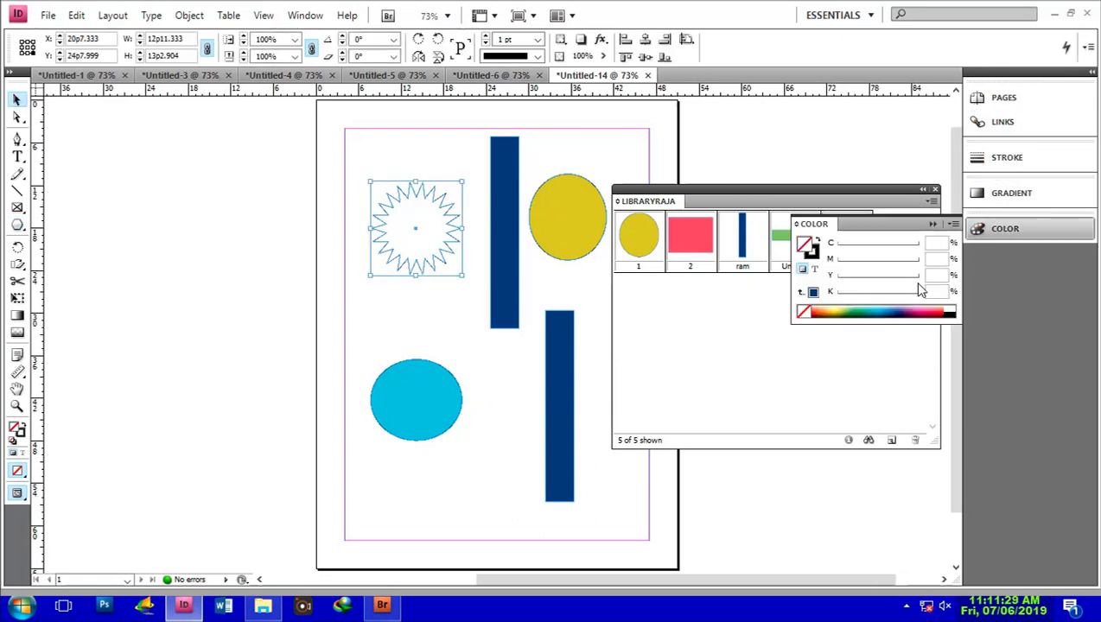
left_click(843, 314)
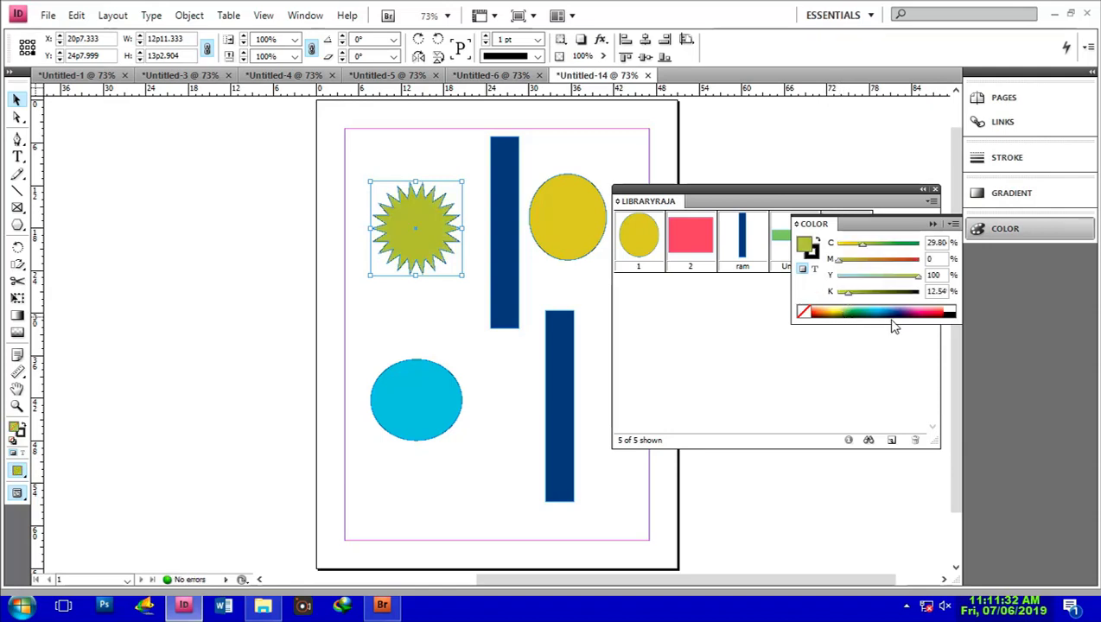
left_click(931, 225)
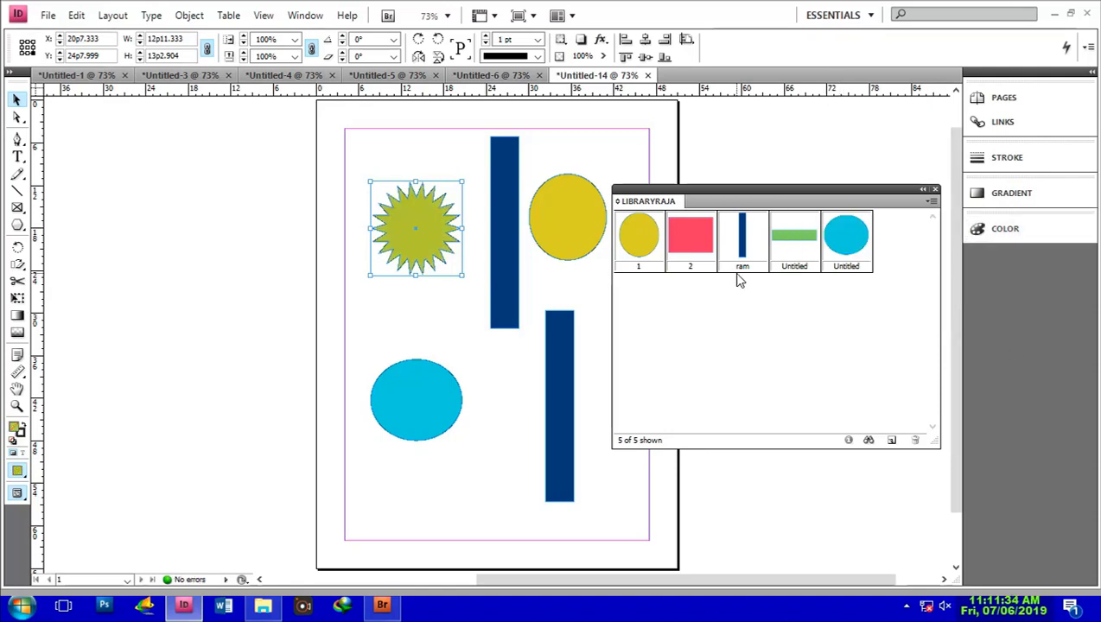
Add the olive green starburst to the library as a new item and name it uyuy.
left_click(398, 320)
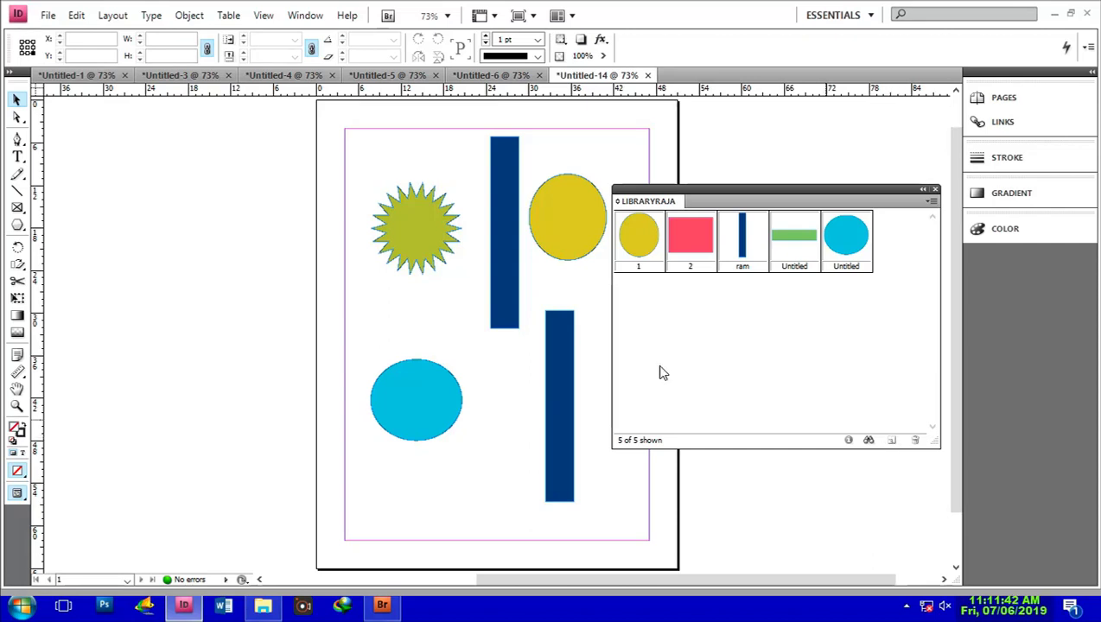
left_click(419, 261)
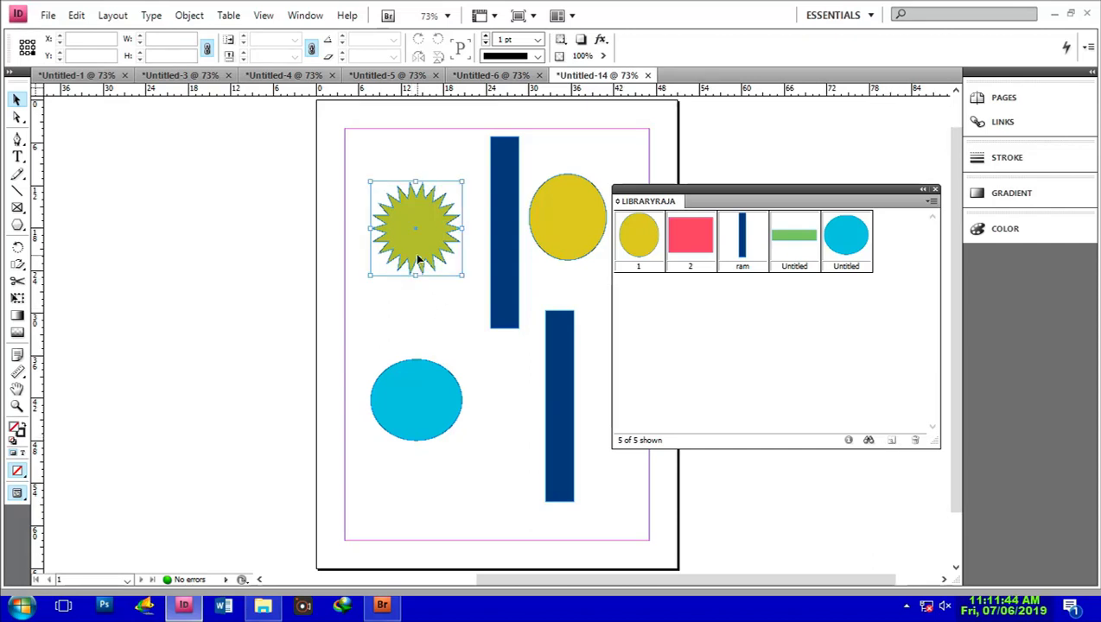
left_click(892, 441)
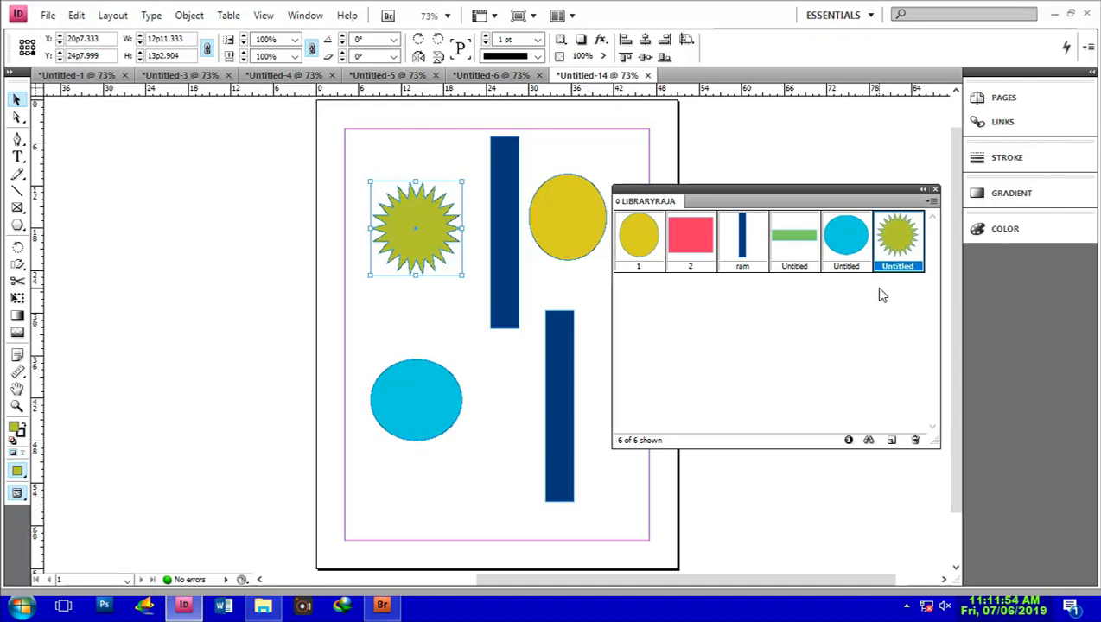
double_click(909, 251)
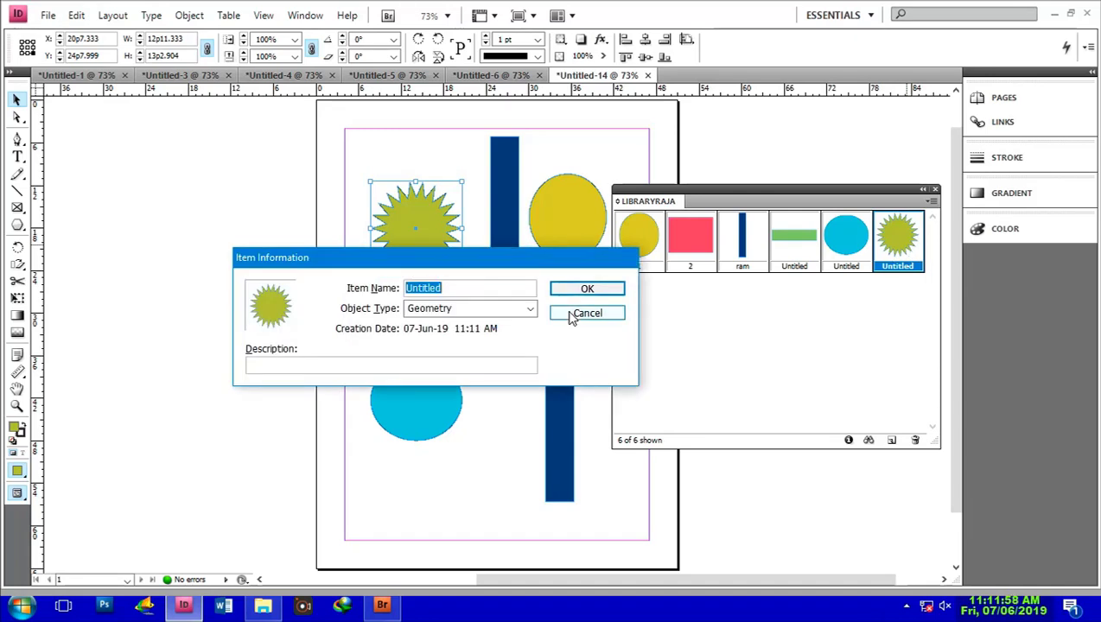
type("uyuy")
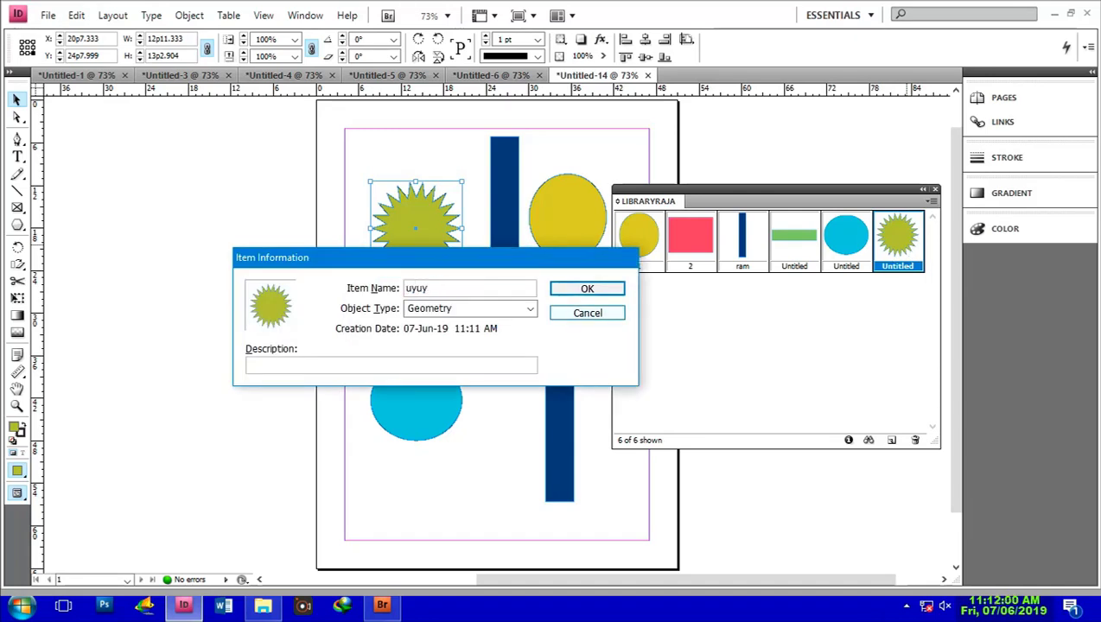
left_click(614, 290)
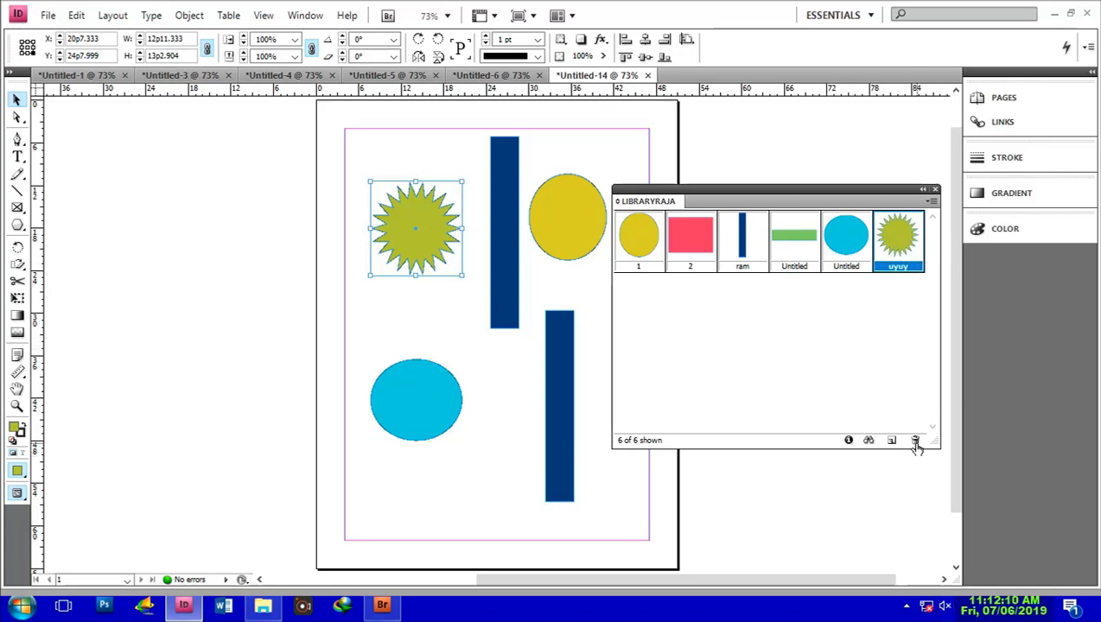
Delete the uyuy starburst item from the library.
left_click(863, 349)
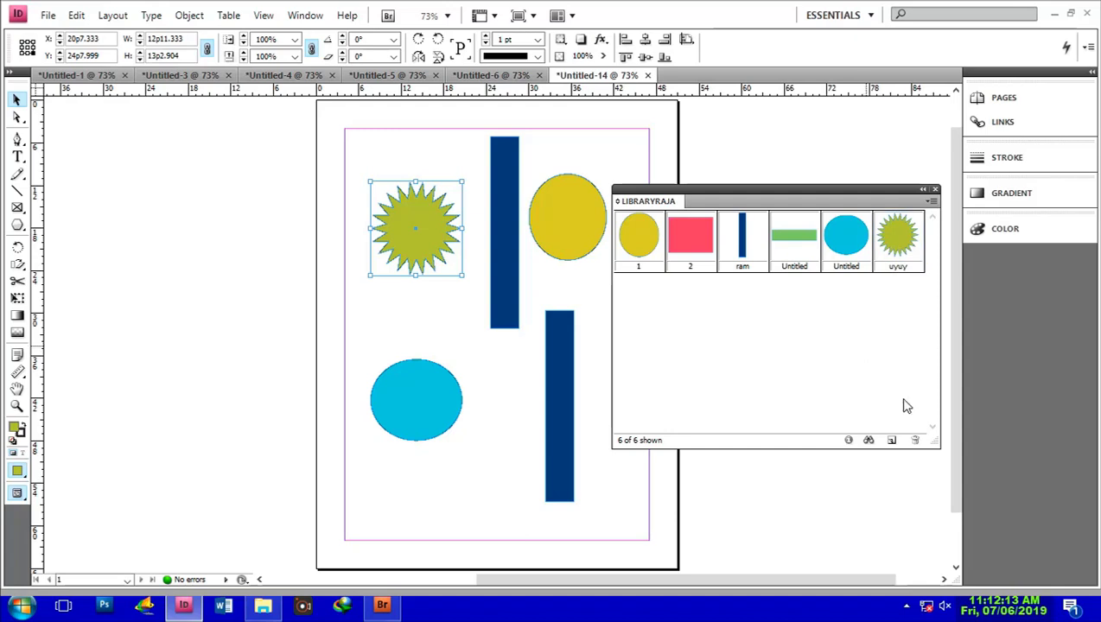
left_click(894, 234)
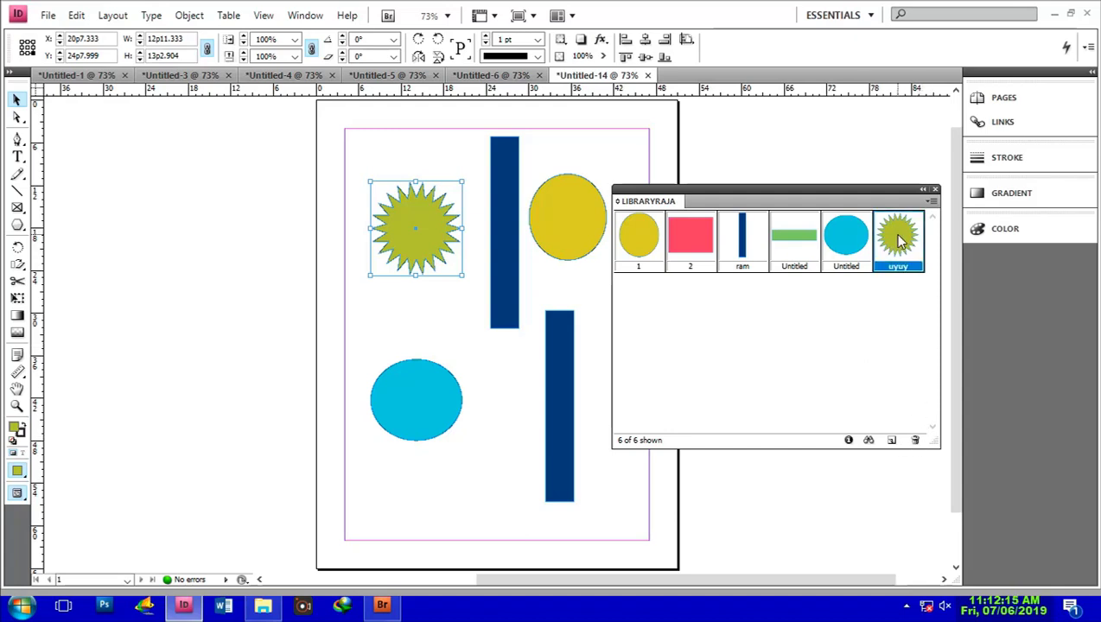
left_click(915, 442)
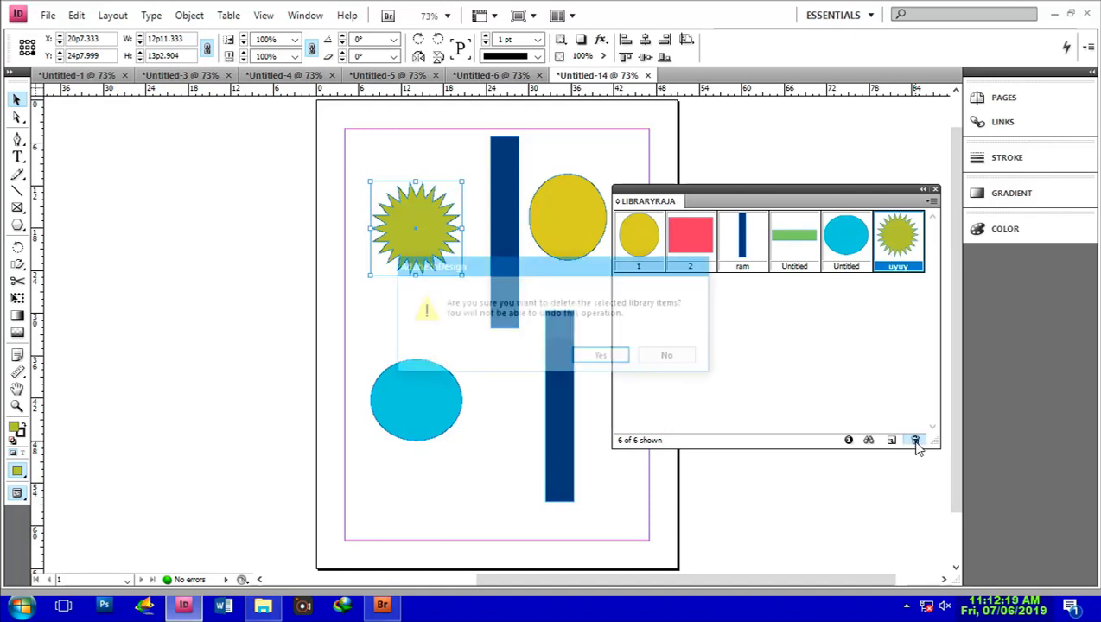
left_click(603, 357)
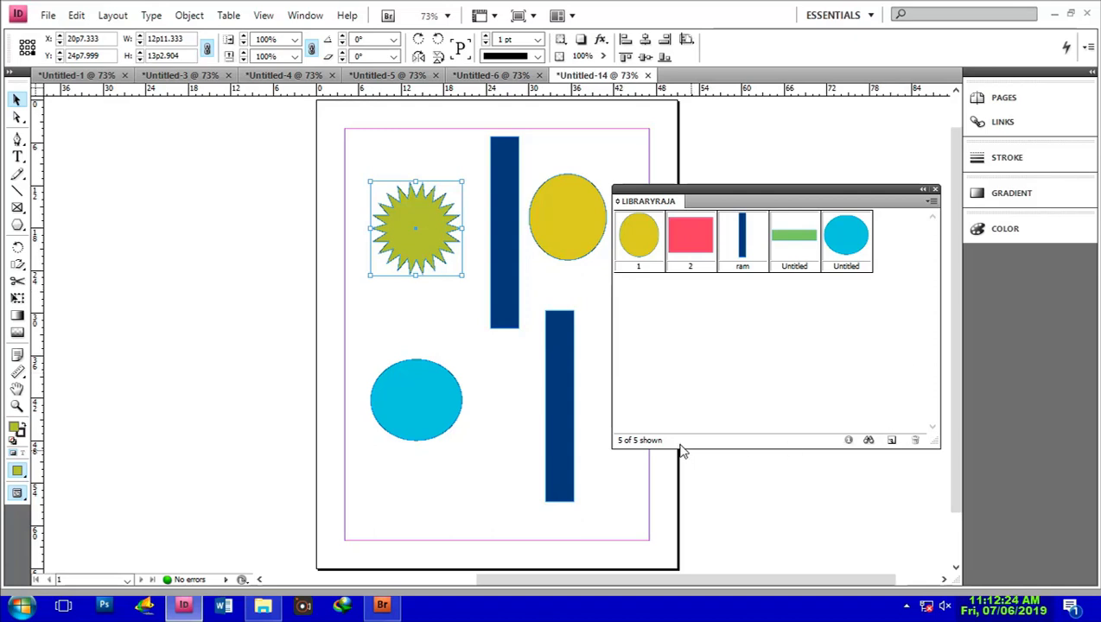
Close the LIBRARYRAJA library and open the InDesign document 46 from the Documents folder.
left_click(935, 190)
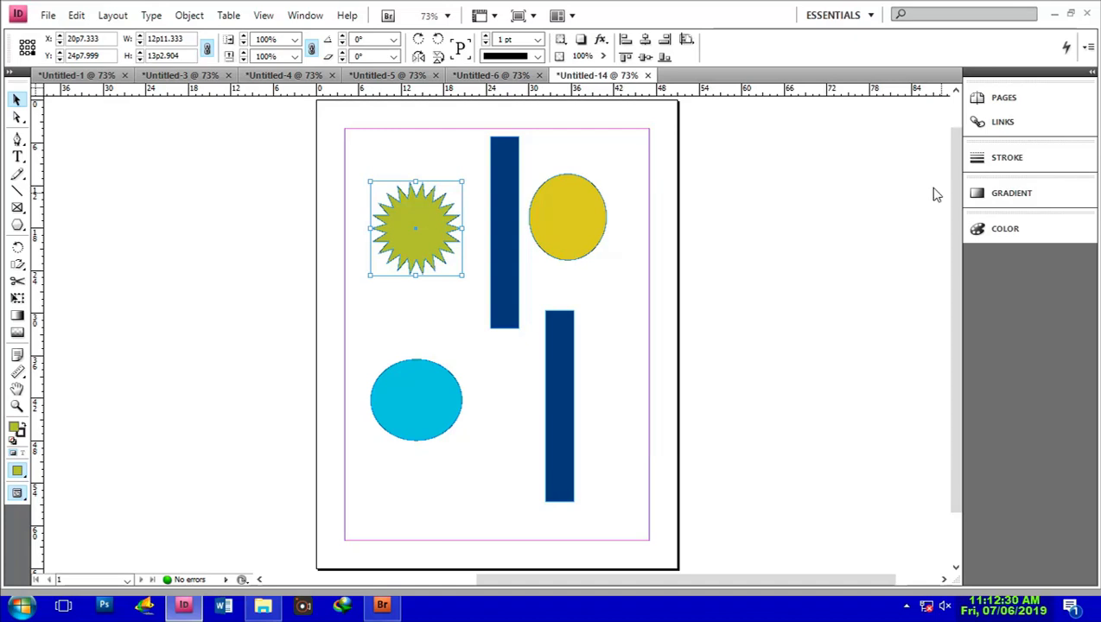
left_click(48, 16)
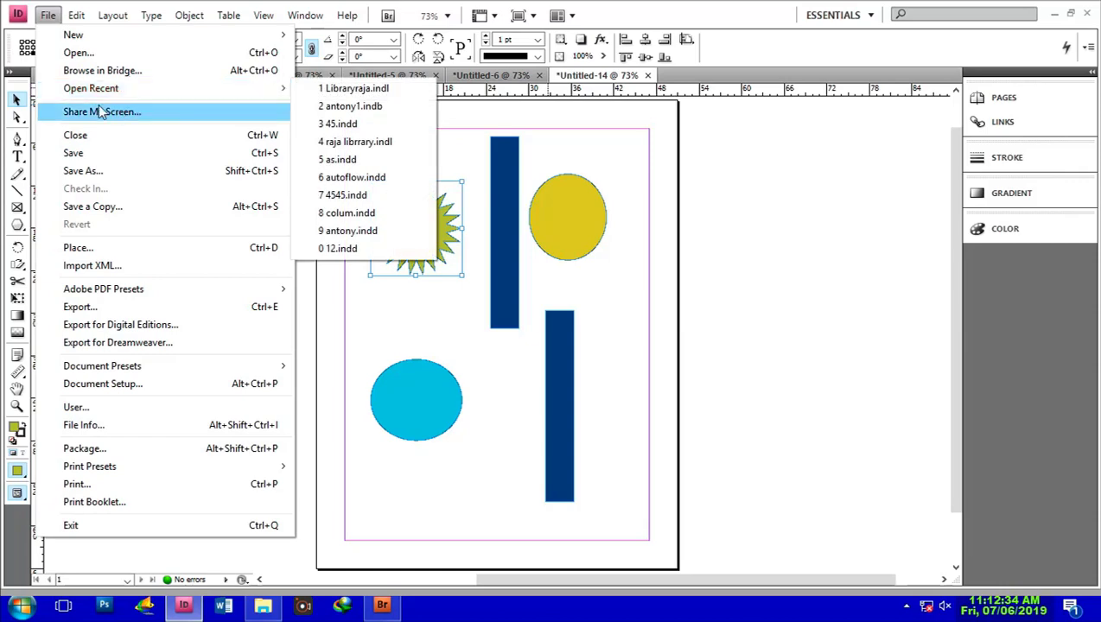
left_click(76, 53)
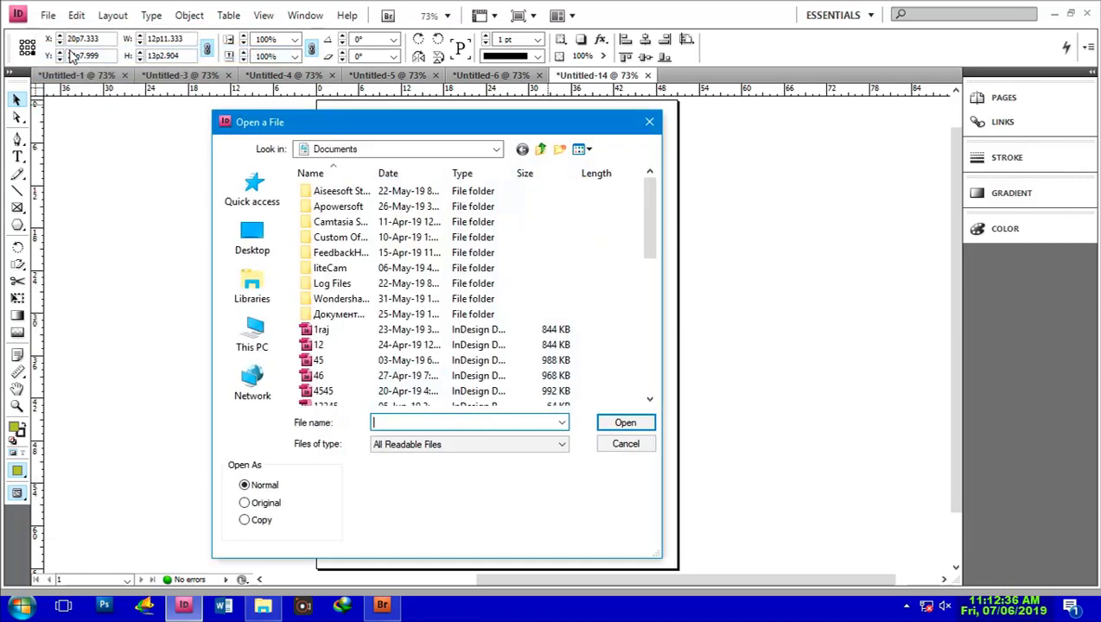
double_click(321, 379)
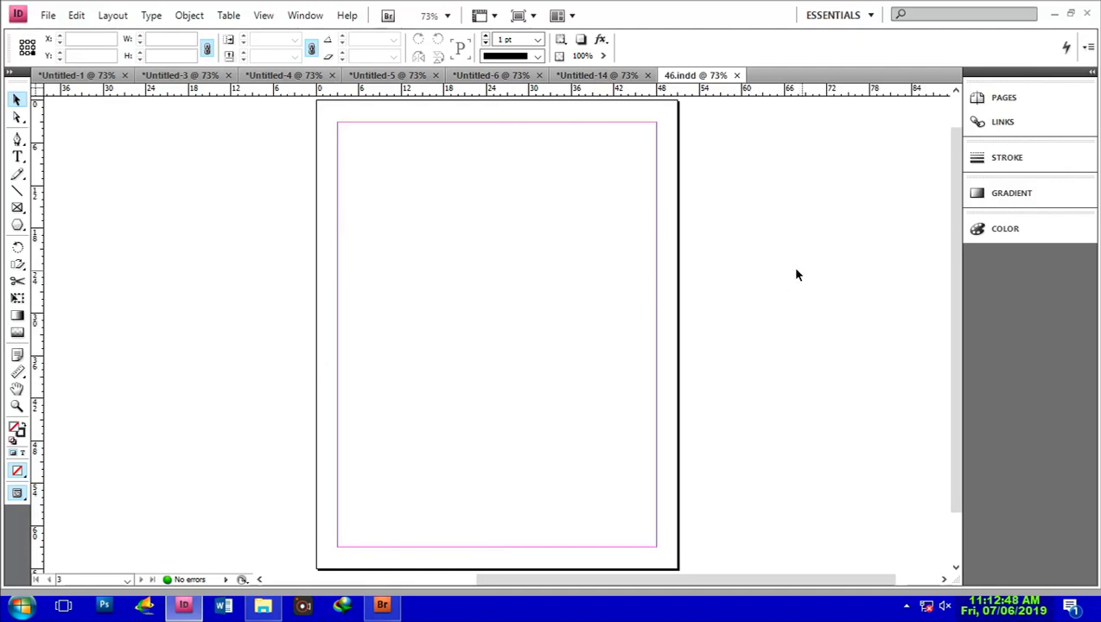
Close the 46.indd document and open the InDesign document 45 from the Documents folder.
left_click(737, 75)
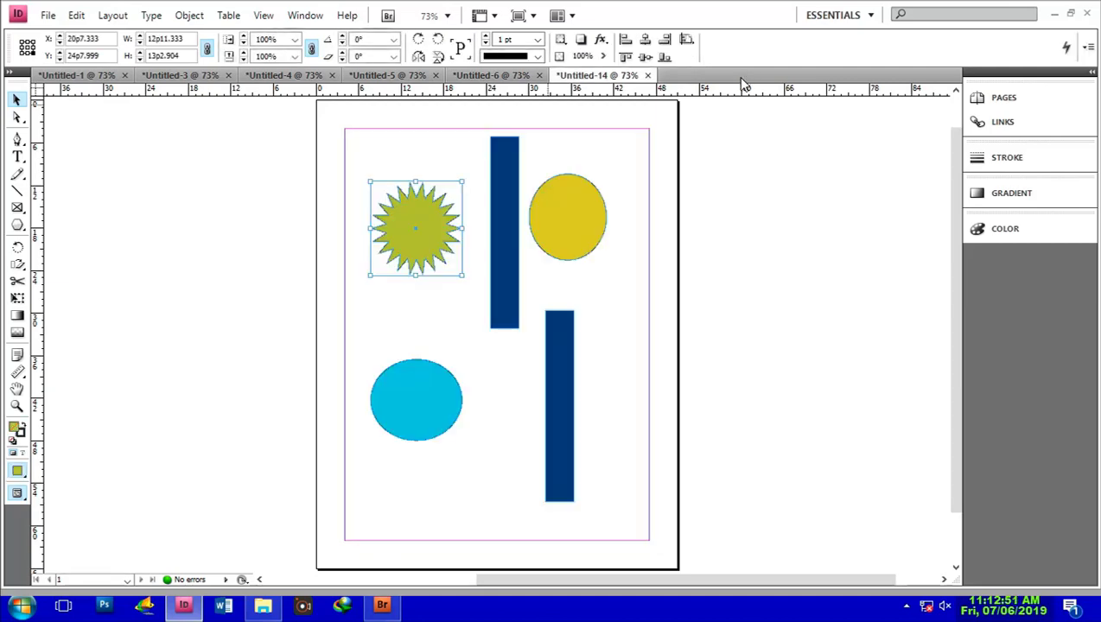
left_click(48, 15)
left_click(75, 51)
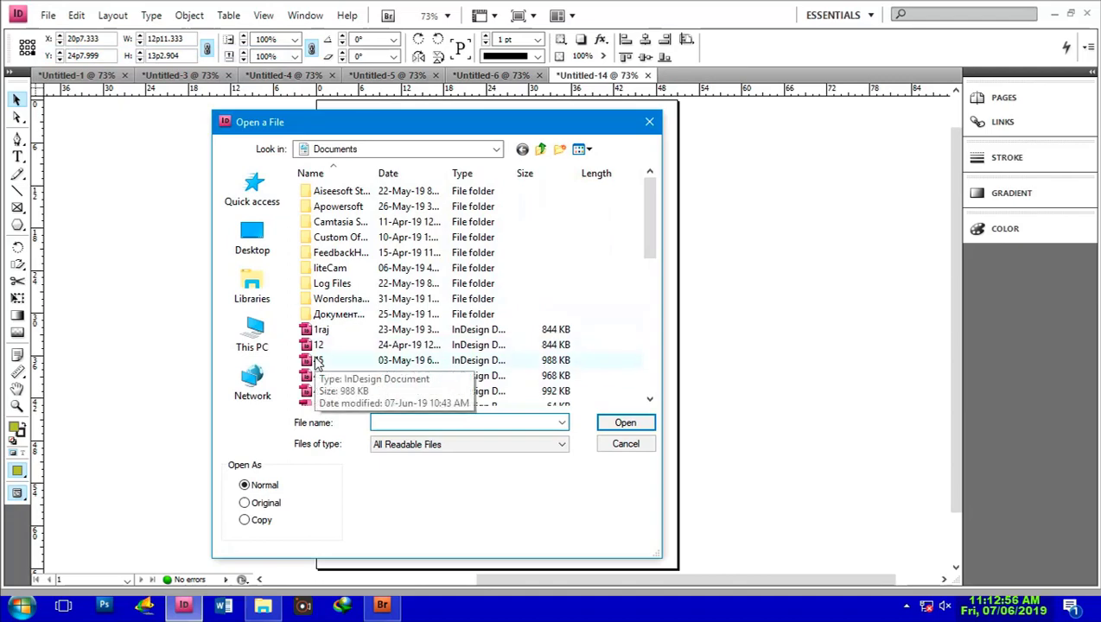
key("Escape")
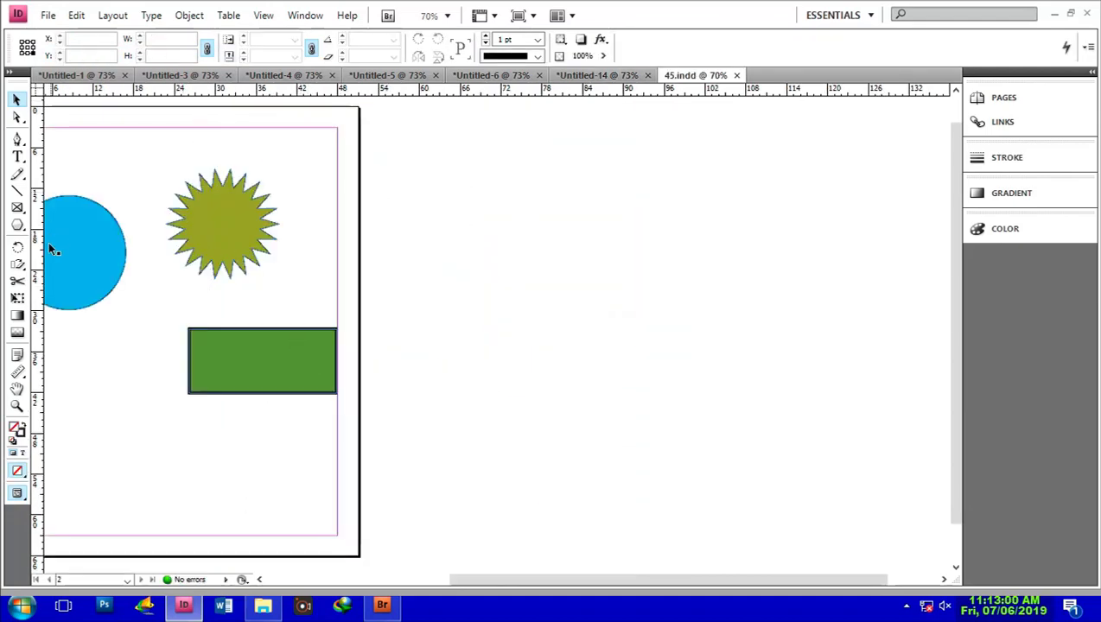
Draw a rectangle about 31p1 wide and 9p10 high below the green rectangle and fill it dark navy, about C 100, M 100, Y 0, K 50.2.
left_click(18, 225)
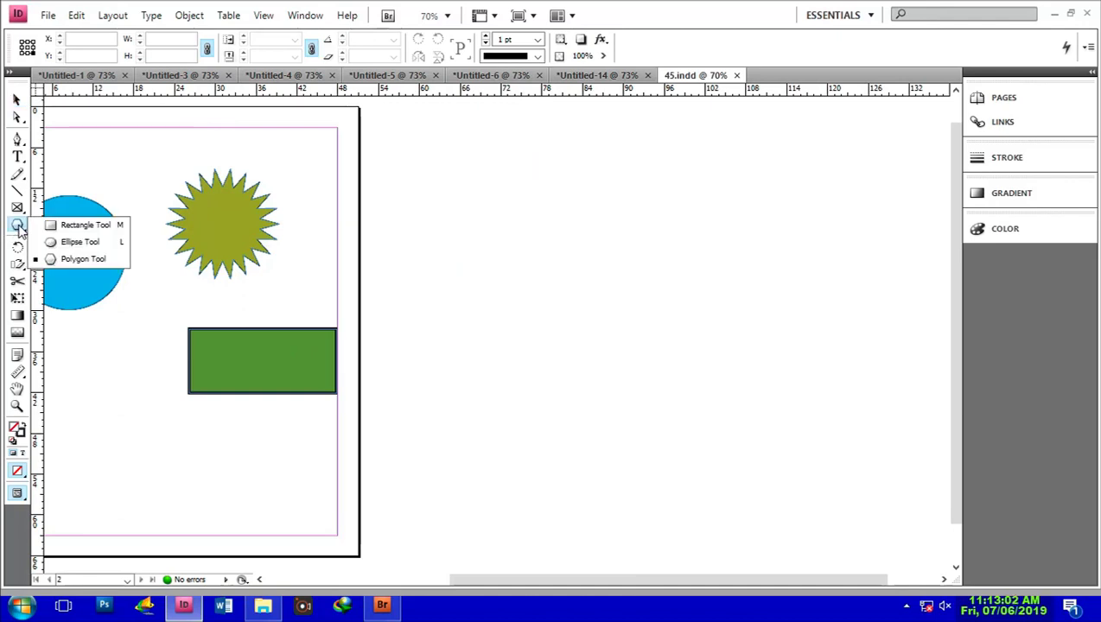
left_click(86, 230)
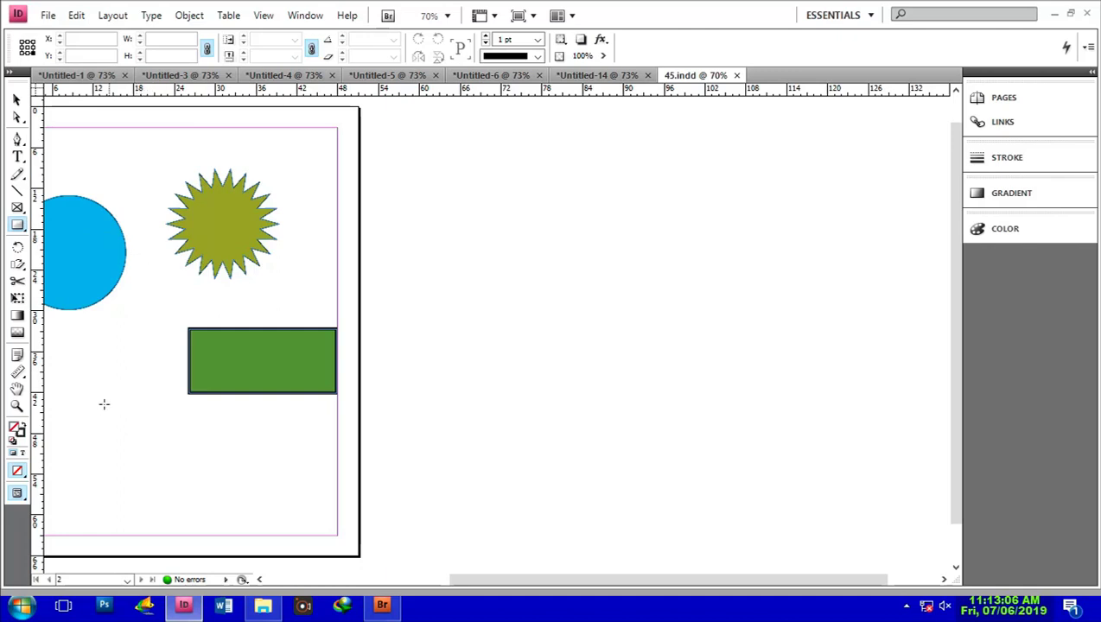
mouse_move(69, 425)
left_mouse_down()
mouse_move(204, 449)
mouse_move(281, 491)
left_mouse_up()
mouse_move(531, 581)
left_mouse_down()
mouse_move(380, 598)
mouse_move(401, 600)
left_mouse_up()
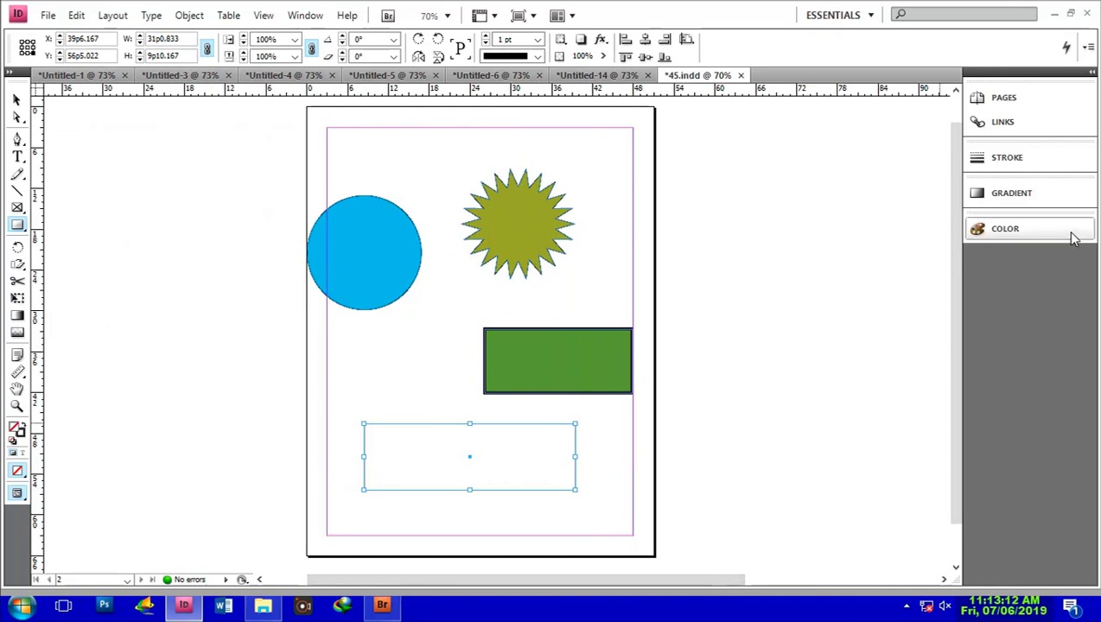
left_click(1014, 233)
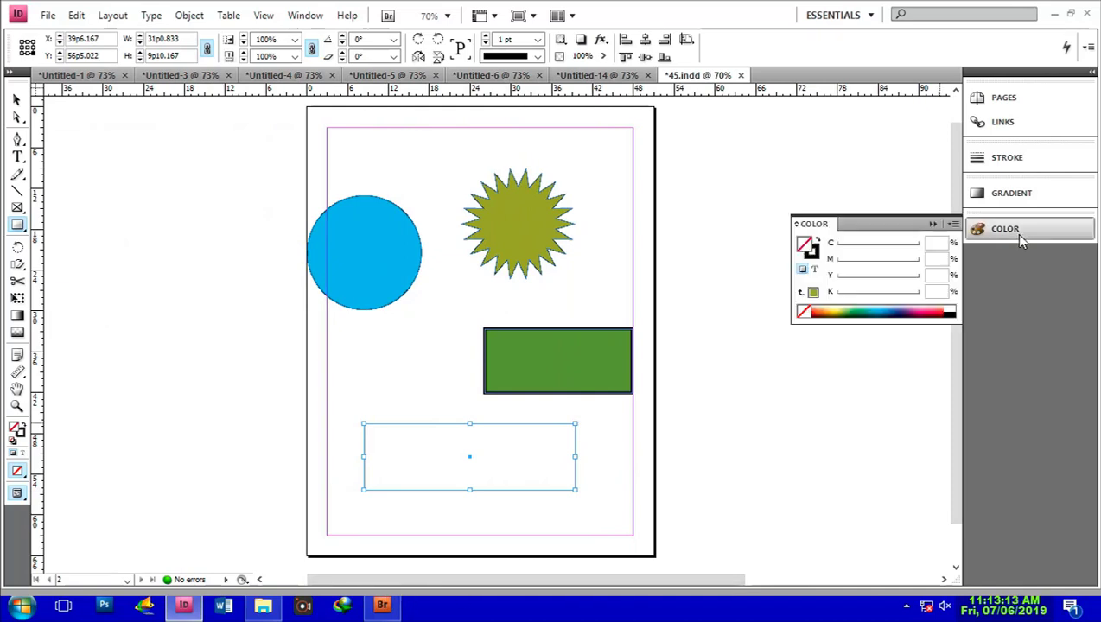
left_click(900, 316)
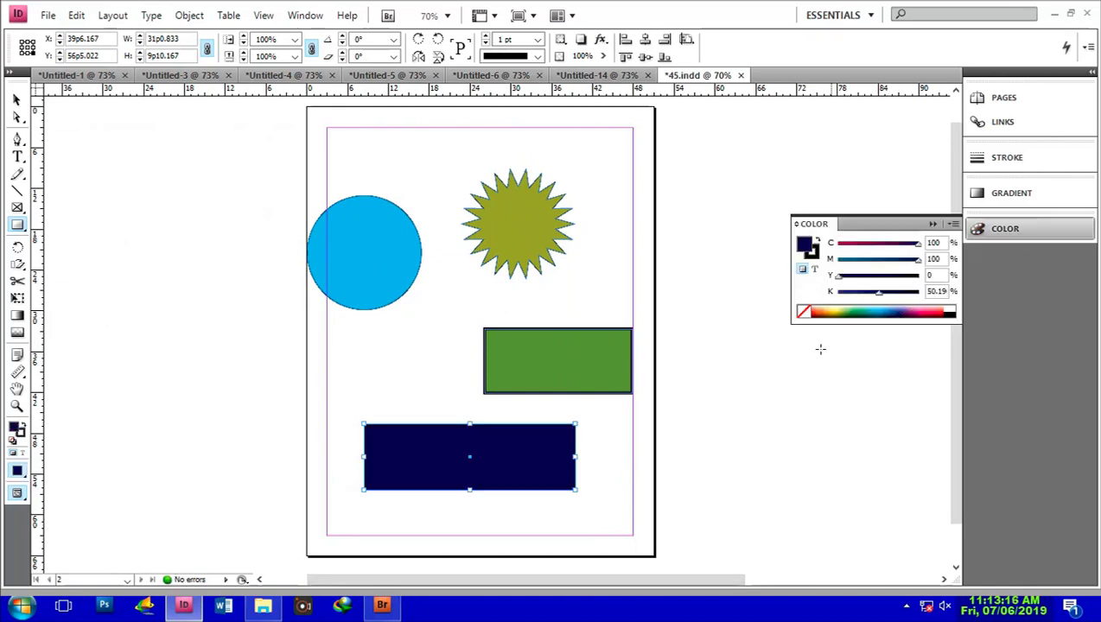
Draw an ellipse about 8p5 by 8p8 beneath the large blue circle and fill it cyan, about C 74.9, M 0, Y 5.9, K 0.
left_click(16, 226)
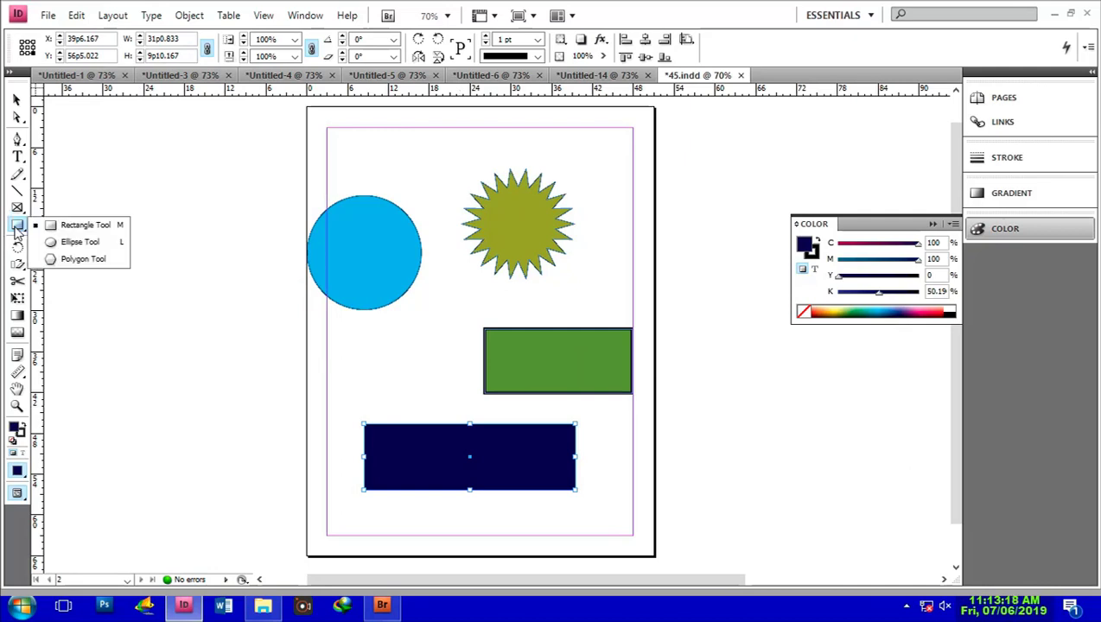
left_click(80, 242)
left_click_drag(371, 342, 424, 399)
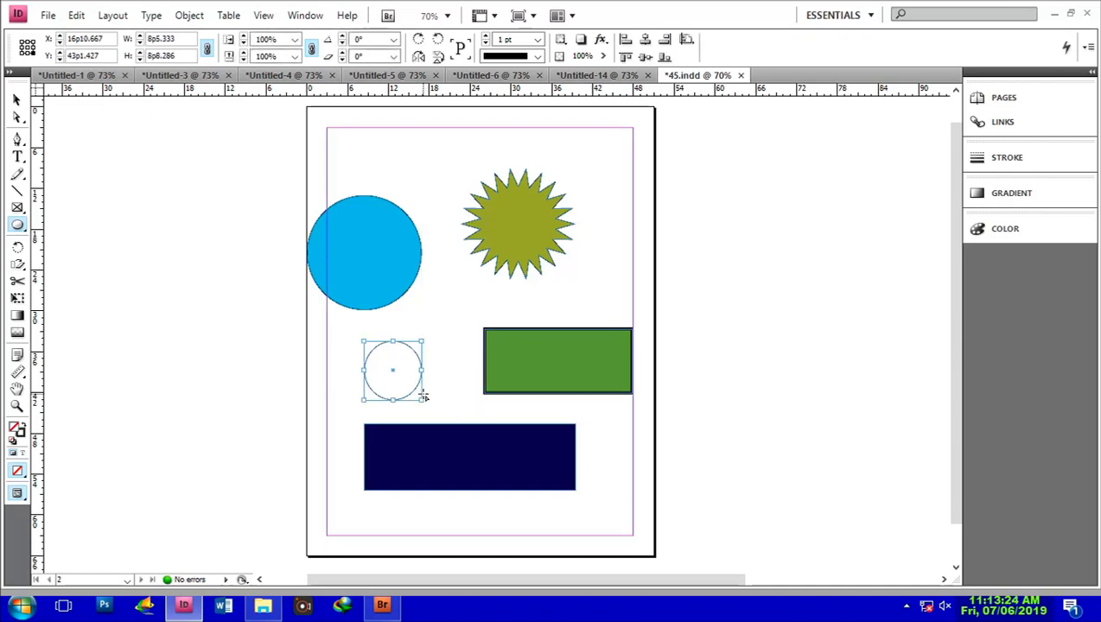
left_click(1012, 232)
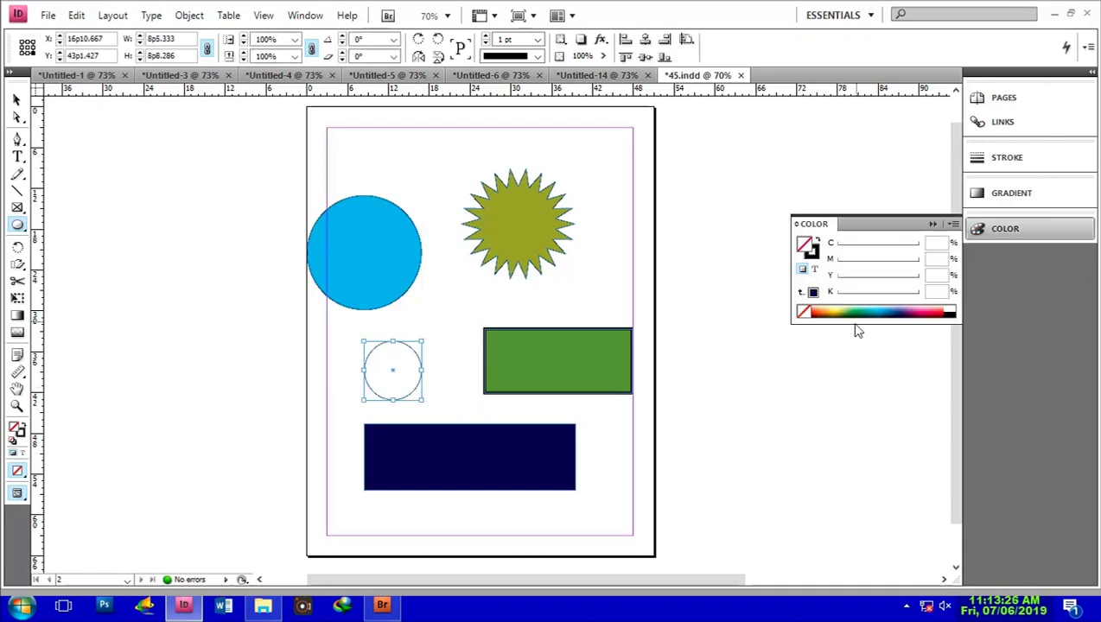
left_click(877, 314)
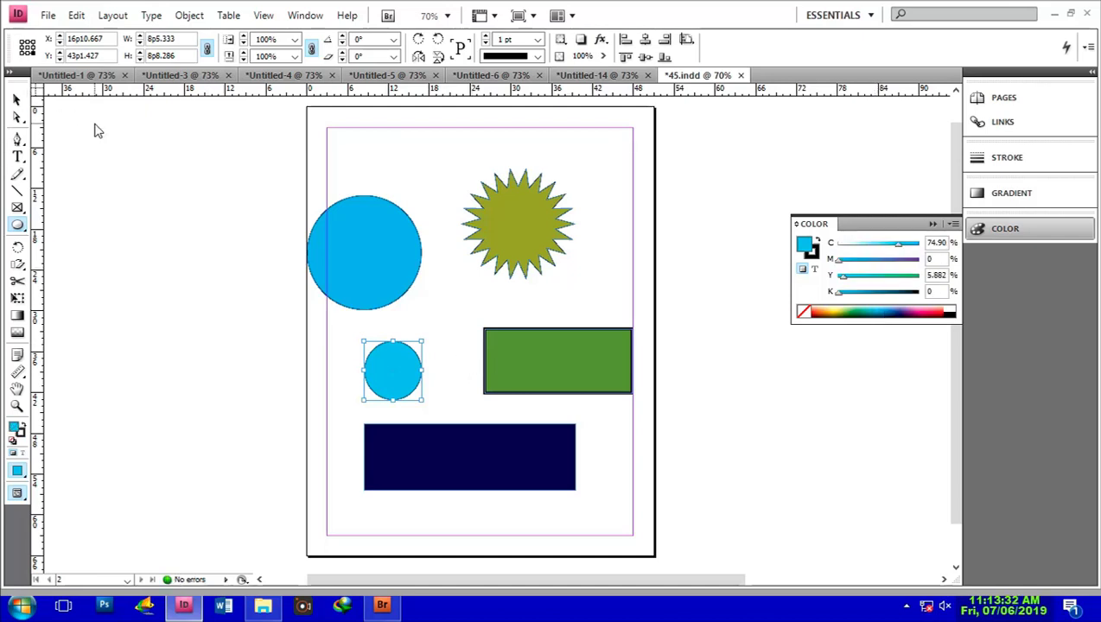
Save the changes to 45.indd and close the document.
key("ctrl+s")
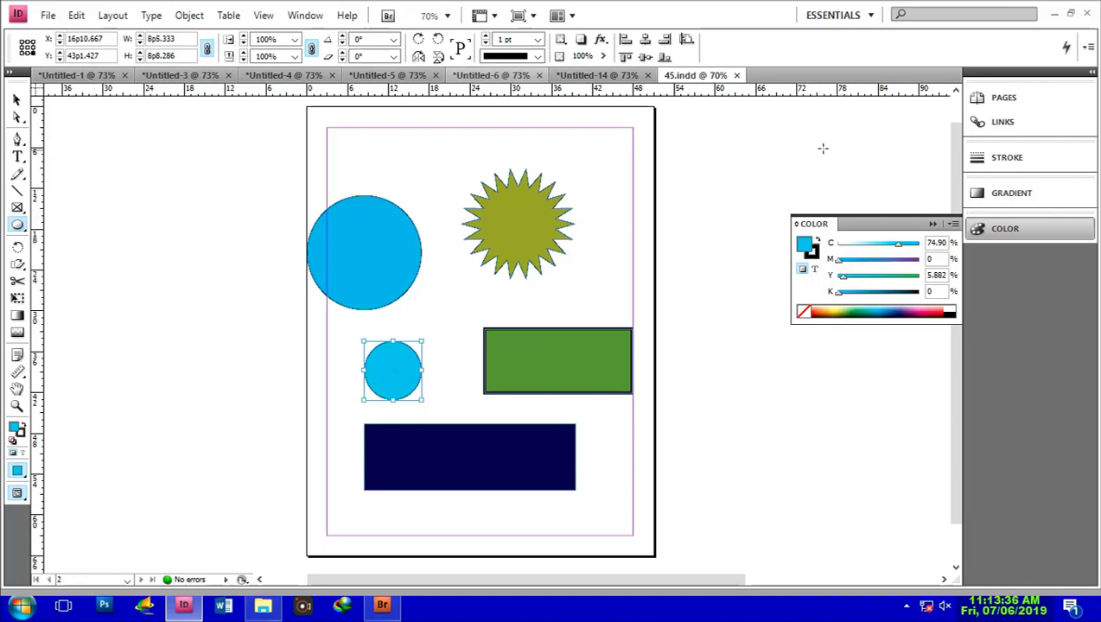
left_click(738, 76)
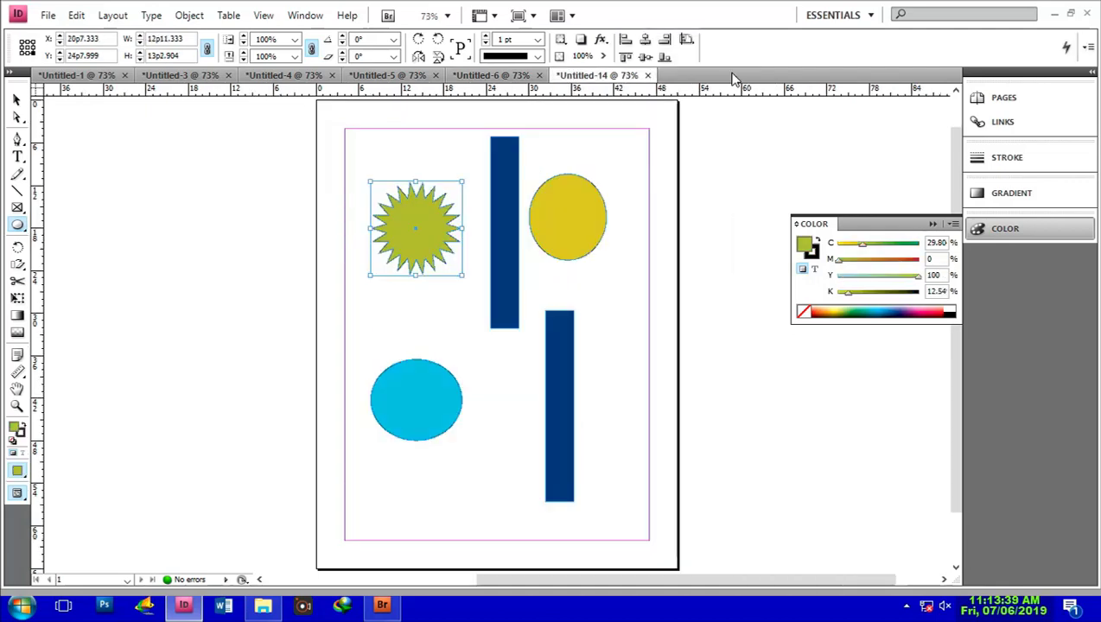
Open the antony1 book file from the Documents folder.
left_click(48, 16)
left_click(77, 53)
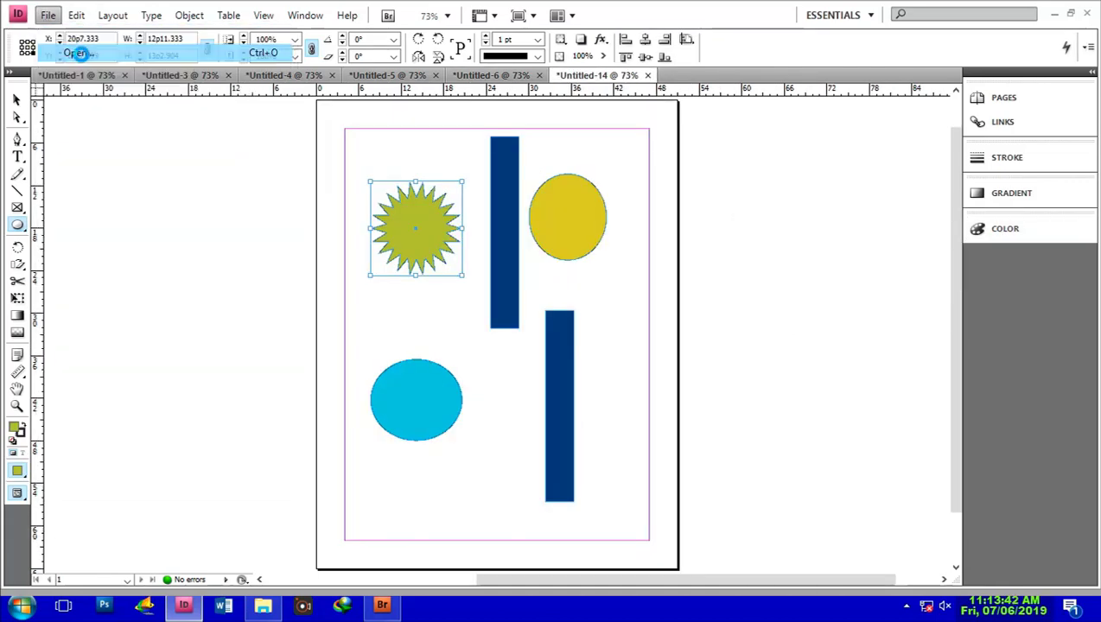
scroll(422, 376, "down", 2)
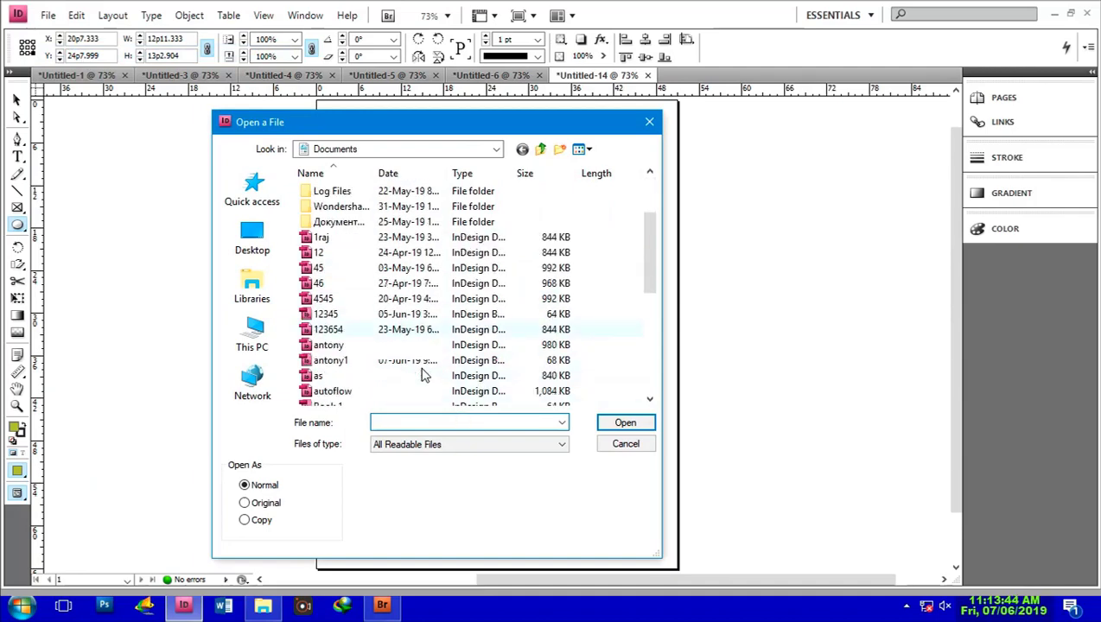
double_click(338, 359)
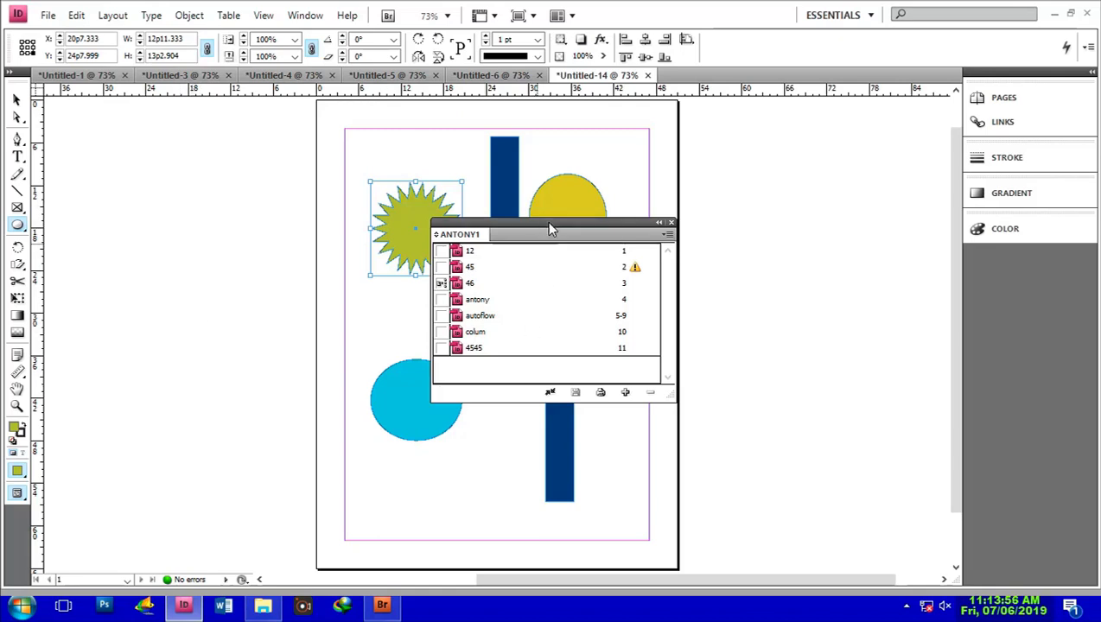
Move the antony1 book aside and open its modified document 45 from the book's list.
left_click_drag(546, 222, 673, 225)
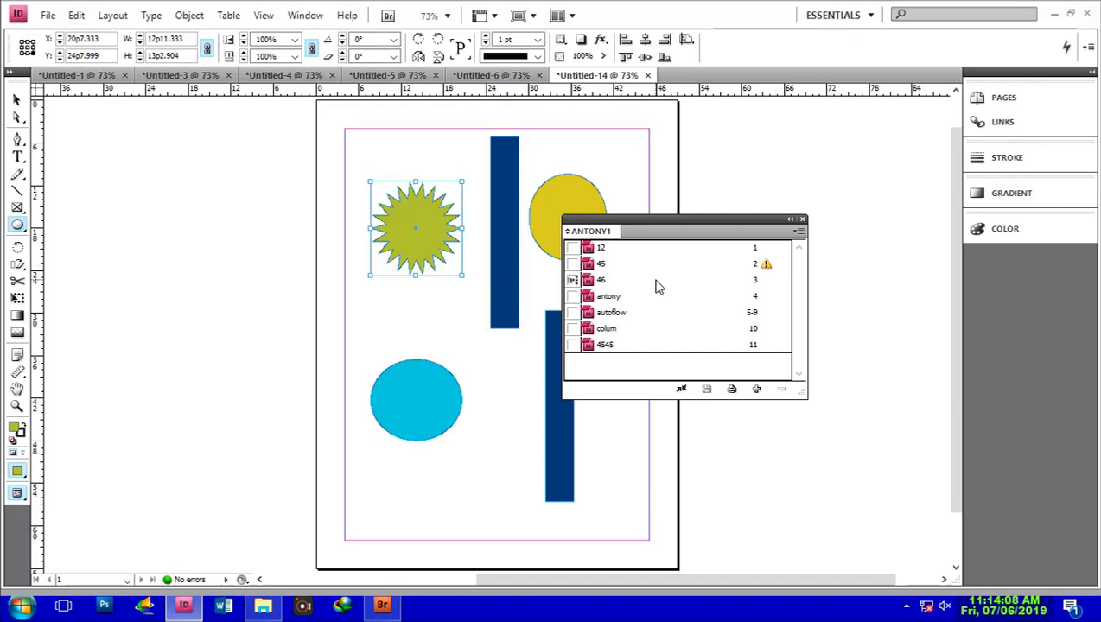
left_click(604, 269)
double_click(605, 276)
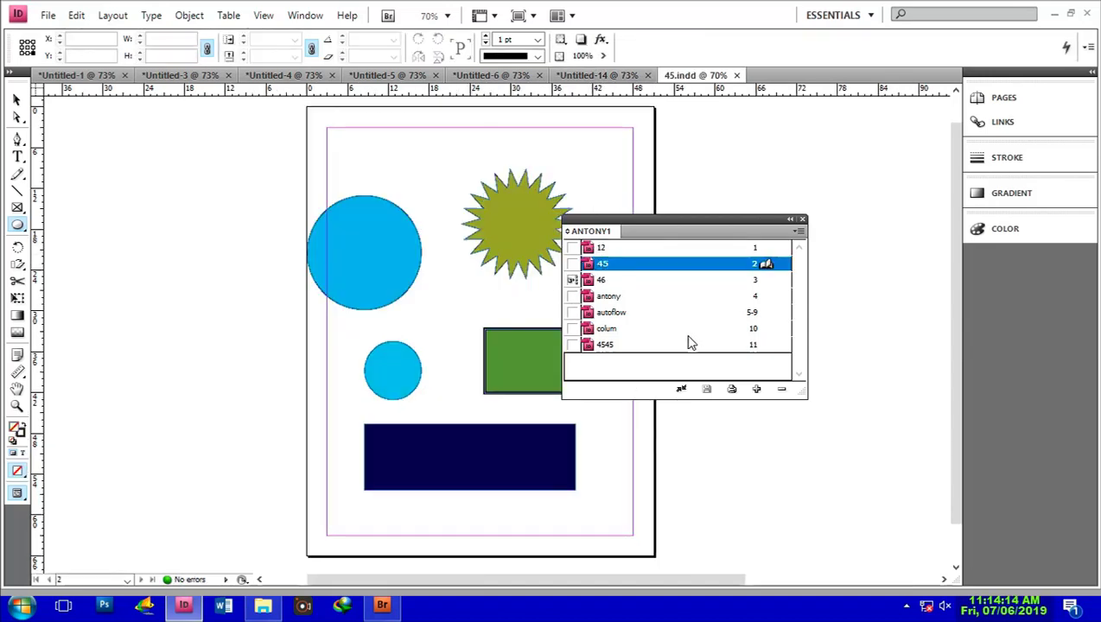
Collapse and close the antony1 book, leaving the 45.indd document open.
double_click(718, 218)
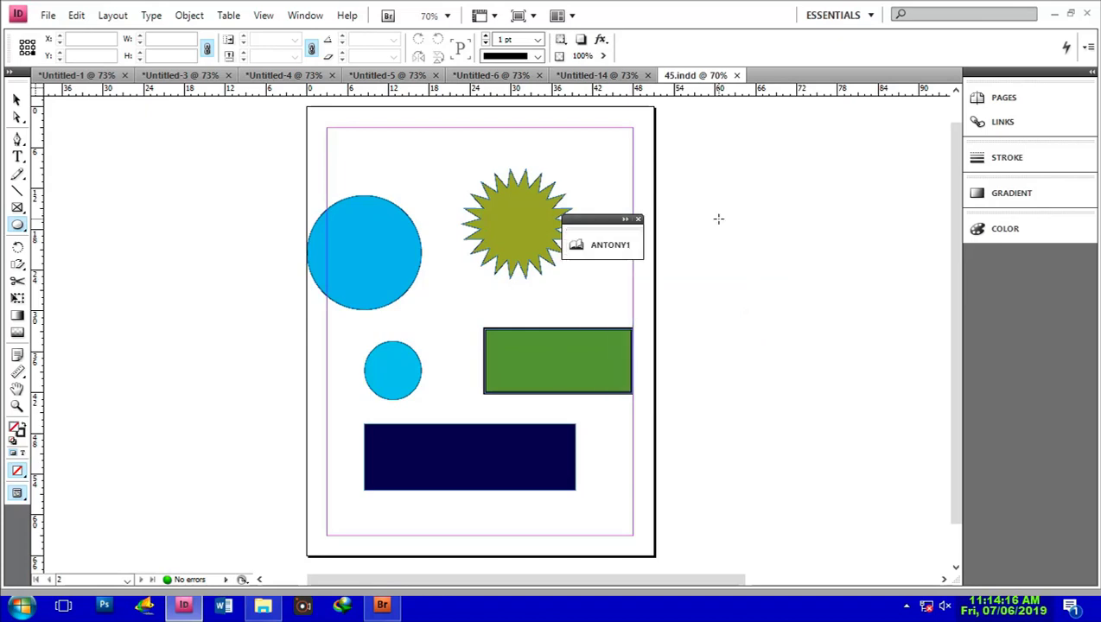
left_click(639, 219)
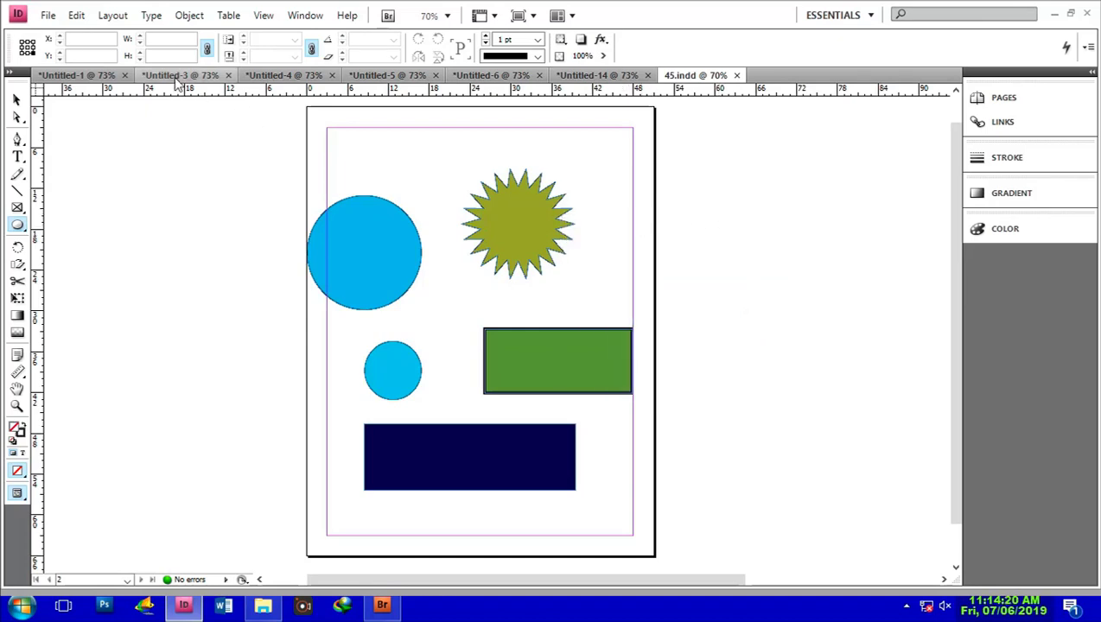
left_click(39, 18)
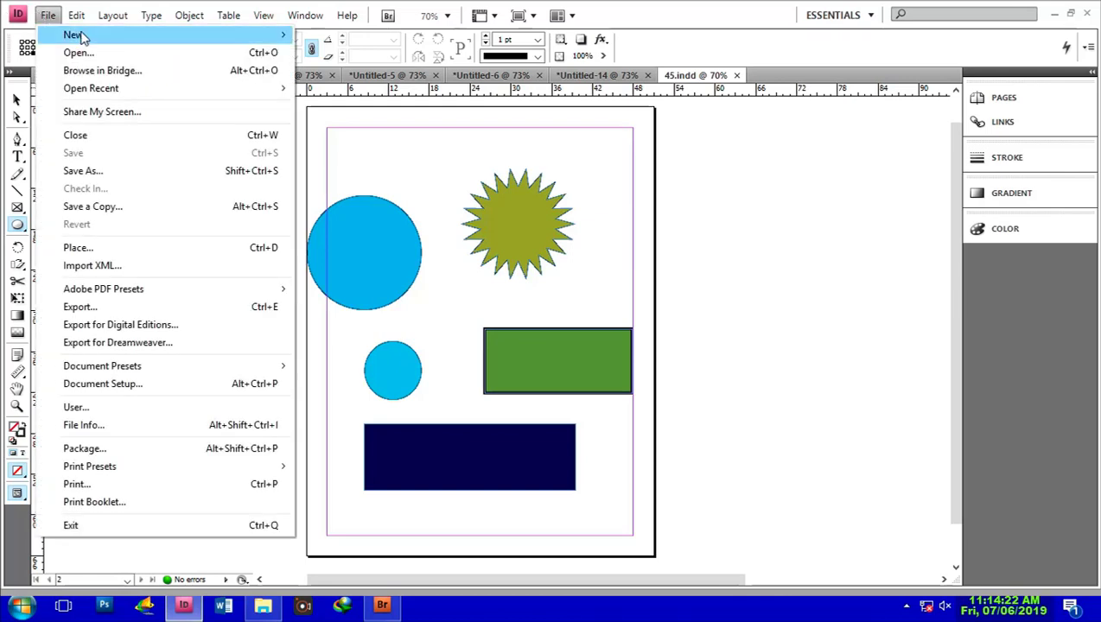
mouse_move(87, 36)
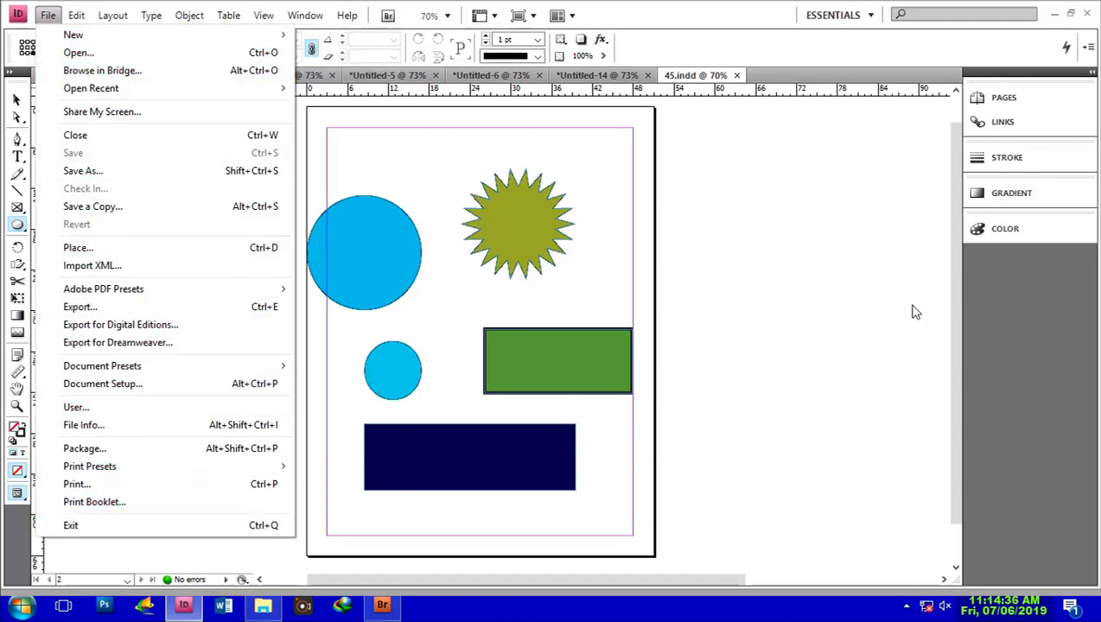
left_click(743, 274)
left_click(743, 277)
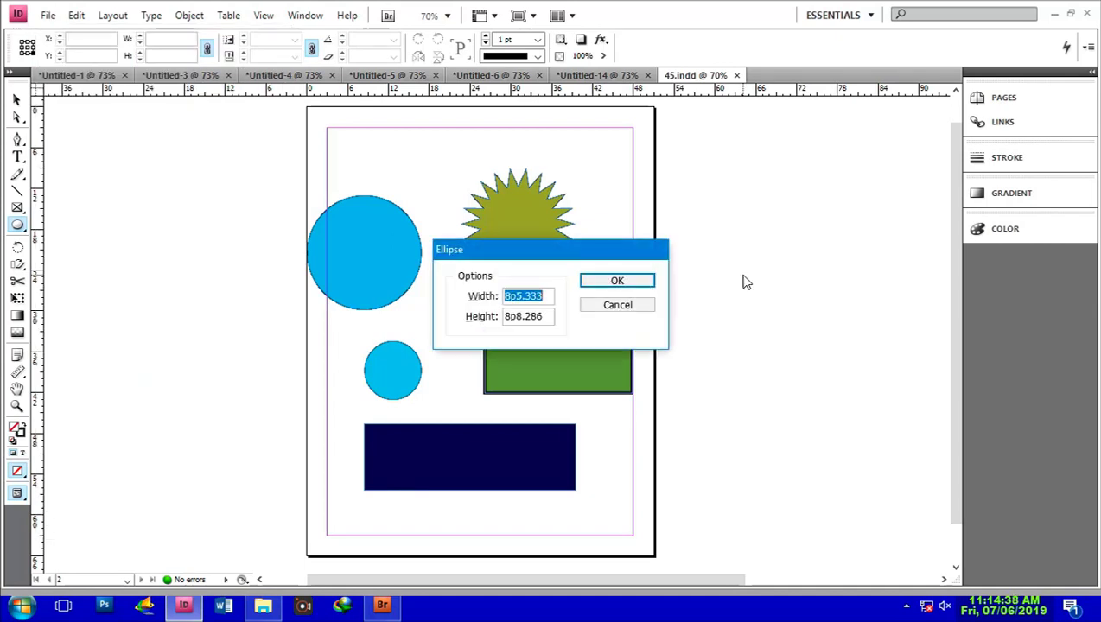